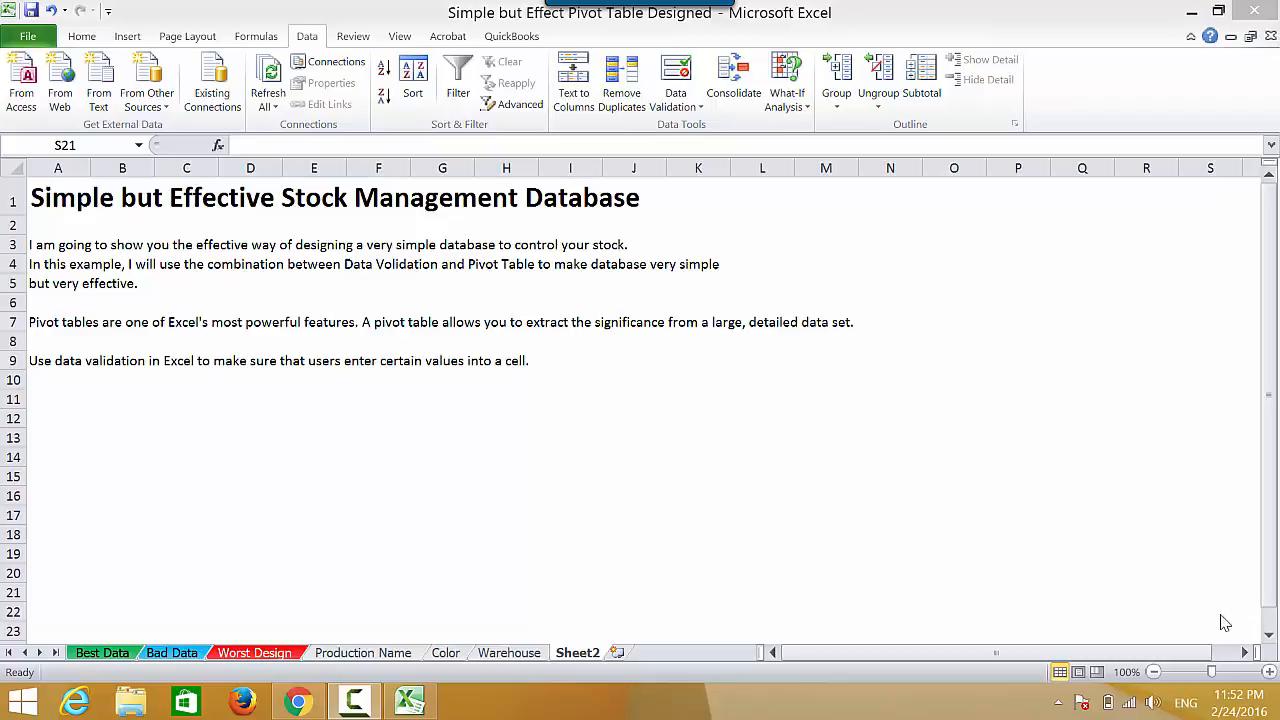
Review the Red, Black, Blue and Yellow color column headers on the Worst Design sheet
{"action": "left_click", "coordinate": [279, 655]}
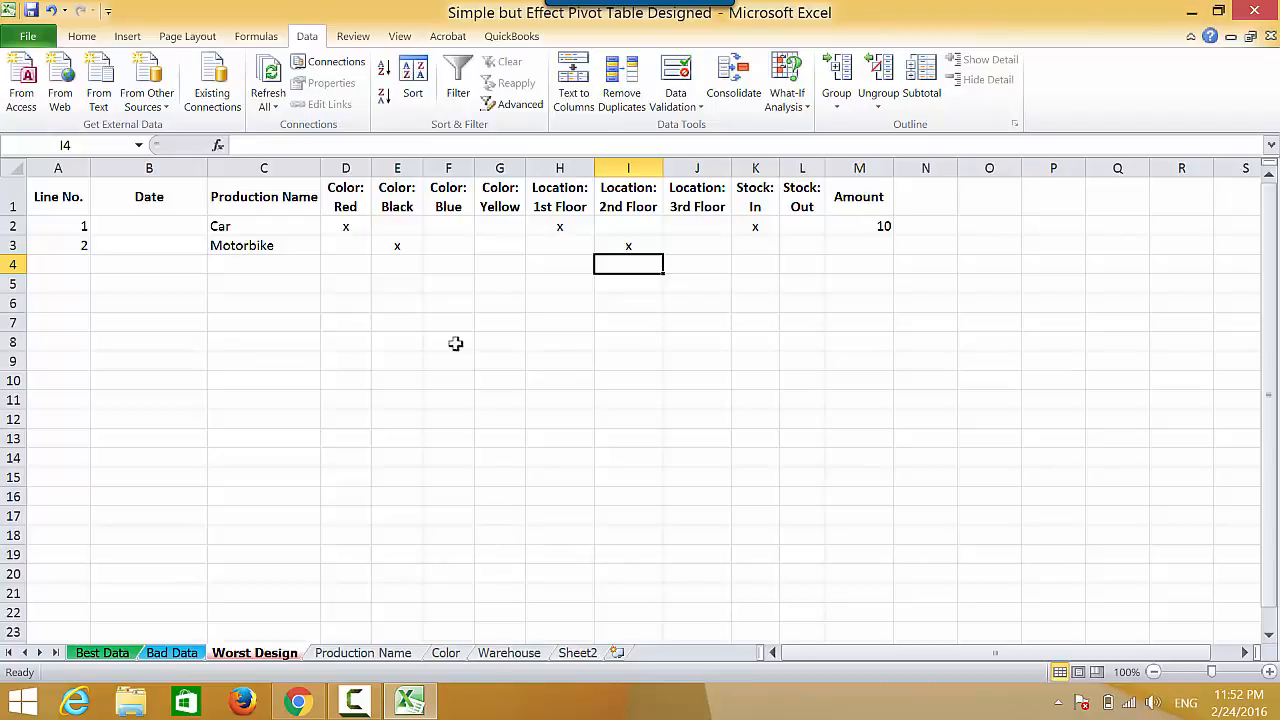
{"action": "left_click", "coordinate": [357, 206]}
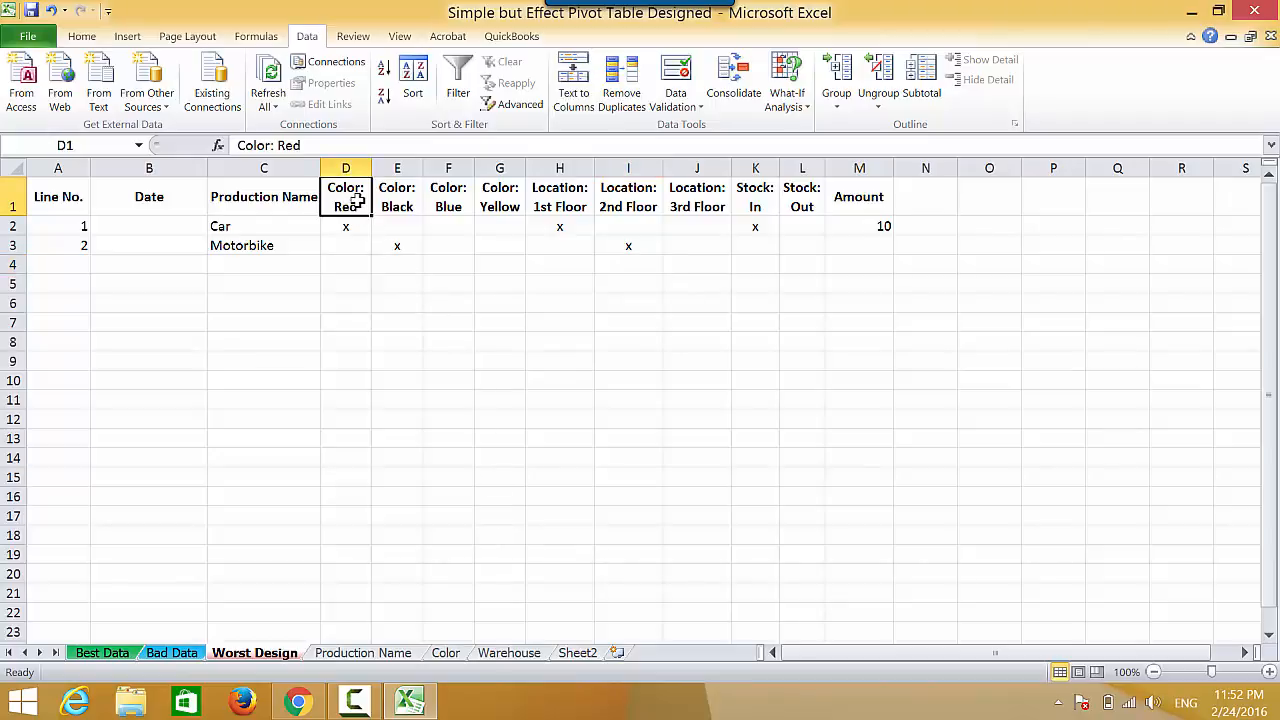
{"action": "left_click", "coordinate": [394, 204]}
{"action": "left_click", "coordinate": [465, 206]}
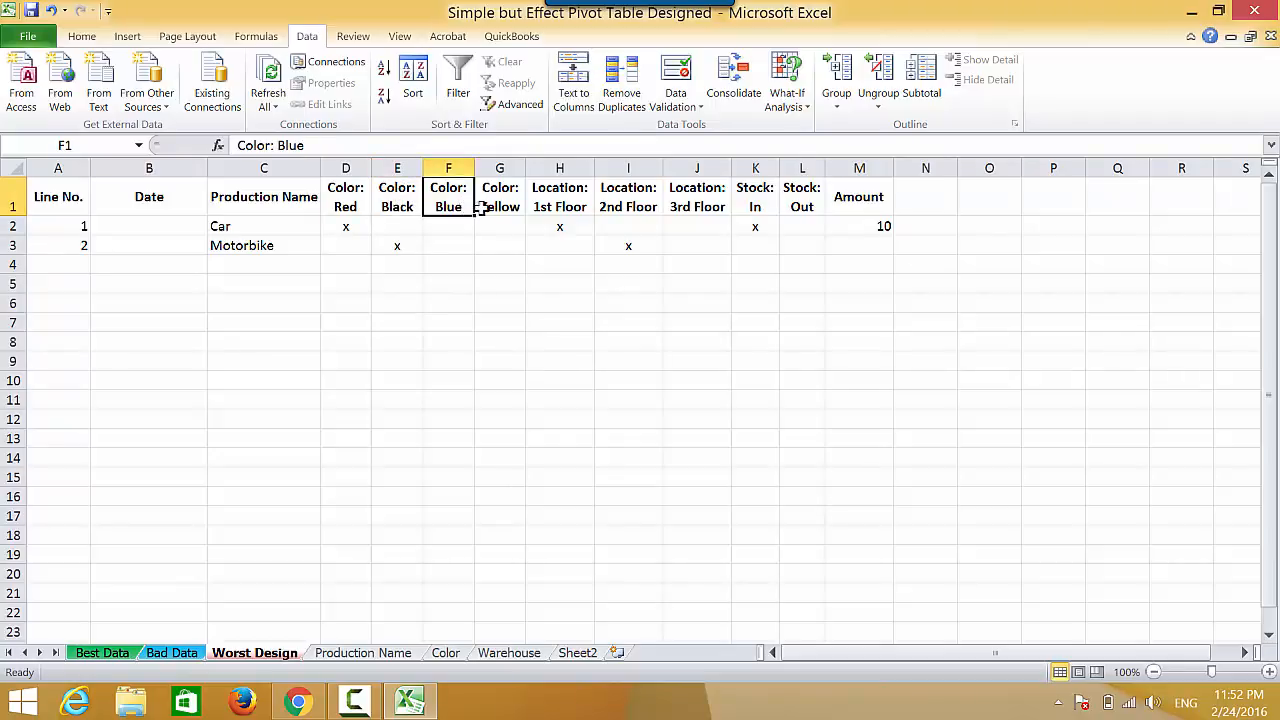
{"action": "left_click", "coordinate": [495, 208]}
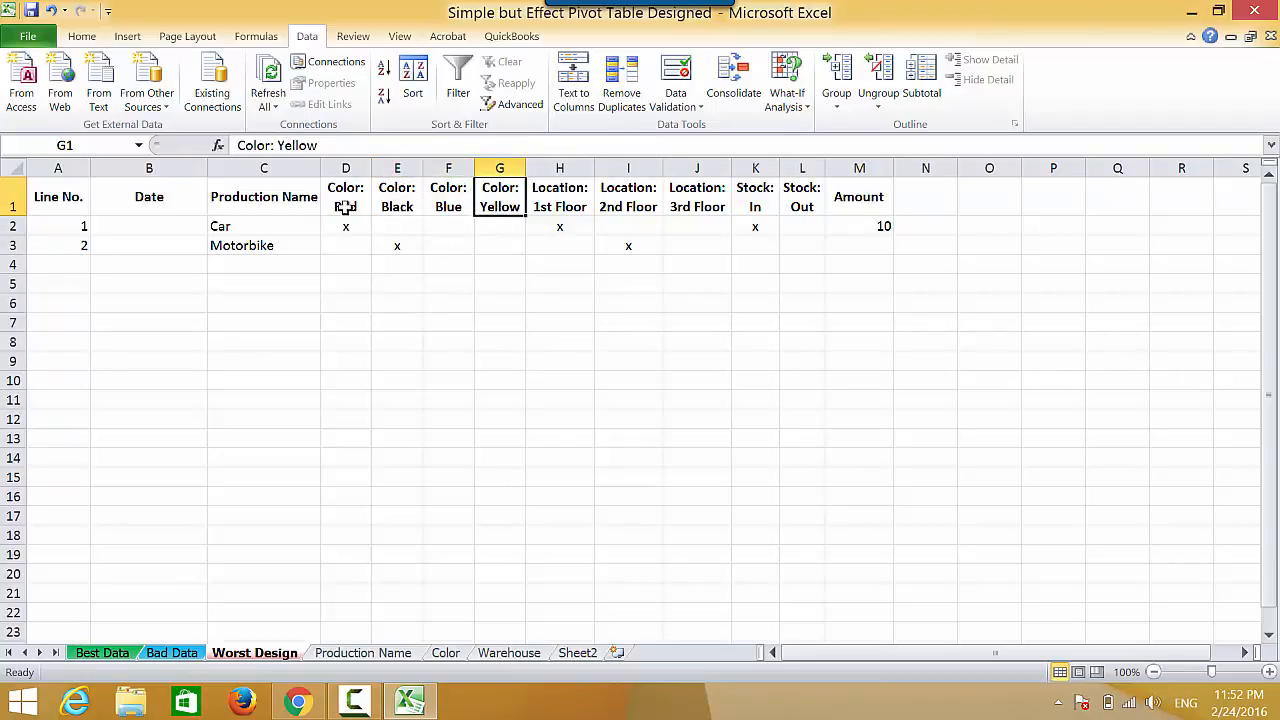
{"action": "left_click_drag", "start_coordinate": [346, 203], "coordinate": [505, 210]}
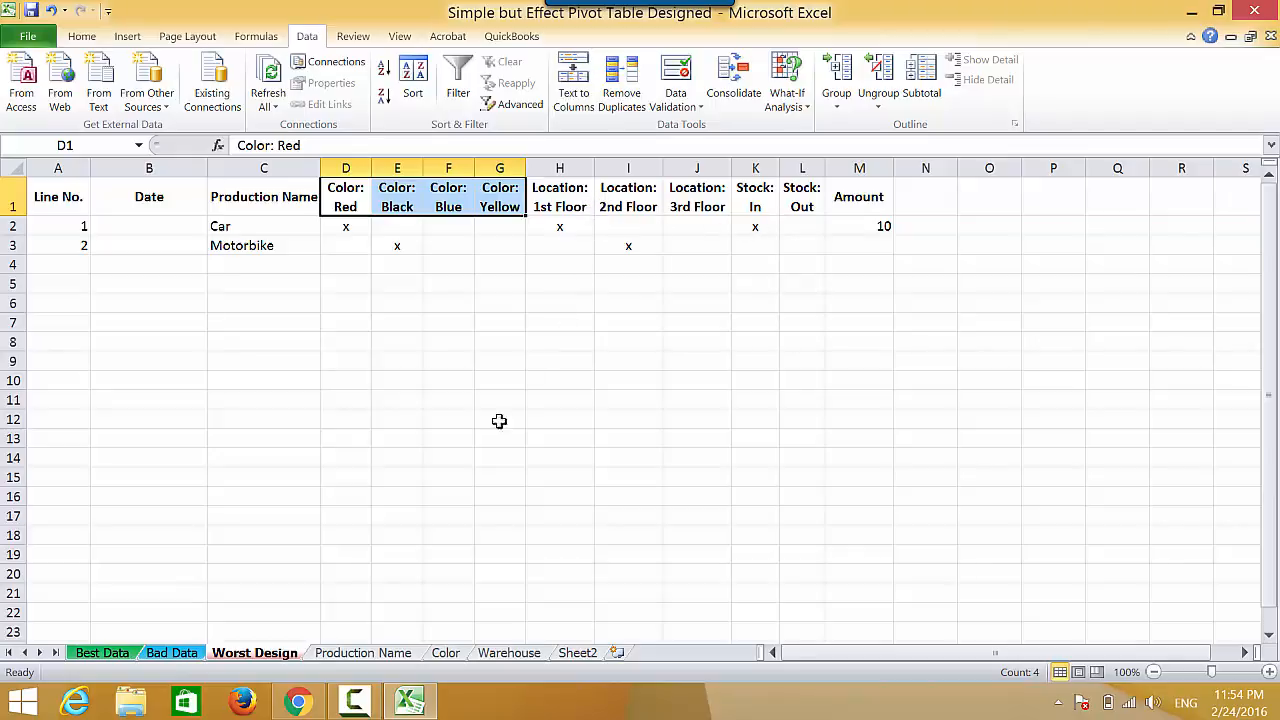
Examine the Bad Data sheet's headers and the spelling of its product name, color and location entries
{"action": "left_click", "coordinate": [180, 652]}
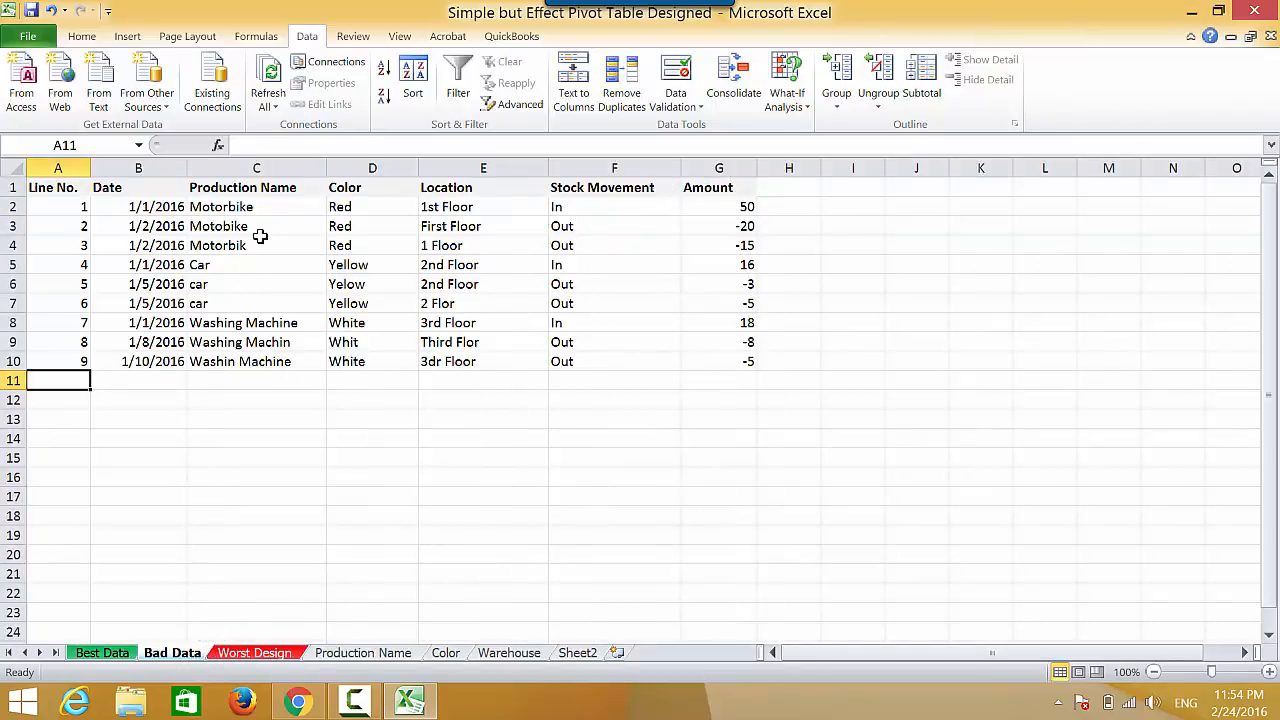
{"action": "left_click", "coordinate": [310, 187]}
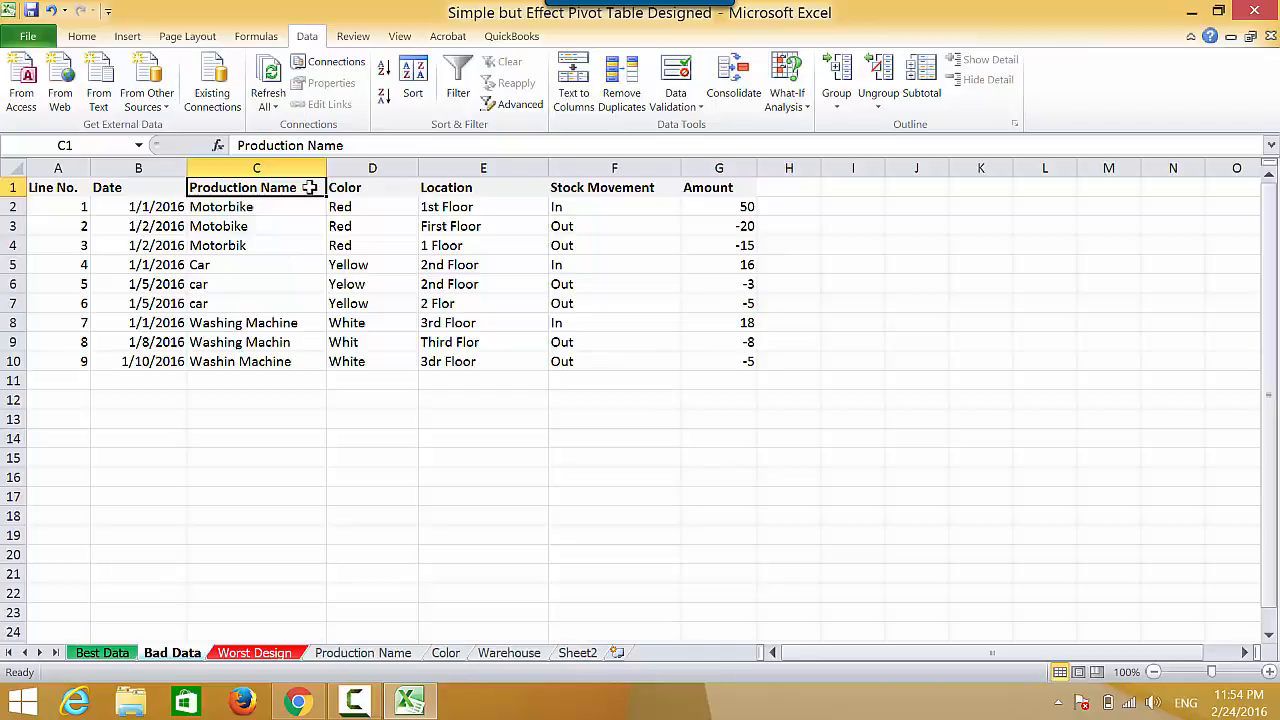
{"action": "left_click", "coordinate": [395, 188]}
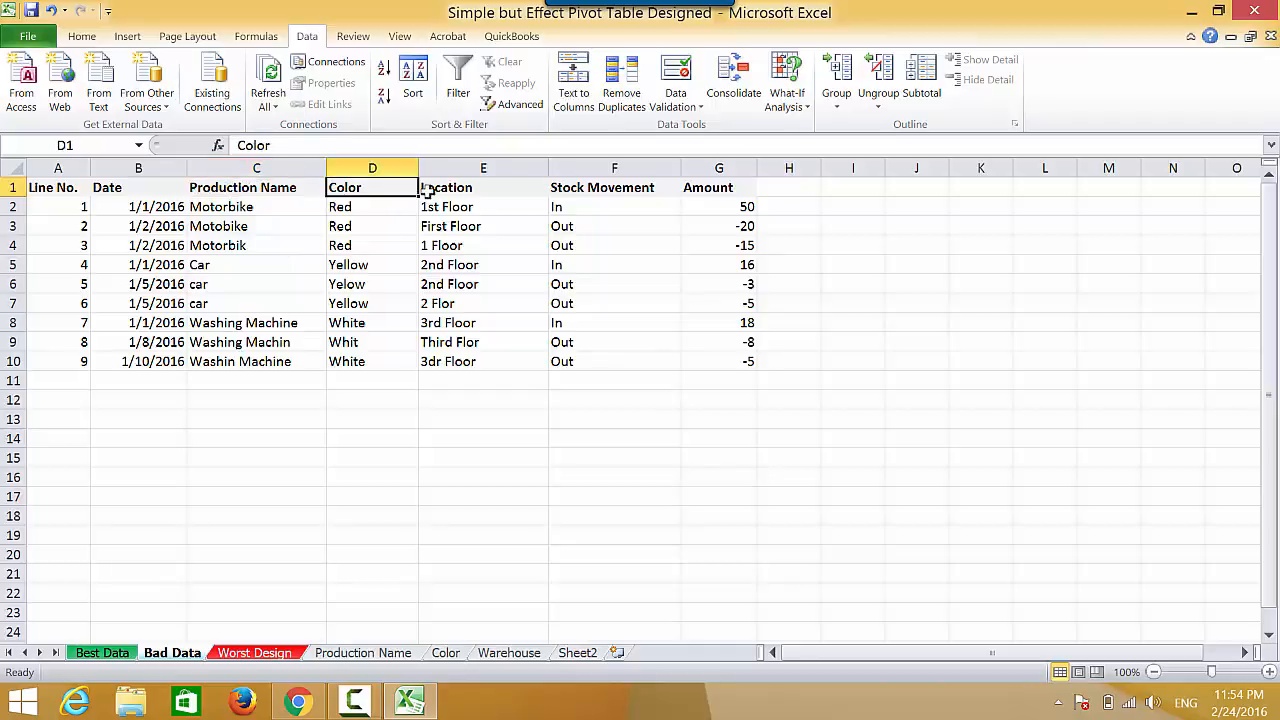
{"action": "left_click", "coordinate": [501, 187]}
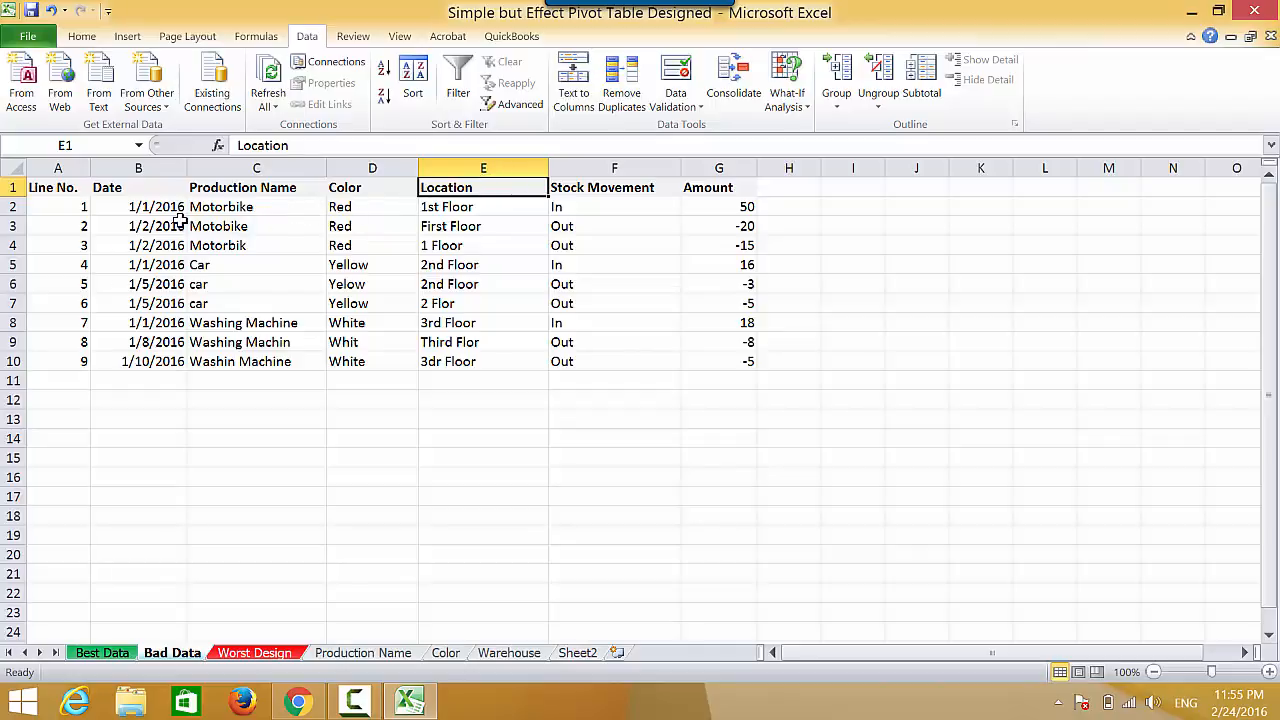
{"action": "left_click_drag", "start_coordinate": [296, 204], "coordinate": [287, 246]}
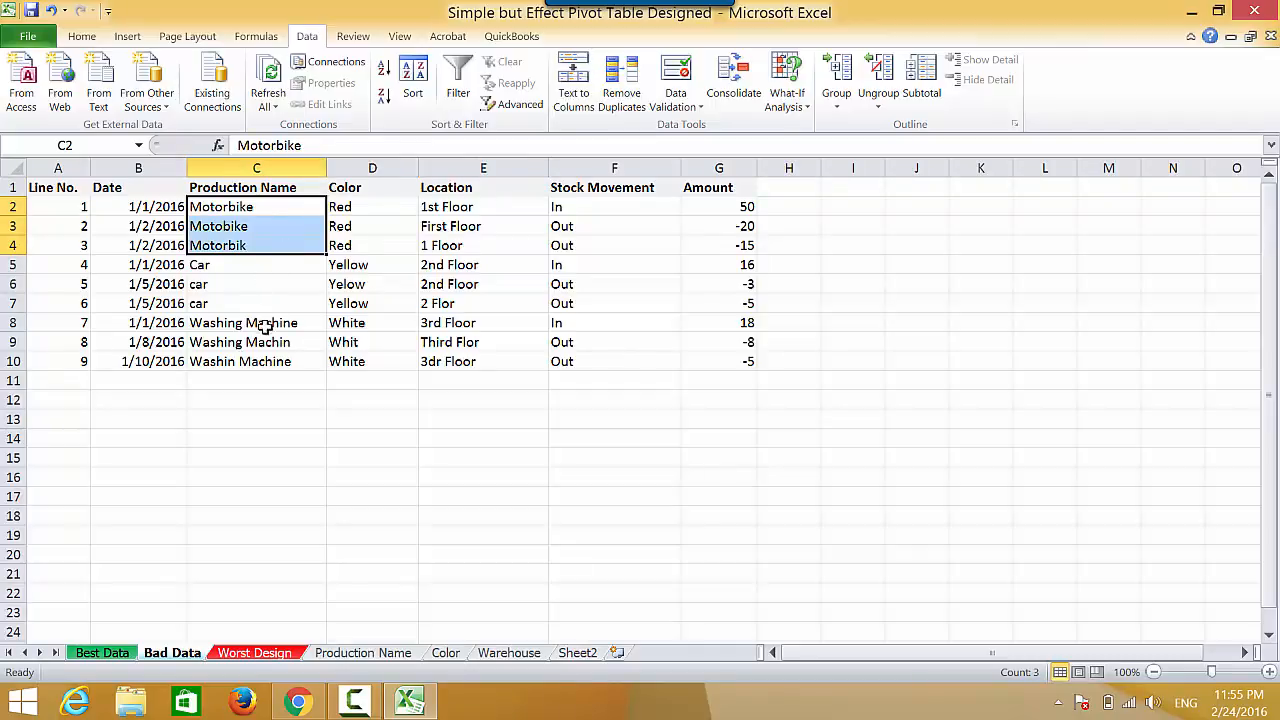
{"action": "left_click_drag", "start_coordinate": [300, 323], "coordinate": [310, 358]}
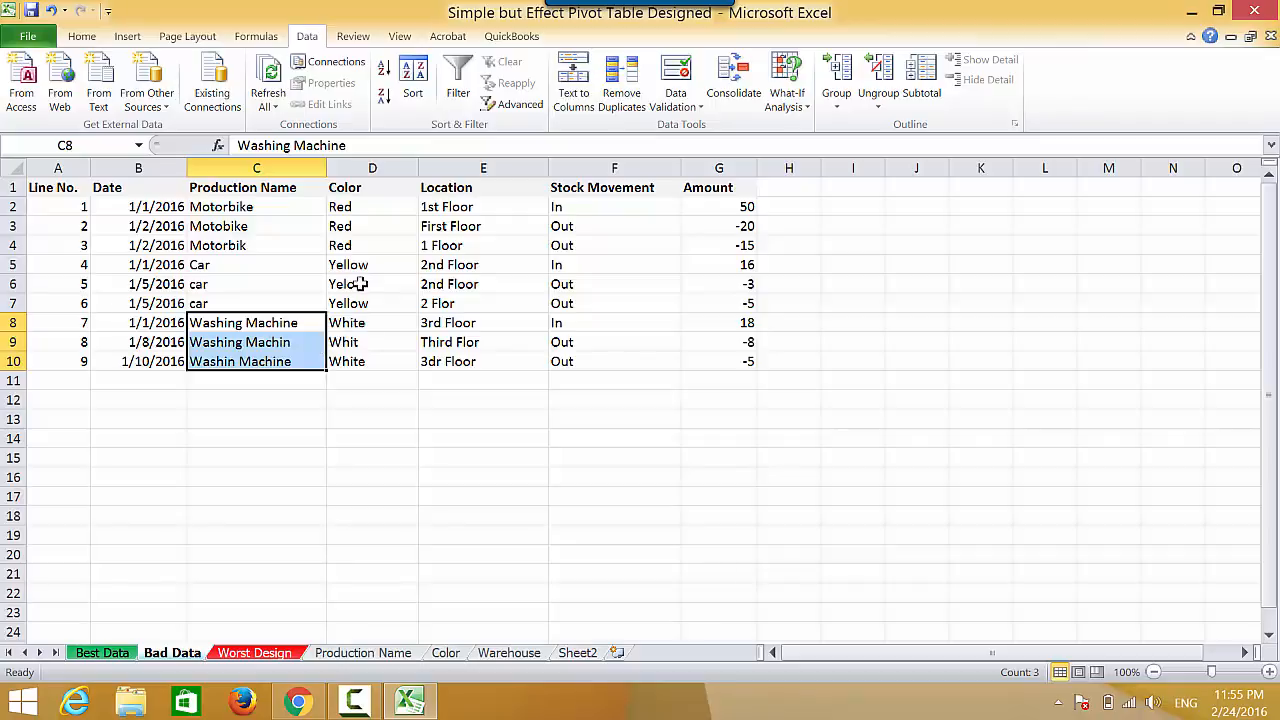
{"action": "left_click_drag", "start_coordinate": [359, 265], "coordinate": [380, 360]}
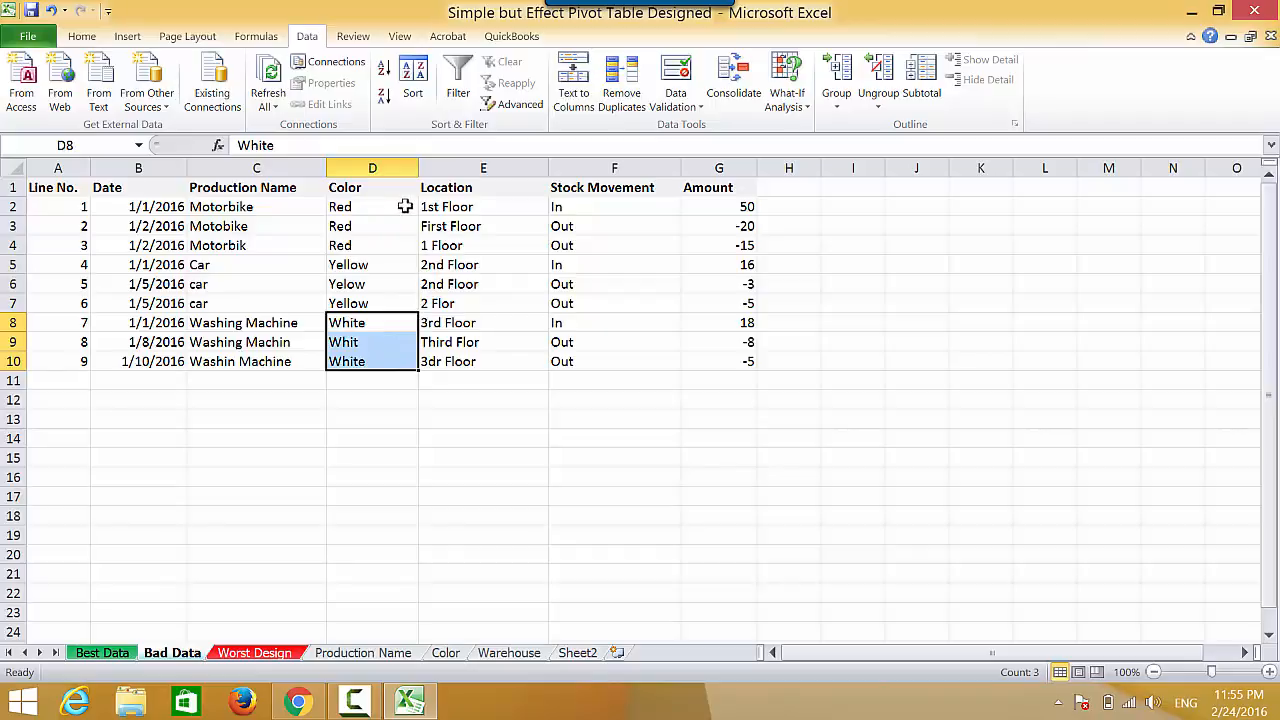
{"action": "left_click_drag", "start_coordinate": [509, 207], "coordinate": [503, 243]}
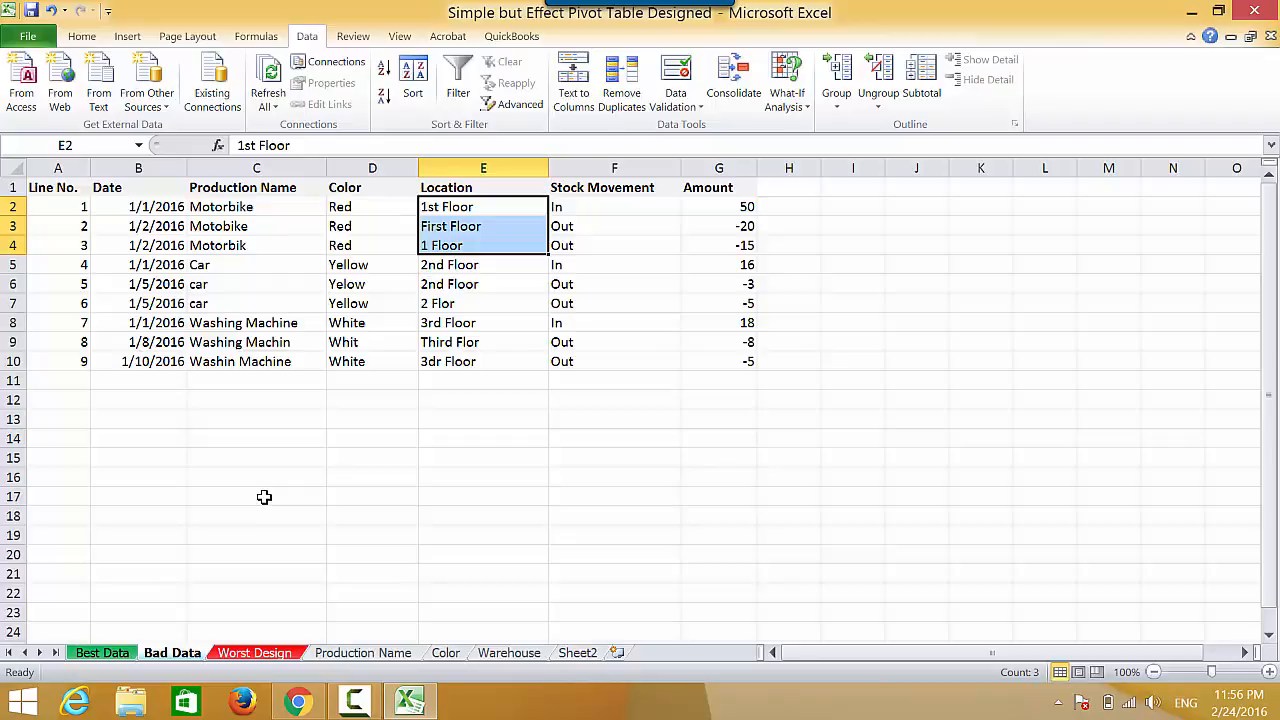
Look through the Best Data sheet and the Production Name, Color and Warehouse list sheets
{"action": "left_click", "coordinate": [134, 655]}
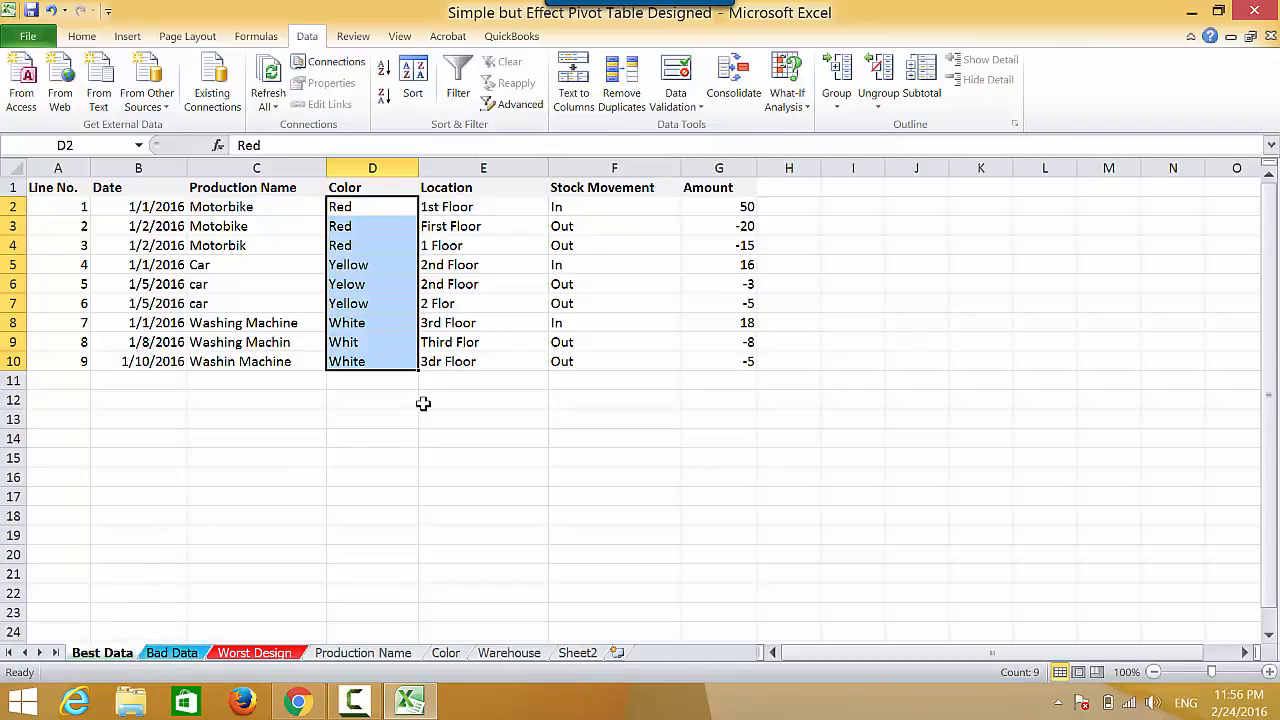
{"action": "left_click", "coordinate": [398, 381]}
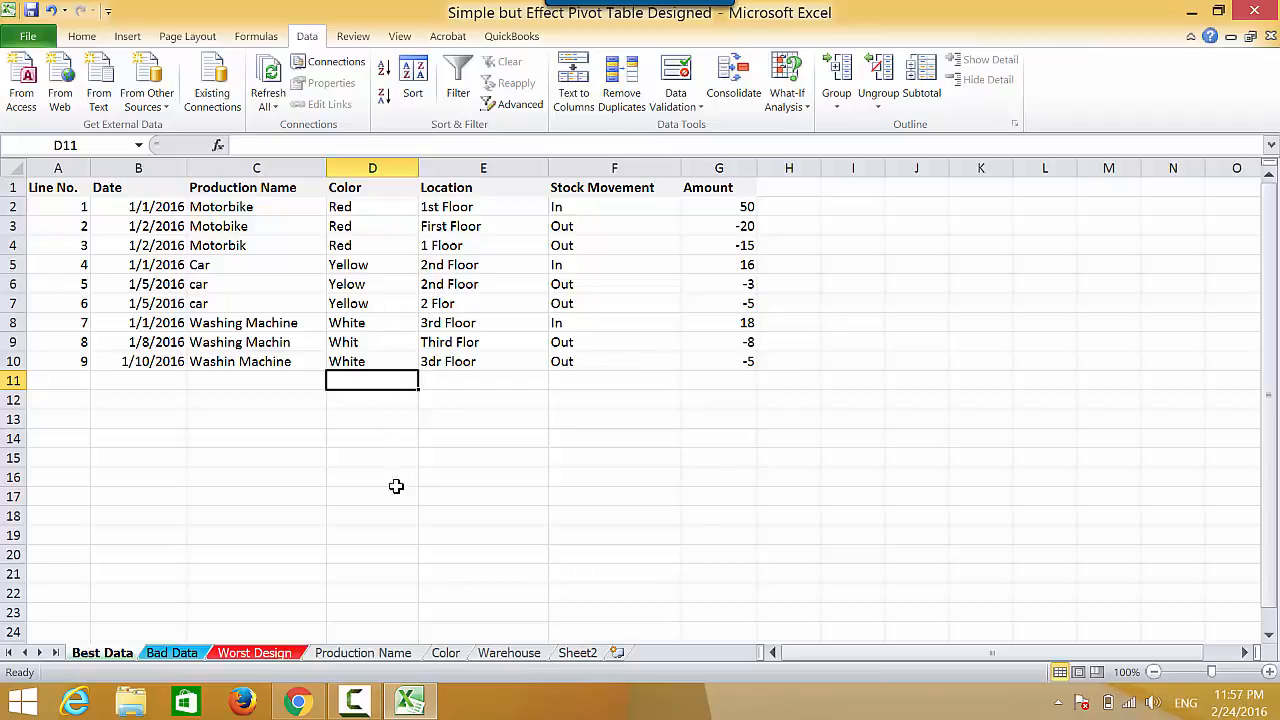
{"action": "left_click", "coordinate": [344, 656]}
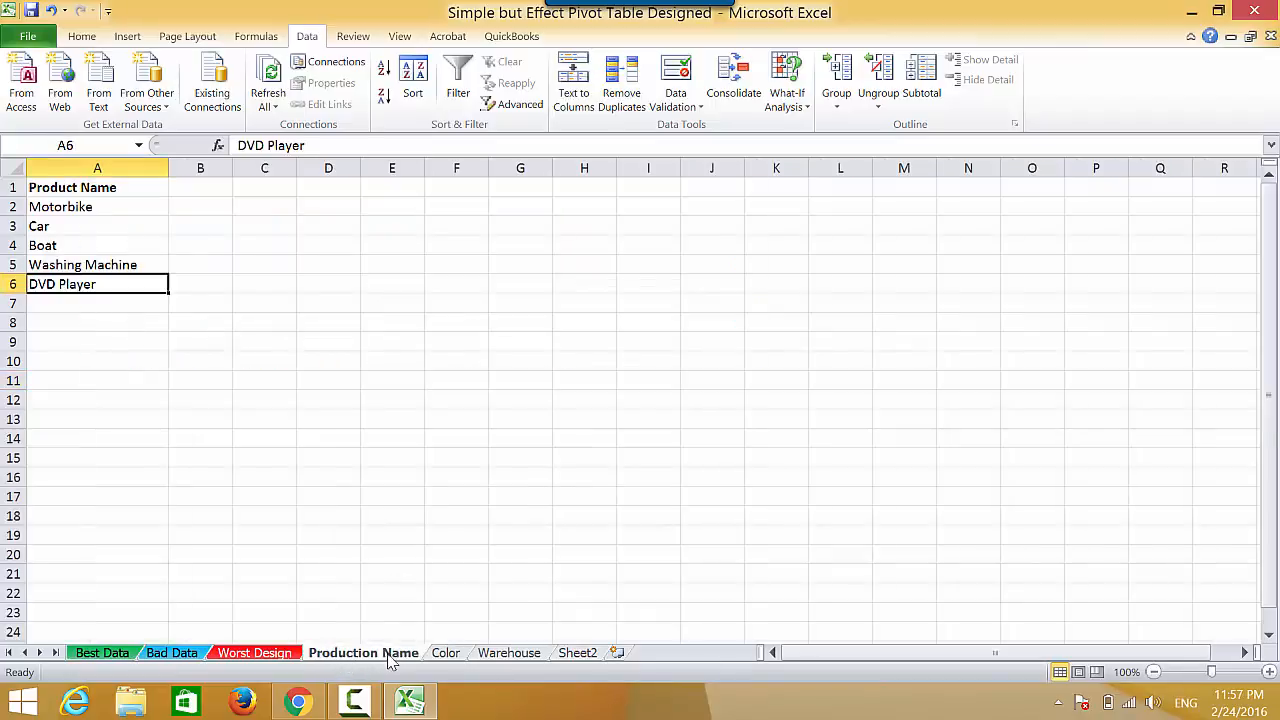
{"action": "left_click", "coordinate": [445, 657]}
{"action": "left_click", "coordinate": [512, 655]}
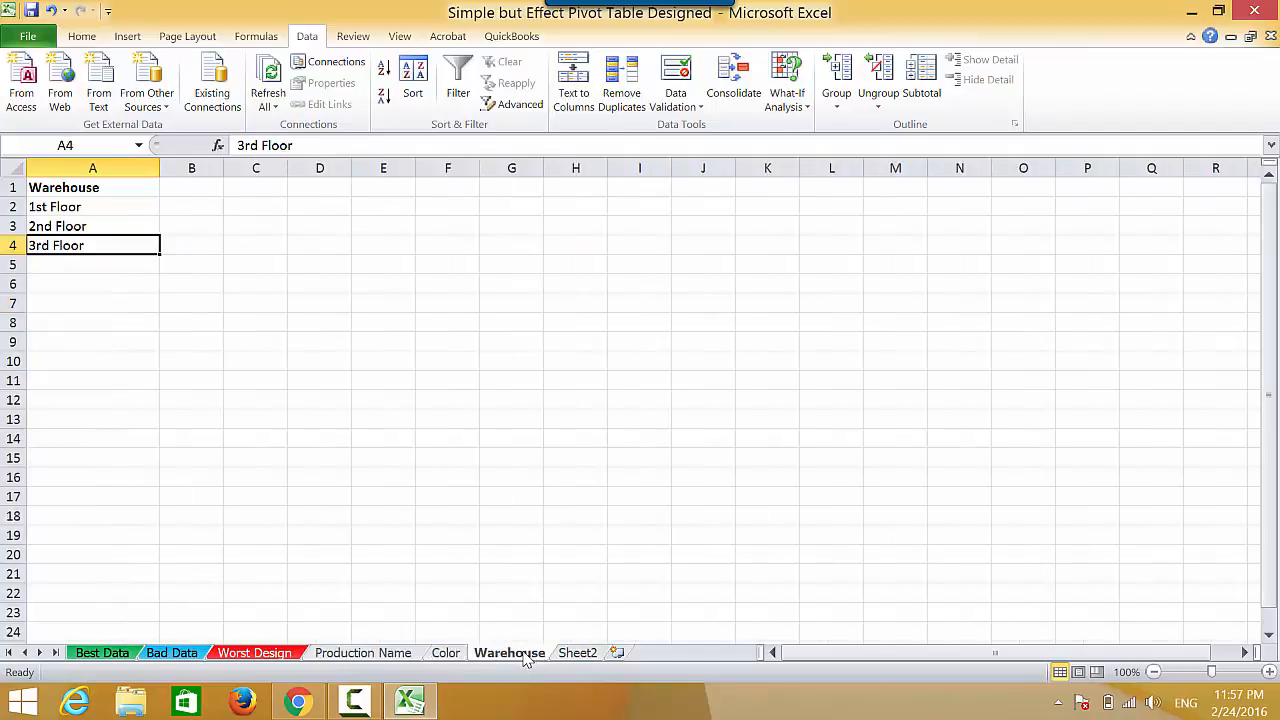
Review each product in the Product Name list, A2:A6, on the Production Name sheet
{"action": "left_click", "coordinate": [391, 662]}
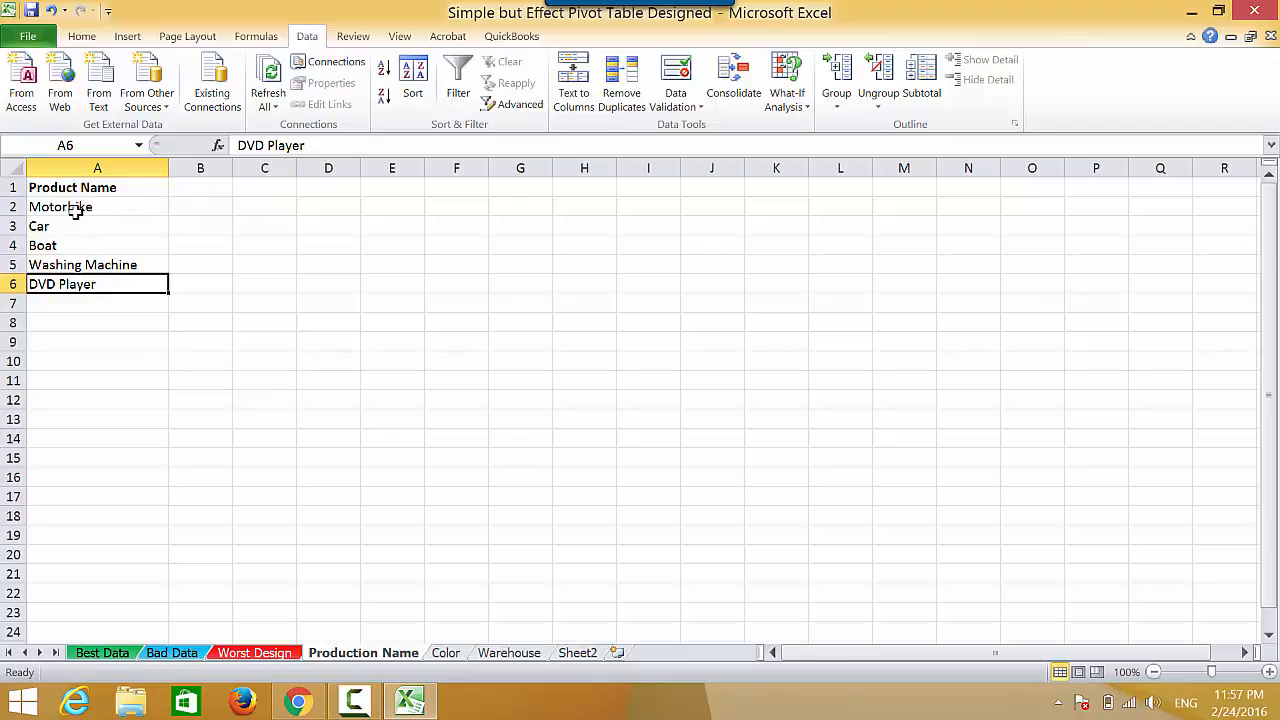
{"action": "left_click_drag", "start_coordinate": [88, 206], "coordinate": [91, 284]}
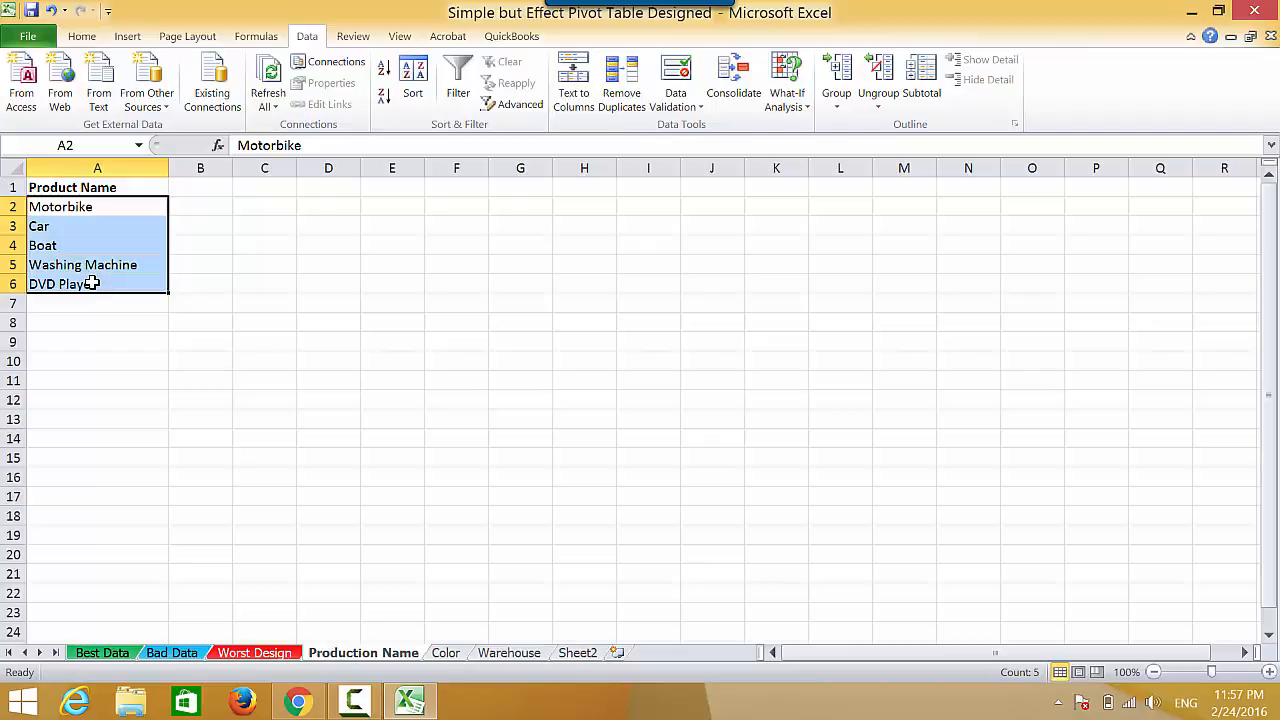
{"action": "left_click", "coordinate": [108, 208]}
{"action": "left_click", "coordinate": [89, 228]}
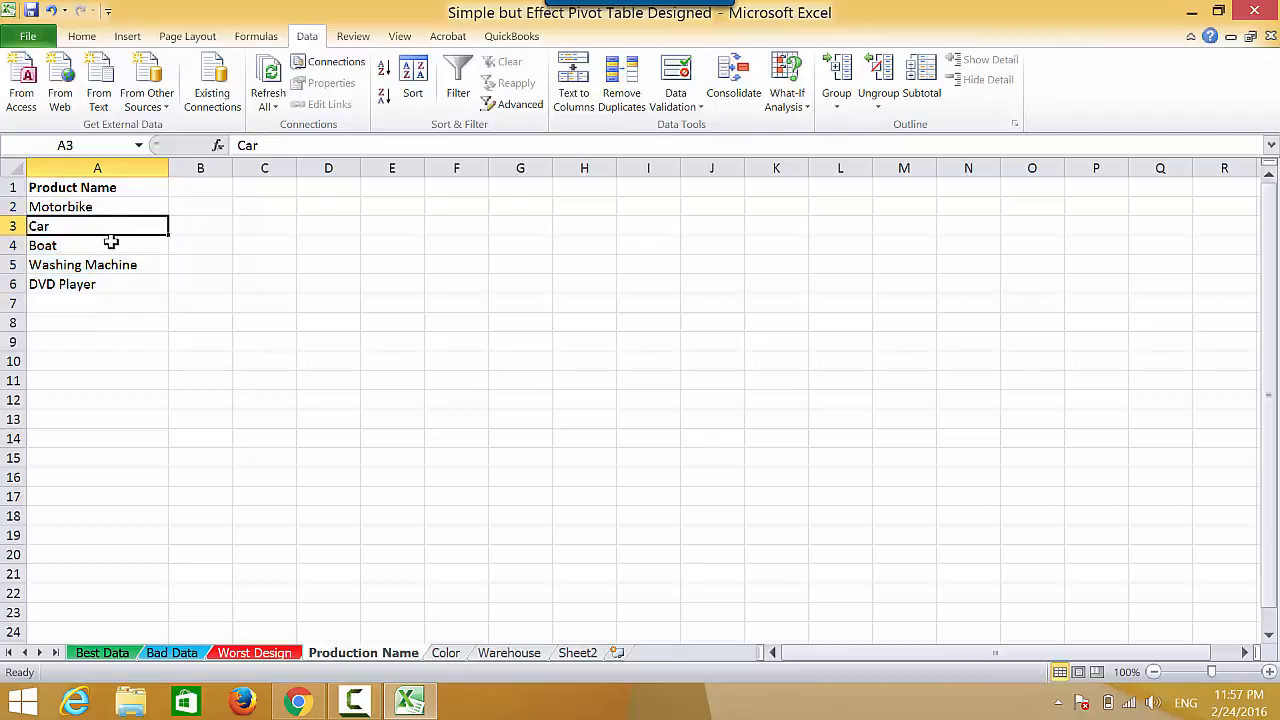
{"action": "left_click", "coordinate": [117, 246]}
{"action": "left_click", "coordinate": [140, 268]}
{"action": "left_click", "coordinate": [142, 284]}
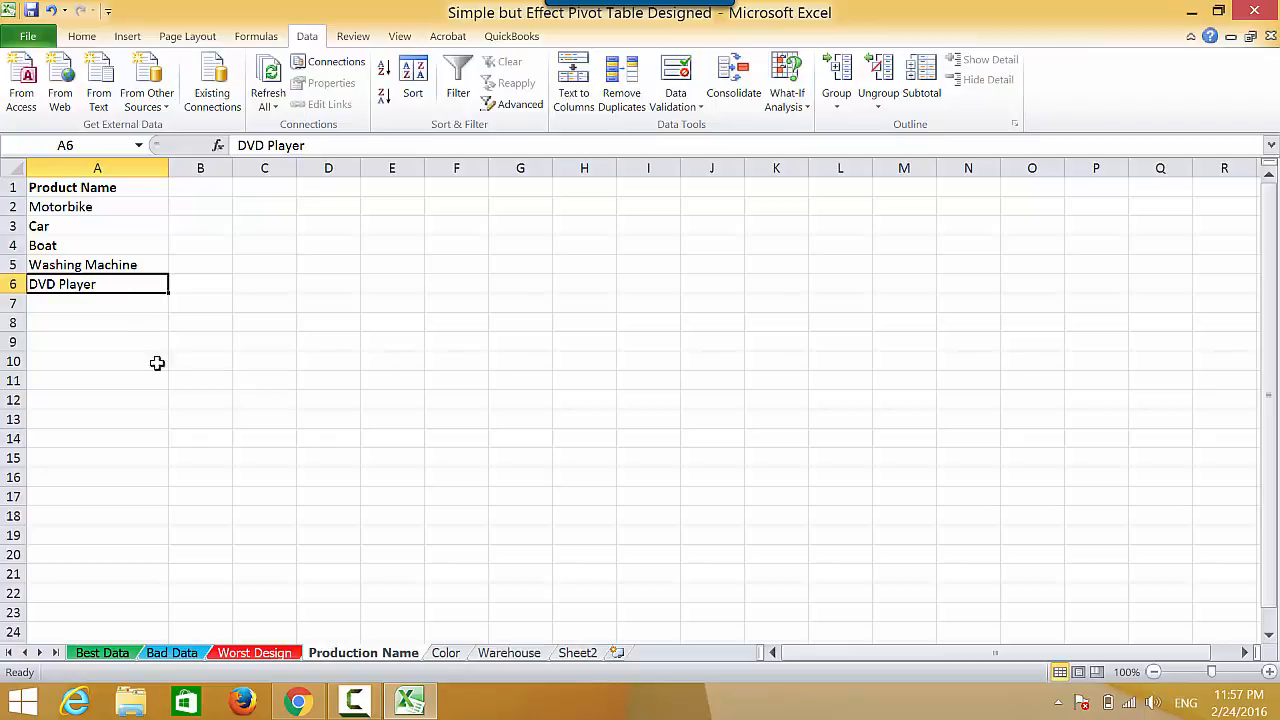
Start a data validation rule for cell D2 on the Best Data sheet that allows only List values
{"action": "left_click", "coordinate": [127, 655]}
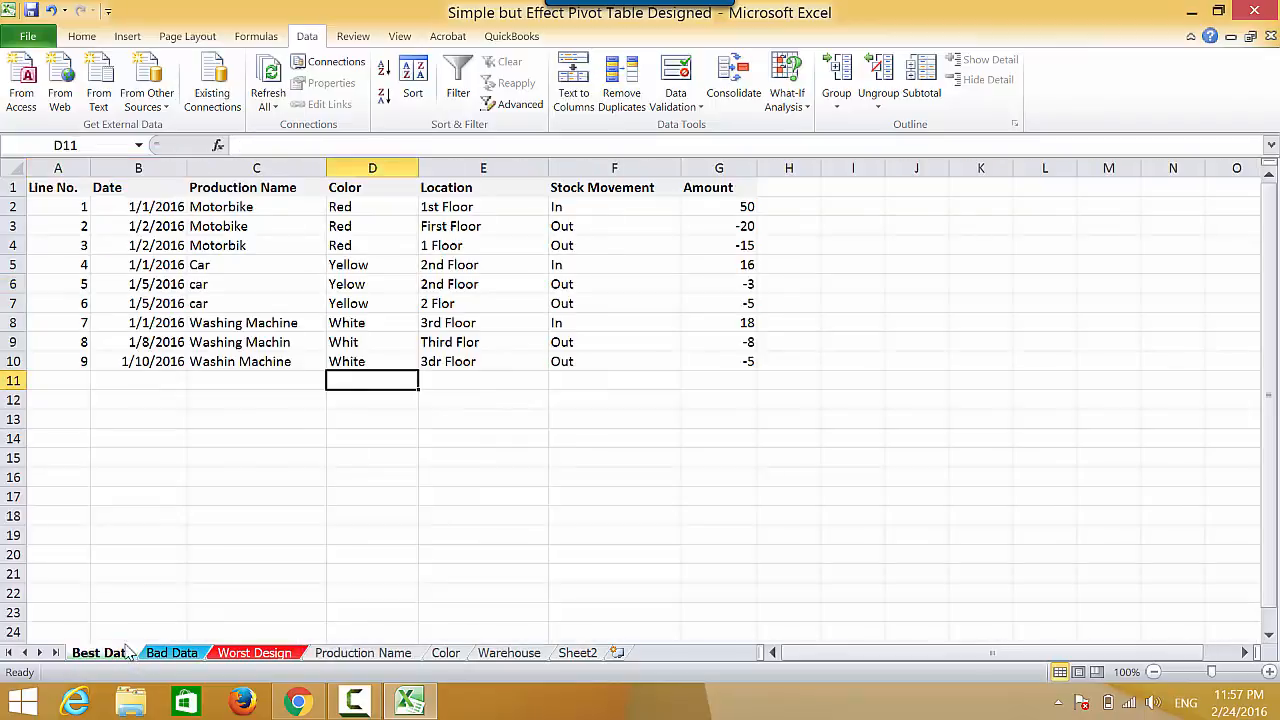
{"action": "left_click", "coordinate": [404, 206]}
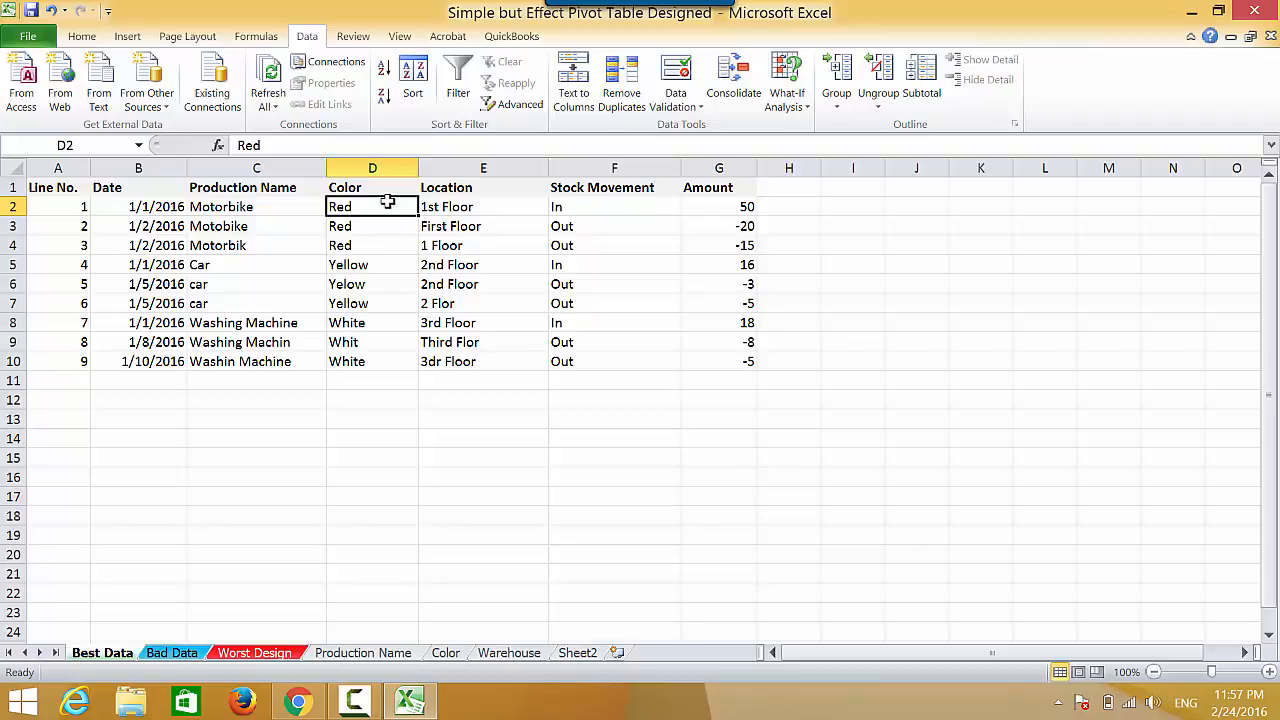
{"action": "left_click", "coordinate": [676, 107]}
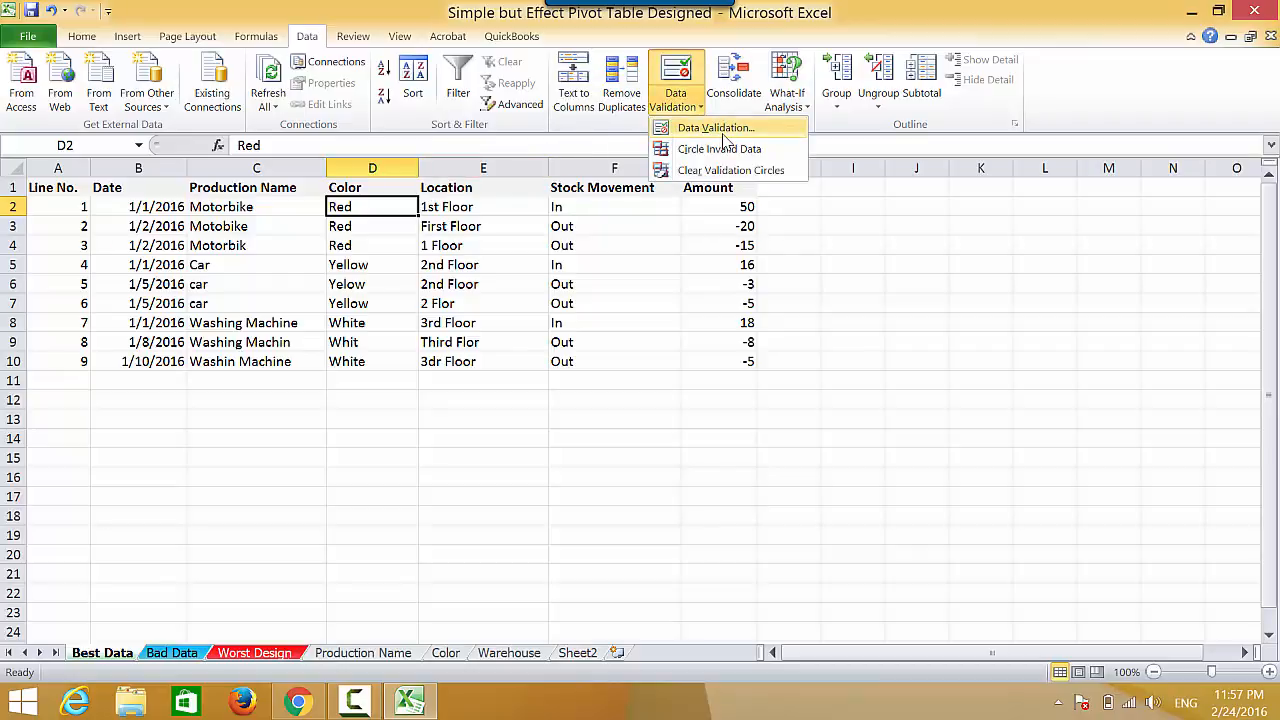
{"action": "left_click", "coordinate": [718, 128]}
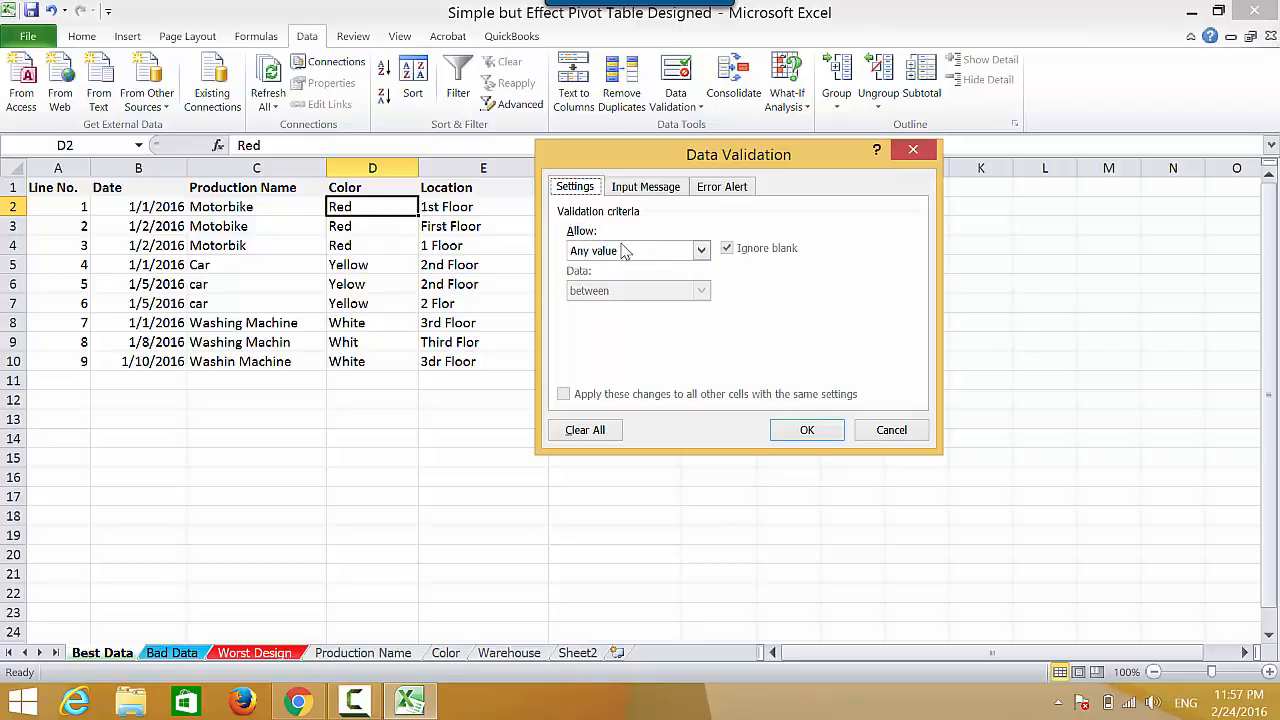
{"action": "left_click", "coordinate": [702, 253]}
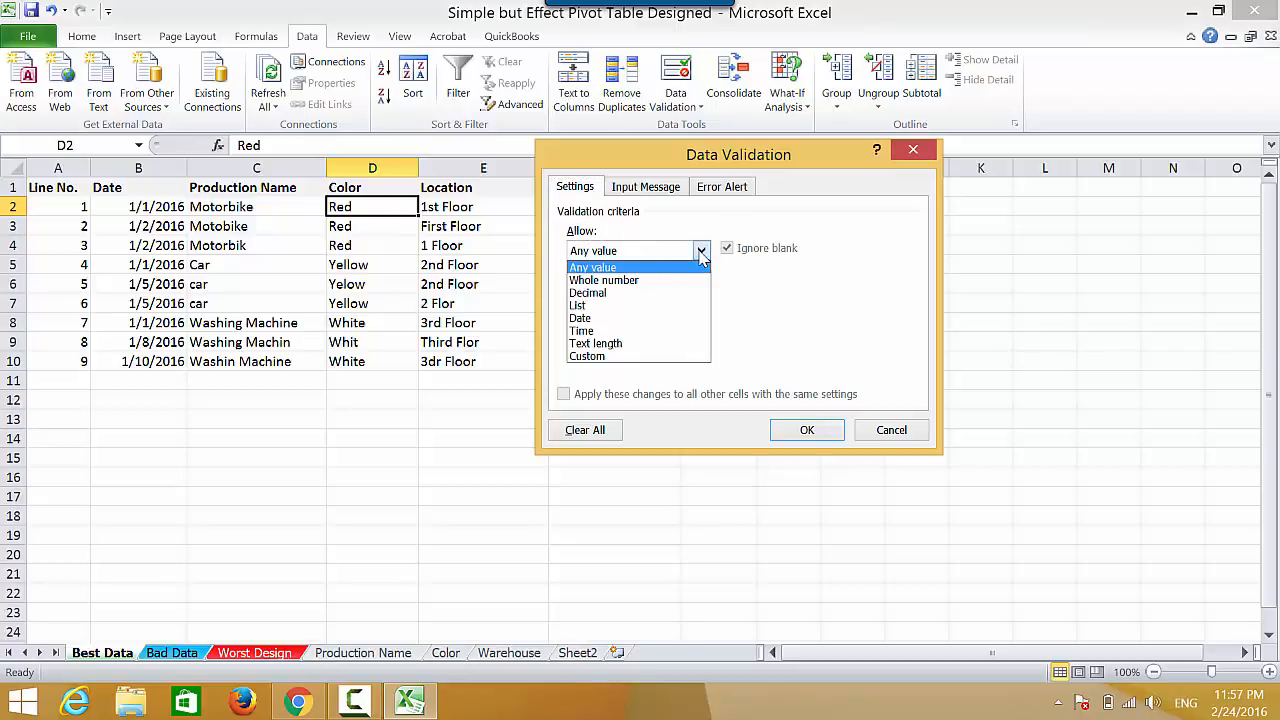
{"action": "left_click", "coordinate": [583, 307]}
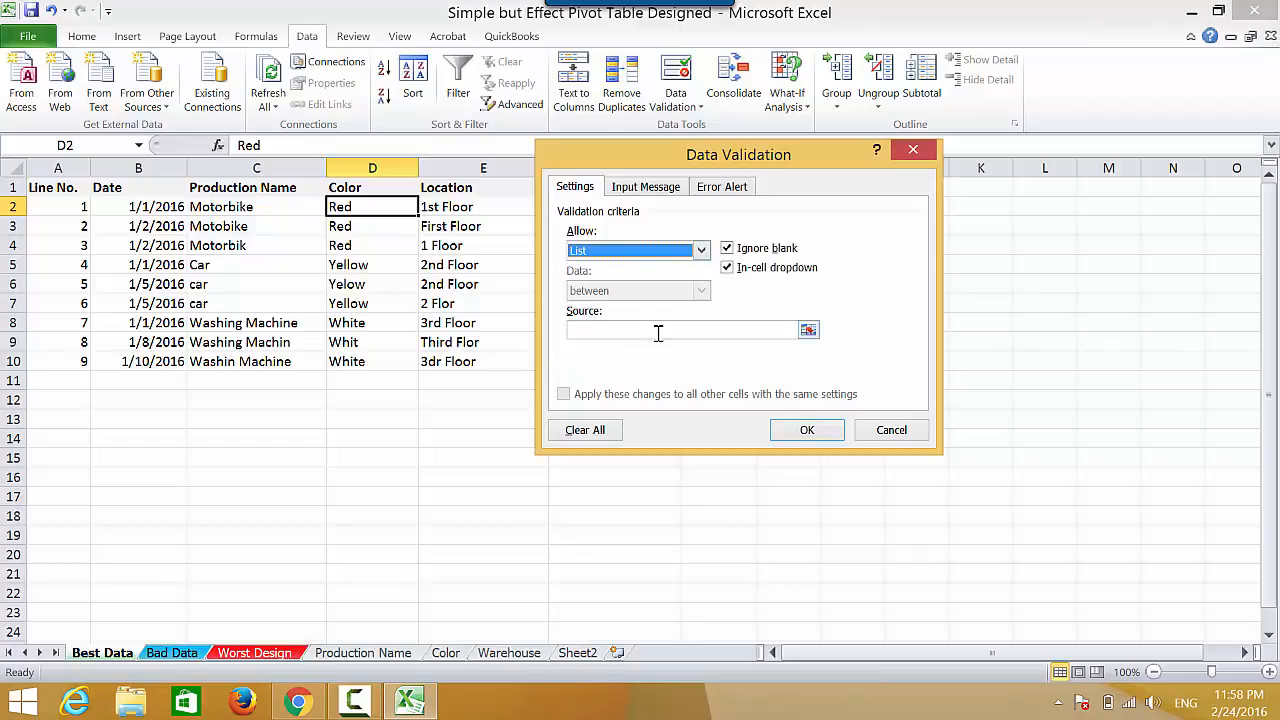
Set the list validation source to ='Production Name'!$A$2:$A$6 and apply the rule
{"action": "left_click", "coordinate": [809, 333]}
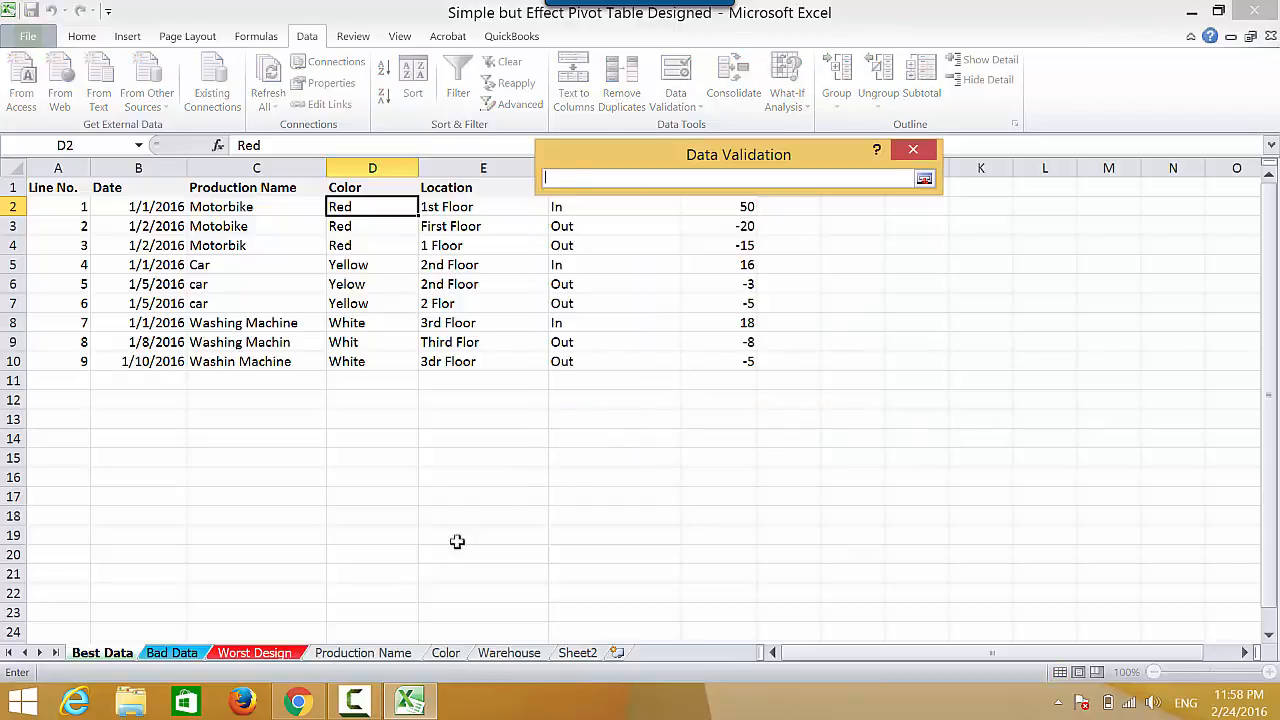
{"action": "left_click", "coordinate": [366, 655]}
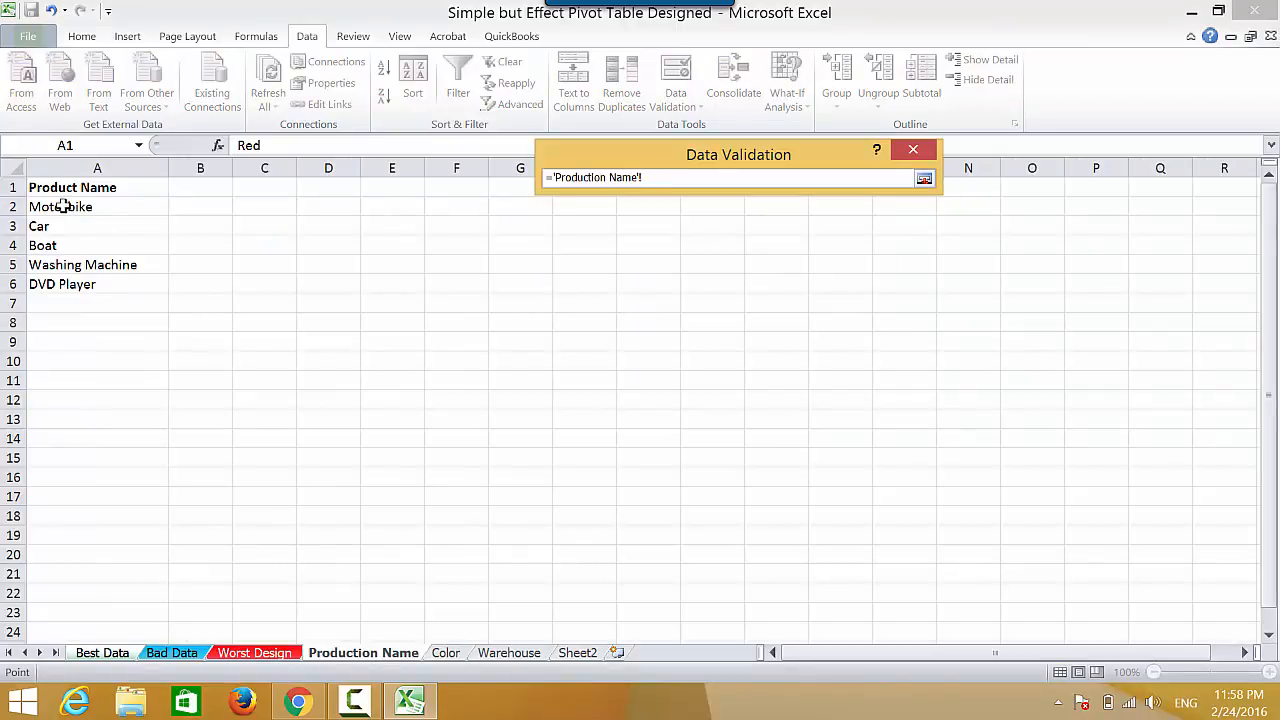
{"action": "left_click", "coordinate": [140, 206]}
{"action": "left_click_drag", "start_coordinate": [148, 207], "coordinate": [127, 280]}
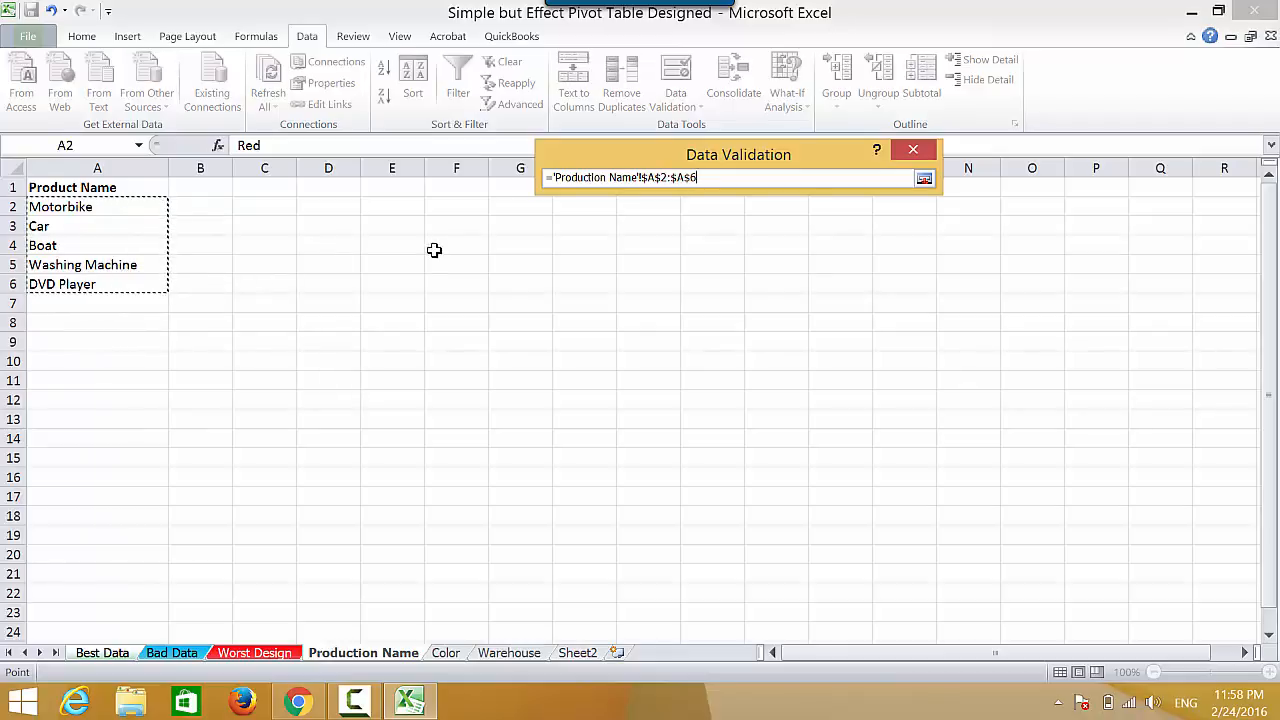
{"action": "left_click", "coordinate": [924, 178]}
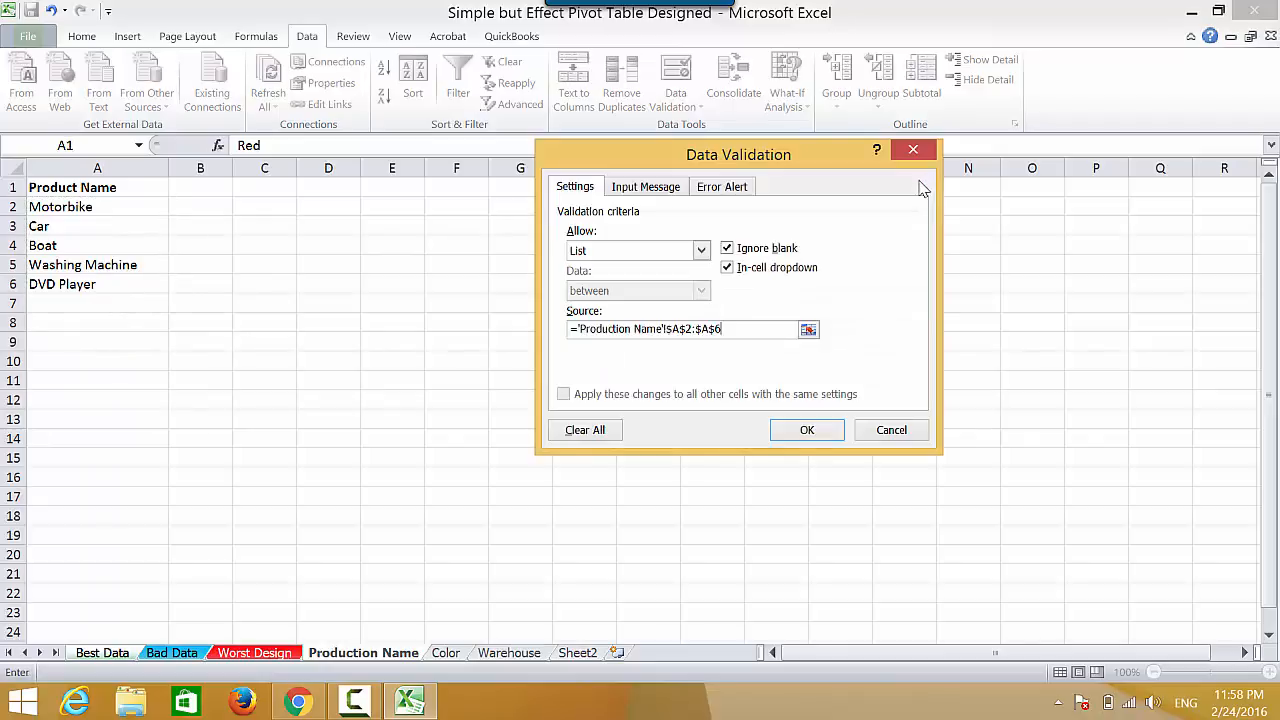
{"action": "left_click", "coordinate": [809, 434]}
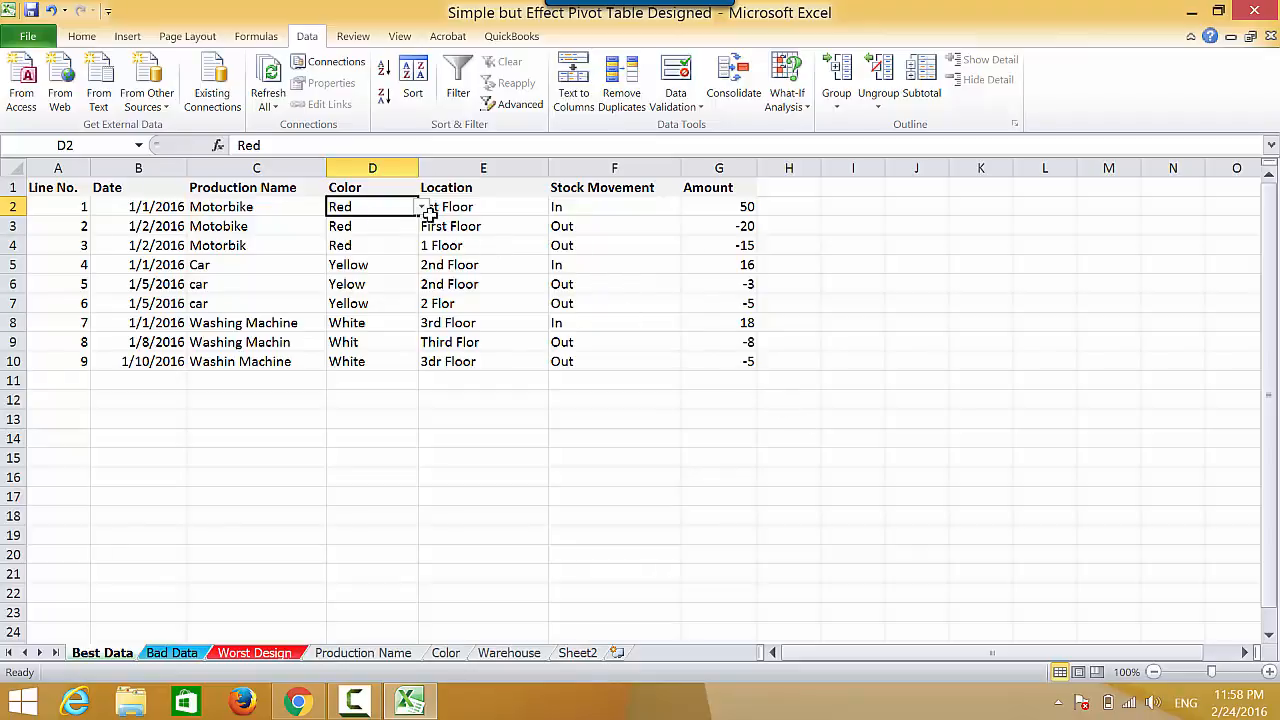
Check the choices in cell D2's validation list without picking one, then select Production Name cell C2
{"action": "left_click", "coordinate": [421, 207]}
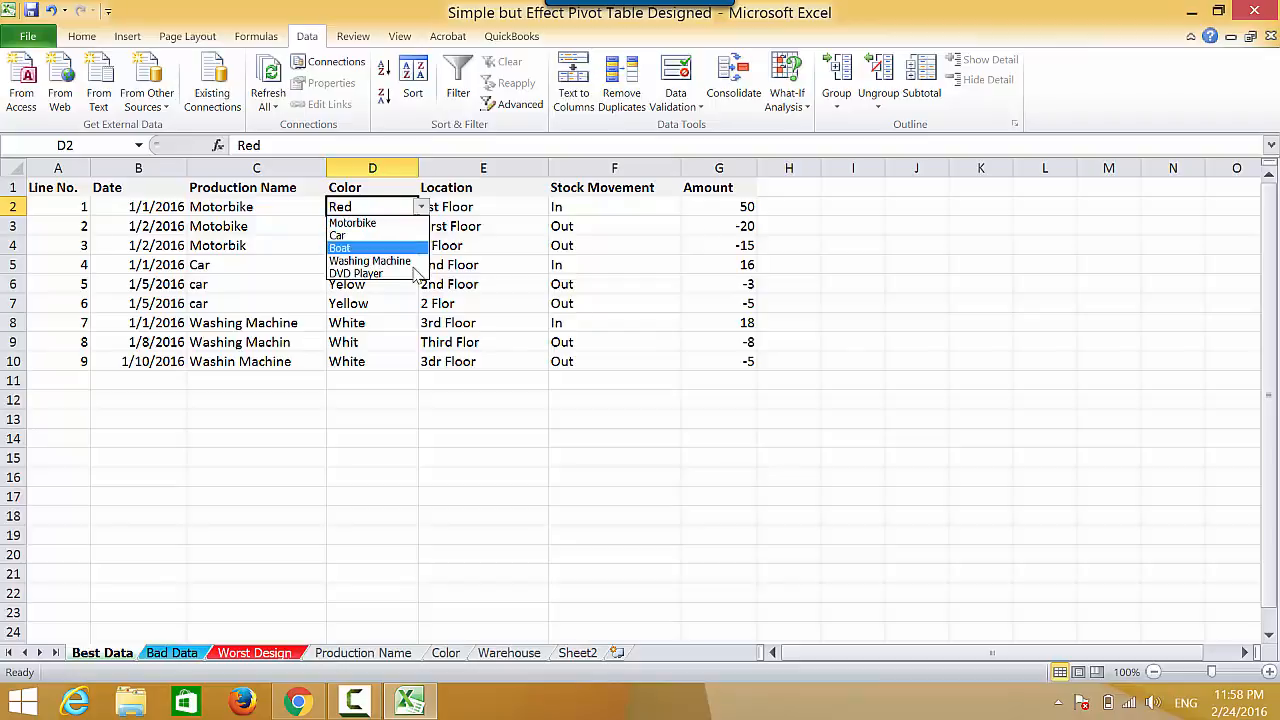
{"action": "left_click", "coordinate": [421, 206]}
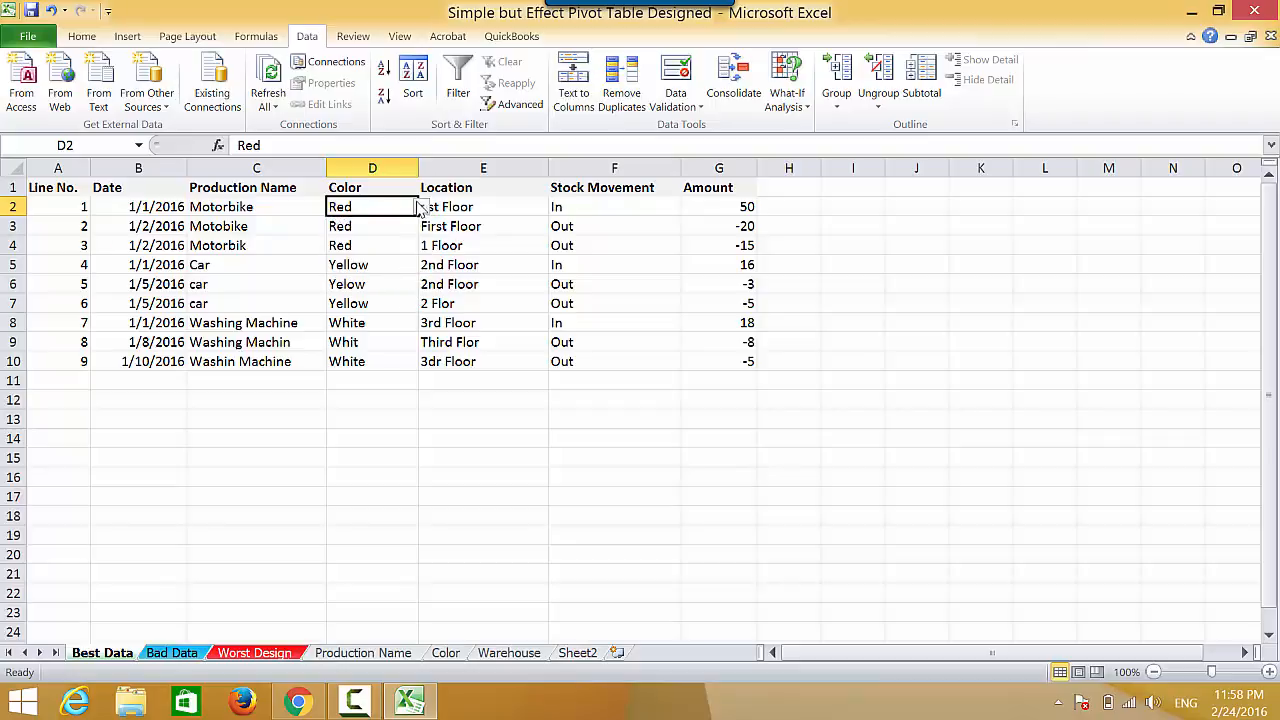
{"action": "left_click", "coordinate": [279, 206]}
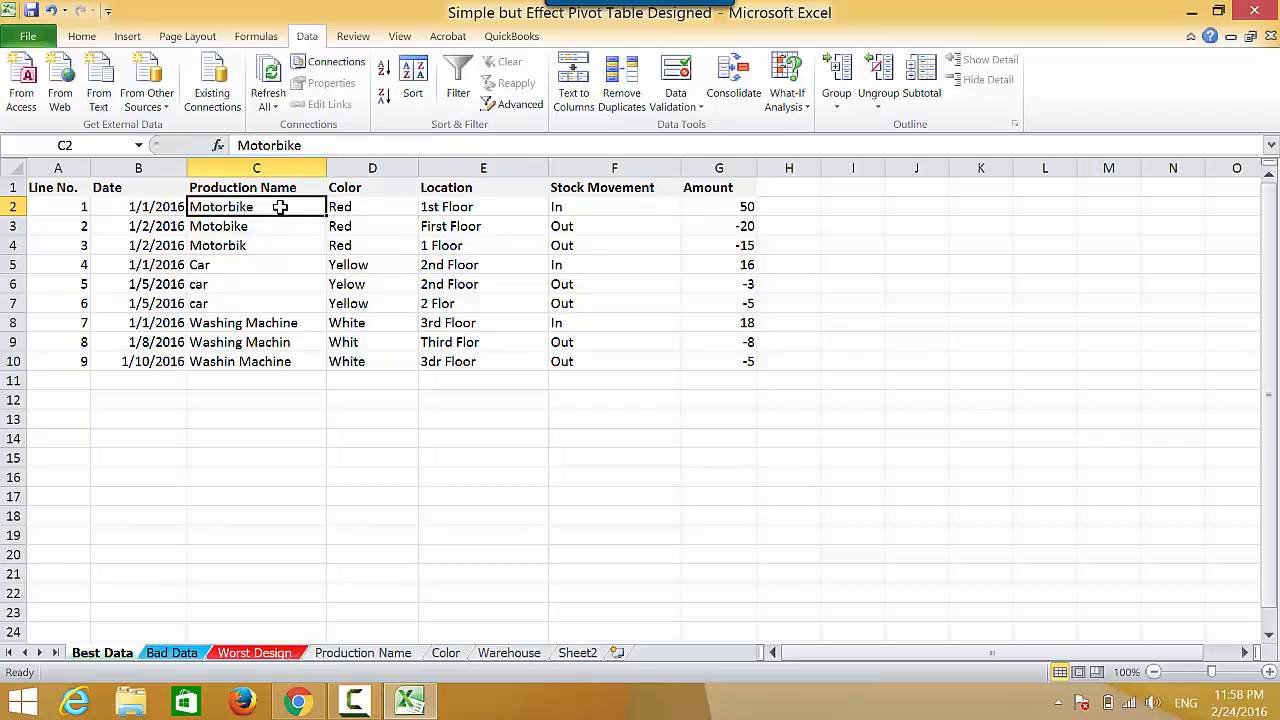
Clear all data validation settings from Color cell D2 and apply the change
{"action": "left_click", "coordinate": [399, 205]}
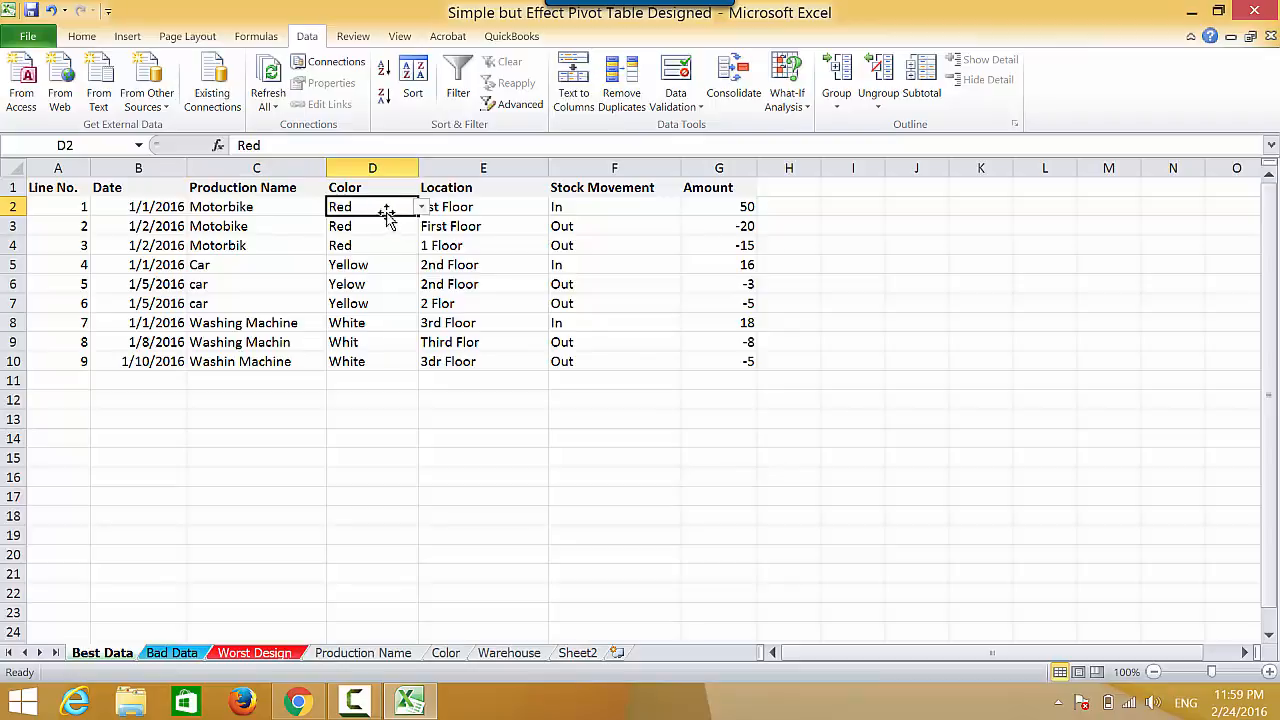
{"action": "left_click", "coordinate": [687, 106]}
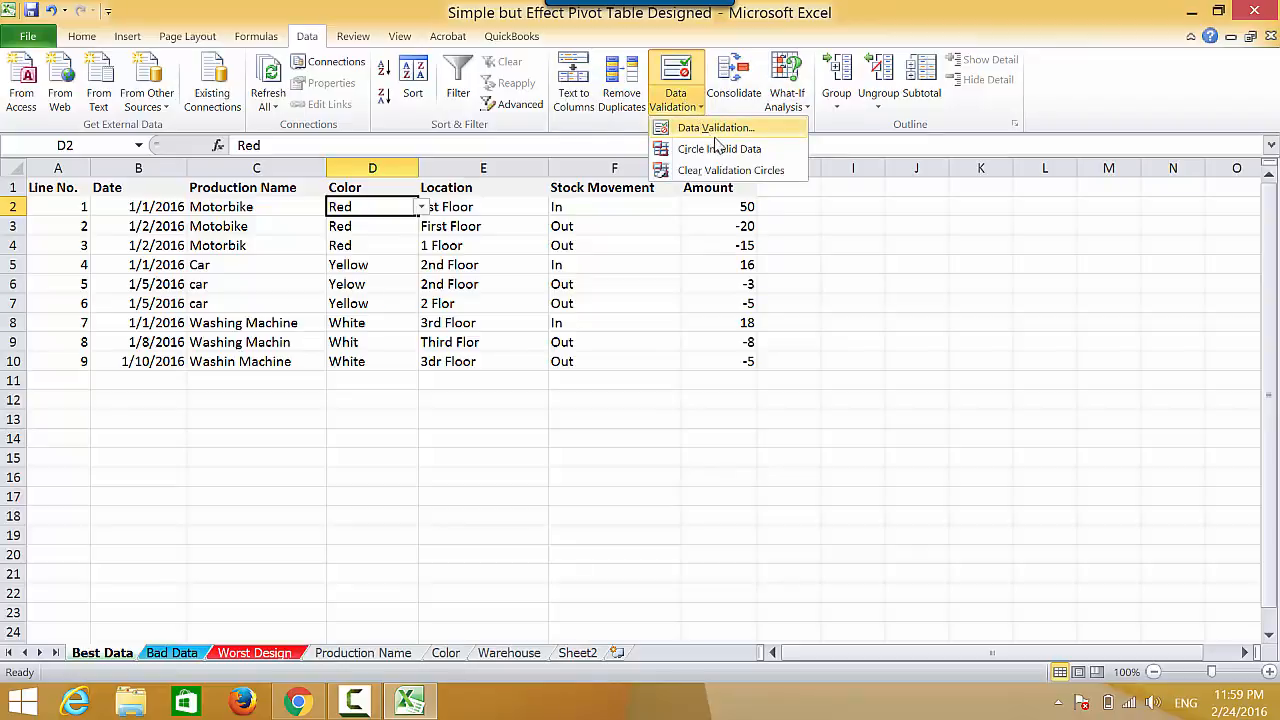
{"action": "left_click", "coordinate": [710, 128]}
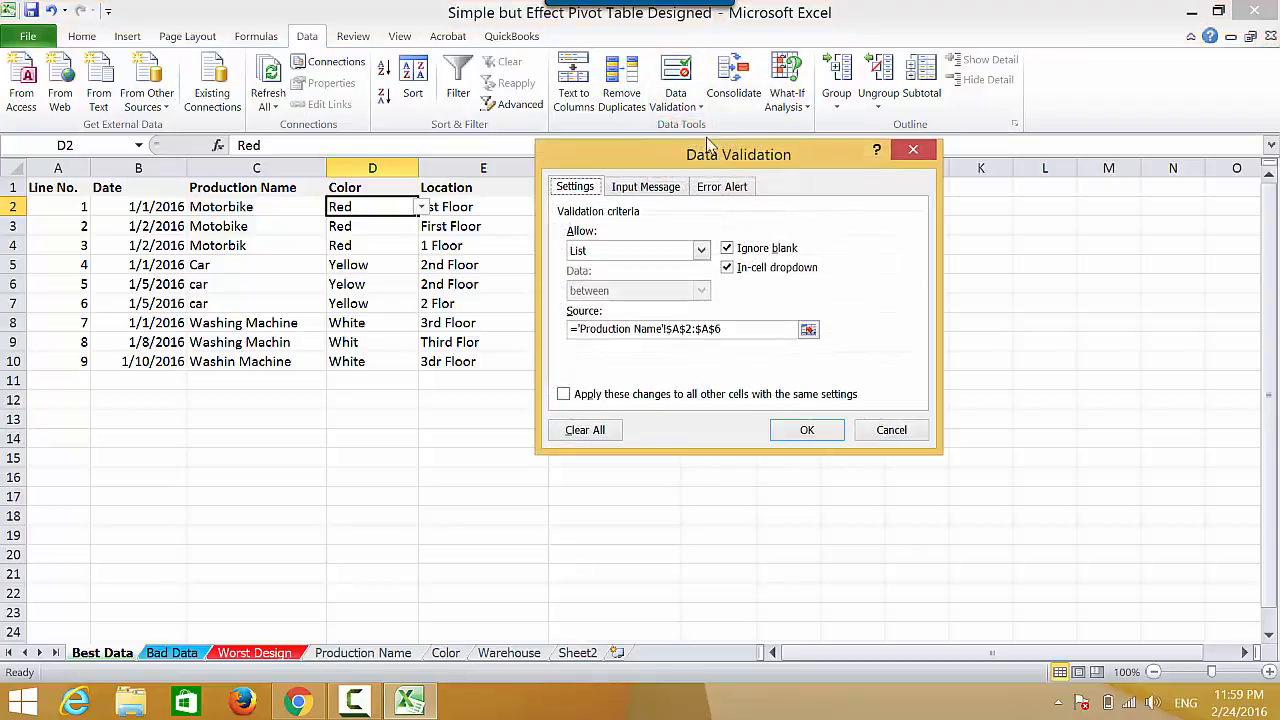
{"action": "left_click", "coordinate": [597, 432]}
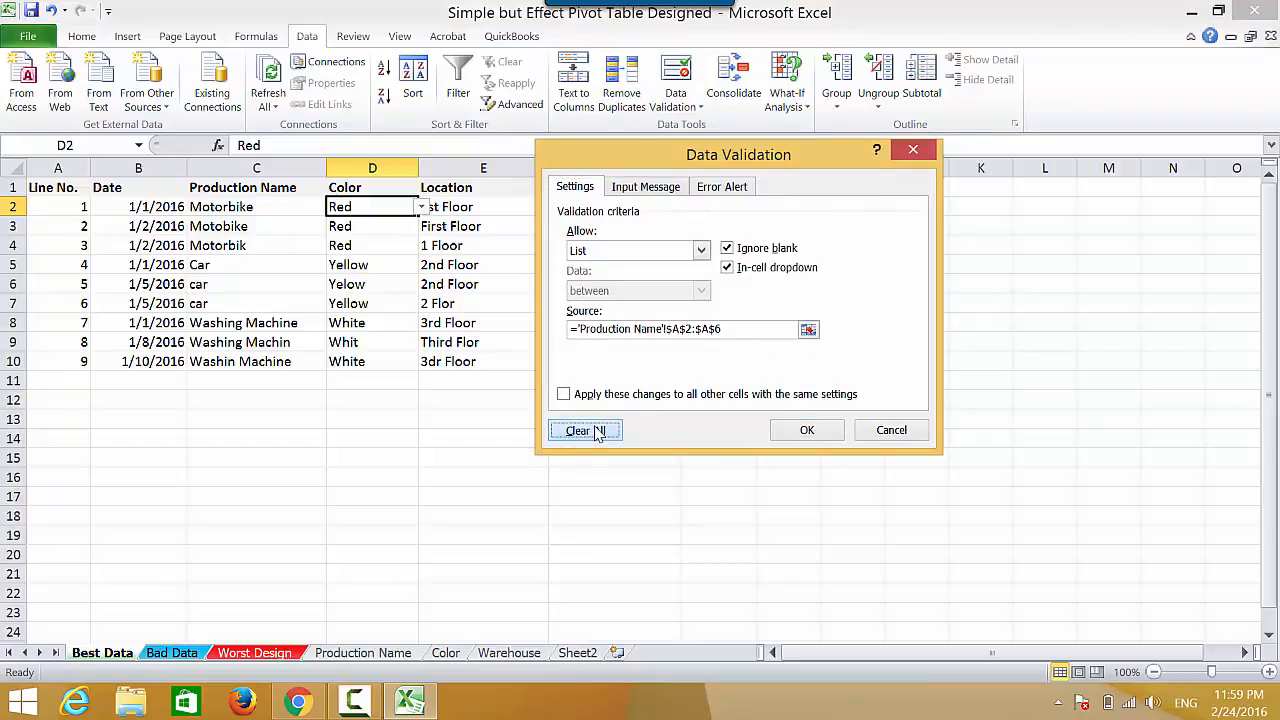
{"action": "left_click", "coordinate": [812, 430]}
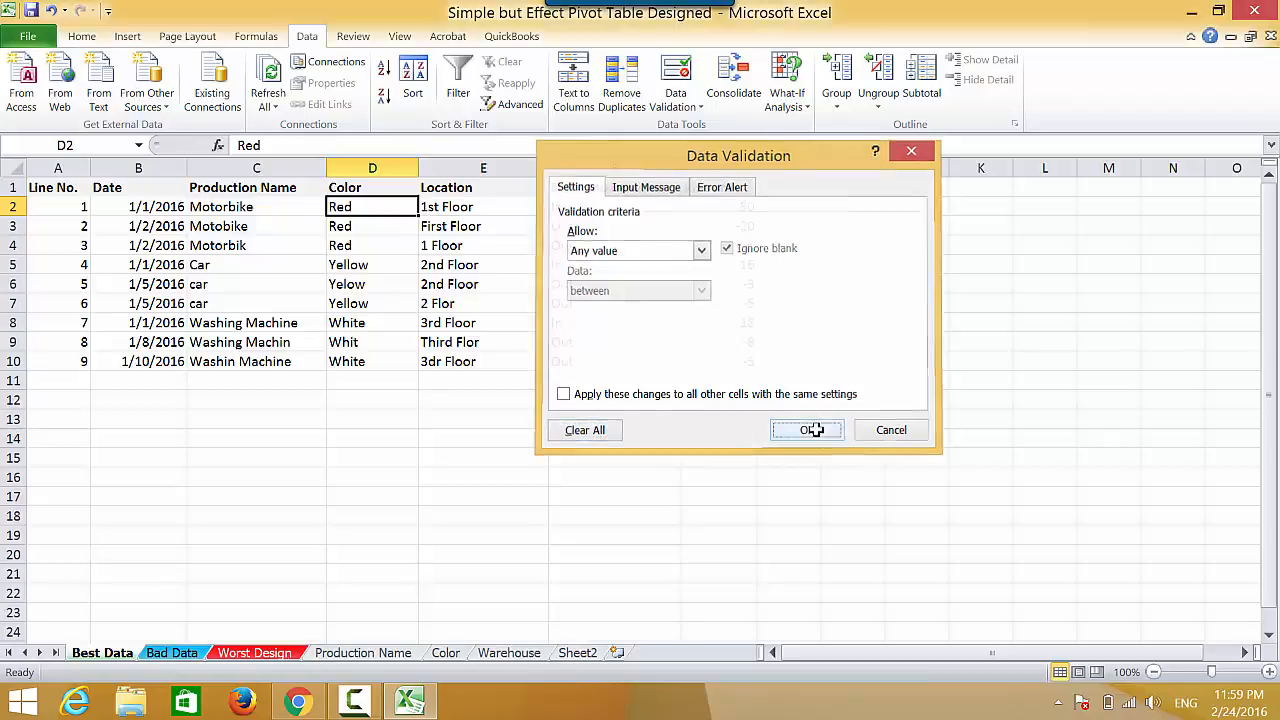
{"action": "left_click", "coordinate": [372, 266]}
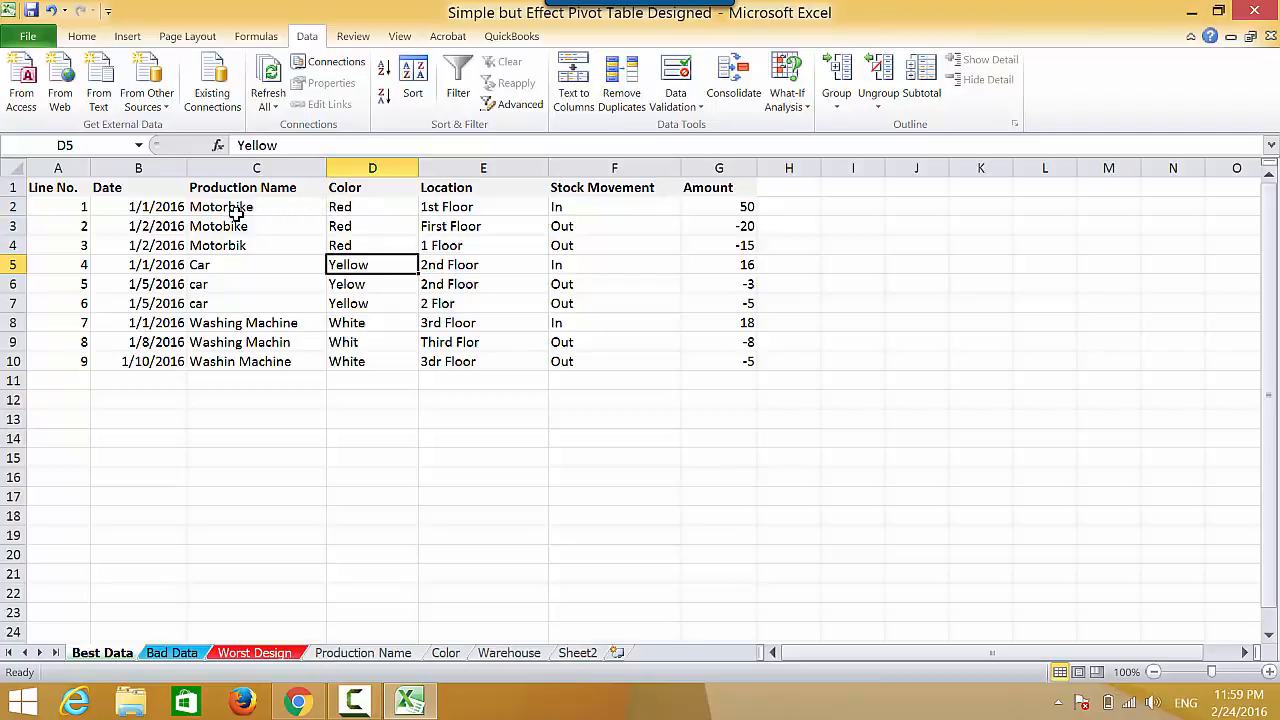
Add a List data validation rule to Production Name cell C2 with the source ='Production Name'!$A$2:$A$6
{"action": "left_click", "coordinate": [293, 208]}
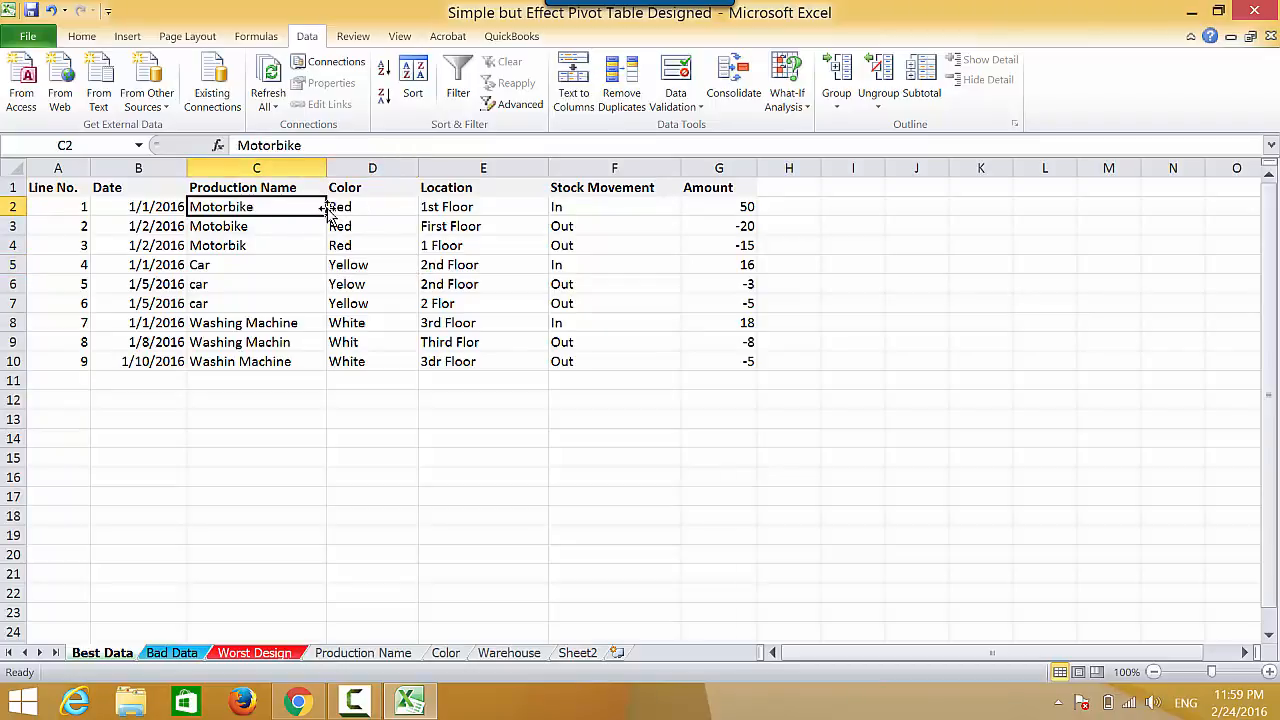
{"action": "left_click", "coordinate": [682, 78]}
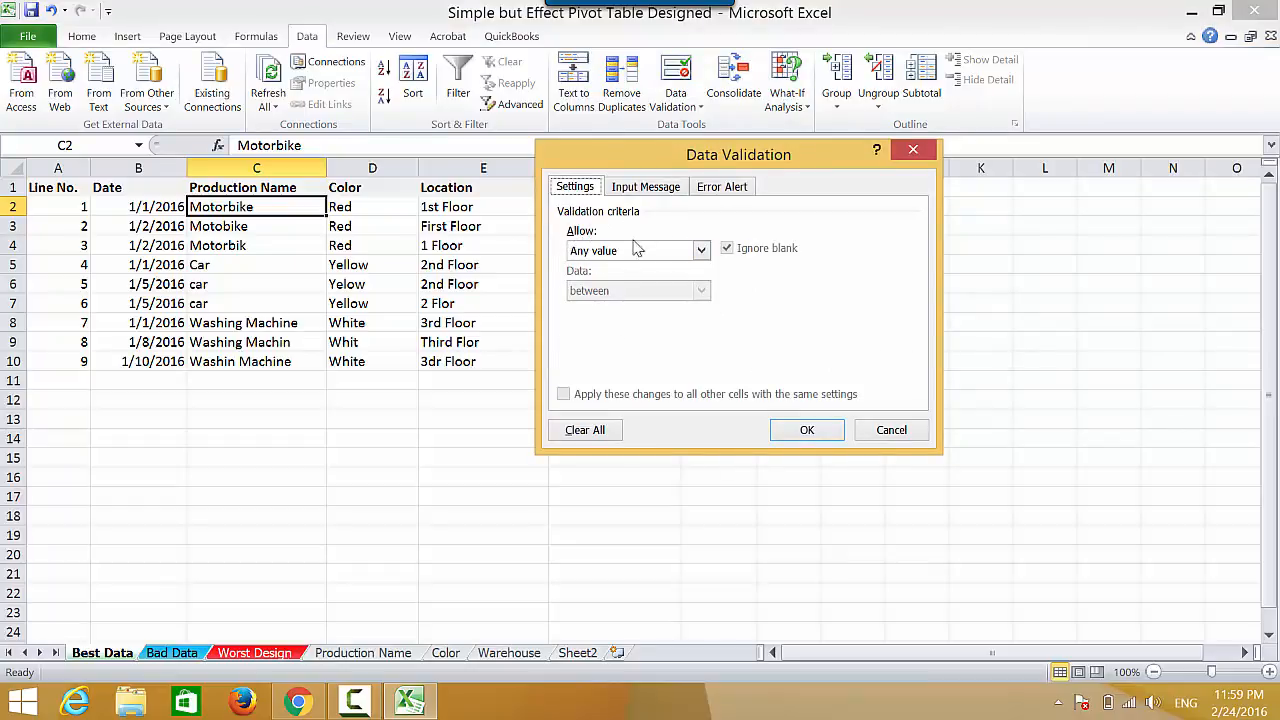
{"action": "left_click", "coordinate": [701, 252]}
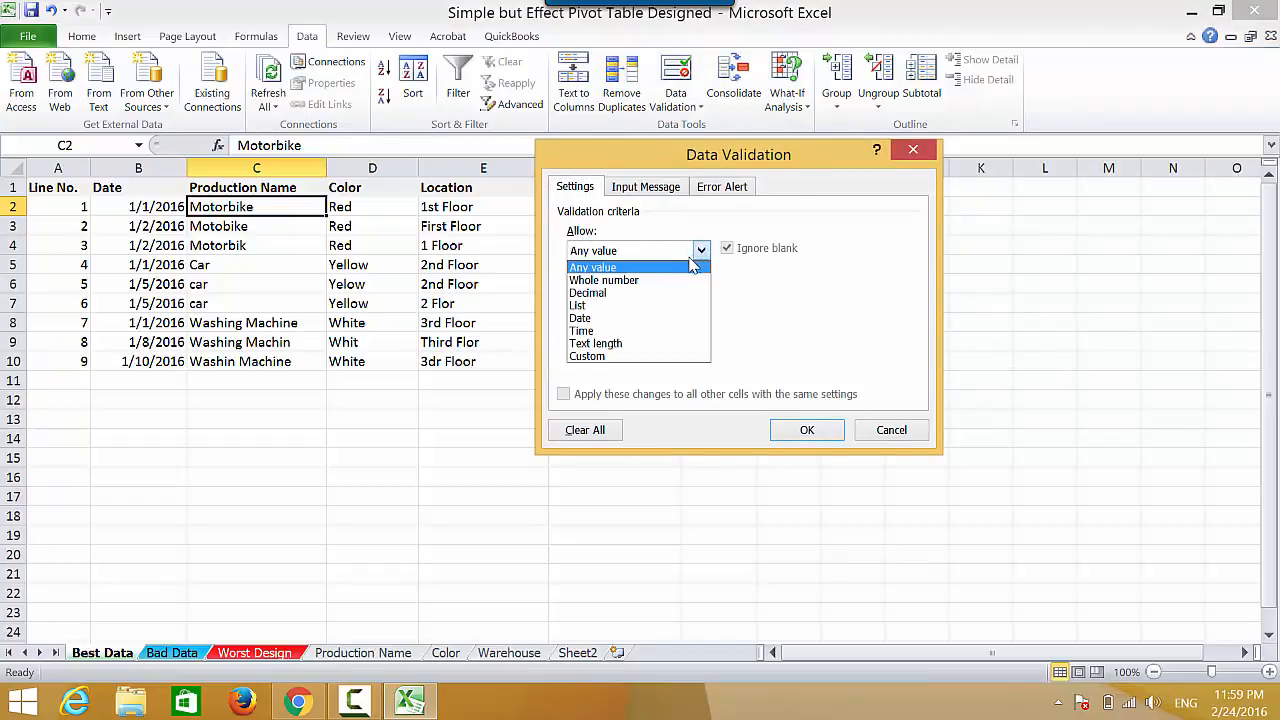
{"action": "left_click", "coordinate": [592, 306]}
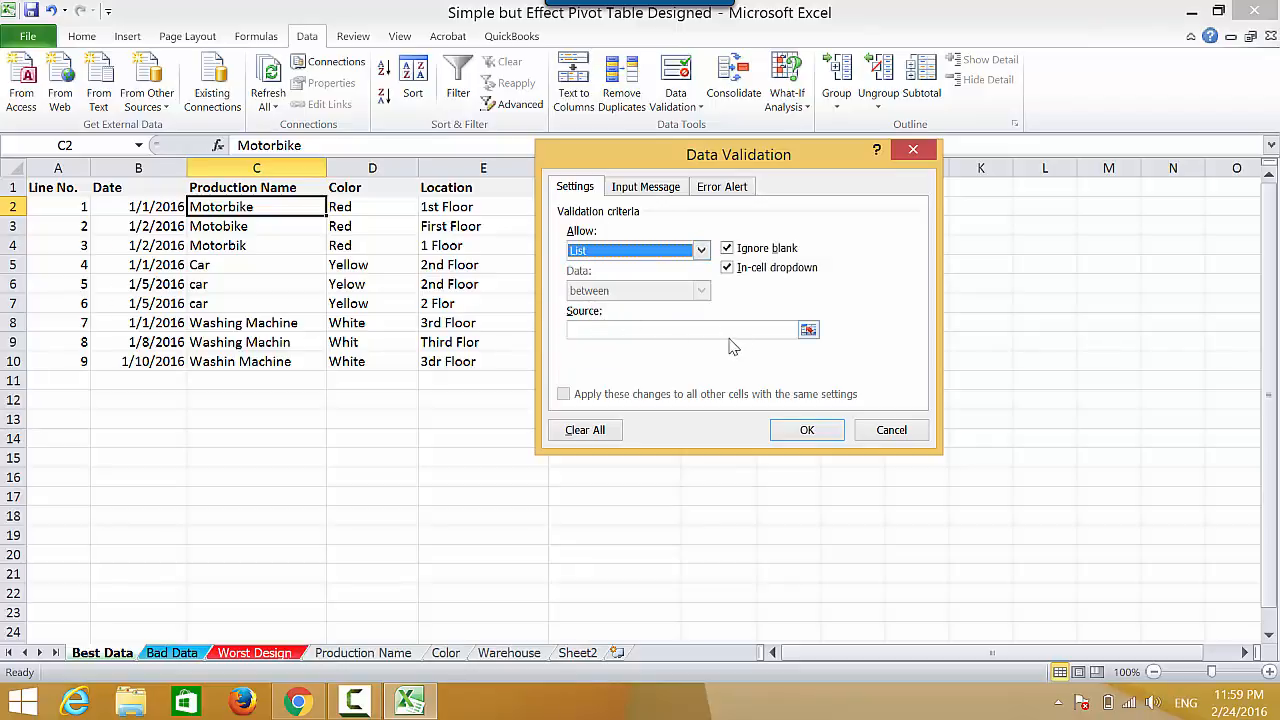
{"action": "left_click", "coordinate": [808, 331]}
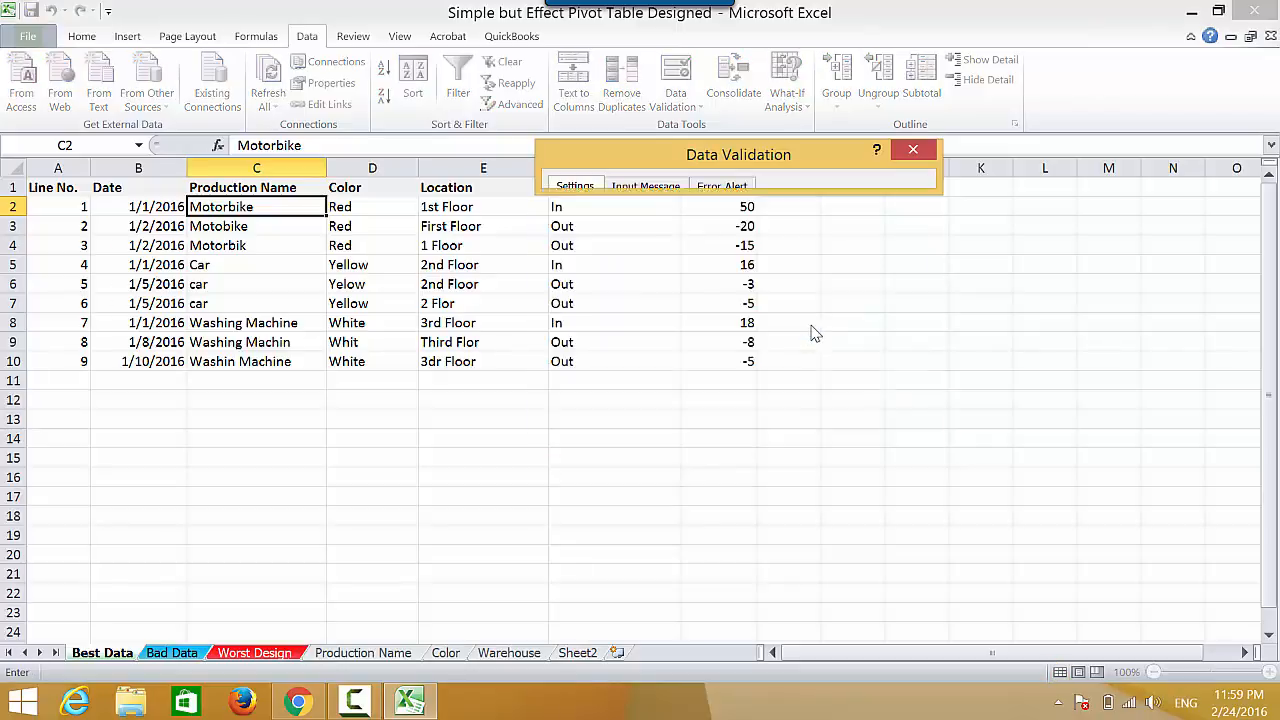
{"action": "left_click", "coordinate": [398, 655]}
{"action": "left_click", "coordinate": [144, 208]}
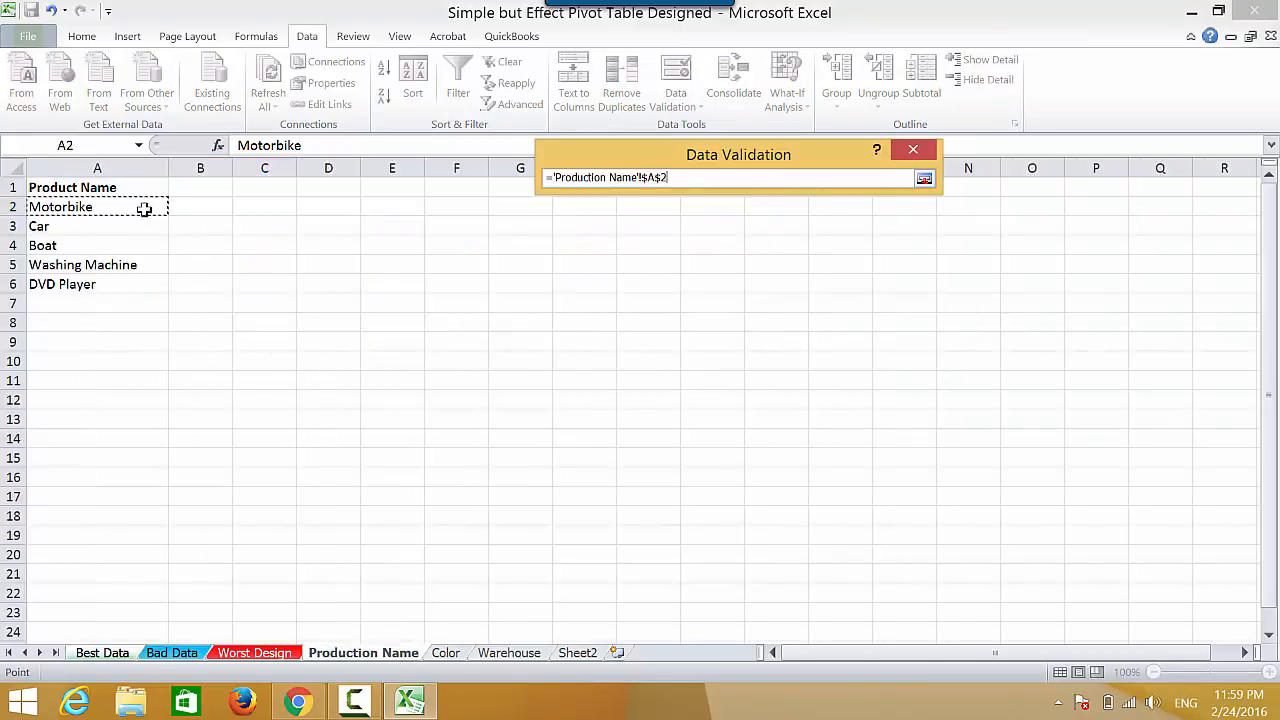
{"action": "left_click_drag", "start_coordinate": [144, 208], "coordinate": [140, 283]}
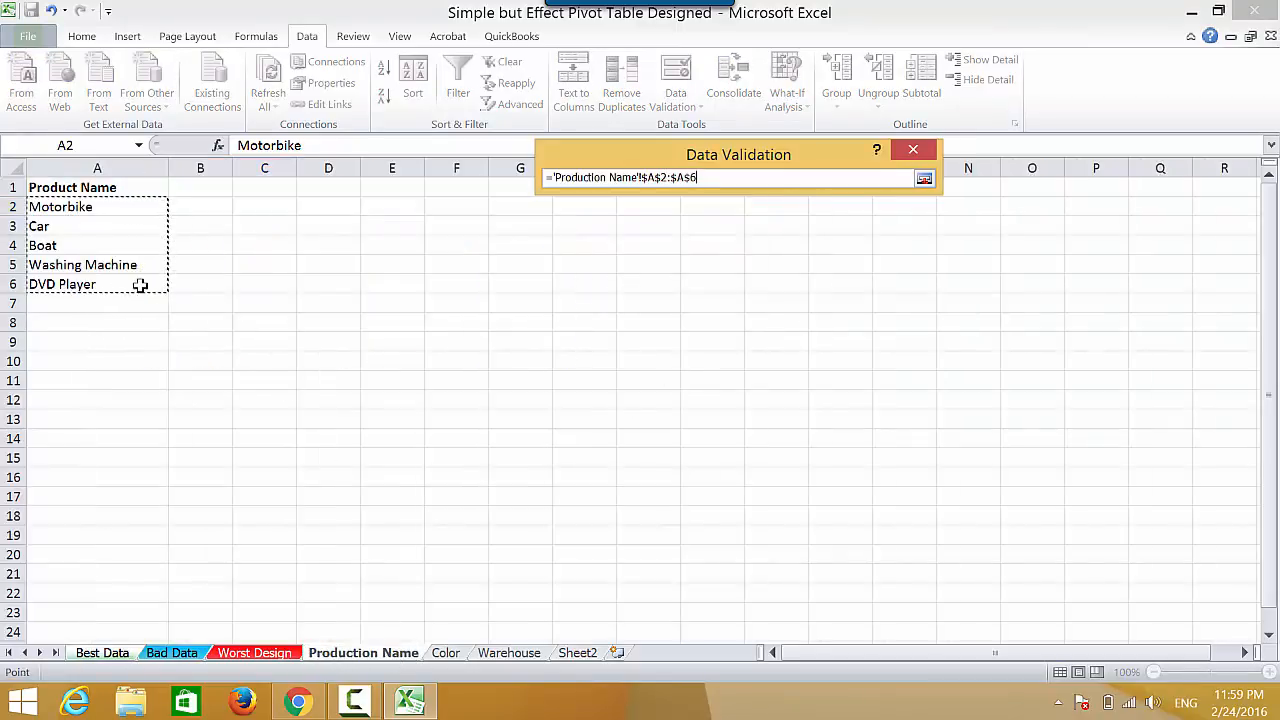
{"action": "left_click", "coordinate": [924, 179]}
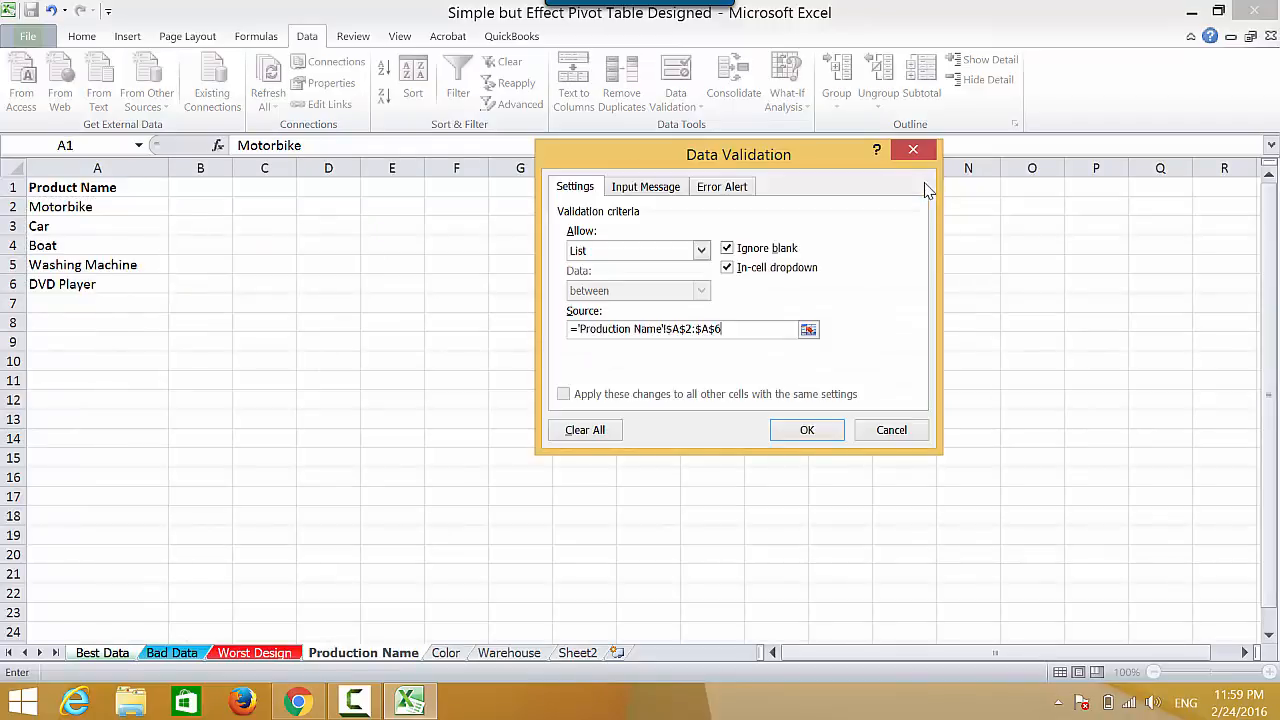
{"action": "left_click", "coordinate": [807, 430]}
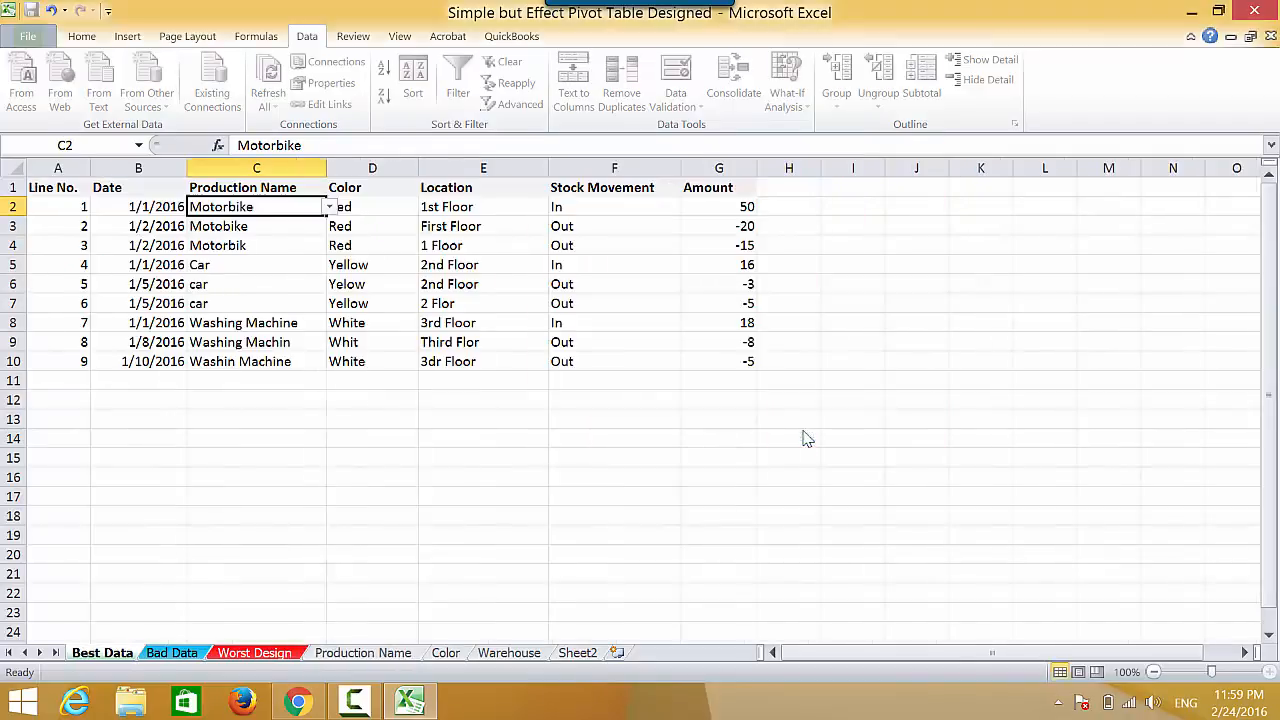
Check the choices in cell C2's validation list, and check whether cells C4 to C7 below offer the same list
{"action": "left_click", "coordinate": [329, 207]}
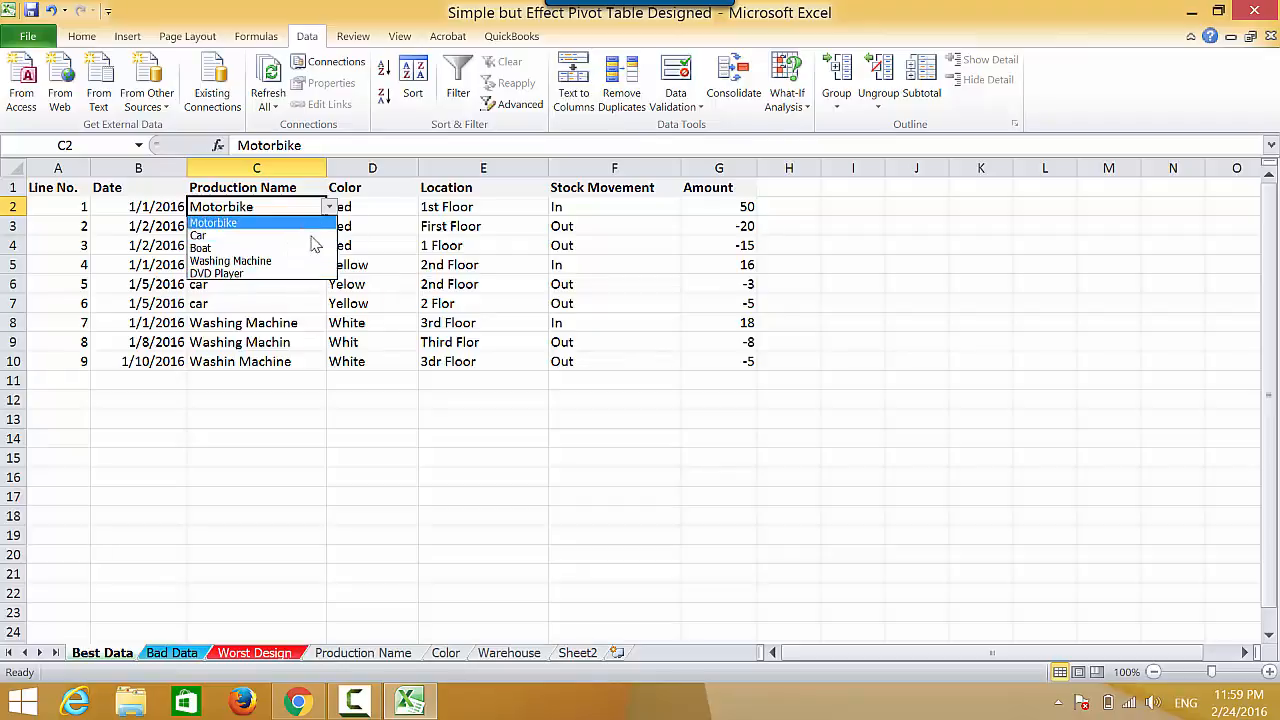
{"action": "left_click", "coordinate": [331, 208]}
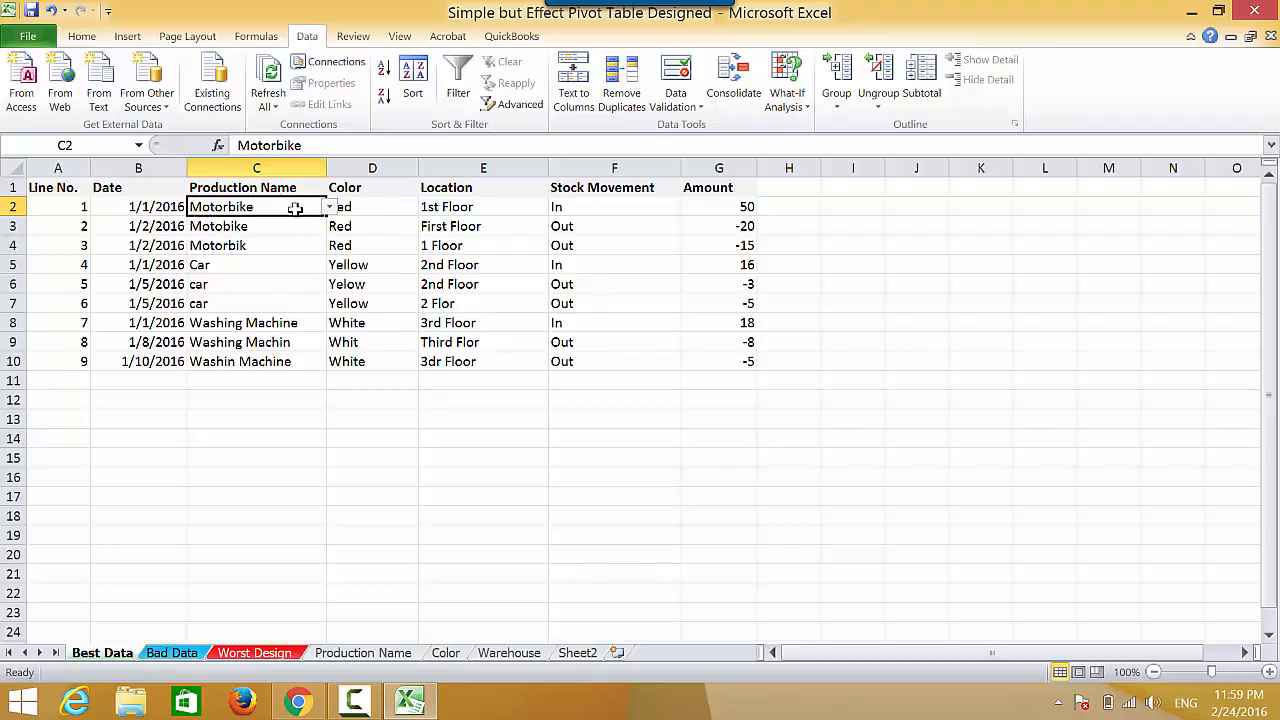
{"action": "left_click", "coordinate": [331, 207]}
{"action": "left_click", "coordinate": [331, 207]}
{"action": "left_click", "coordinate": [312, 224]}
{"action": "left_click", "coordinate": [305, 248]}
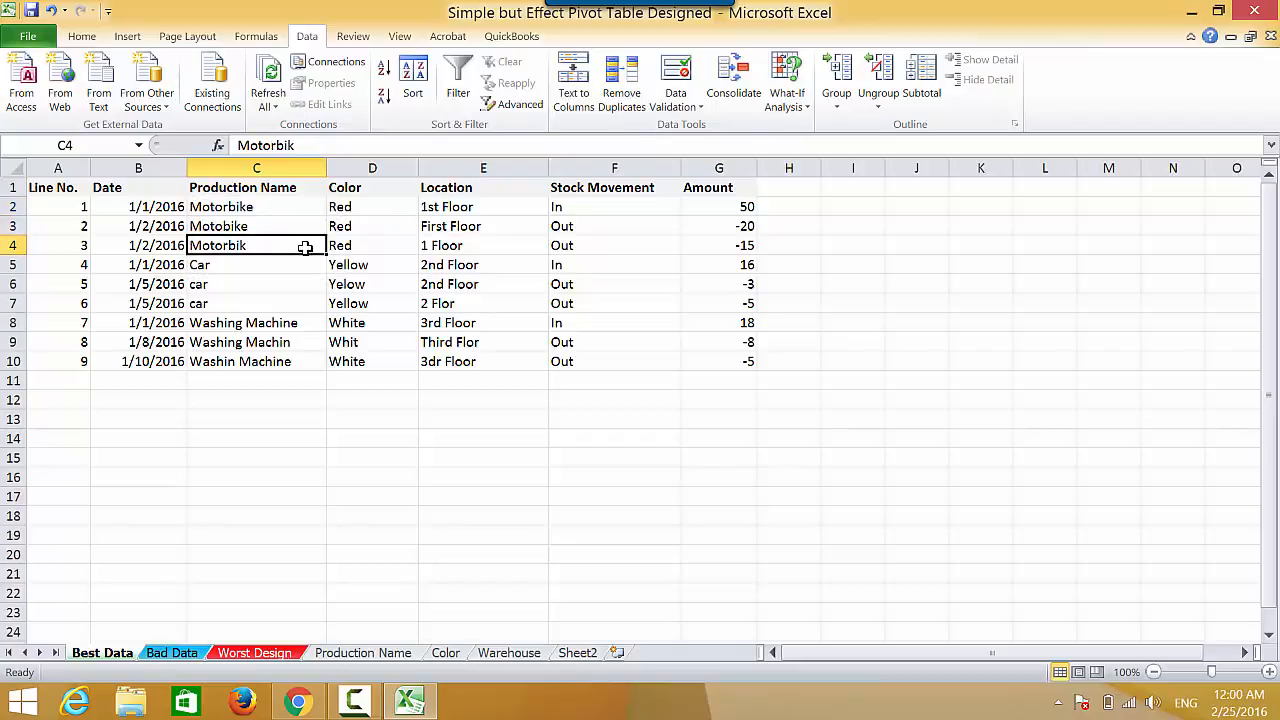
{"action": "left_click", "coordinate": [309, 266]}
{"action": "left_click", "coordinate": [312, 286]}
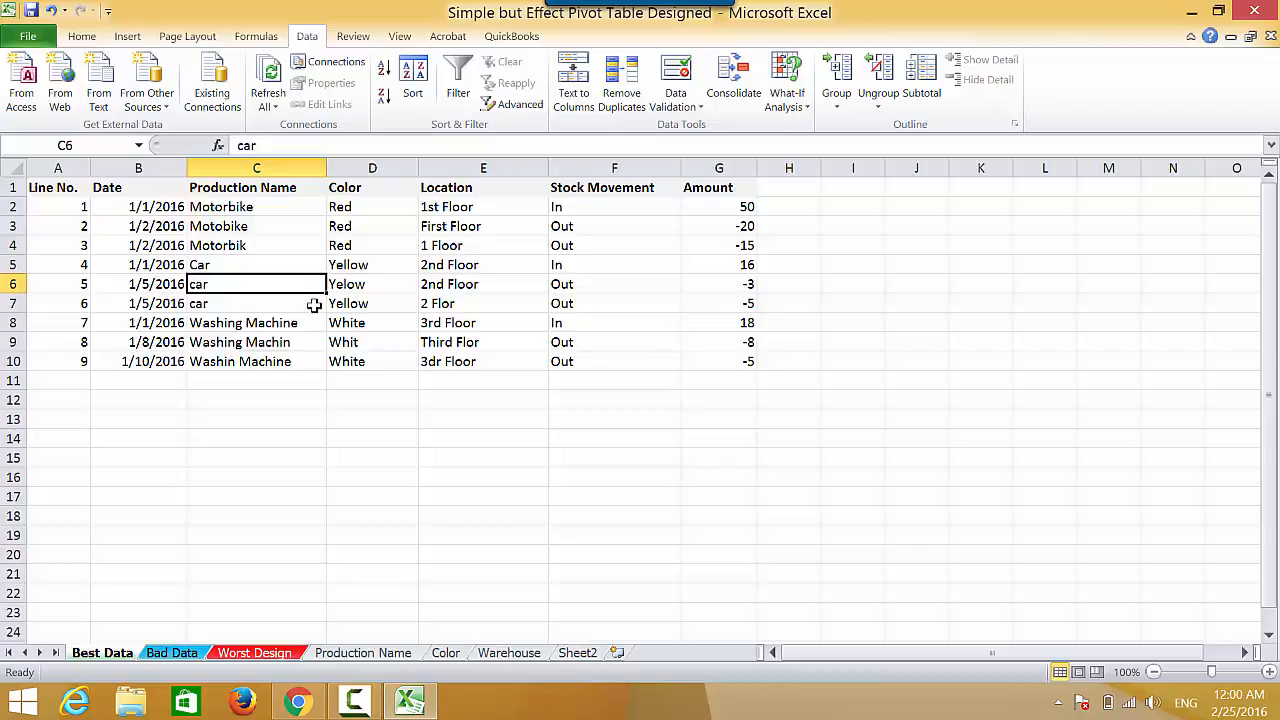
{"action": "left_click", "coordinate": [314, 305]}
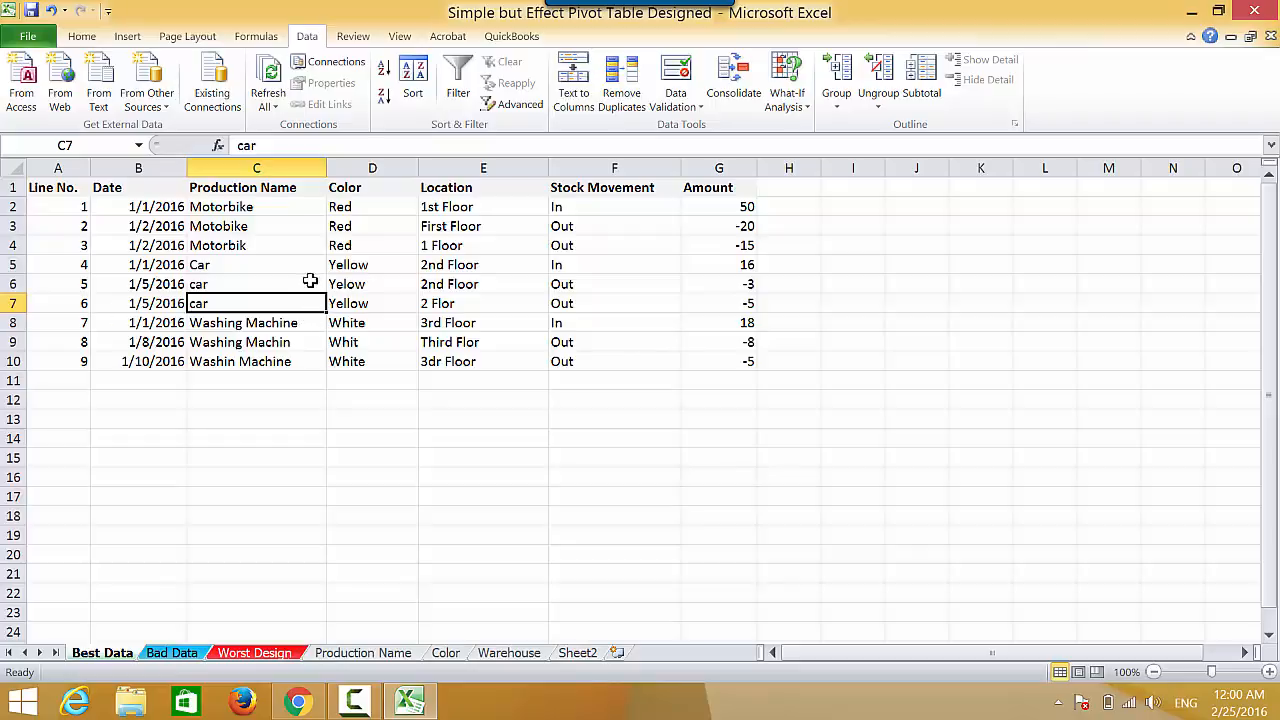
Apply a List data validation rule to Production Name cells C3:C10 with the source ='Production Name'!$A$2:$A$6
{"action": "left_click", "coordinate": [297, 225]}
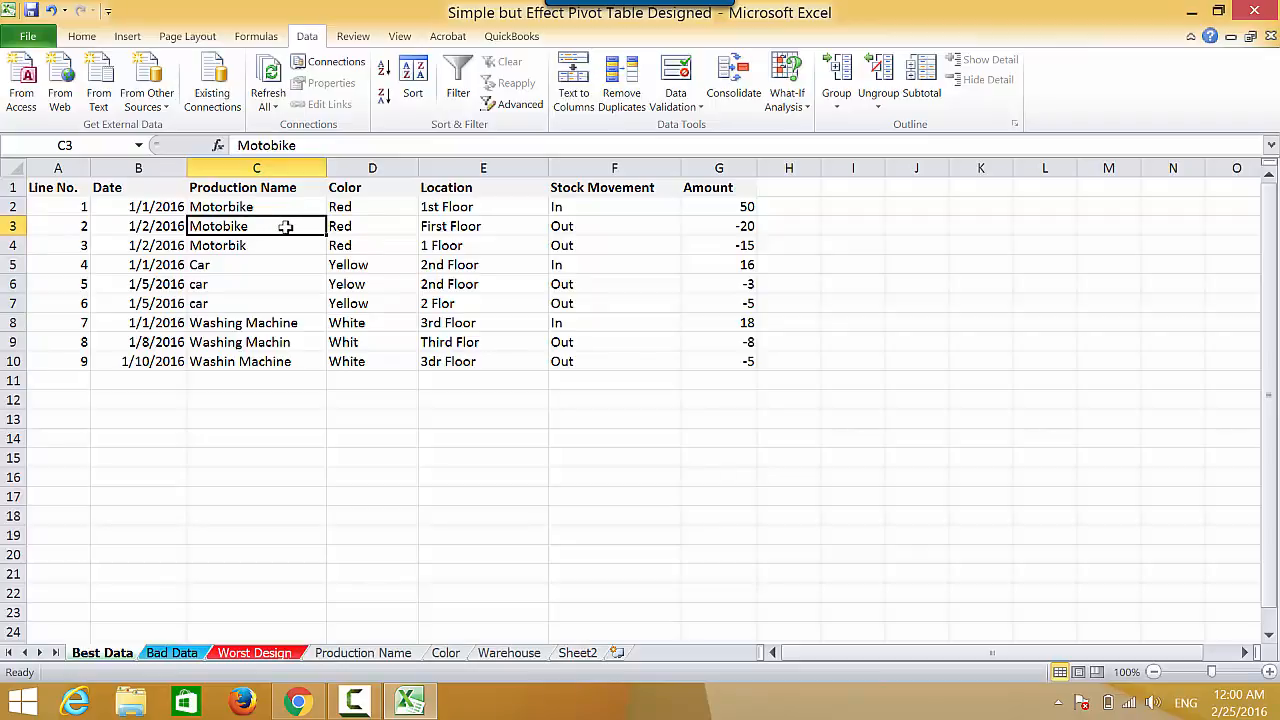
{"action": "left_click_drag", "start_coordinate": [284, 228], "coordinate": [279, 356]}
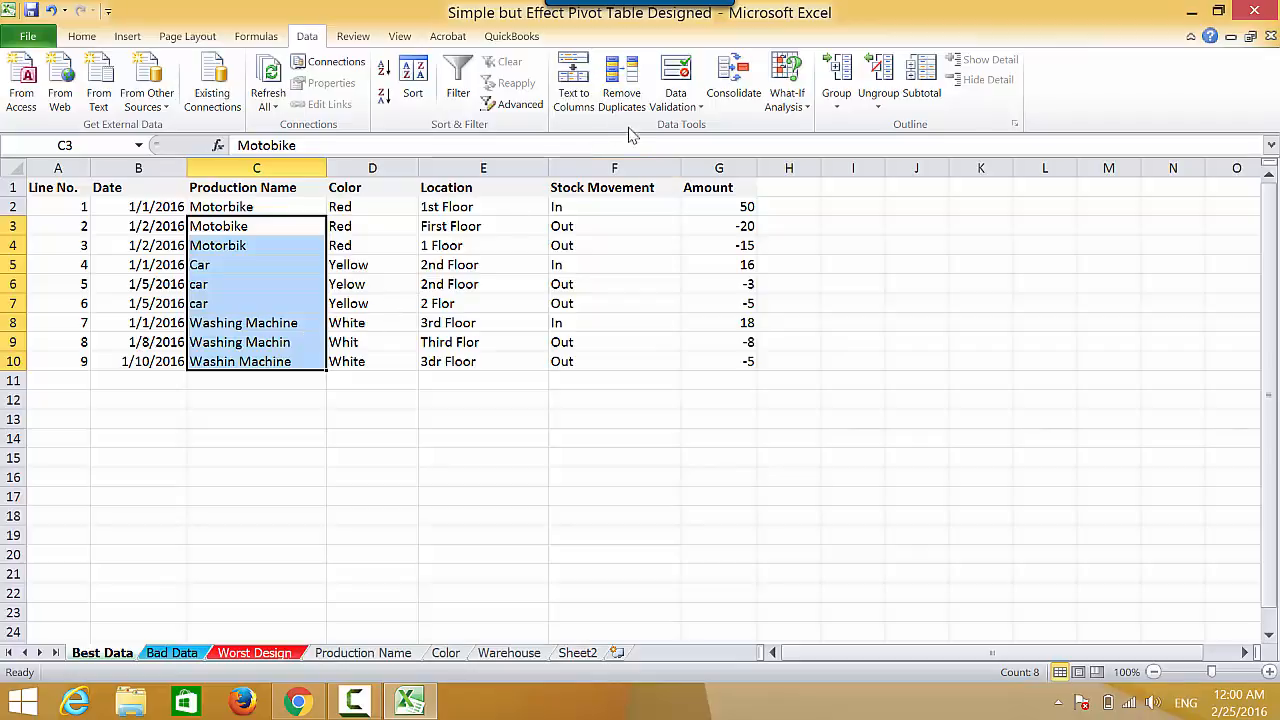
{"action": "left_click", "coordinate": [676, 75]}
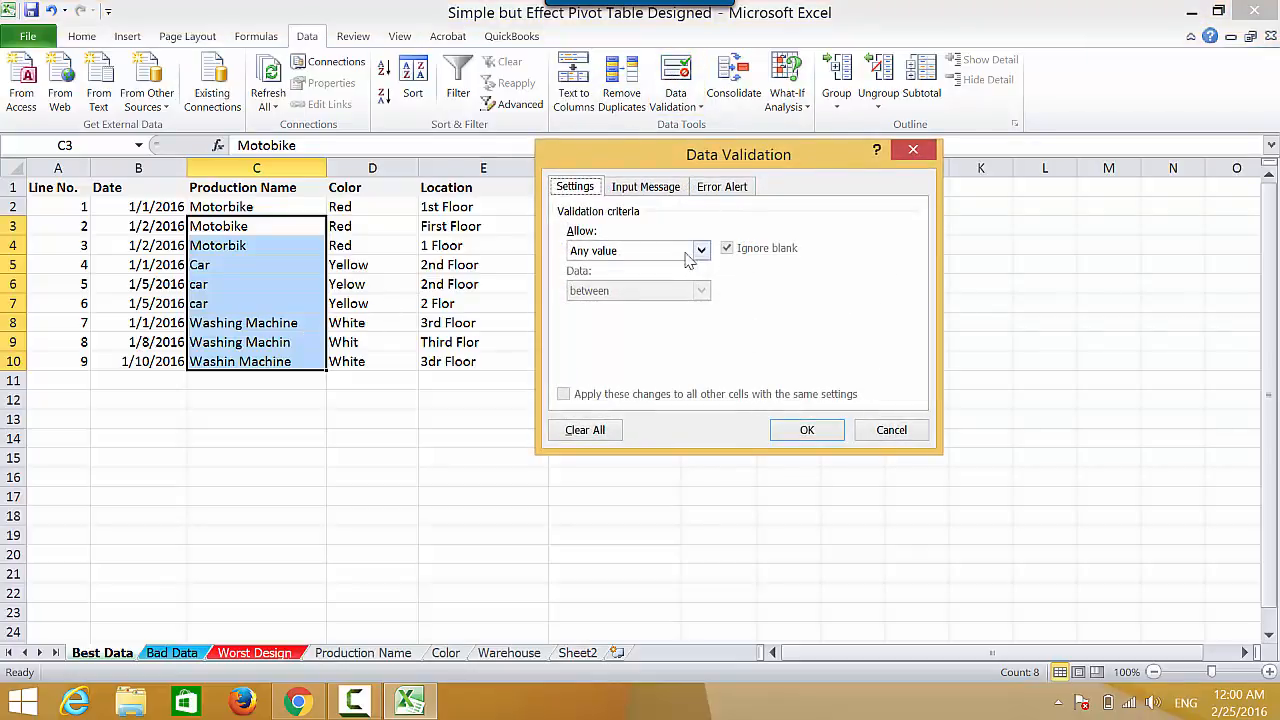
{"action": "left_click", "coordinate": [700, 251]}
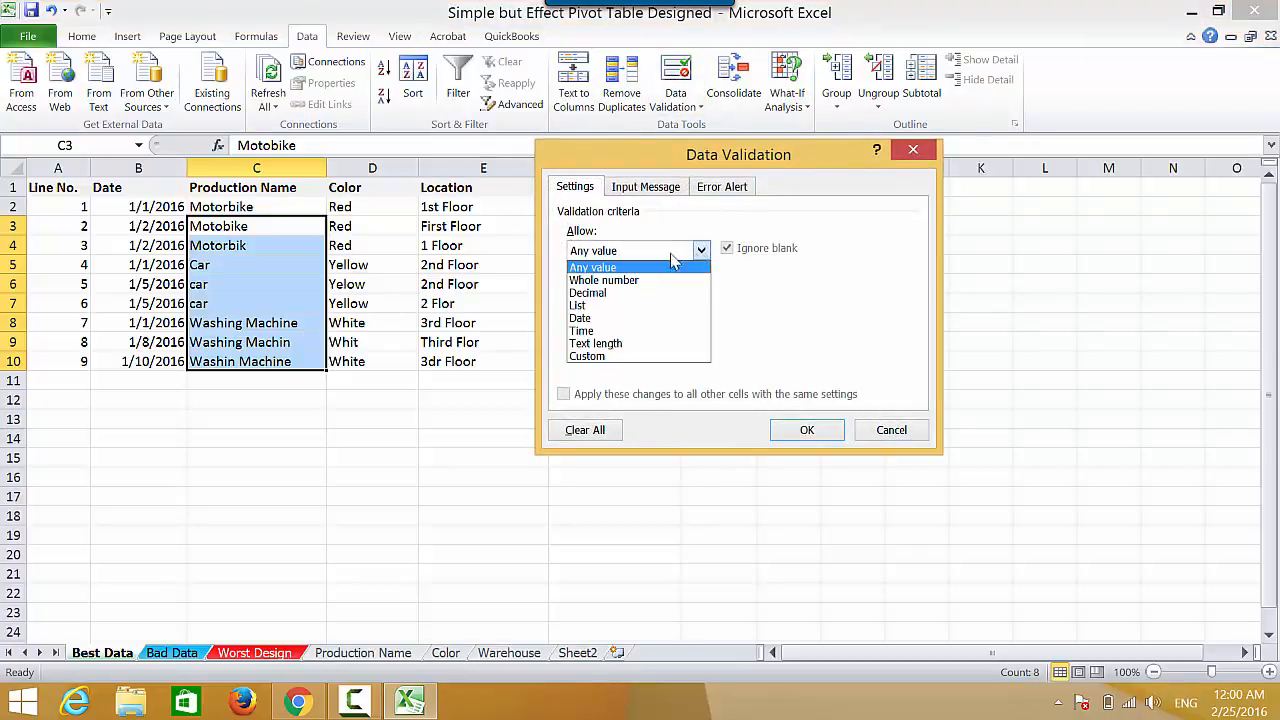
{"action": "left_click", "coordinate": [582, 306]}
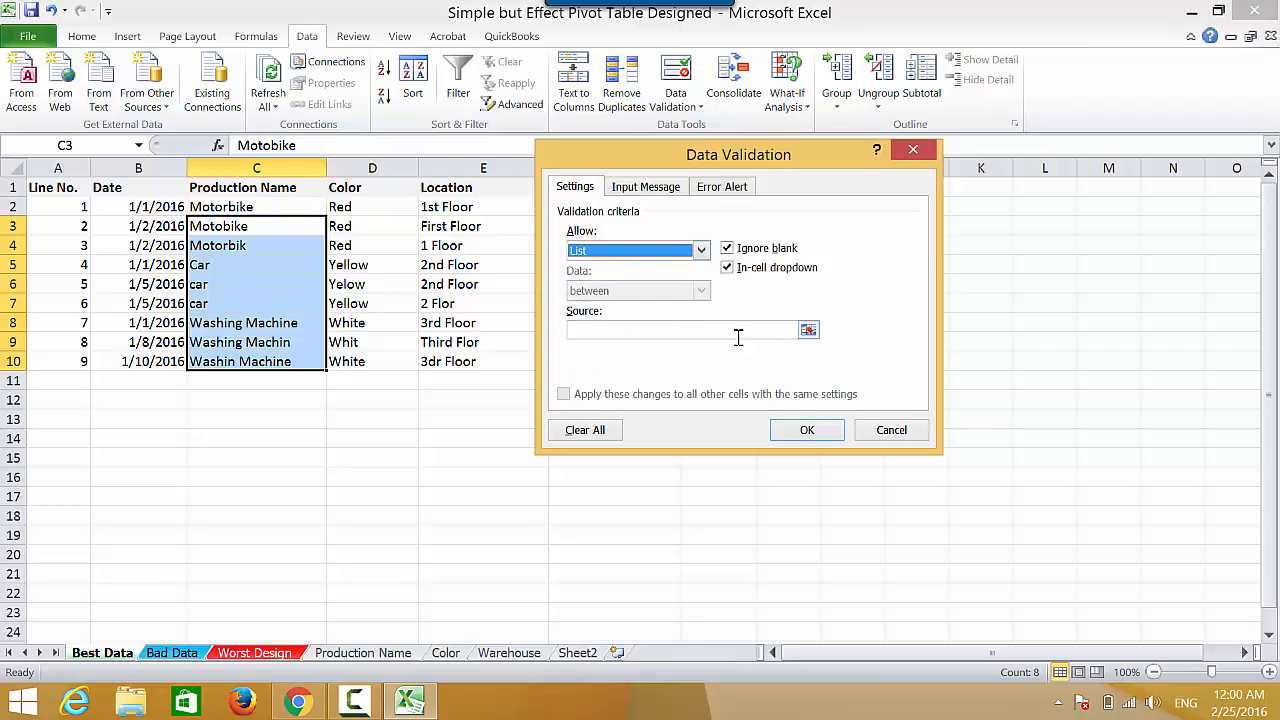
{"action": "left_click", "coordinate": [808, 331]}
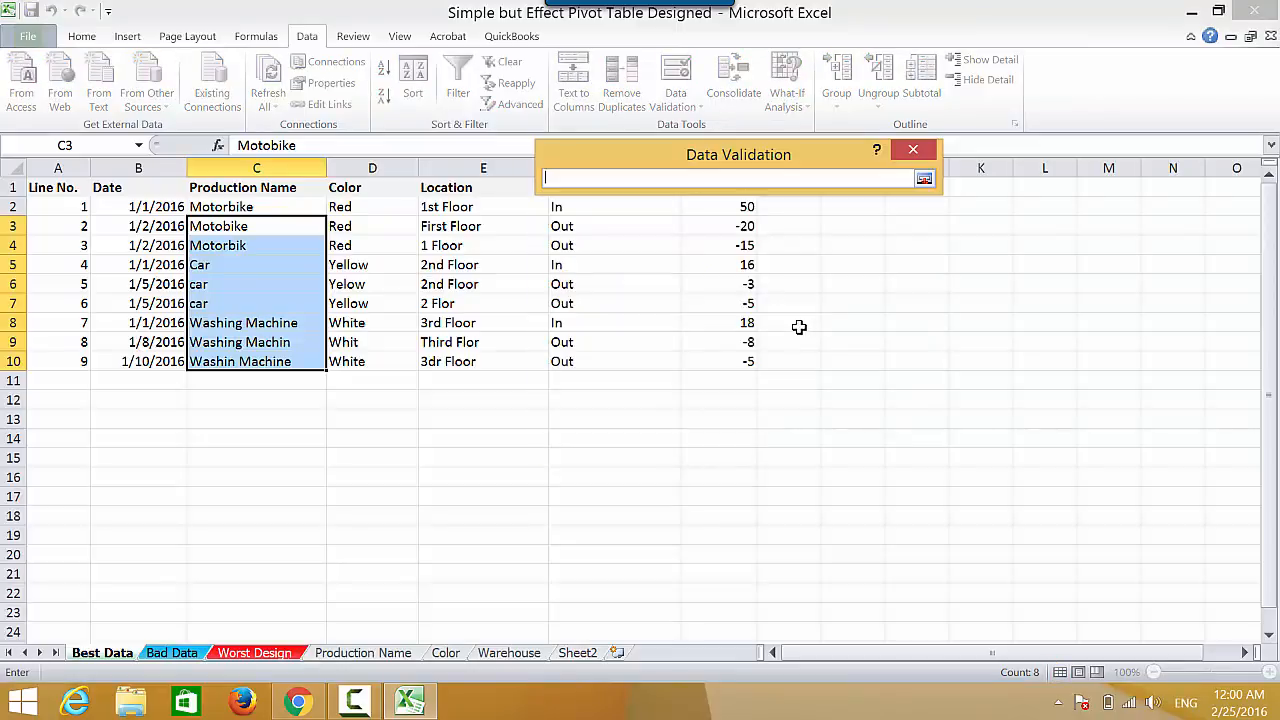
{"action": "left_click", "coordinate": [355, 653]}
{"action": "left_click_drag", "start_coordinate": [78, 207], "coordinate": [91, 284]}
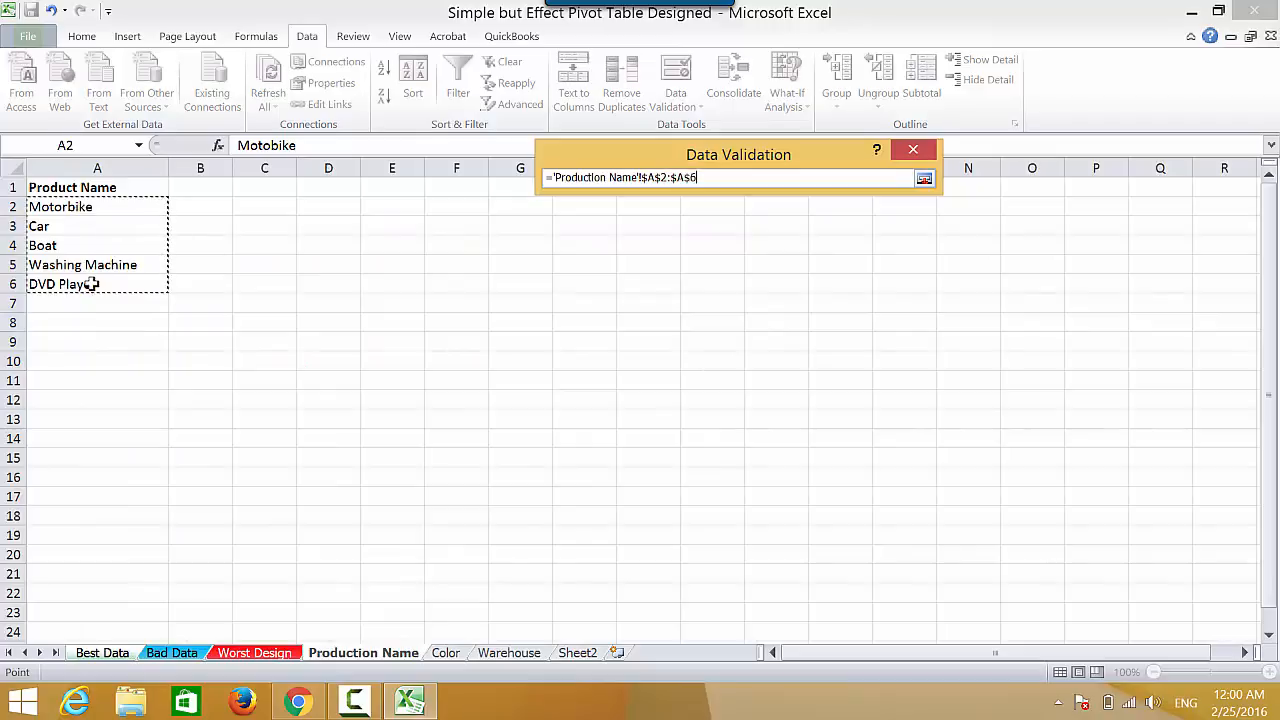
{"action": "left_click", "coordinate": [923, 178]}
{"action": "left_click", "coordinate": [805, 432]}
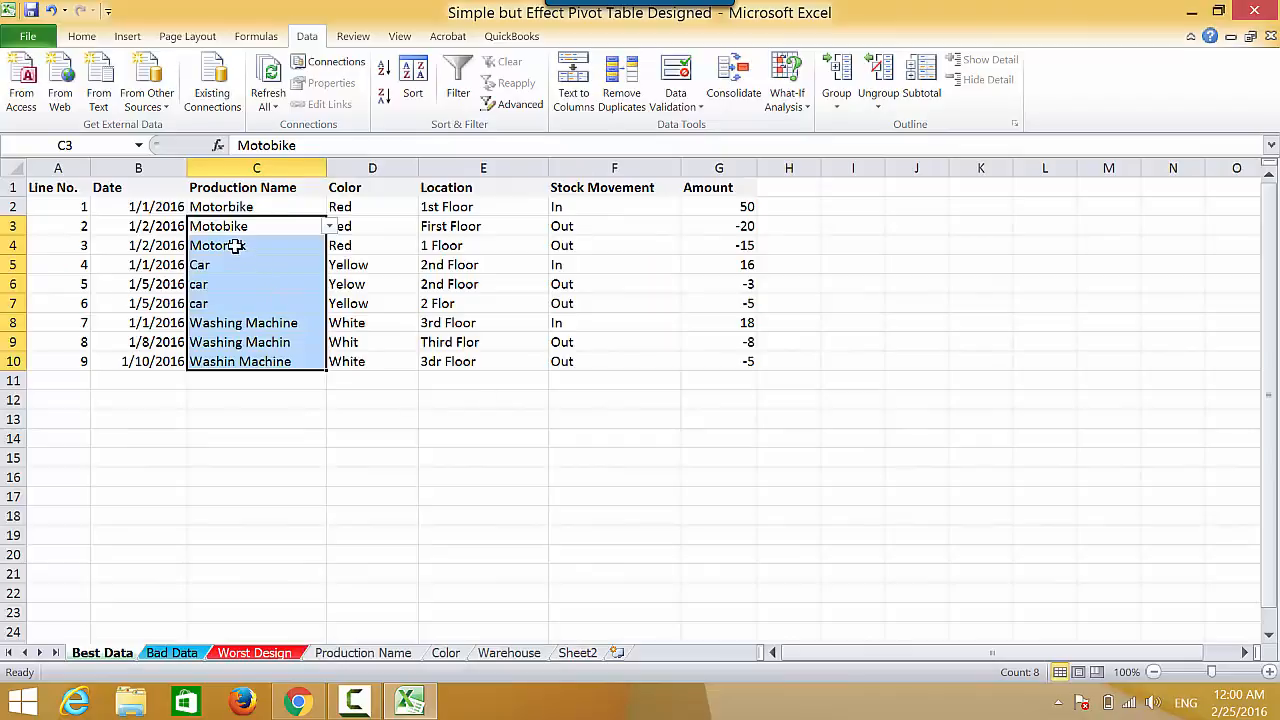
Check the validation list choices in Production Name cells C4 and C5 without changing their entries
{"action": "left_click", "coordinate": [243, 248]}
{"action": "left_click", "coordinate": [329, 245]}
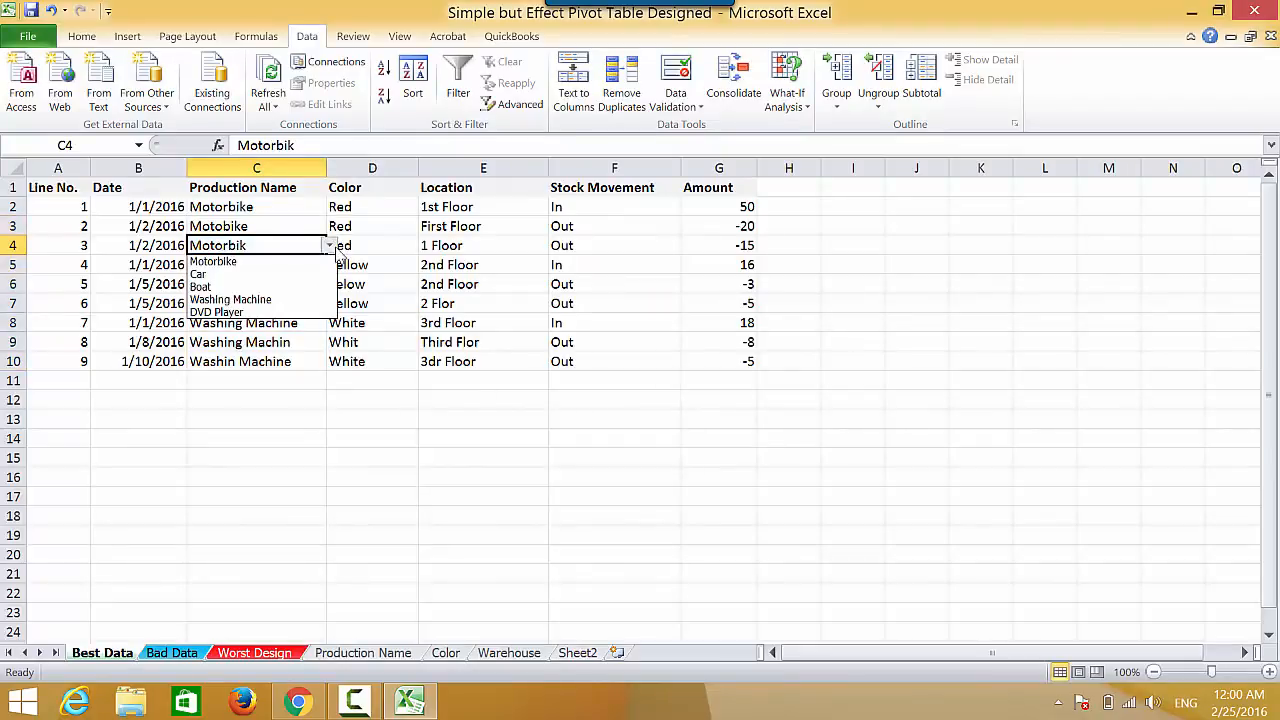
{"action": "left_click", "coordinate": [329, 249]}
{"action": "left_click", "coordinate": [309, 263]}
{"action": "left_click", "coordinate": [329, 268]}
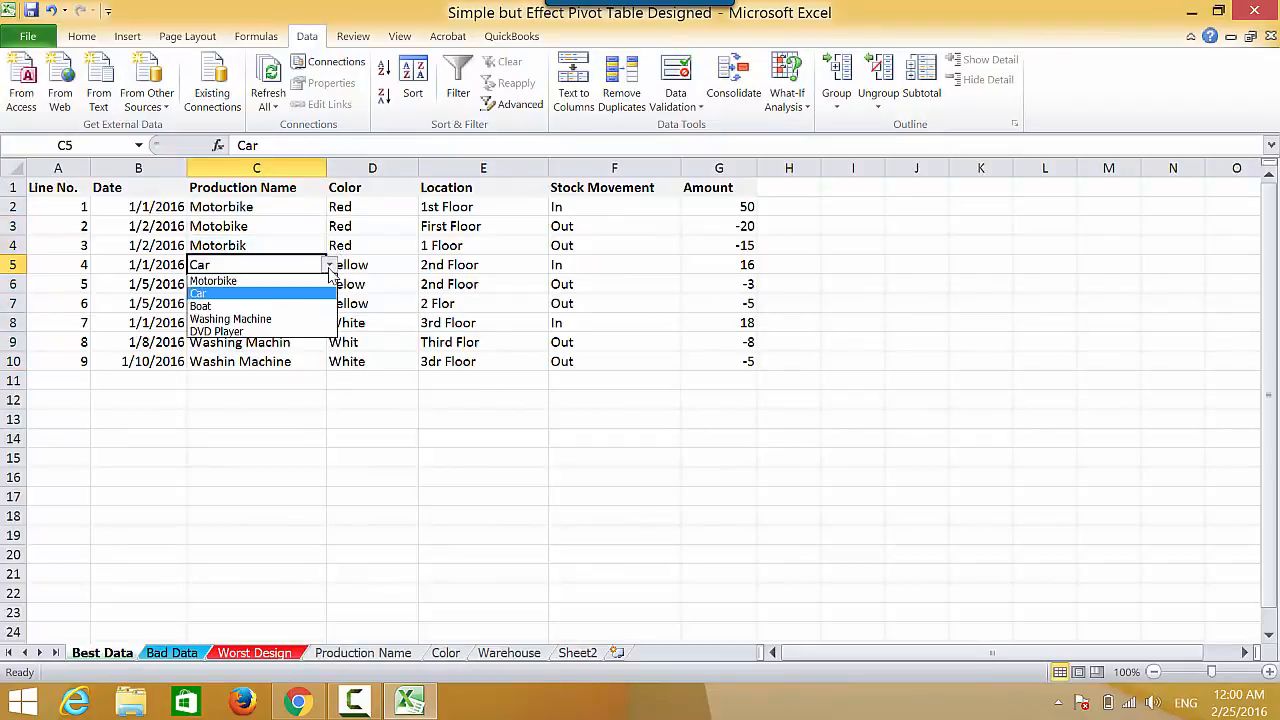
{"action": "left_click", "coordinate": [329, 268]}
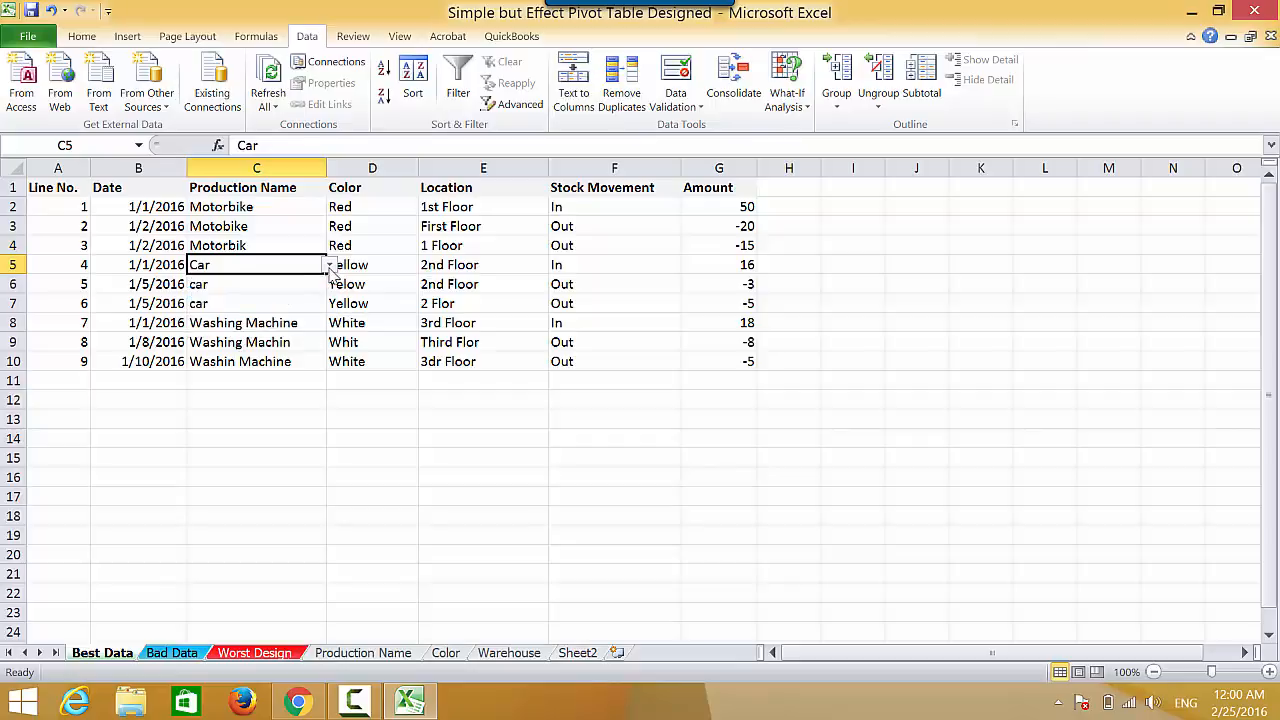
Choose Motorbike from the validation lists in Production Name cells C2 and C3, and select cell C4
{"action": "left_click", "coordinate": [255, 206]}
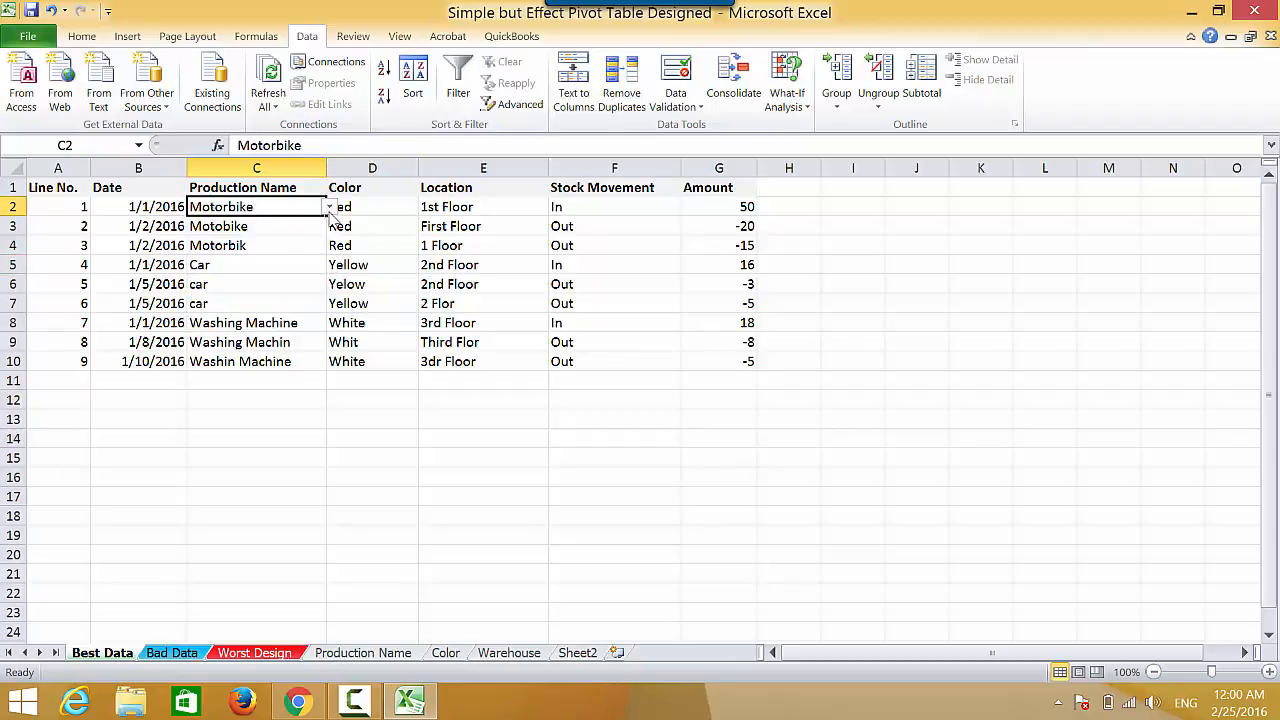
{"action": "left_click", "coordinate": [329, 206]}
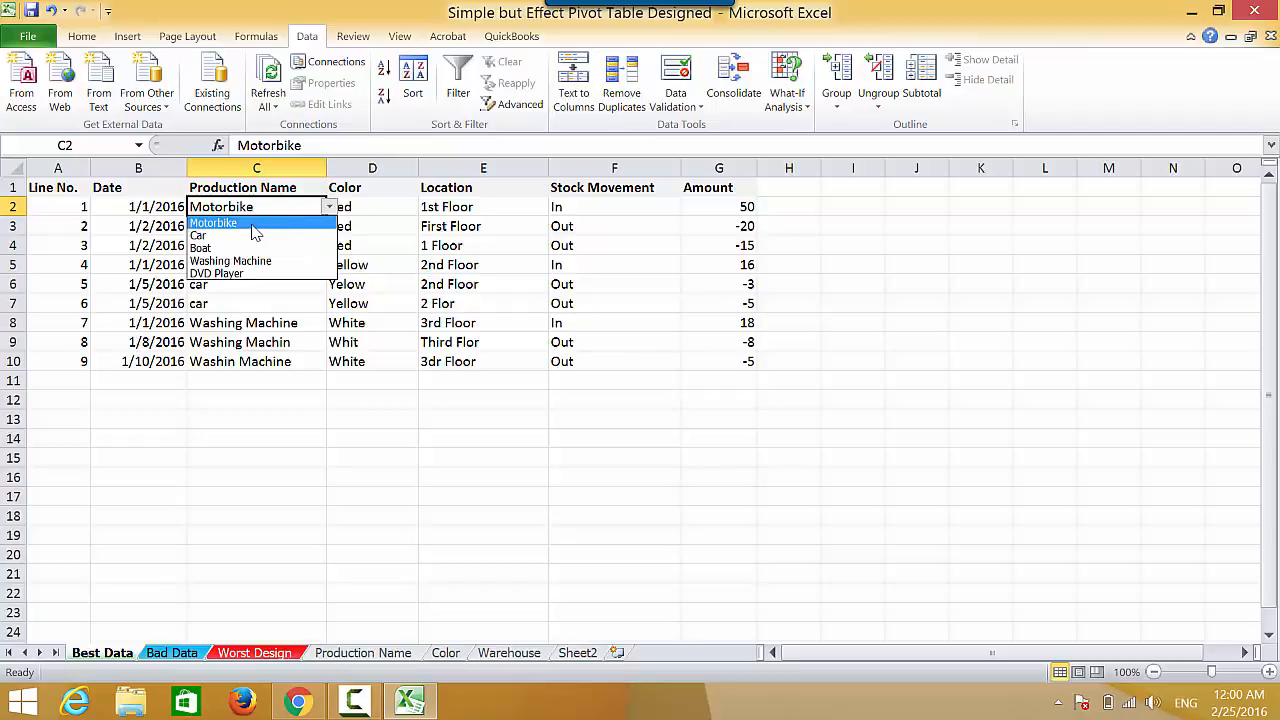
{"action": "left_click", "coordinate": [253, 226]}
{"action": "left_click", "coordinate": [259, 231]}
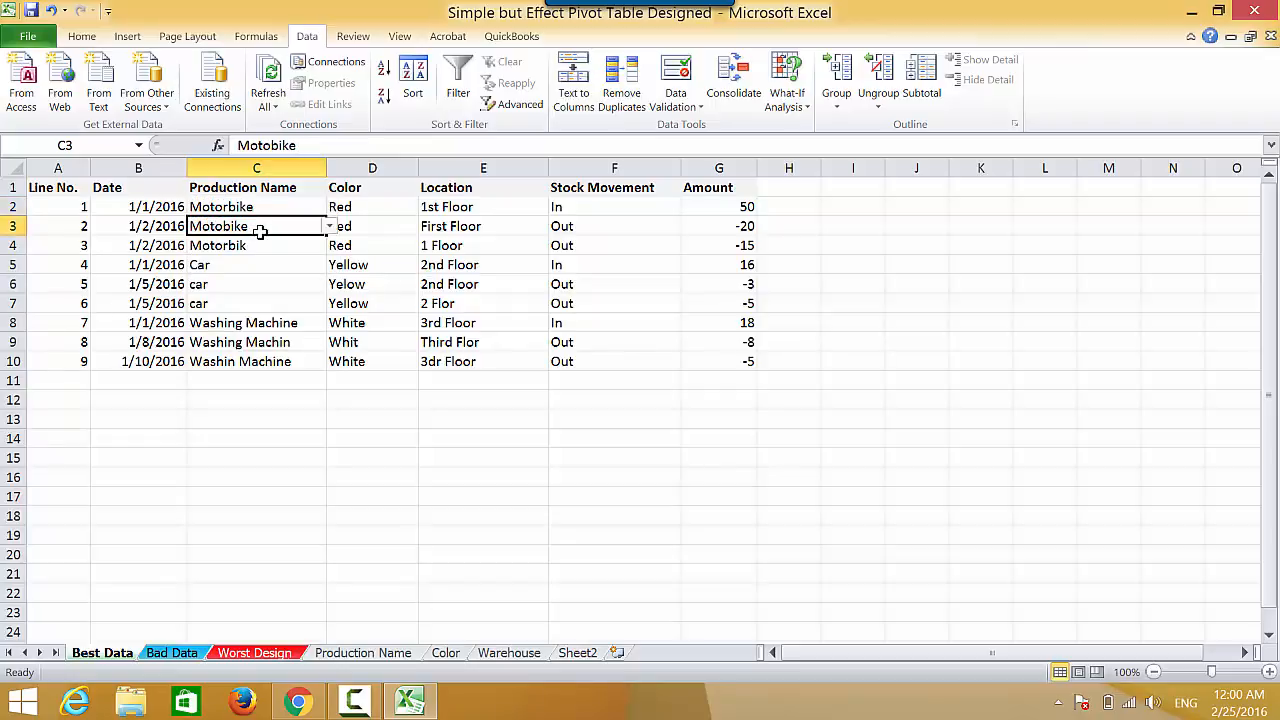
{"action": "left_click", "coordinate": [329, 227]}
{"action": "left_click", "coordinate": [240, 251]}
{"action": "left_click", "coordinate": [239, 245]}
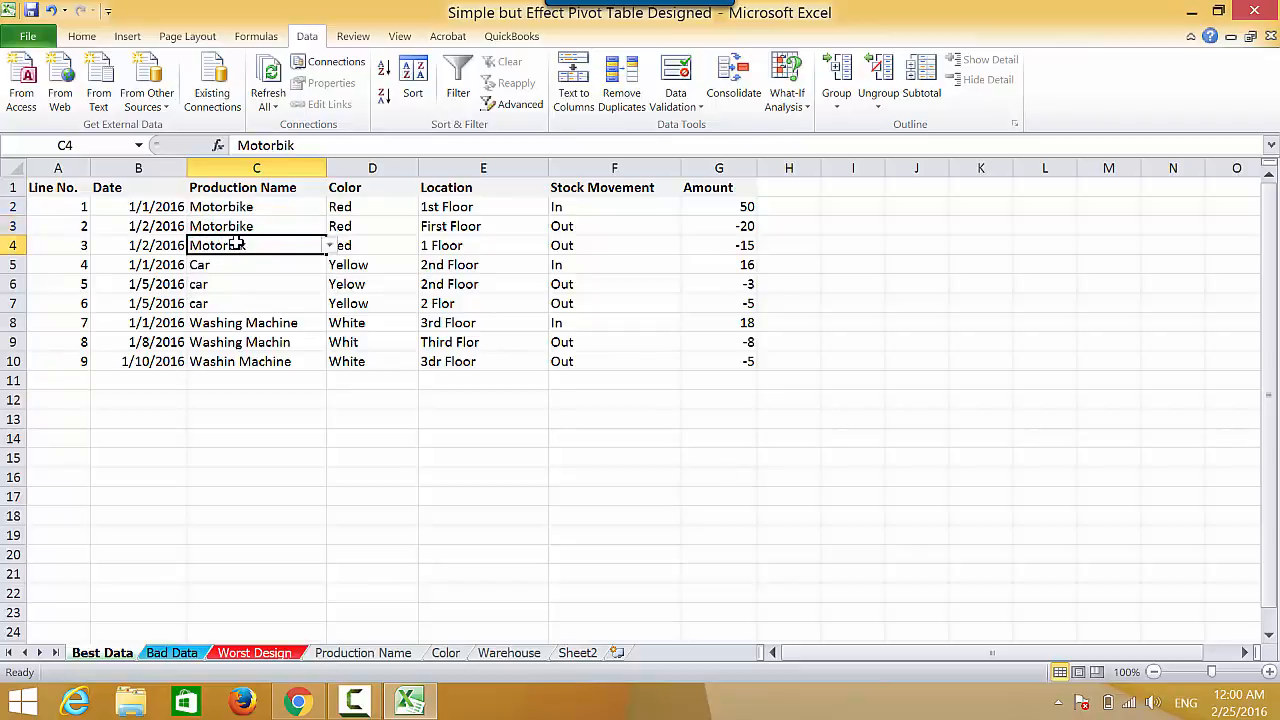
Choose Motorbike from the validation list in Production Name cell C4, and check the list choices in C5 below it
{"action": "left_click", "coordinate": [329, 250]}
{"action": "left_click", "coordinate": [249, 260]}
{"action": "left_click", "coordinate": [274, 270]}
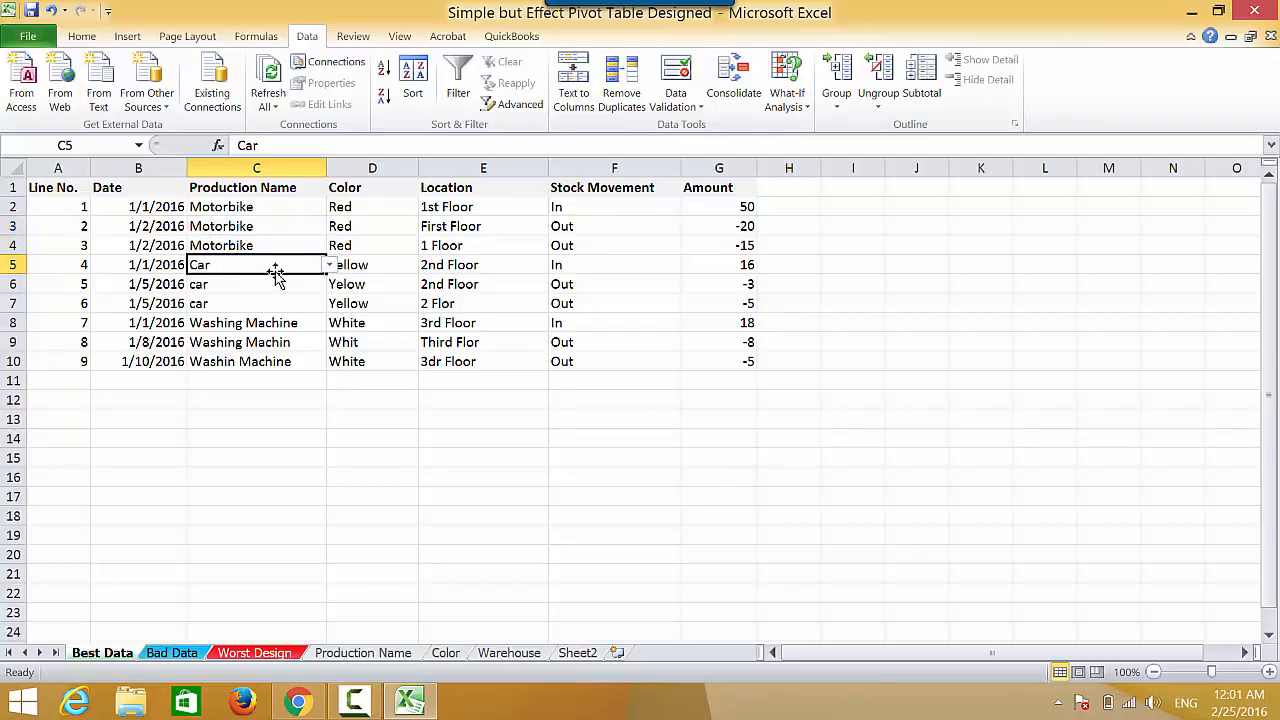
{"action": "left_click", "coordinate": [329, 265]}
{"action": "left_click", "coordinate": [329, 265]}
Choose Car from the validation lists in Production Name cells C6 and C7
{"action": "left_click", "coordinate": [281, 283]}
{"action": "left_click", "coordinate": [329, 284]}
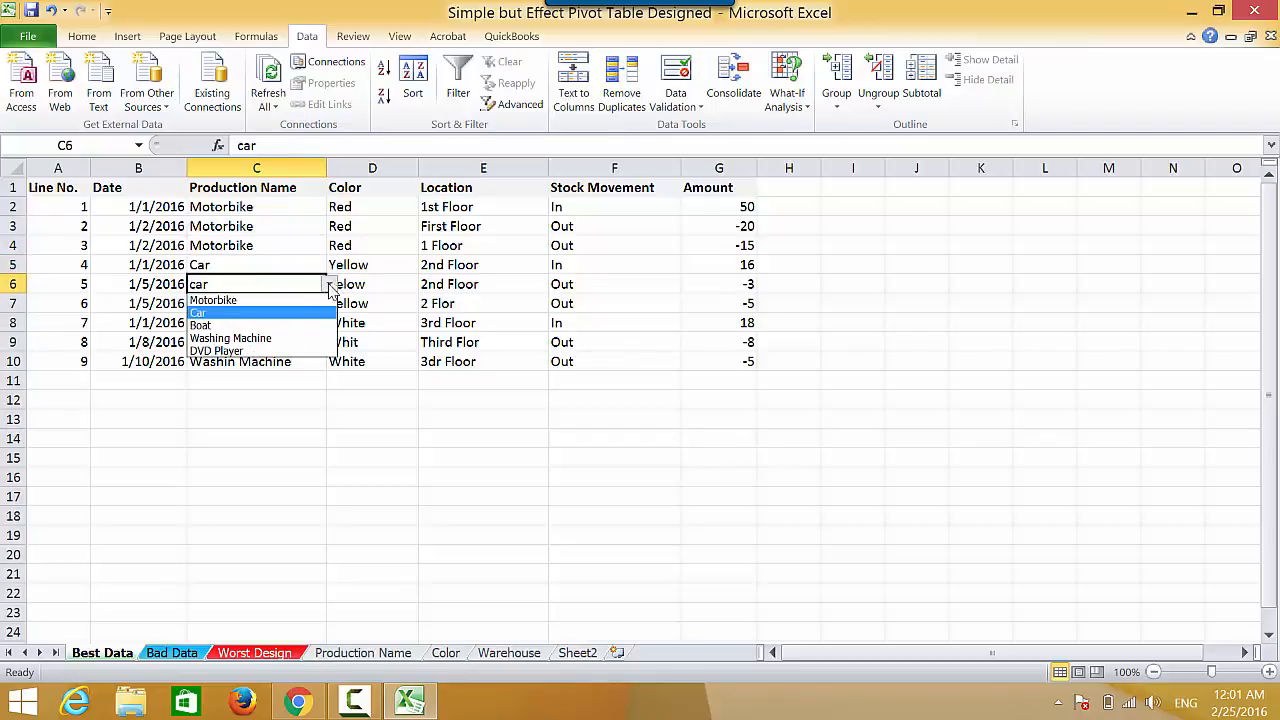
{"action": "left_click", "coordinate": [229, 311]}
{"action": "left_click", "coordinate": [258, 303]}
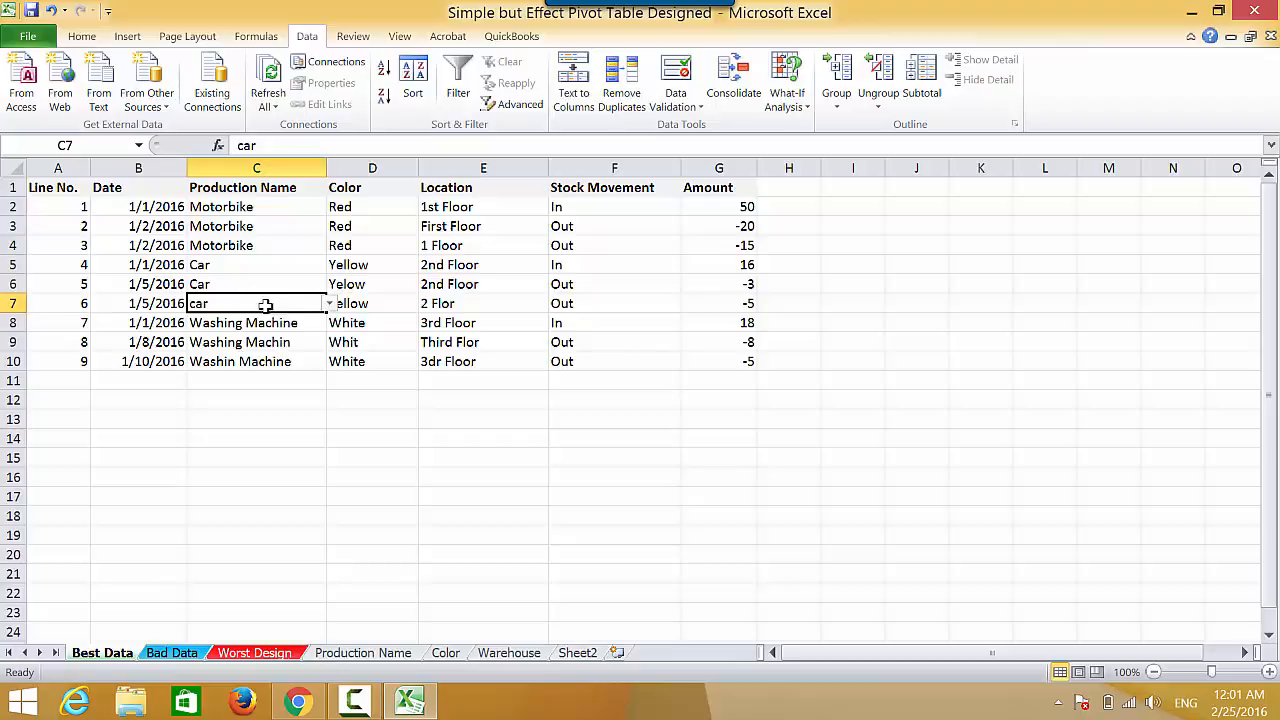
{"action": "left_click", "coordinate": [329, 303]}
{"action": "left_click", "coordinate": [199, 332]}
Check the validation list choices in Production Name cell C8, and choose Washing Machine from the lists in C9 and C10
{"action": "left_click", "coordinate": [237, 323]}
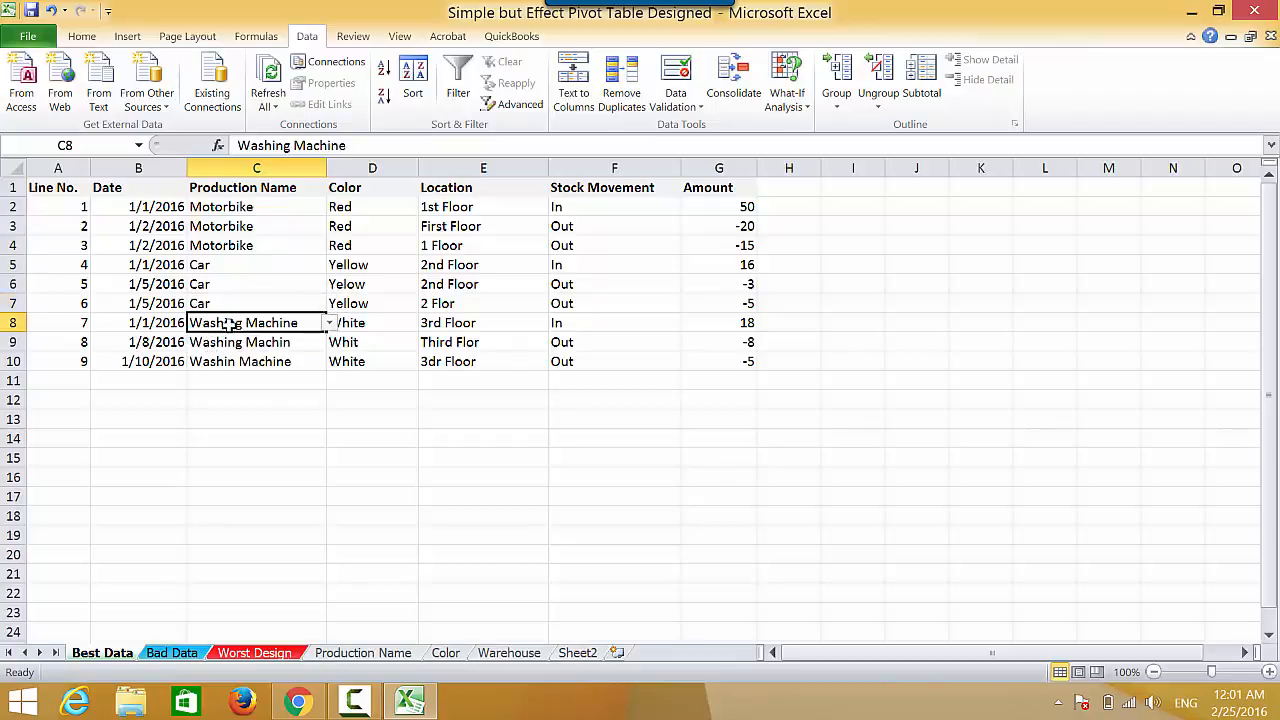
{"action": "left_click", "coordinate": [330, 324]}
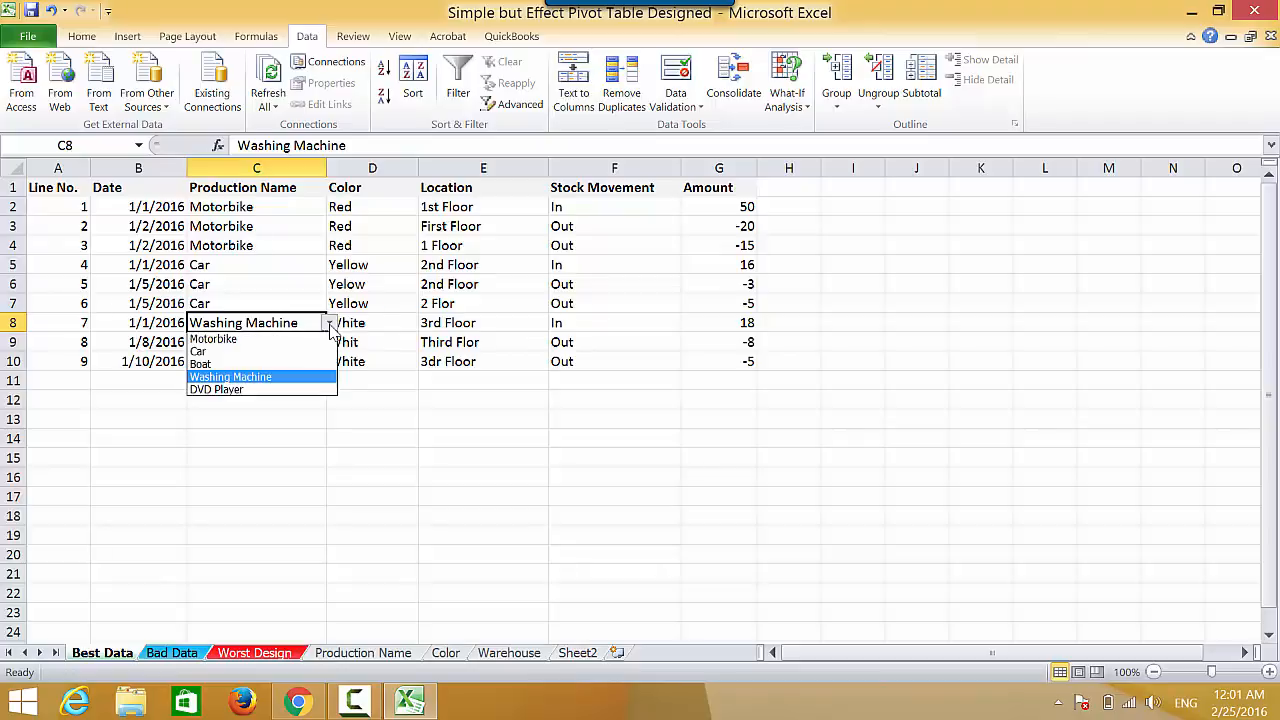
{"action": "left_click", "coordinate": [331, 328]}
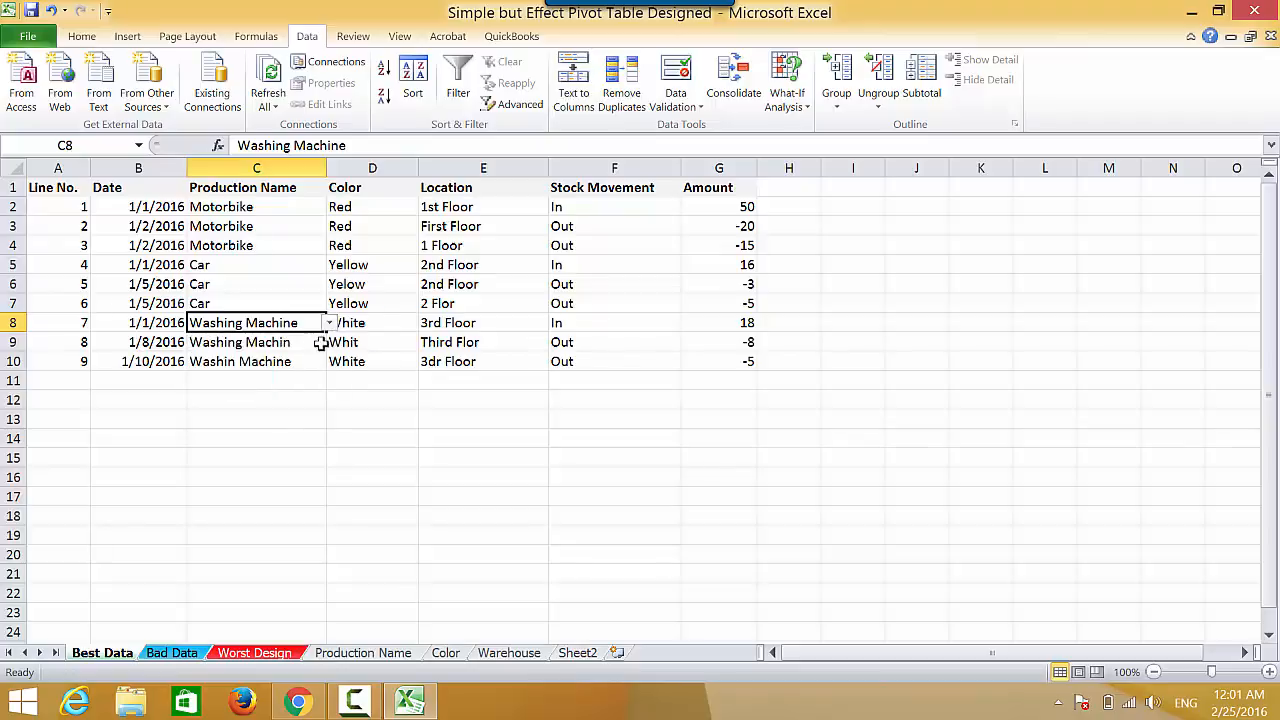
{"action": "left_click", "coordinate": [306, 345]}
{"action": "left_click", "coordinate": [329, 342]}
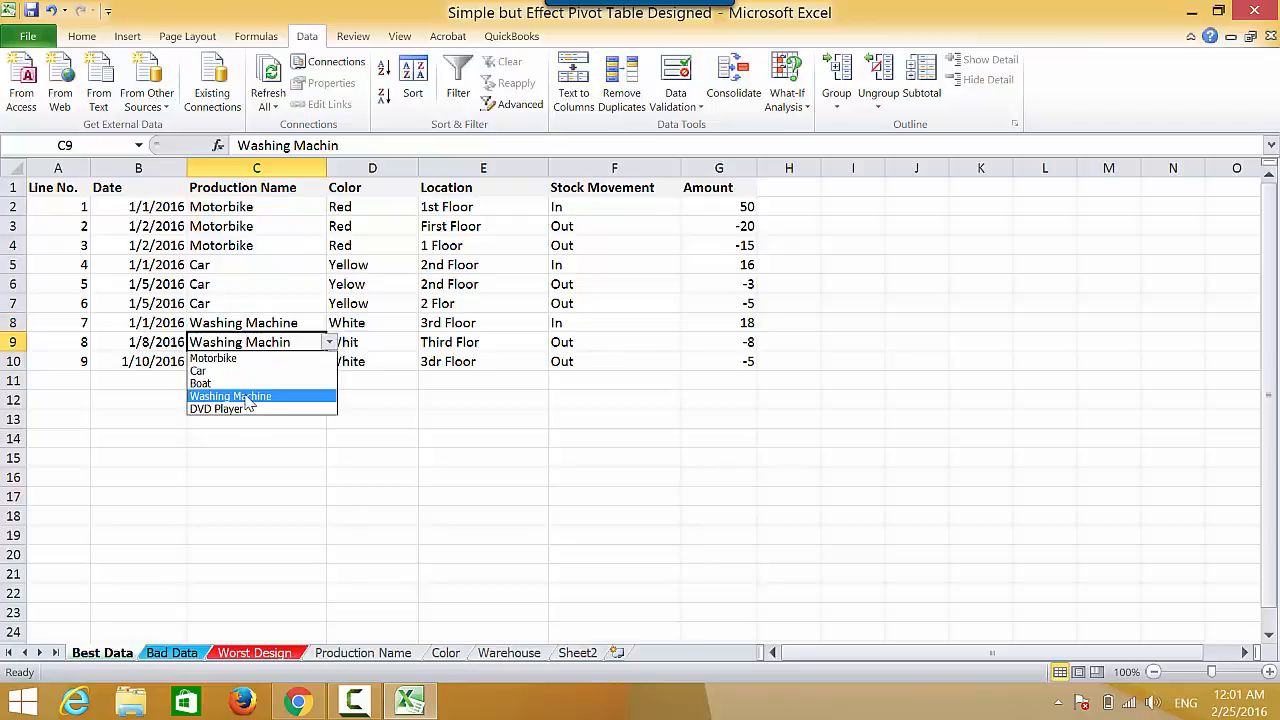
{"action": "left_click", "coordinate": [258, 394]}
{"action": "left_click", "coordinate": [285, 362]}
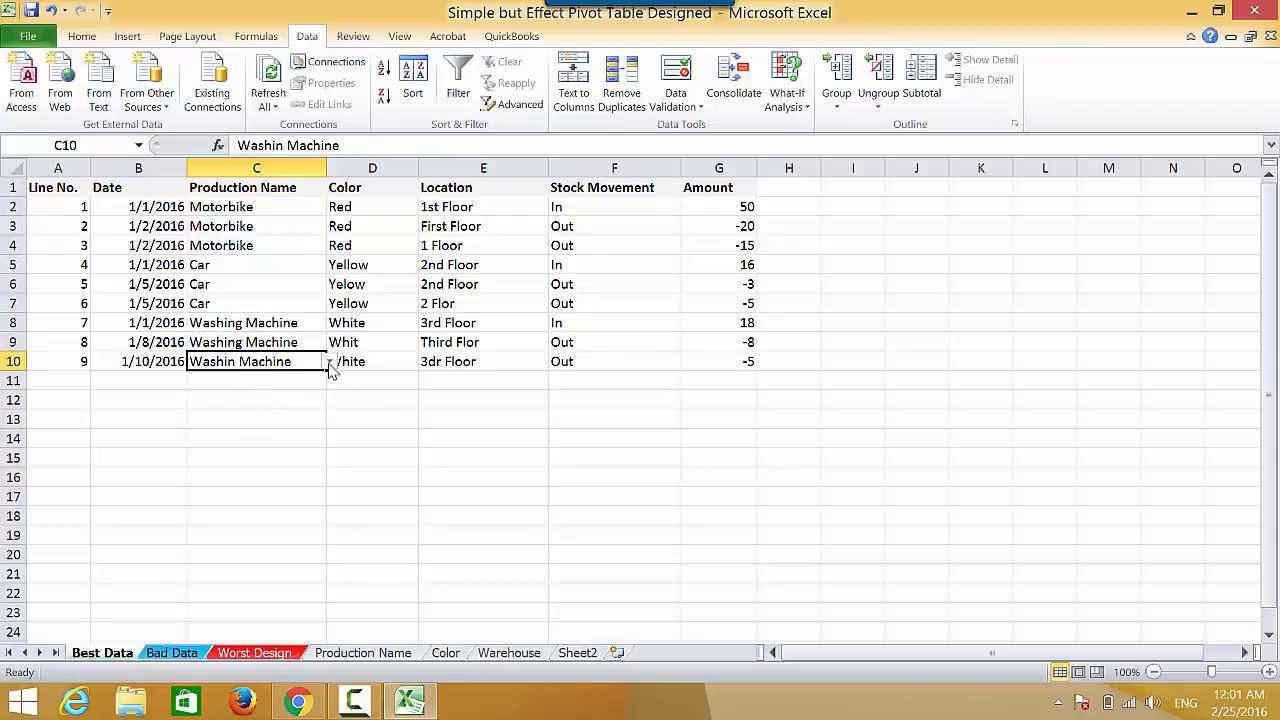
{"action": "left_click", "coordinate": [330, 362]}
{"action": "left_click", "coordinate": [292, 415]}
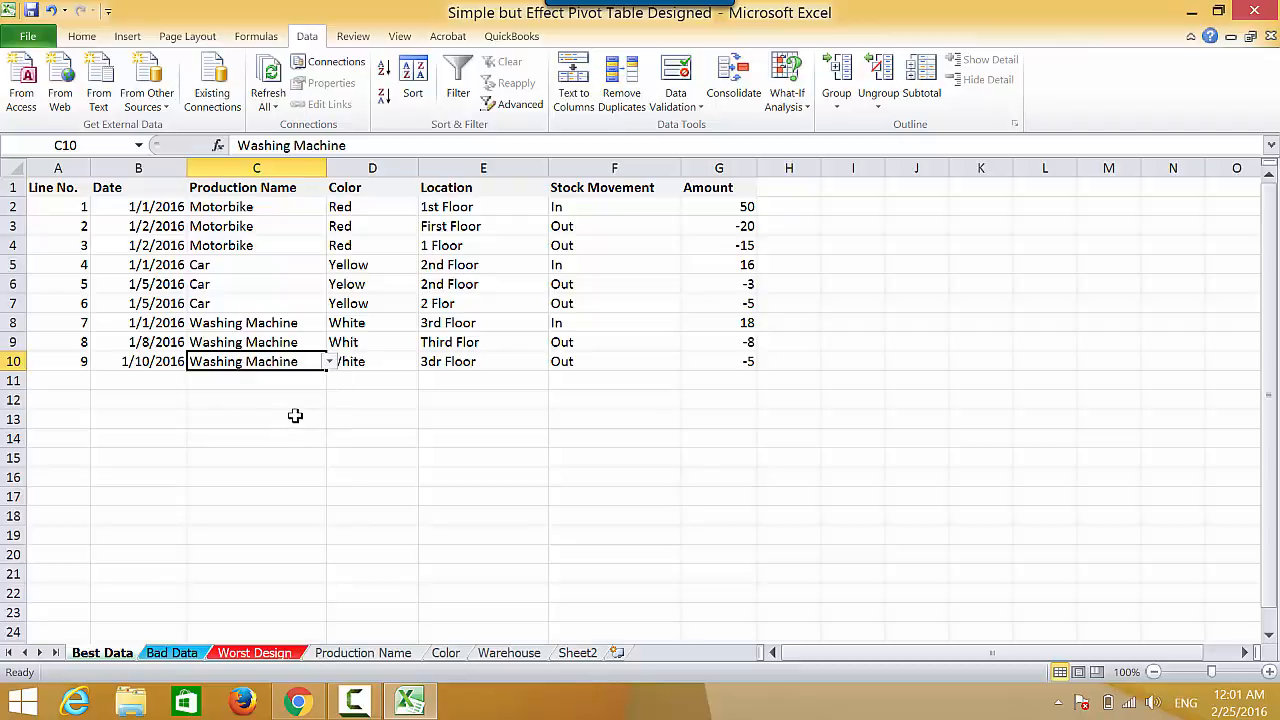
Apply a List data validation rule to Color cells D2:D10 with the source =Color!$A$2:$A$6
{"action": "left_click", "coordinate": [379, 206]}
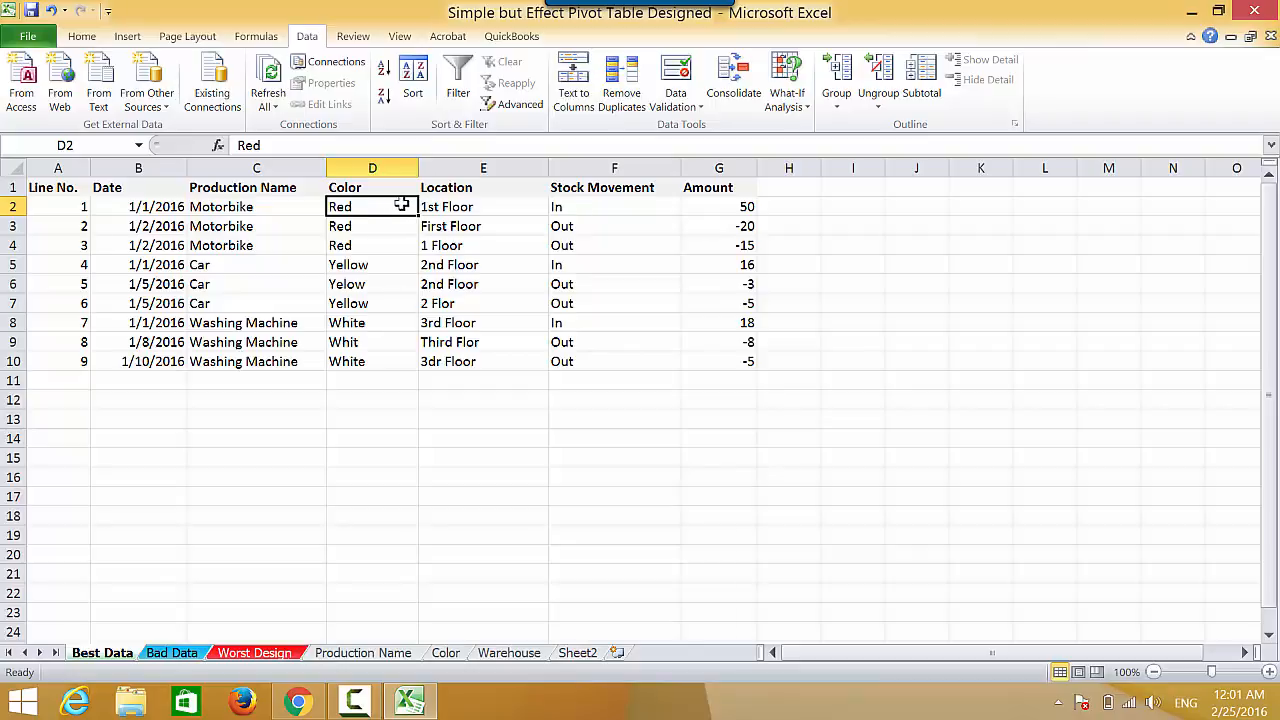
{"action": "left_click_drag", "start_coordinate": [400, 211], "coordinate": [392, 358]}
{"action": "left_click", "coordinate": [674, 80]}
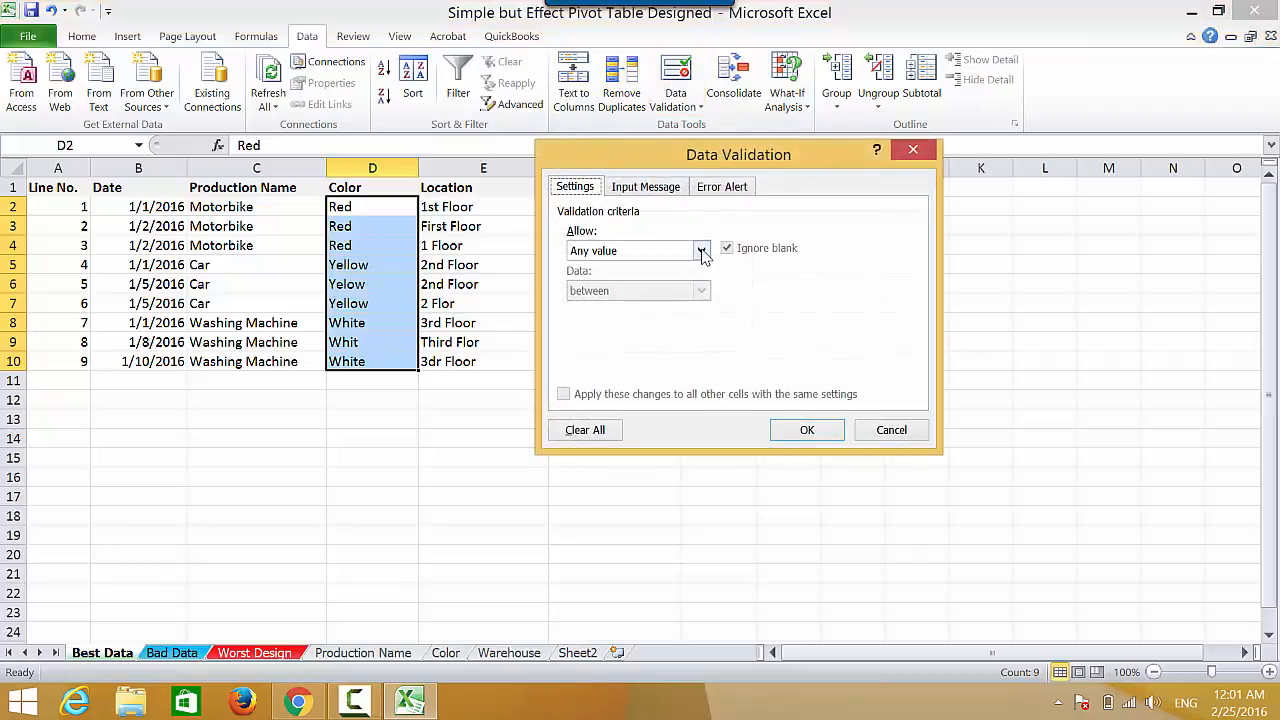
{"action": "left_click", "coordinate": [702, 251]}
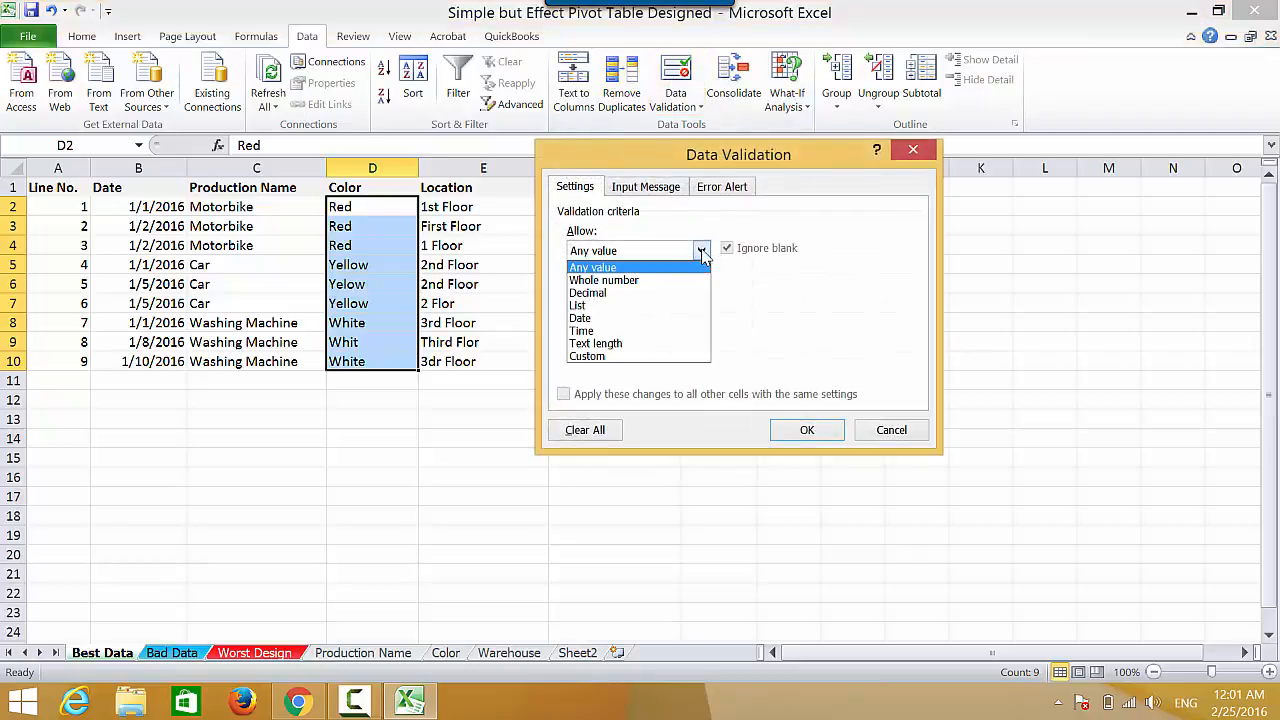
{"action": "left_click", "coordinate": [600, 306]}
{"action": "left_click", "coordinate": [808, 330]}
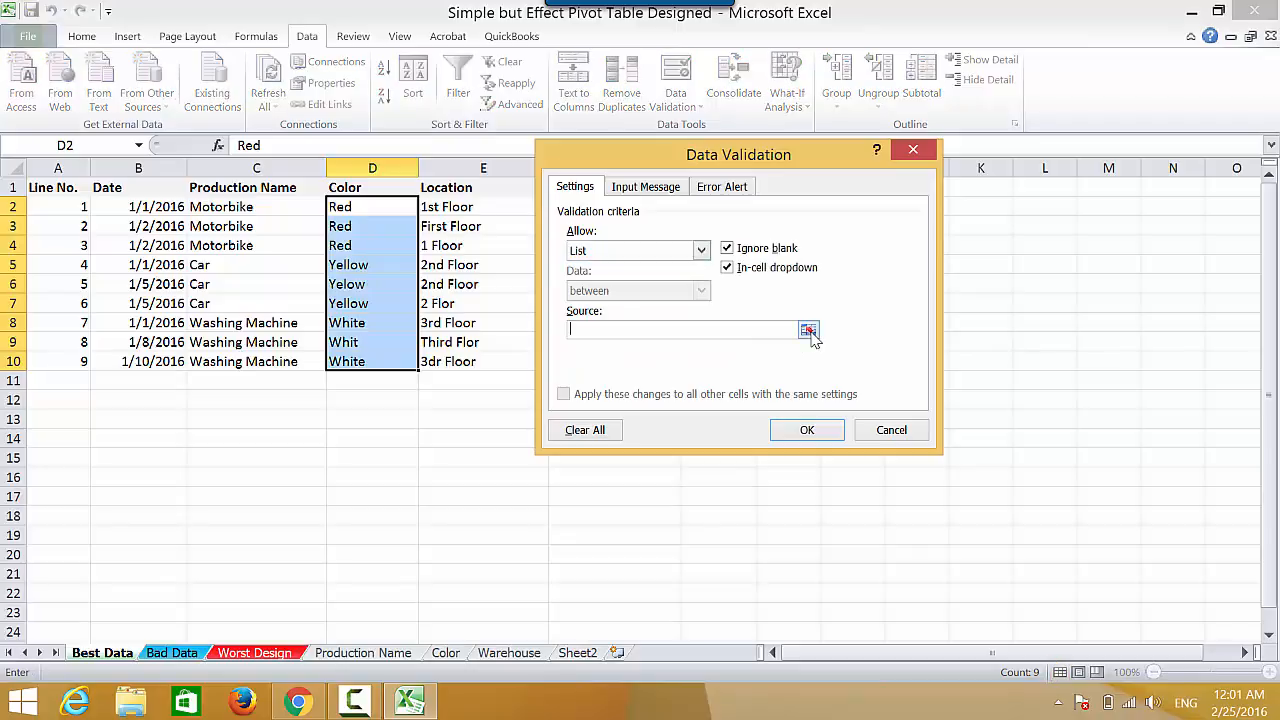
{"action": "left_click", "coordinate": [447, 654]}
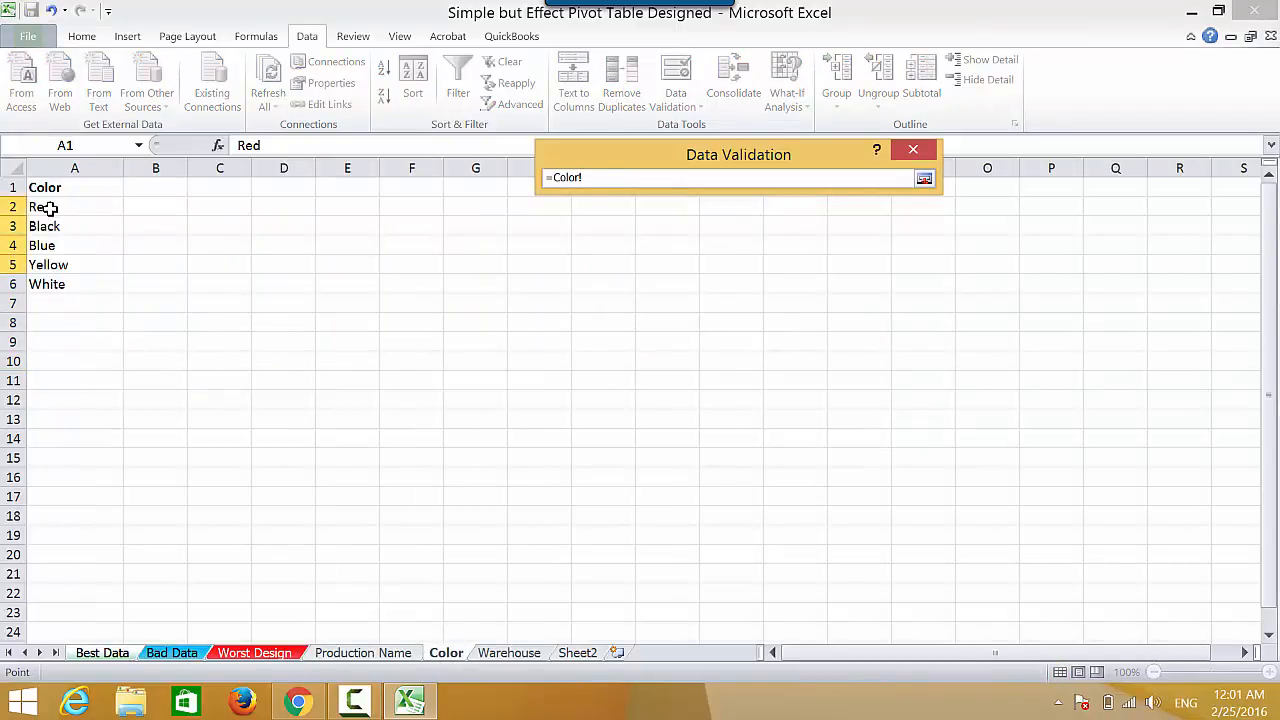
{"action": "left_click_drag", "start_coordinate": [40, 206], "coordinate": [55, 284]}
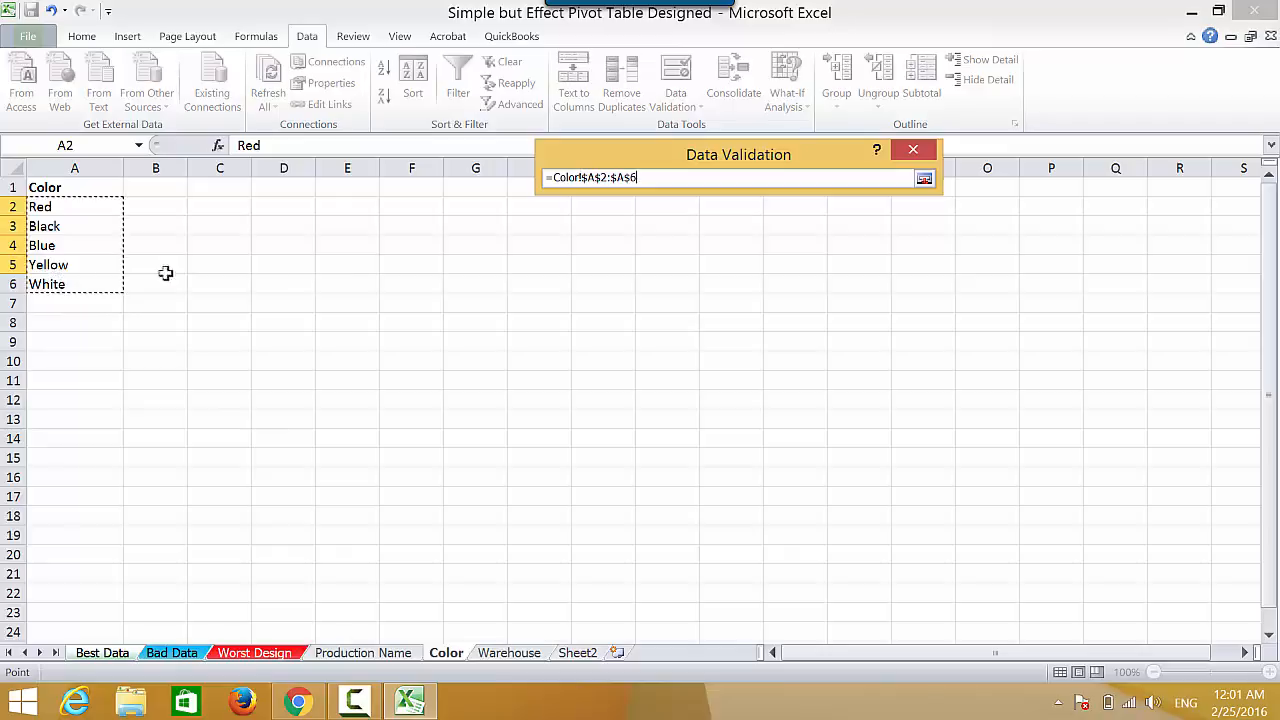
{"action": "left_click", "coordinate": [924, 178]}
{"action": "left_click", "coordinate": [807, 432]}
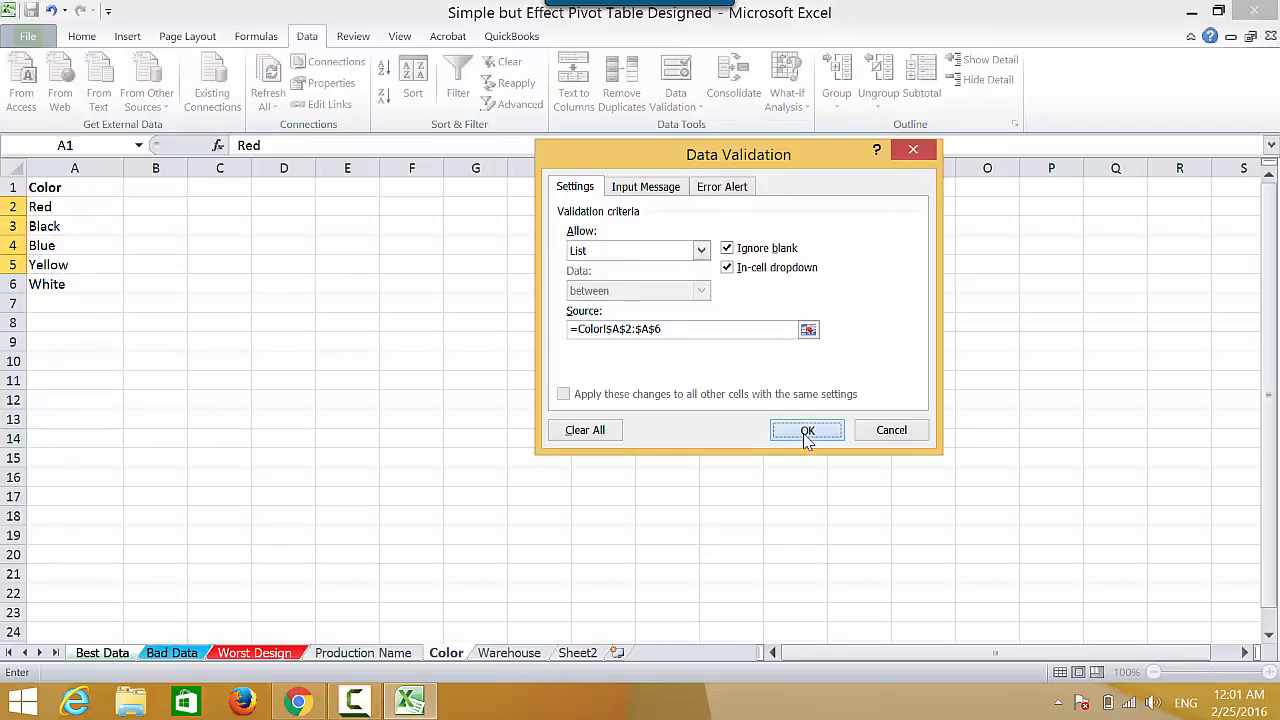
Correct the misspelled Color entries from their validation lists, choosing Yellow in cell D6 and White in cell D9
{"action": "left_click", "coordinate": [366, 207]}
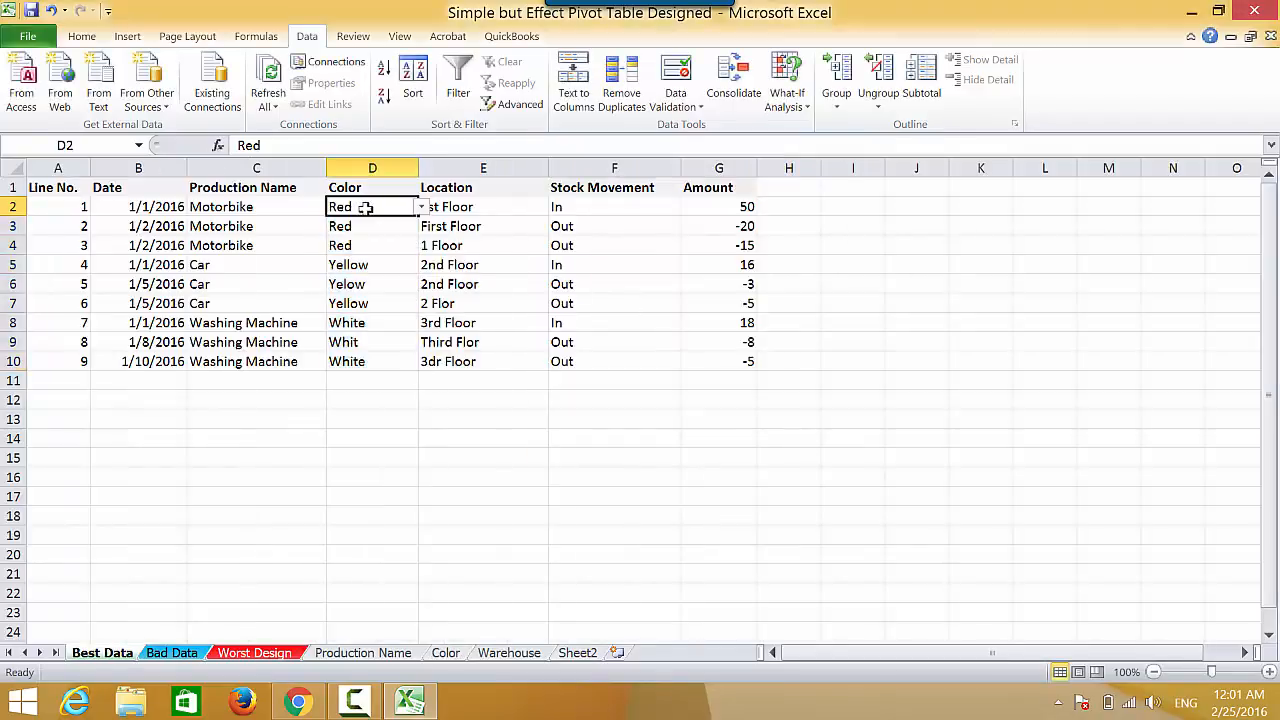
{"action": "left_click", "coordinate": [378, 286]}
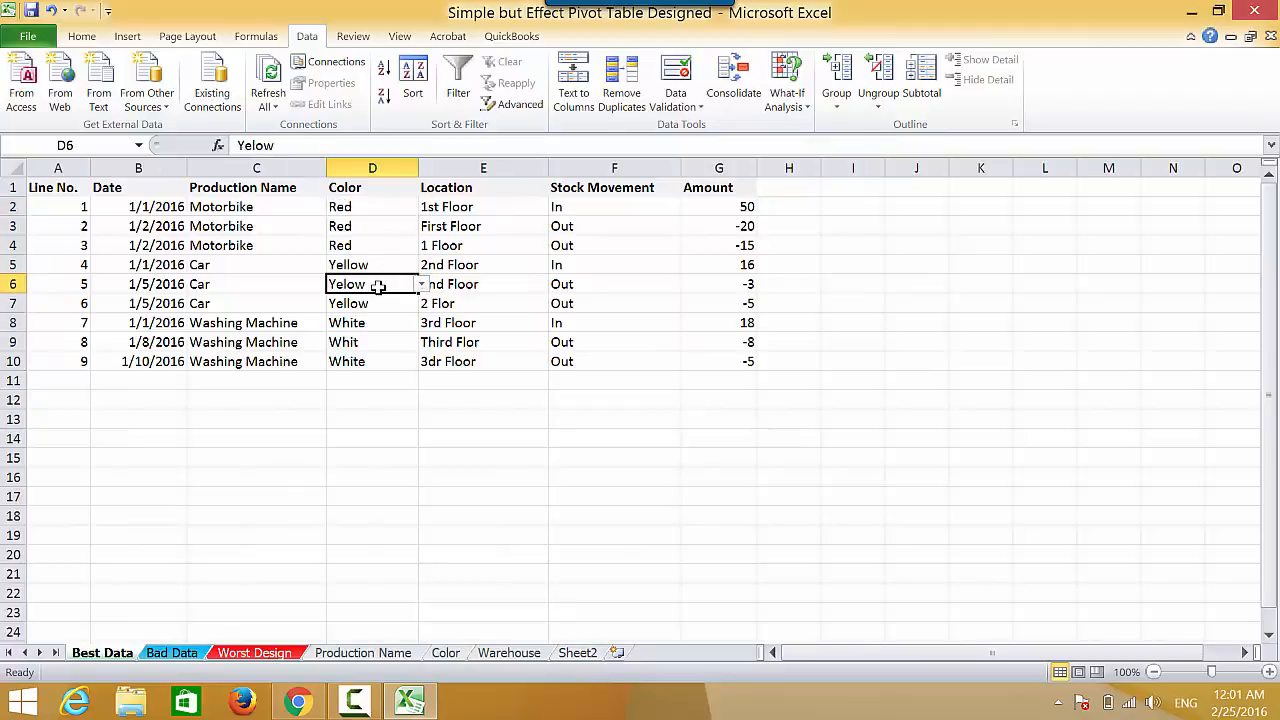
{"action": "left_click", "coordinate": [420, 285]}
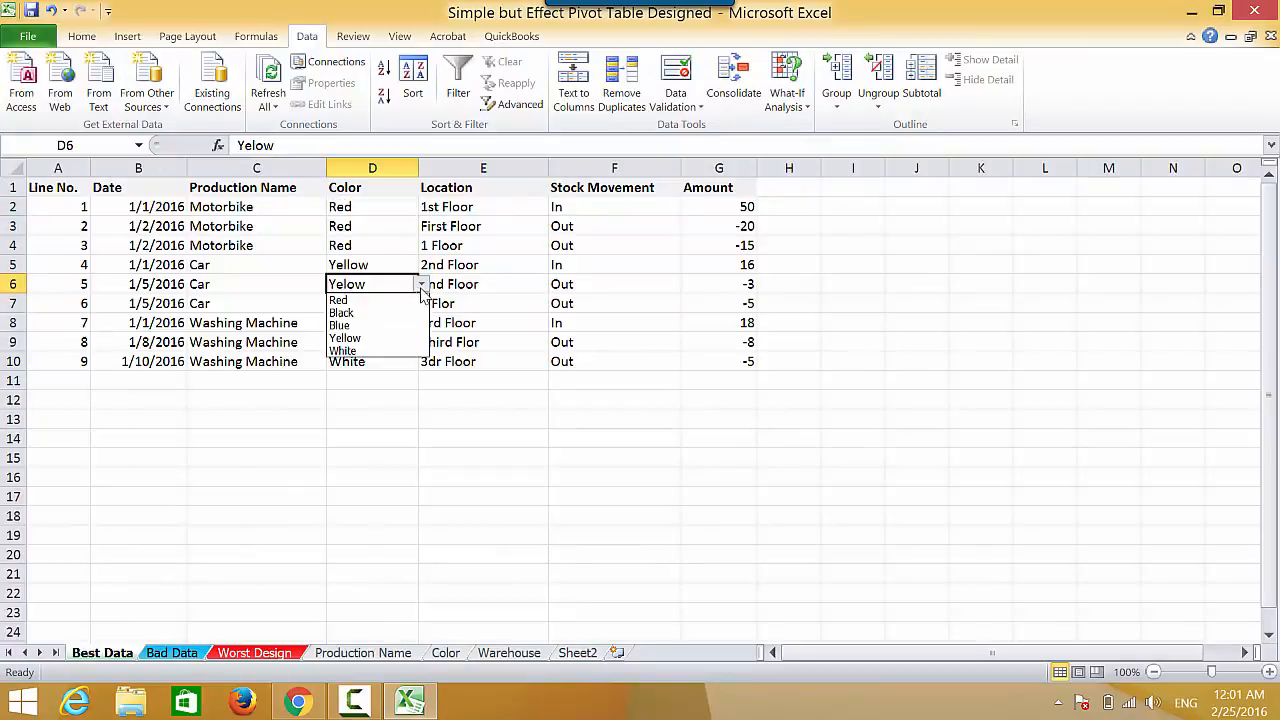
{"action": "left_click", "coordinate": [372, 340]}
{"action": "left_click", "coordinate": [400, 342]}
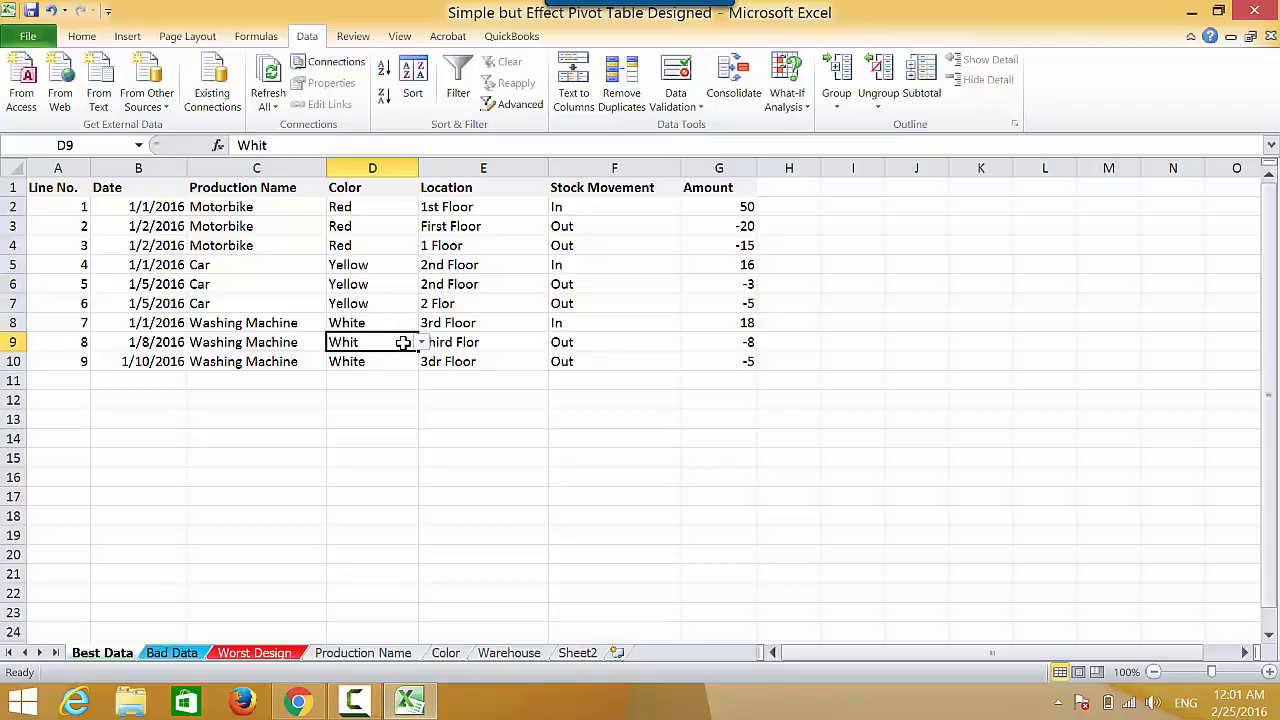
{"action": "left_click", "coordinate": [421, 344]}
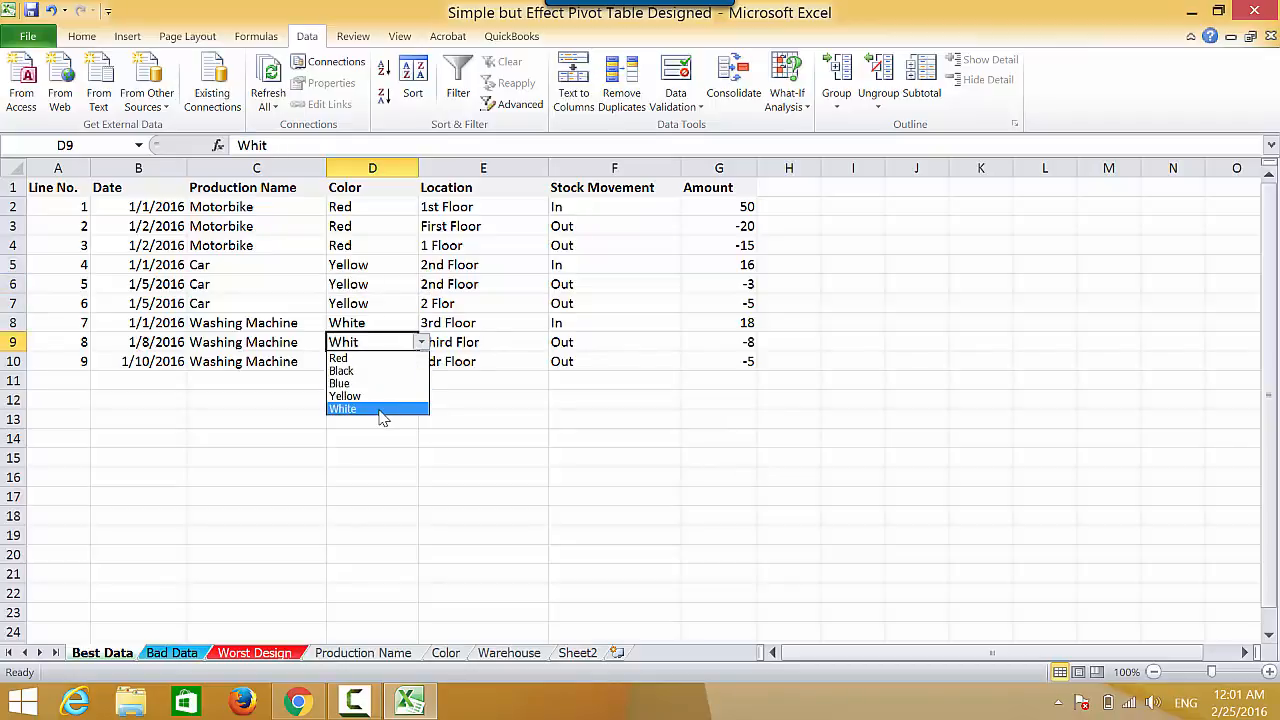
{"action": "left_click", "coordinate": [400, 408]}
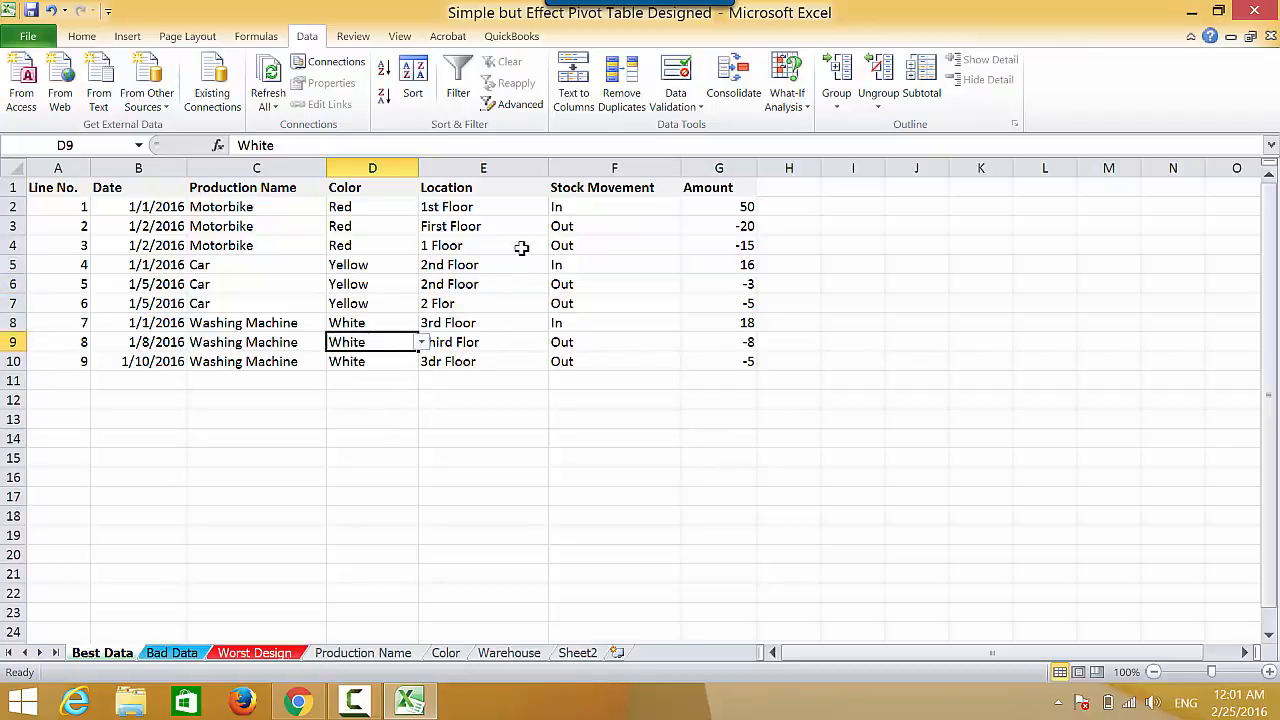
Apply a List data validation rule to Location cells E2:E10 with the source =Warehouse!$A$2:$A$4
{"action": "left_click_drag", "start_coordinate": [500, 205], "coordinate": [527, 363]}
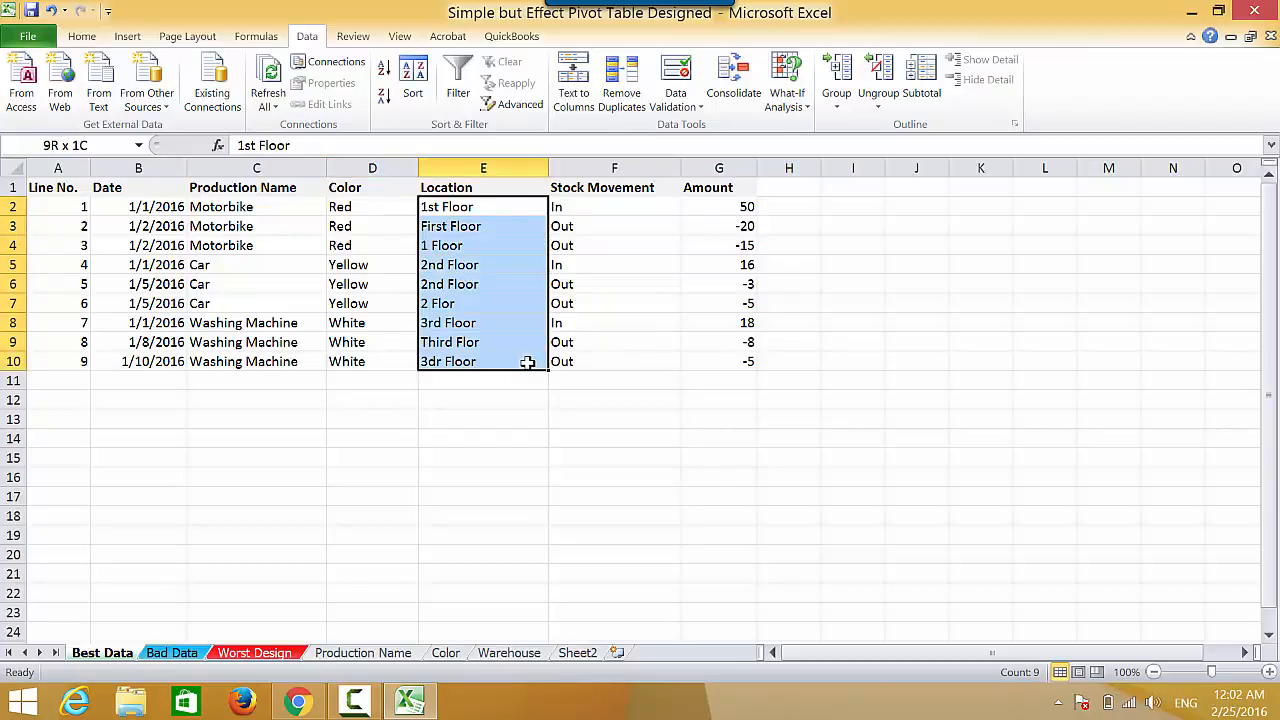
{"action": "left_click", "coordinate": [676, 78]}
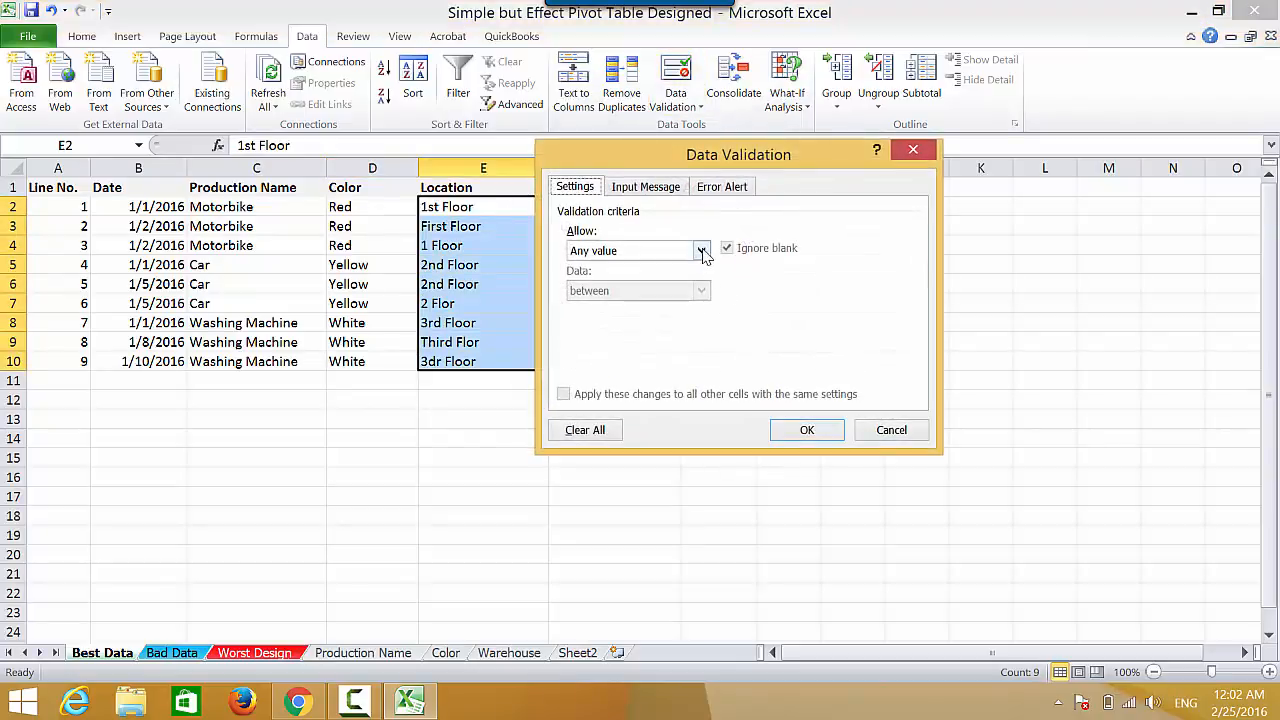
{"action": "left_click", "coordinate": [701, 250]}
{"action": "left_click", "coordinate": [617, 305]}
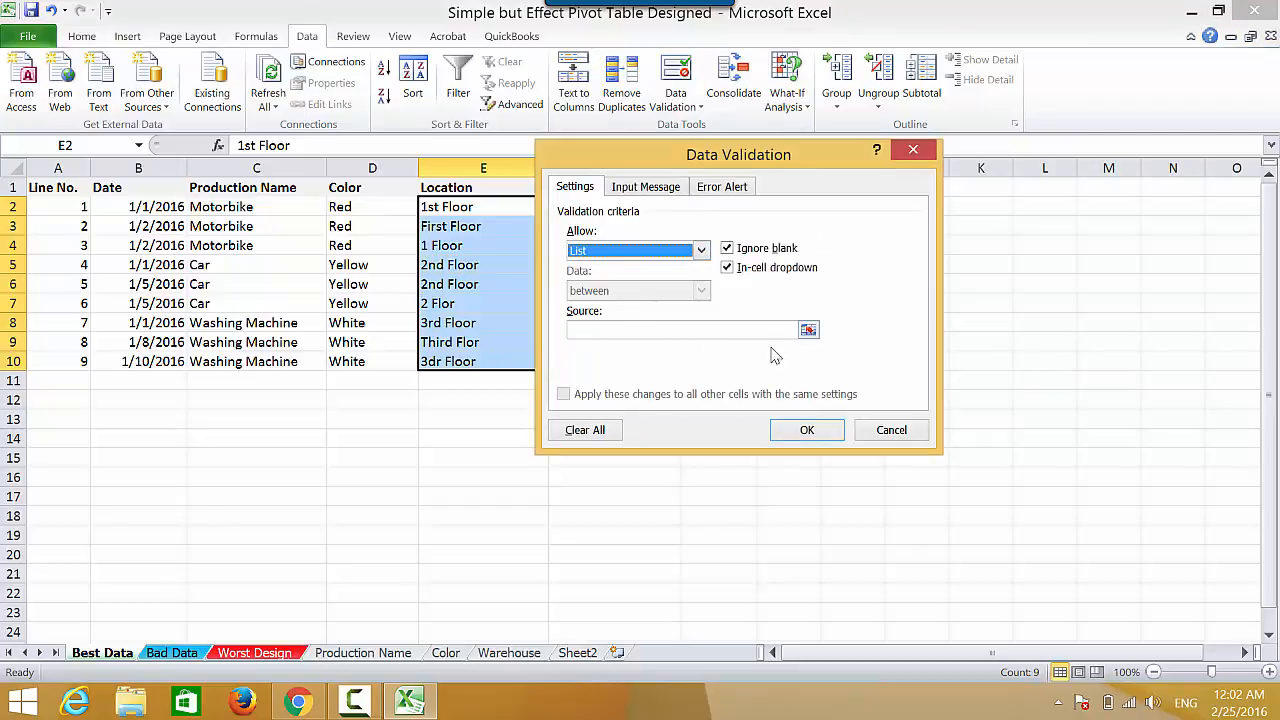
{"action": "left_click", "coordinate": [808, 331]}
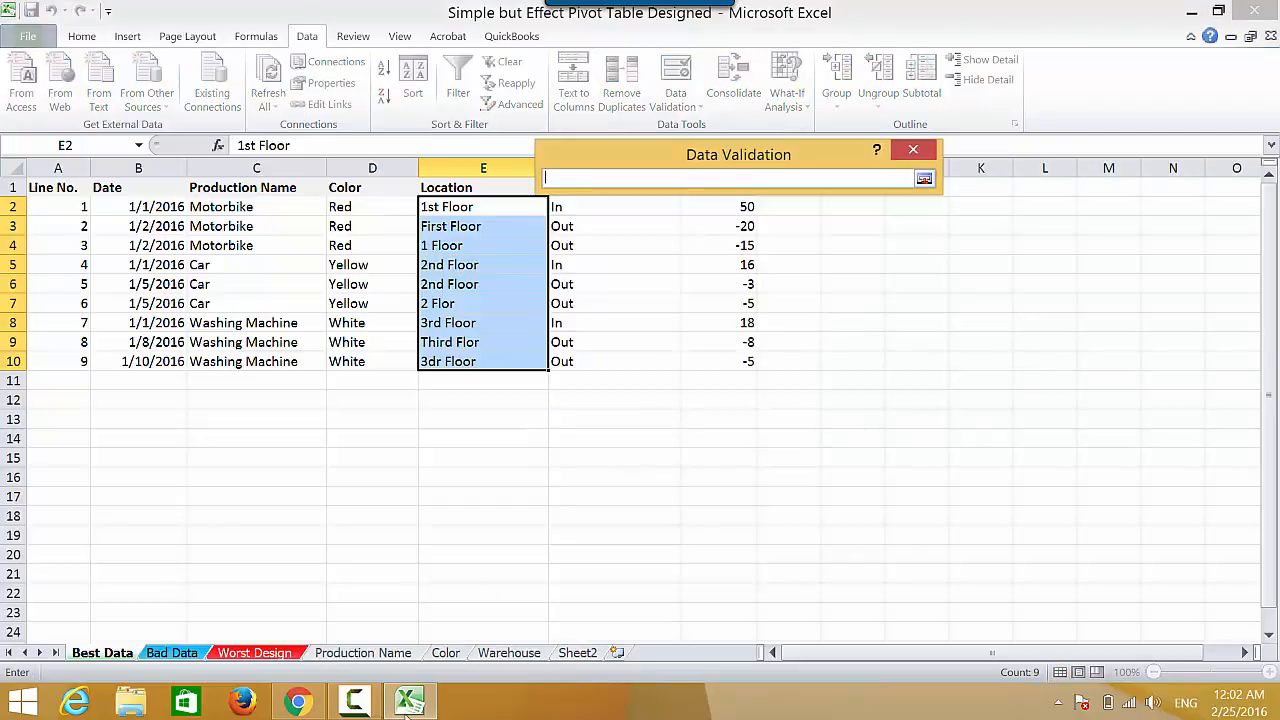
{"action": "left_click", "coordinate": [518, 655]}
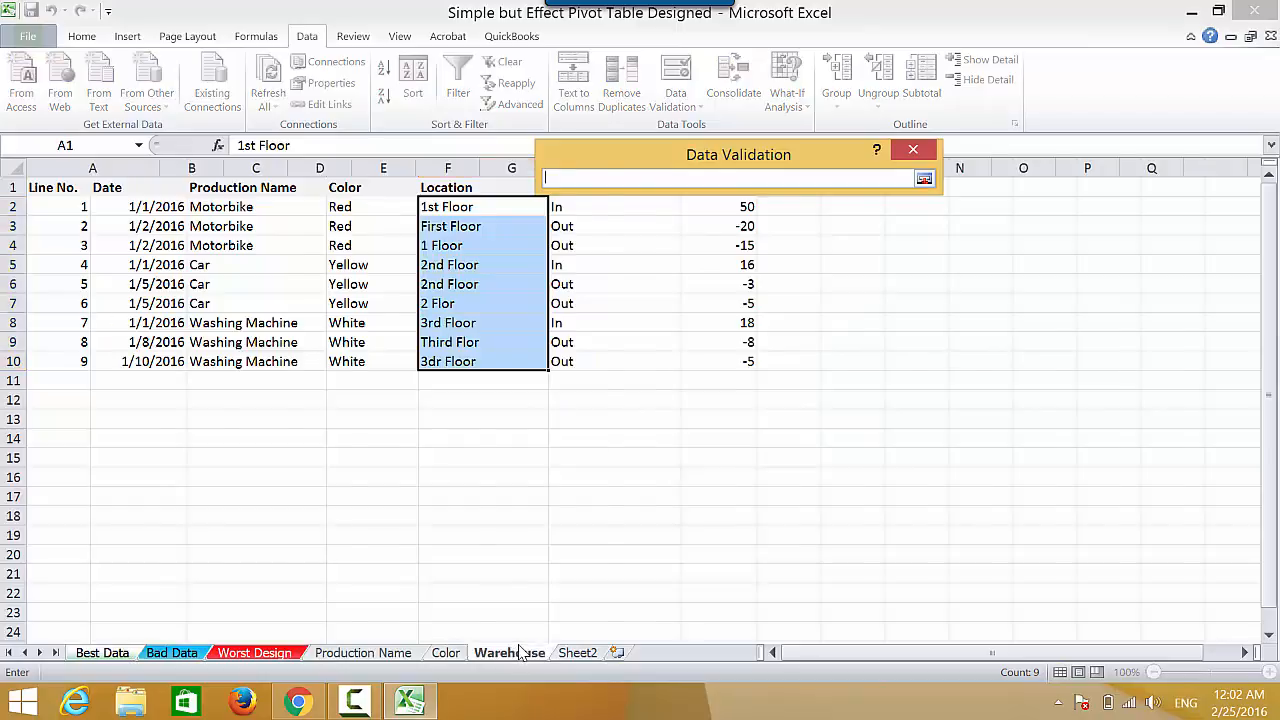
{"action": "left_click_drag", "start_coordinate": [85, 207], "coordinate": [166, 243]}
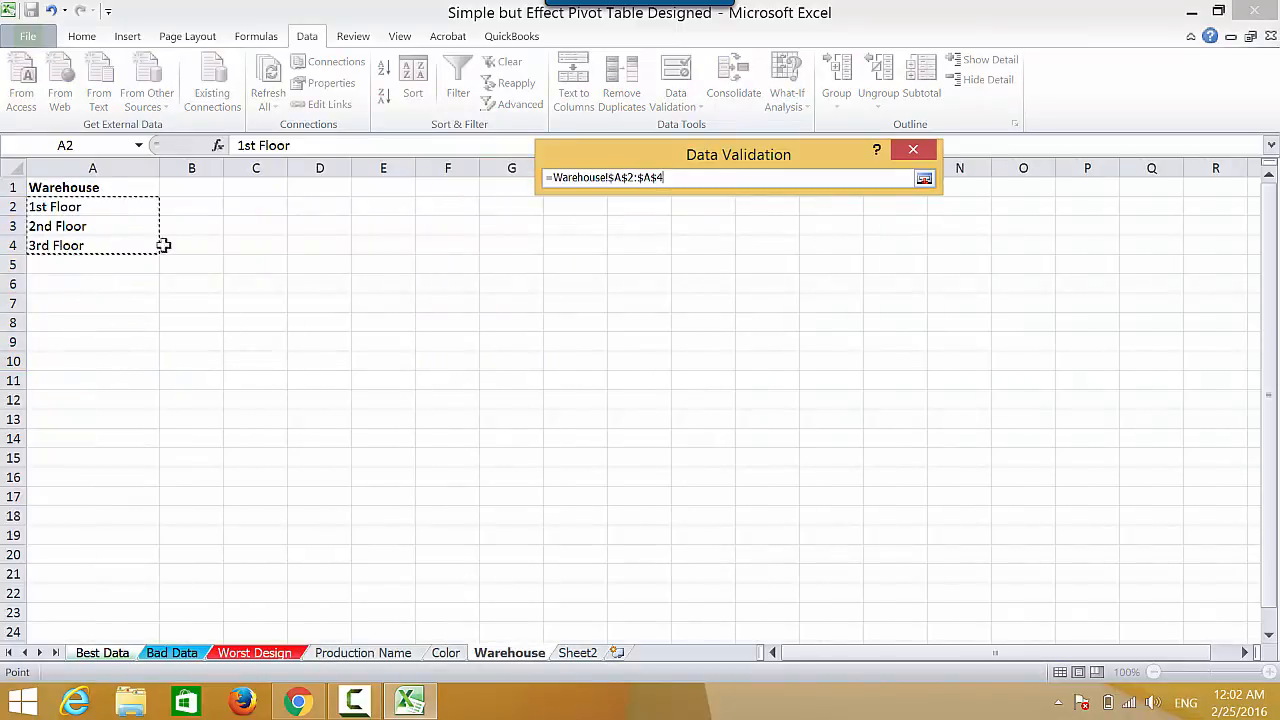
{"action": "left_click", "coordinate": [924, 178]}
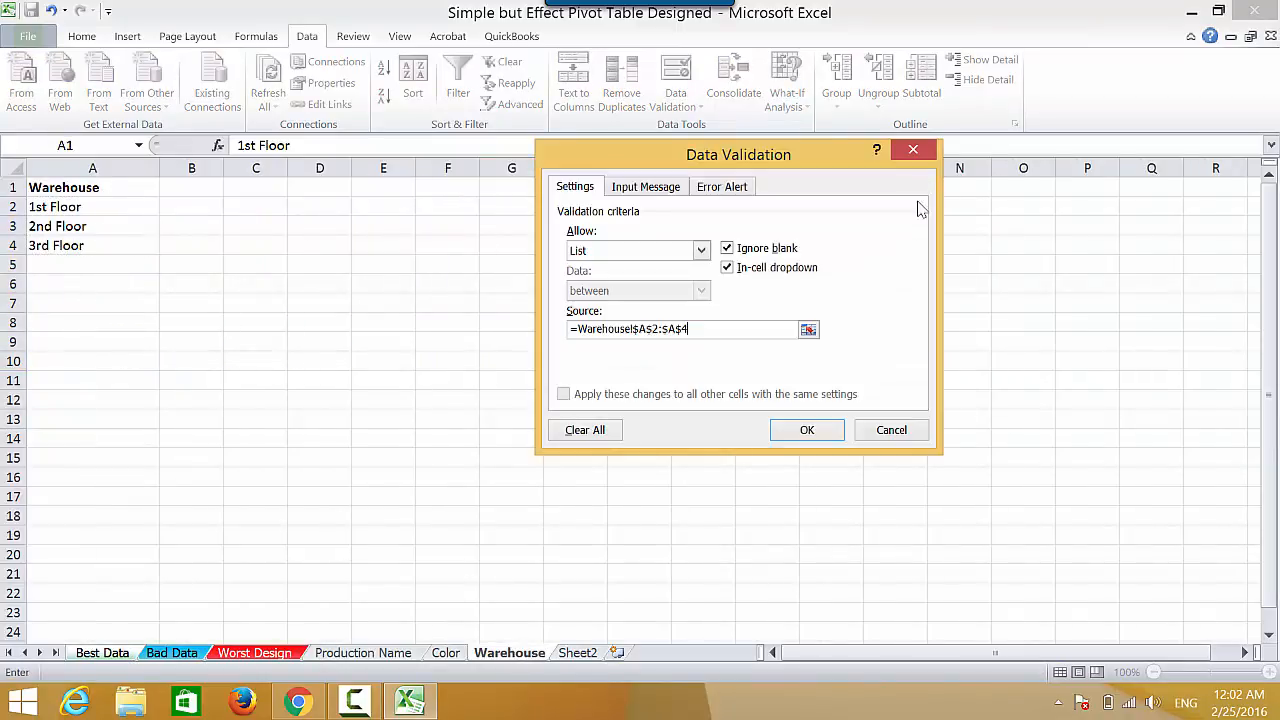
{"action": "left_click", "coordinate": [800, 431]}
Choose 1st Floor from the validation lists in Location cells E2, E3 and E4
{"action": "left_click", "coordinate": [468, 210]}
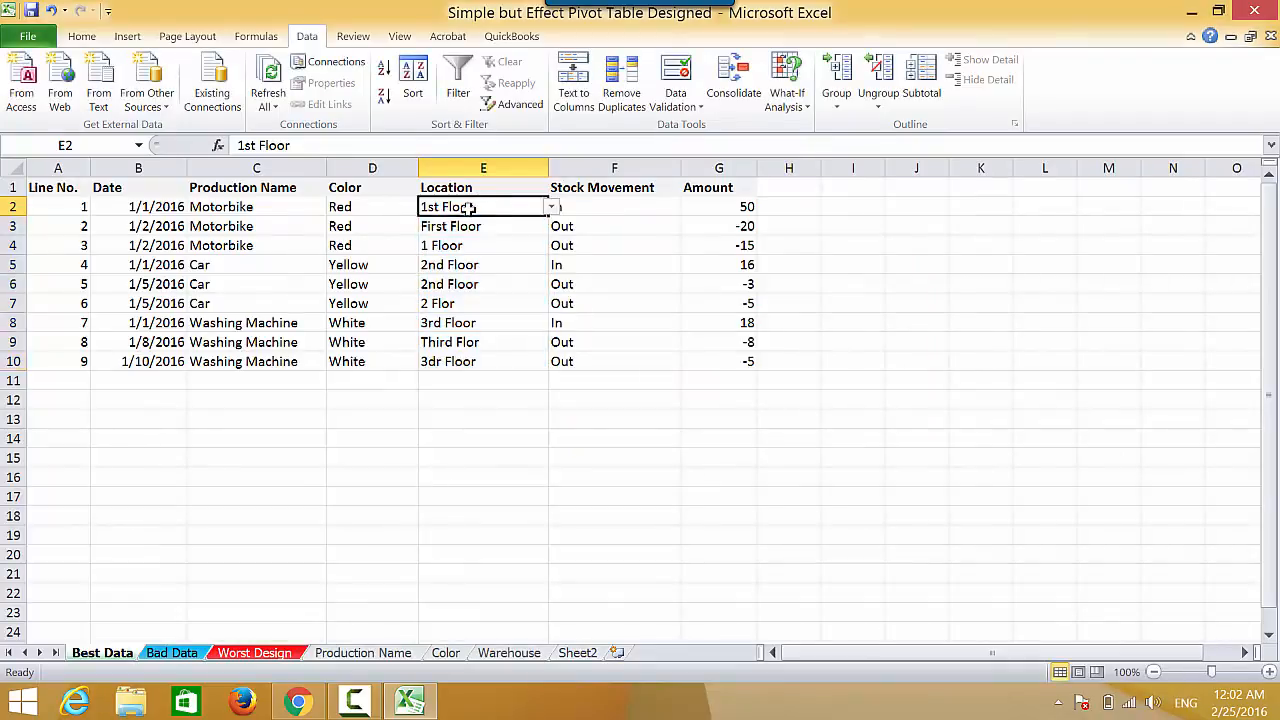
{"action": "left_click", "coordinate": [552, 208]}
{"action": "left_click", "coordinate": [508, 222]}
{"action": "left_click", "coordinate": [533, 227]}
{"action": "left_click", "coordinate": [551, 227]}
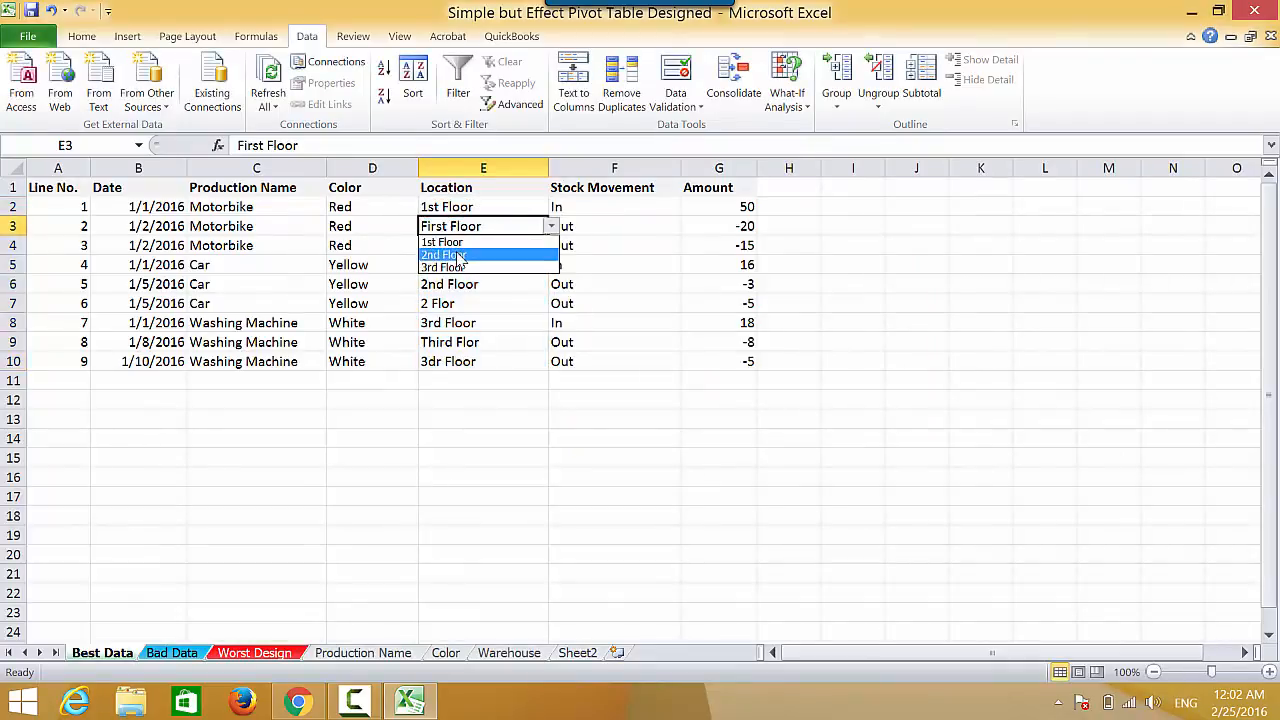
{"action": "left_click", "coordinate": [455, 243]}
{"action": "left_click", "coordinate": [457, 249]}
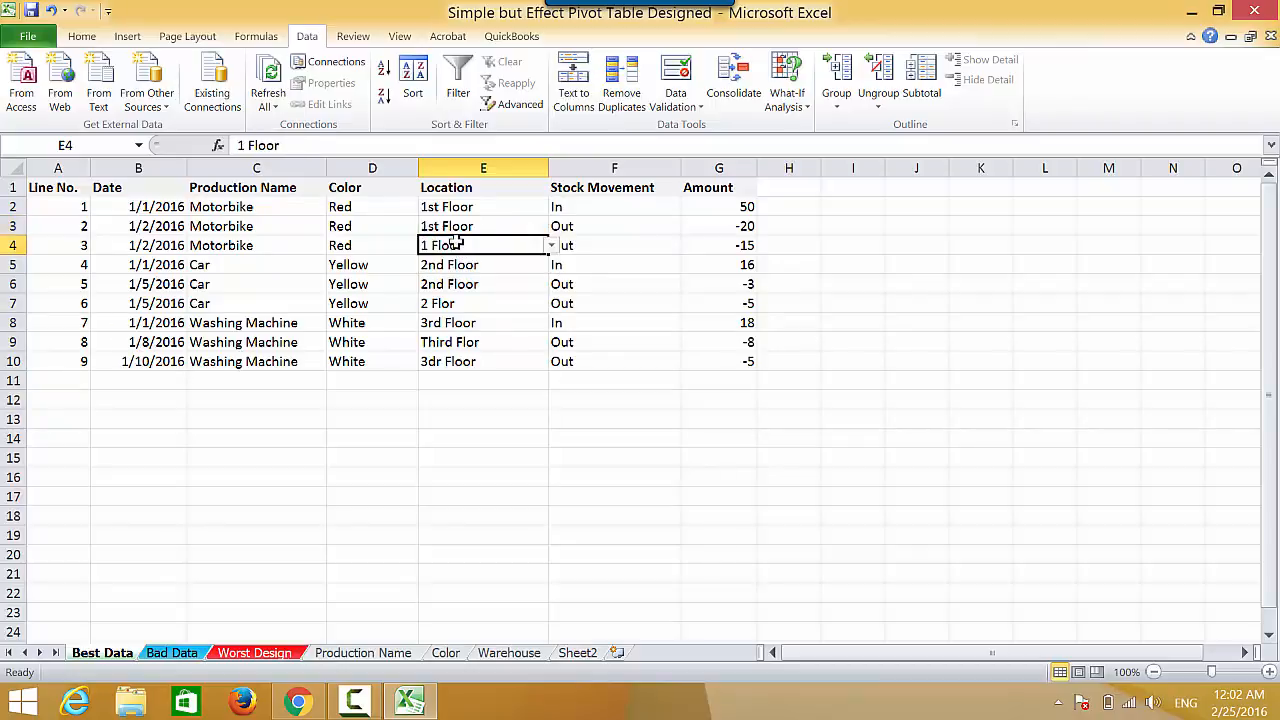
{"action": "left_click", "coordinate": [551, 246]}
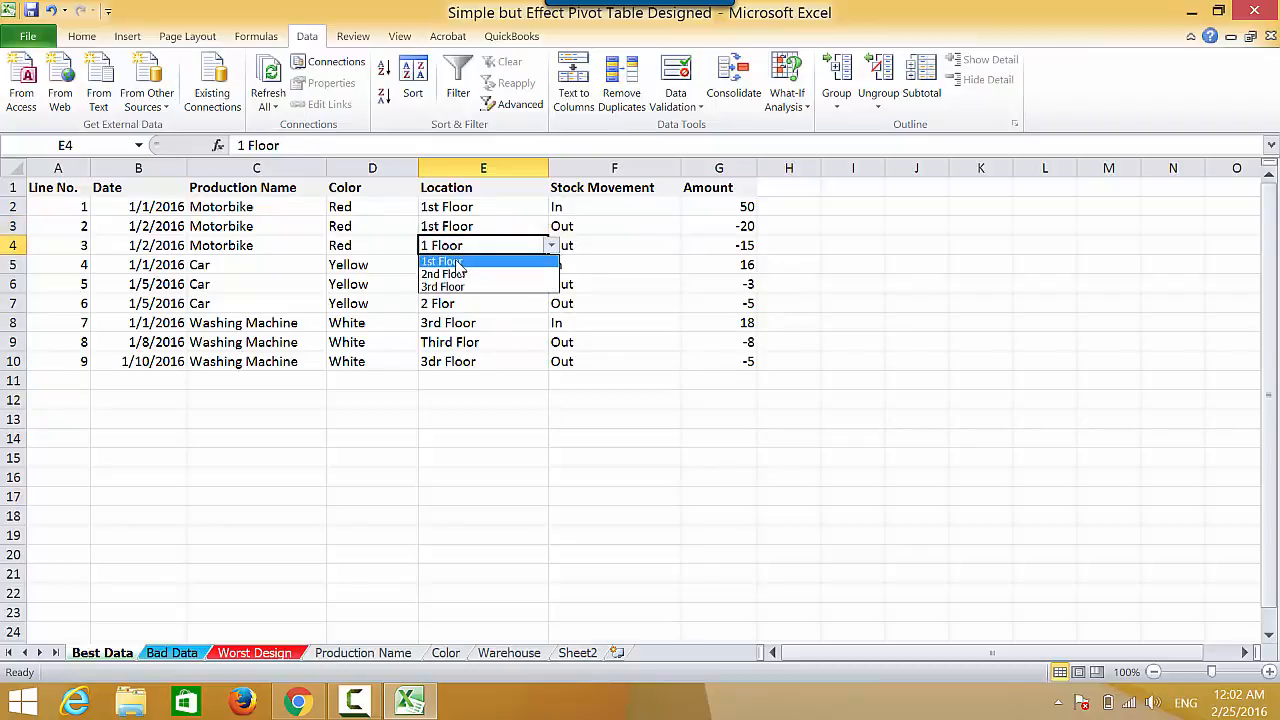
{"action": "left_click", "coordinate": [458, 262]}
Choose 2nd Floor from the validation lists in Location cells E5 and E7
{"action": "left_click", "coordinate": [489, 264]}
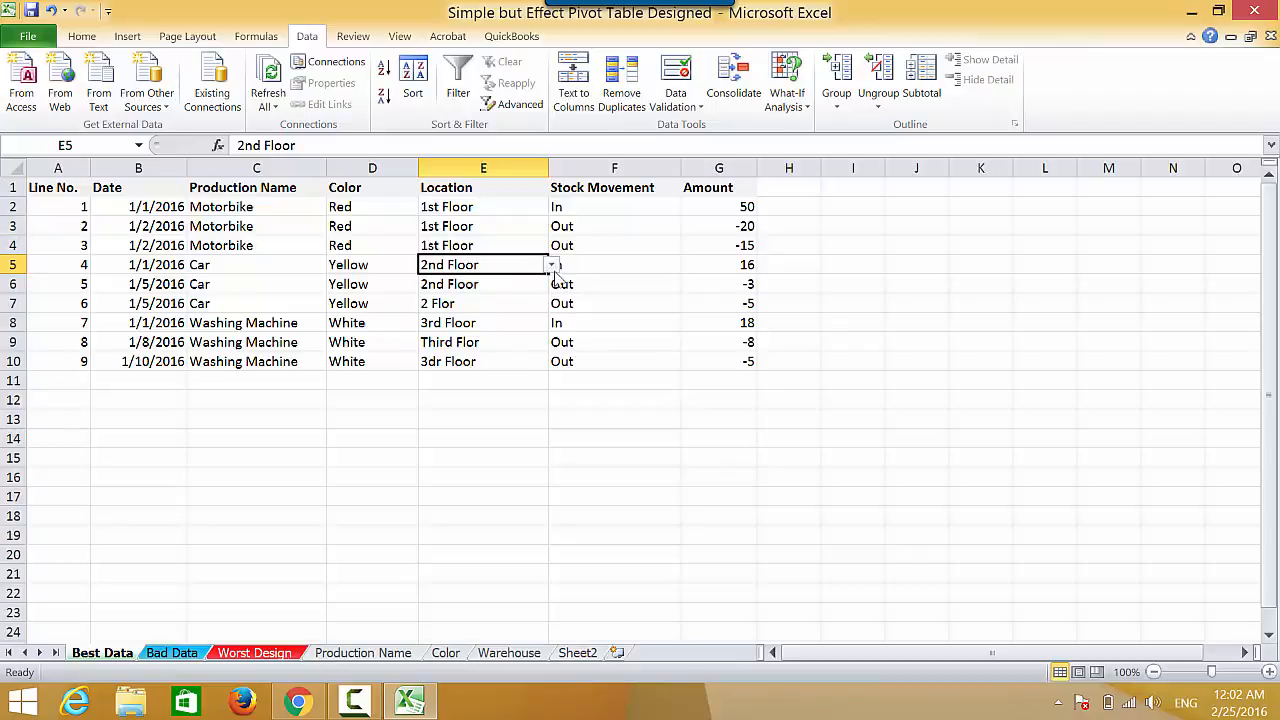
{"action": "left_click", "coordinate": [552, 266]}
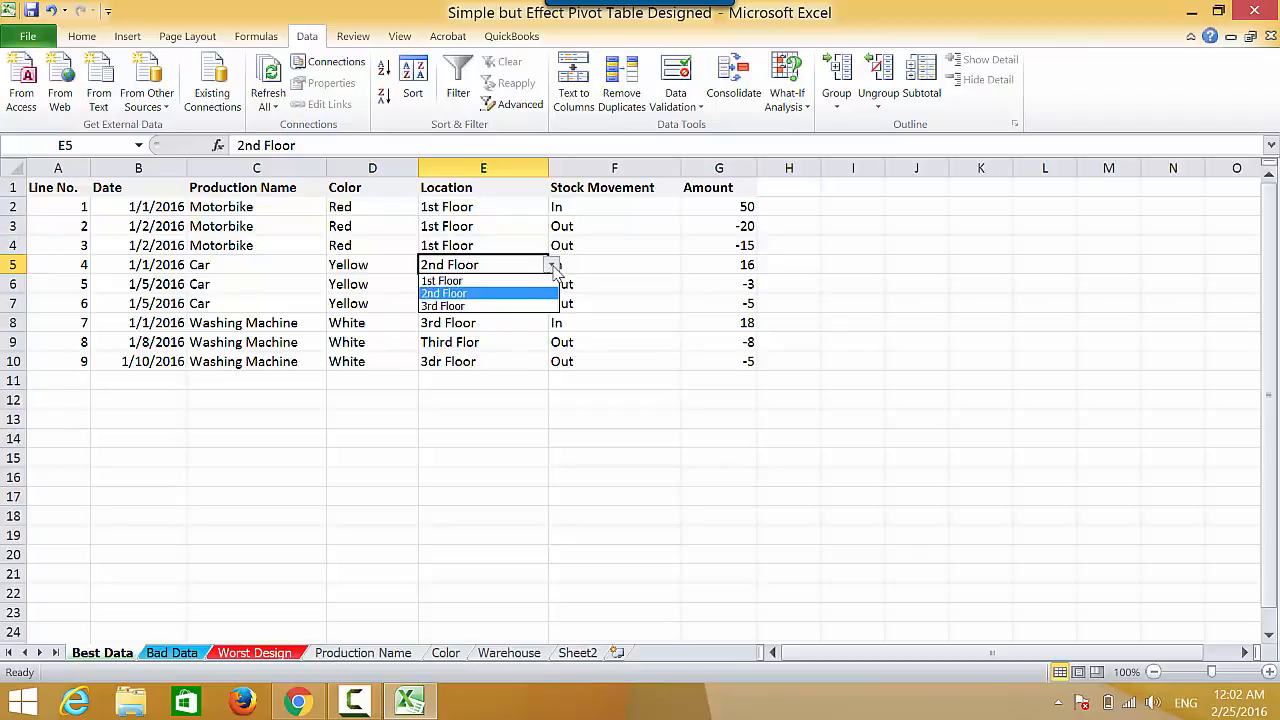
{"action": "left_click", "coordinate": [478, 300]}
{"action": "left_click", "coordinate": [476, 289]}
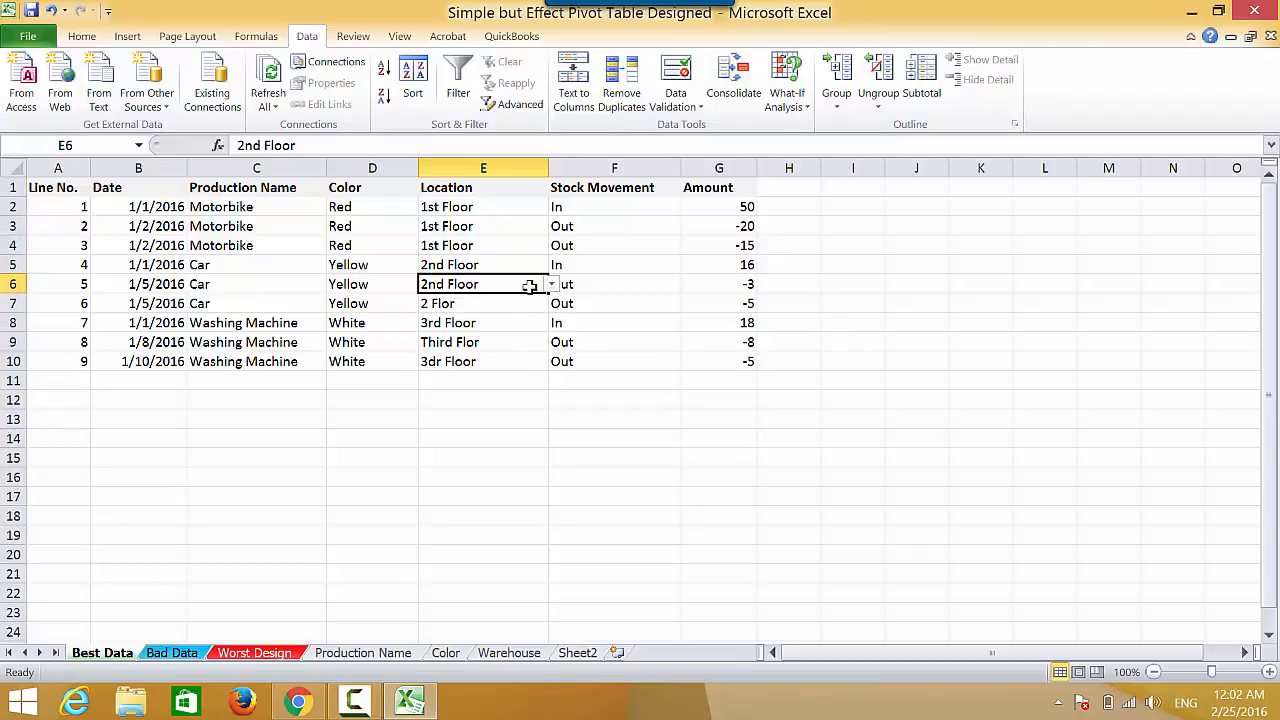
{"action": "left_click", "coordinate": [449, 309]}
{"action": "left_click", "coordinate": [552, 303]}
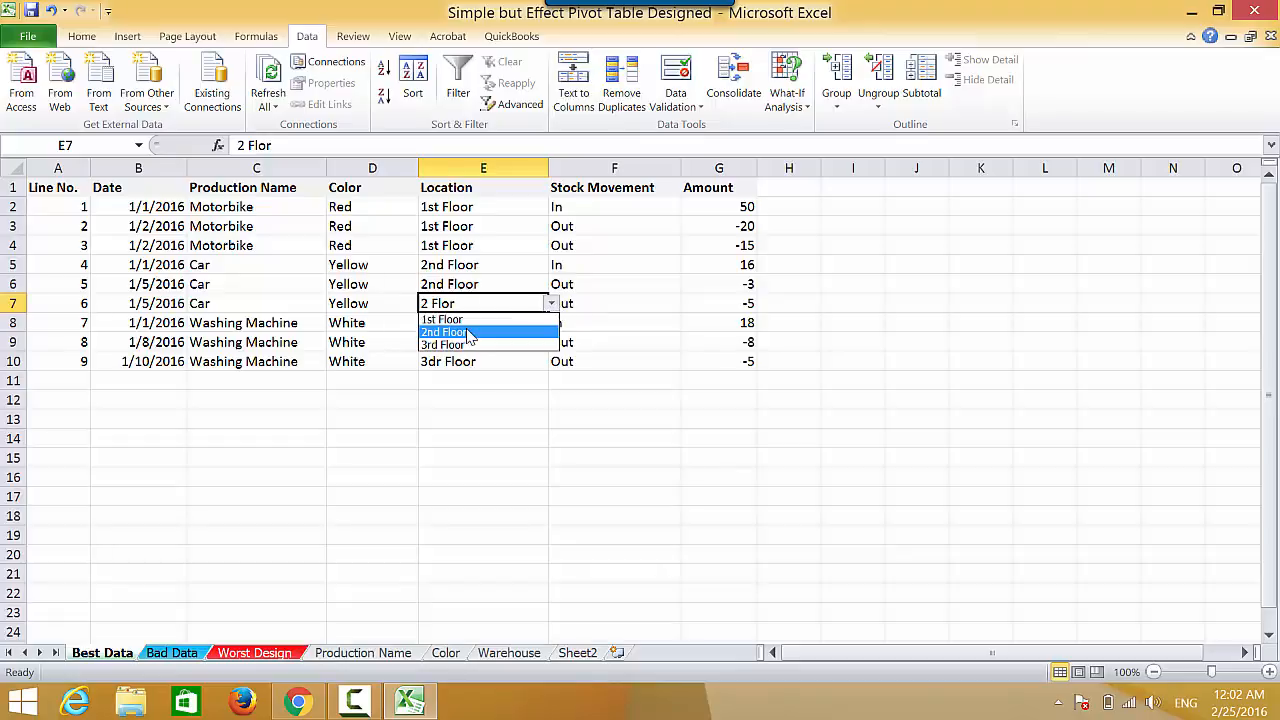
{"action": "left_click", "coordinate": [470, 335]}
Choose 3rd Floor from the validation lists in Location cells E8, E9 and E10
{"action": "left_click", "coordinate": [467, 331]}
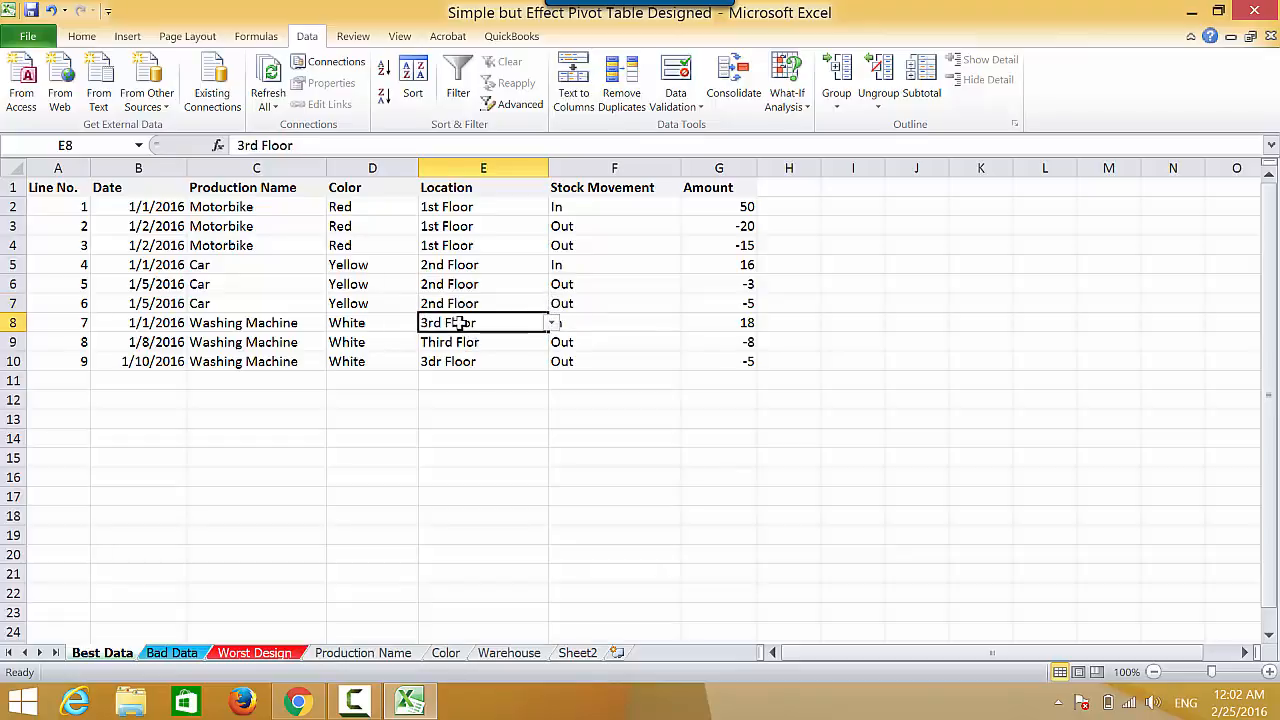
{"action": "left_click", "coordinate": [551, 324]}
{"action": "left_click", "coordinate": [457, 362]}
{"action": "left_click", "coordinate": [494, 345]}
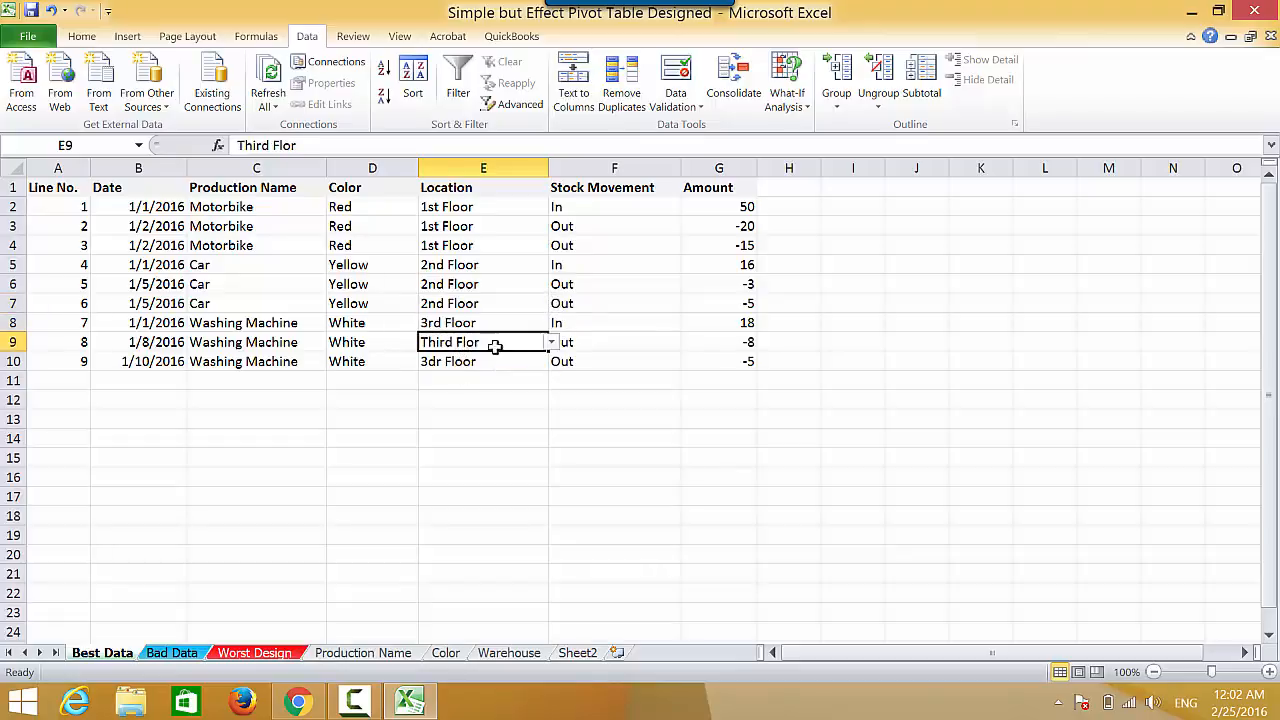
{"action": "left_click", "coordinate": [551, 342]}
{"action": "left_click", "coordinate": [476, 386]}
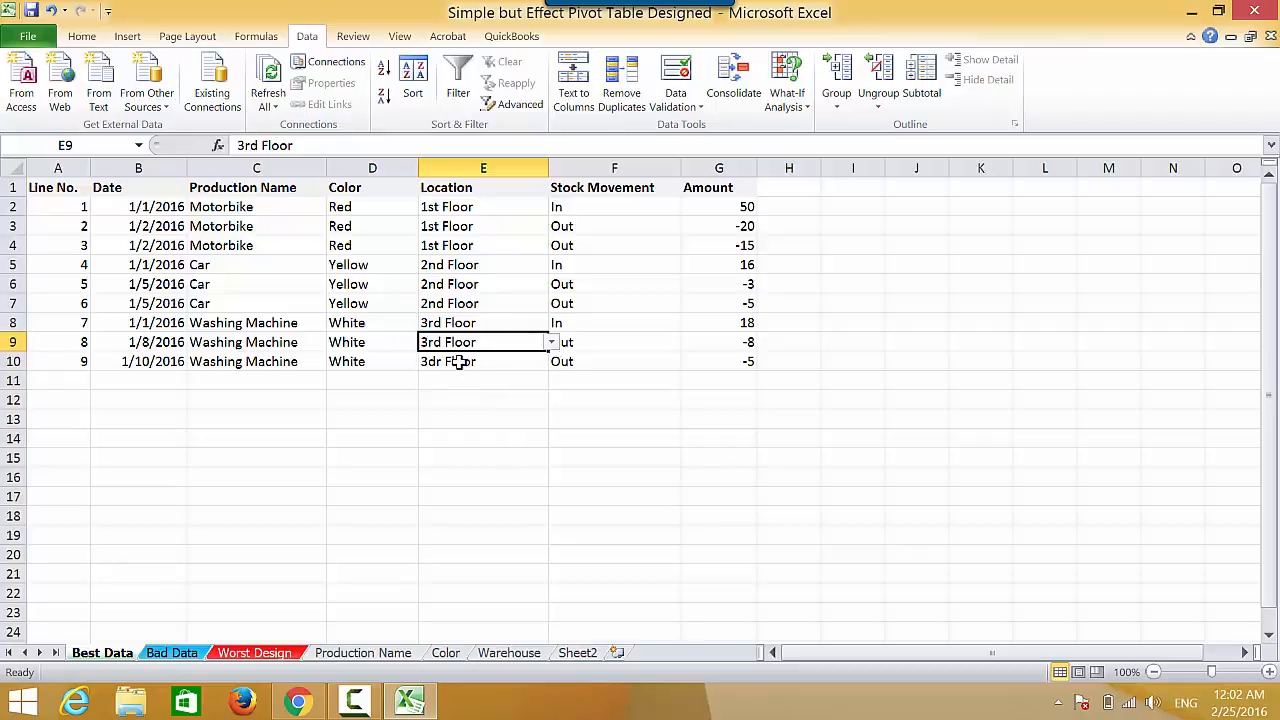
{"action": "left_click", "coordinate": [457, 362]}
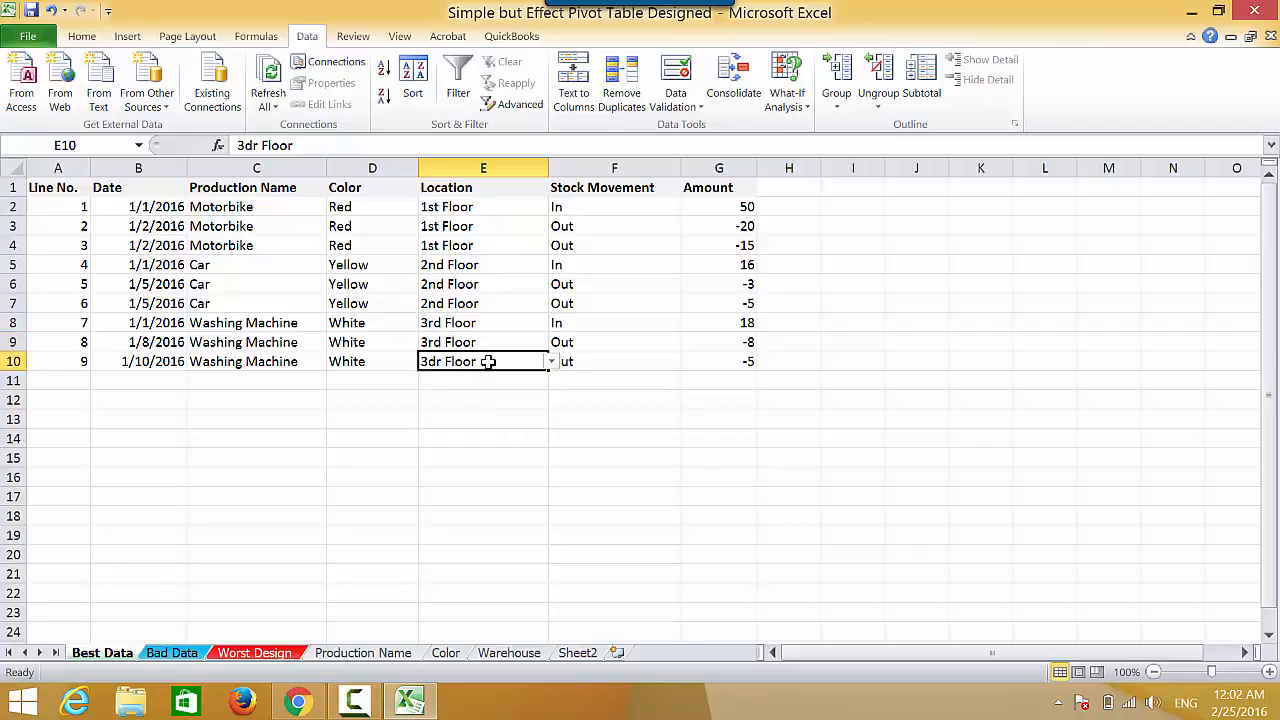
{"action": "left_click", "coordinate": [551, 362]}
{"action": "left_click", "coordinate": [476, 403]}
Create a pivot table on a new worksheet from the range 'Best Data'!$A$1:$G$10
{"action": "left_click", "coordinate": [144, 207]}
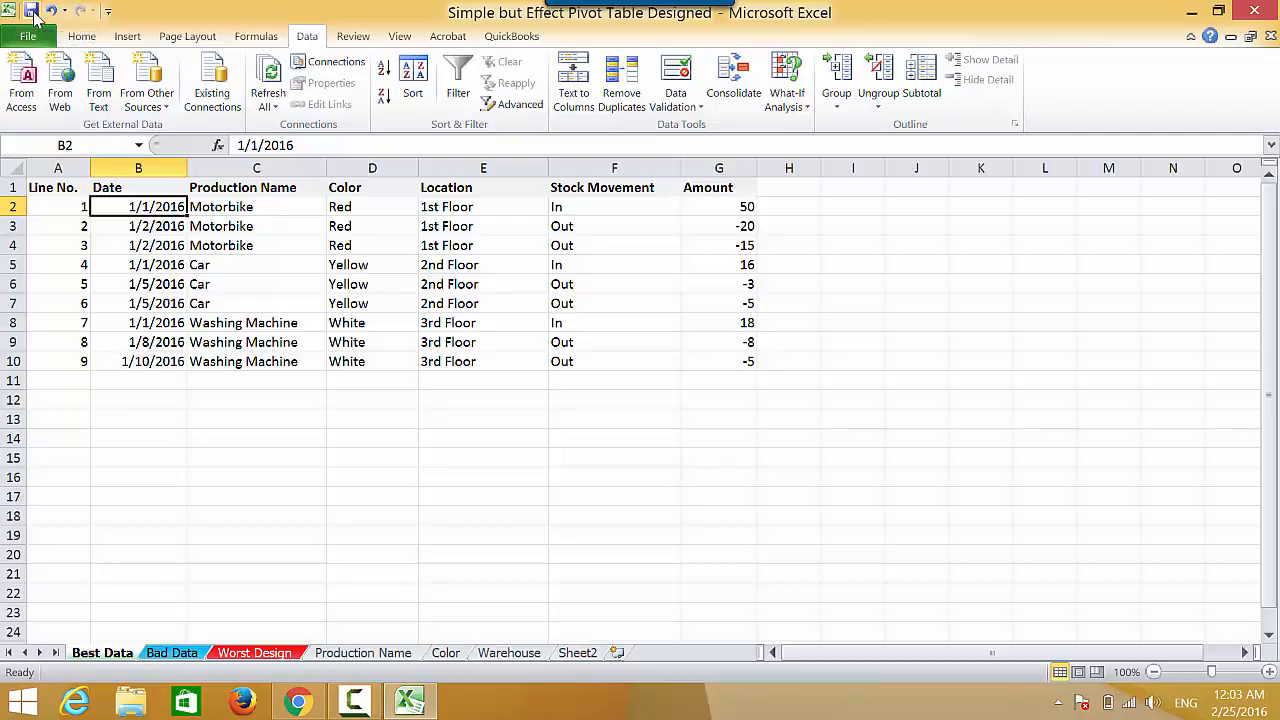
{"action": "left_click", "coordinate": [68, 205]}
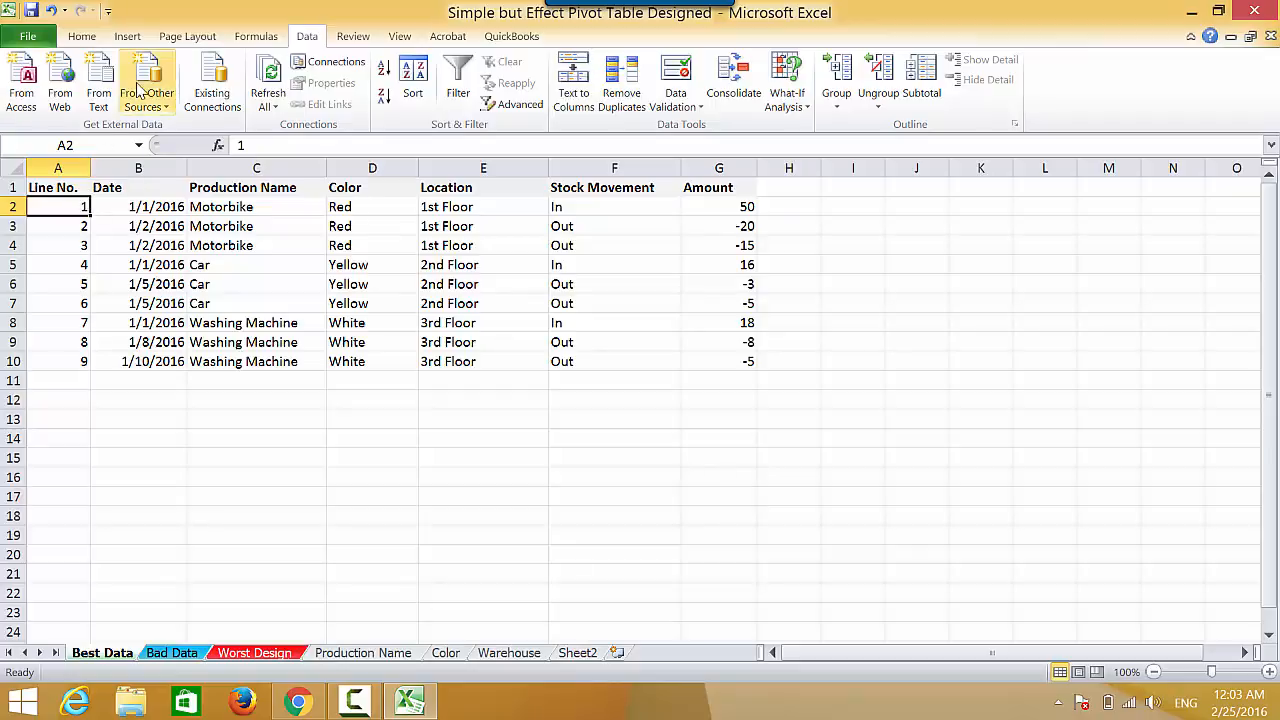
{"action": "left_click", "coordinate": [127, 37]}
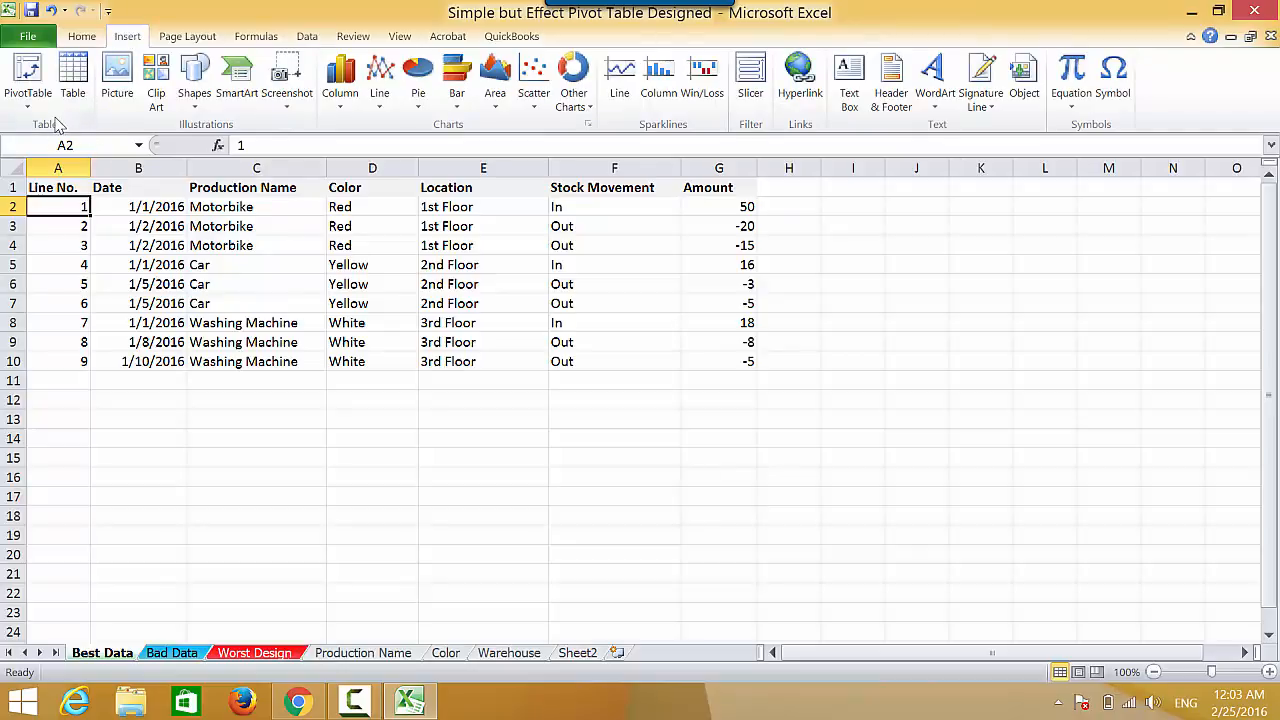
{"action": "left_click", "coordinate": [28, 76]}
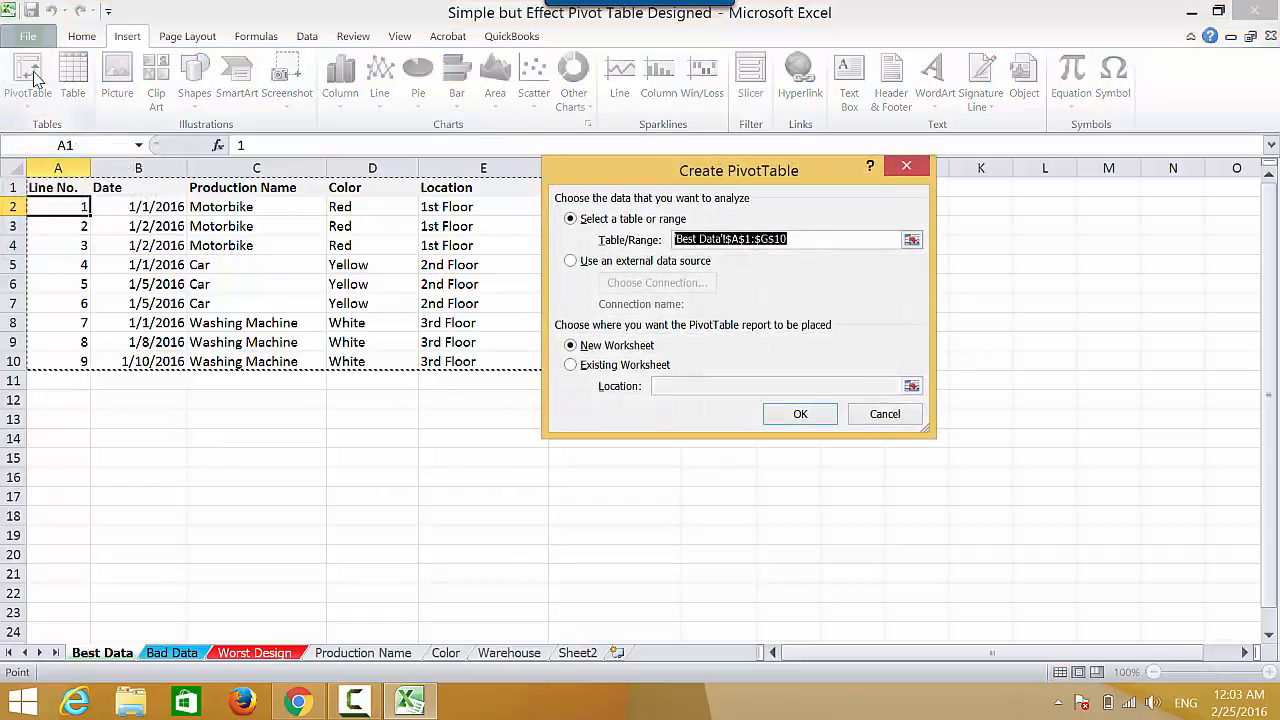
{"action": "left_click_drag", "start_coordinate": [604, 176], "coordinate": [679, 413]}
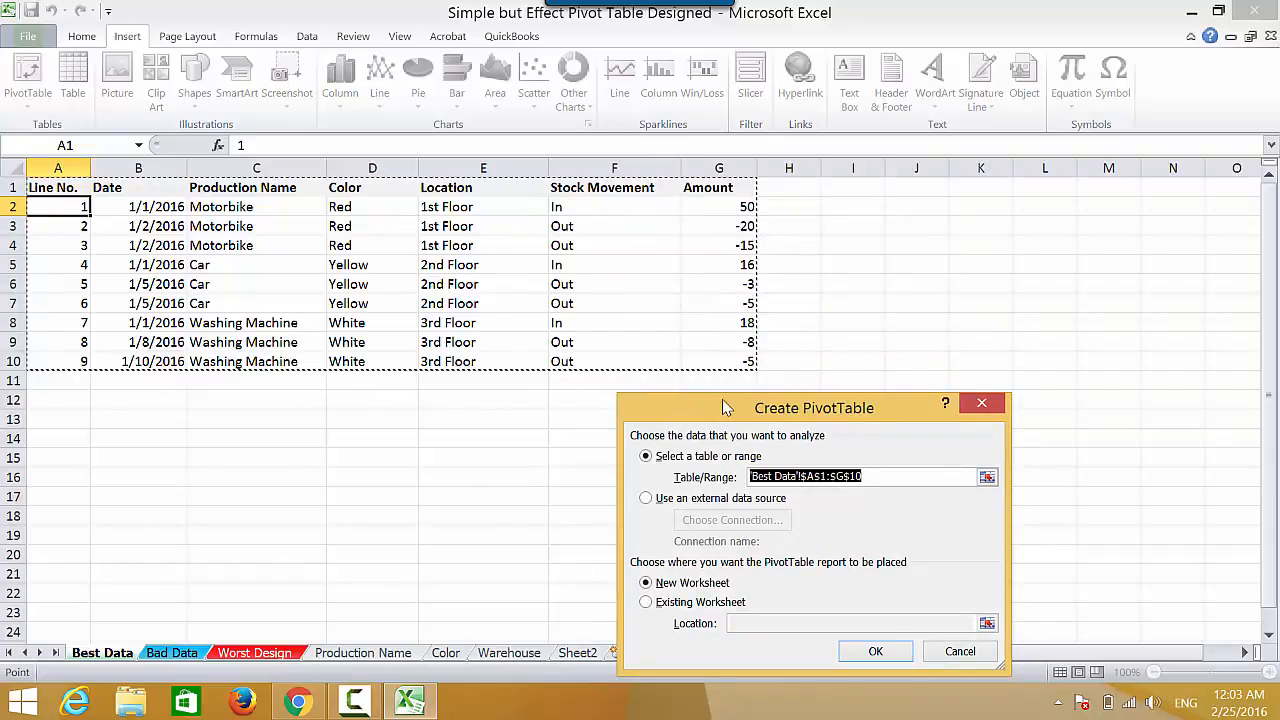
{"action": "left_click_drag", "start_coordinate": [725, 409], "coordinate": [922, 231]}
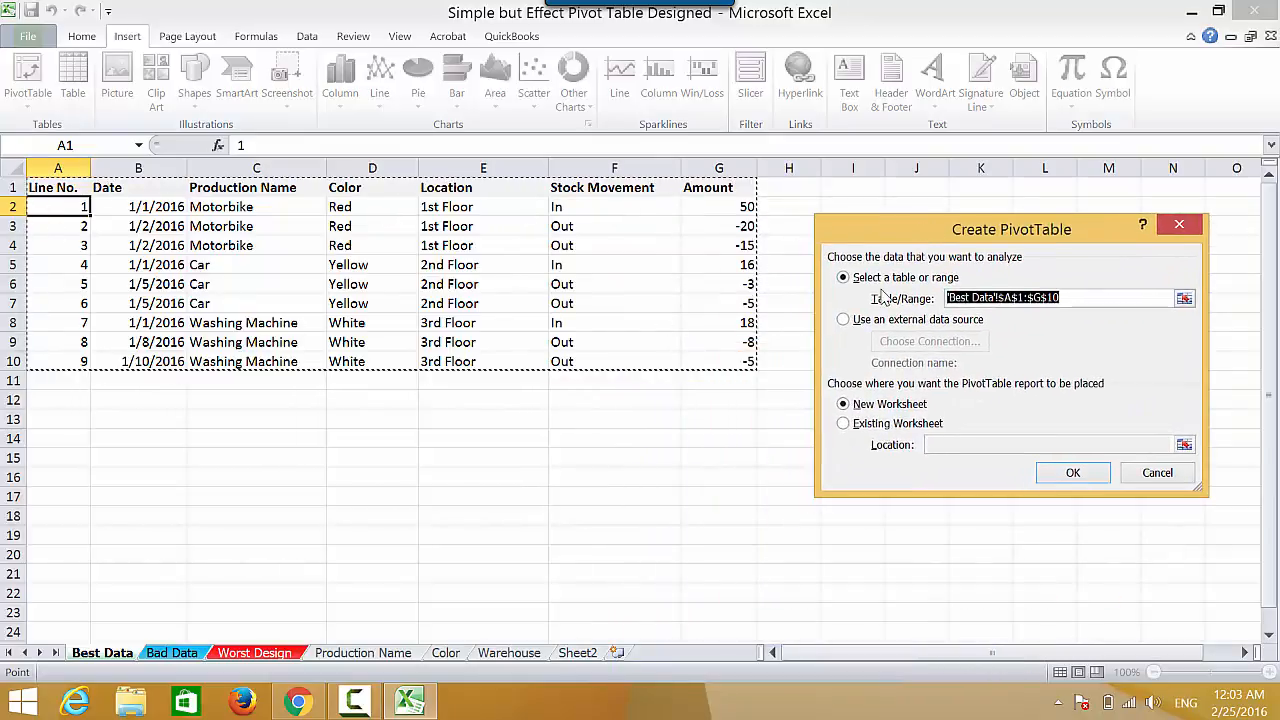
{"action": "left_click", "coordinate": [1068, 476]}
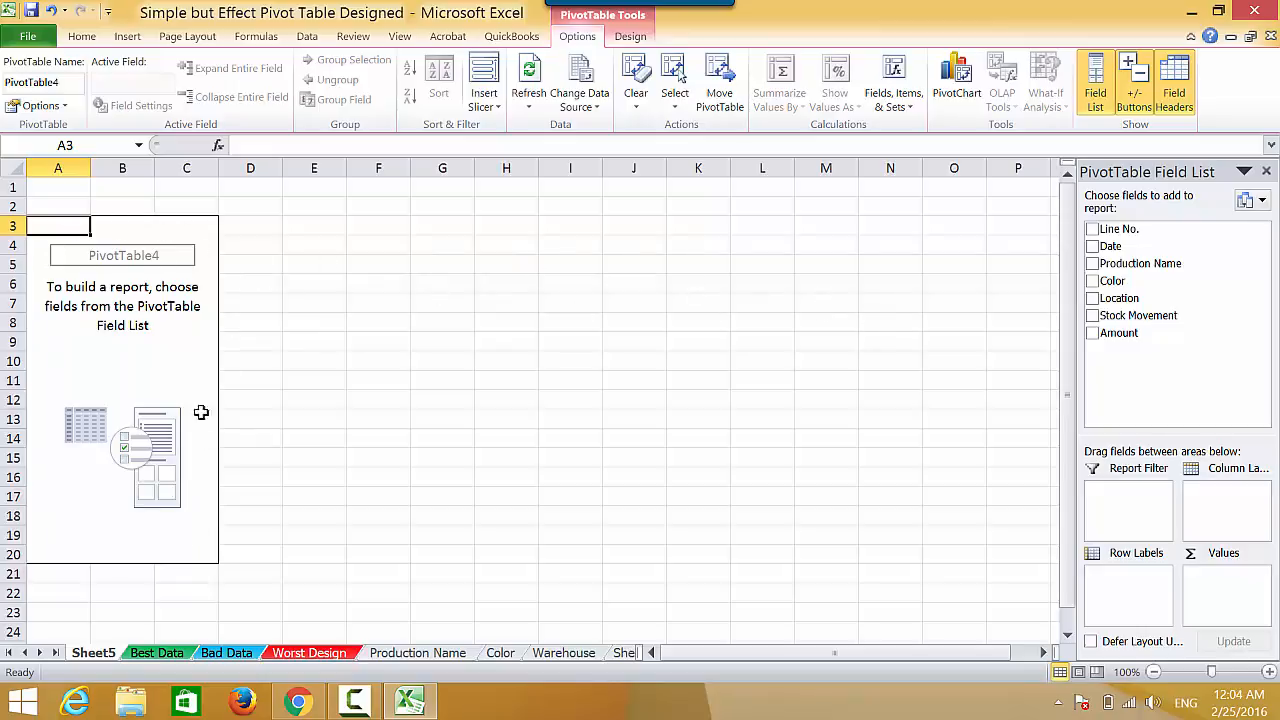
Lay out the pivot table with Production Name as row labels, Amount as values and Color as report filter
{"action": "left_click", "coordinate": [268, 296]}
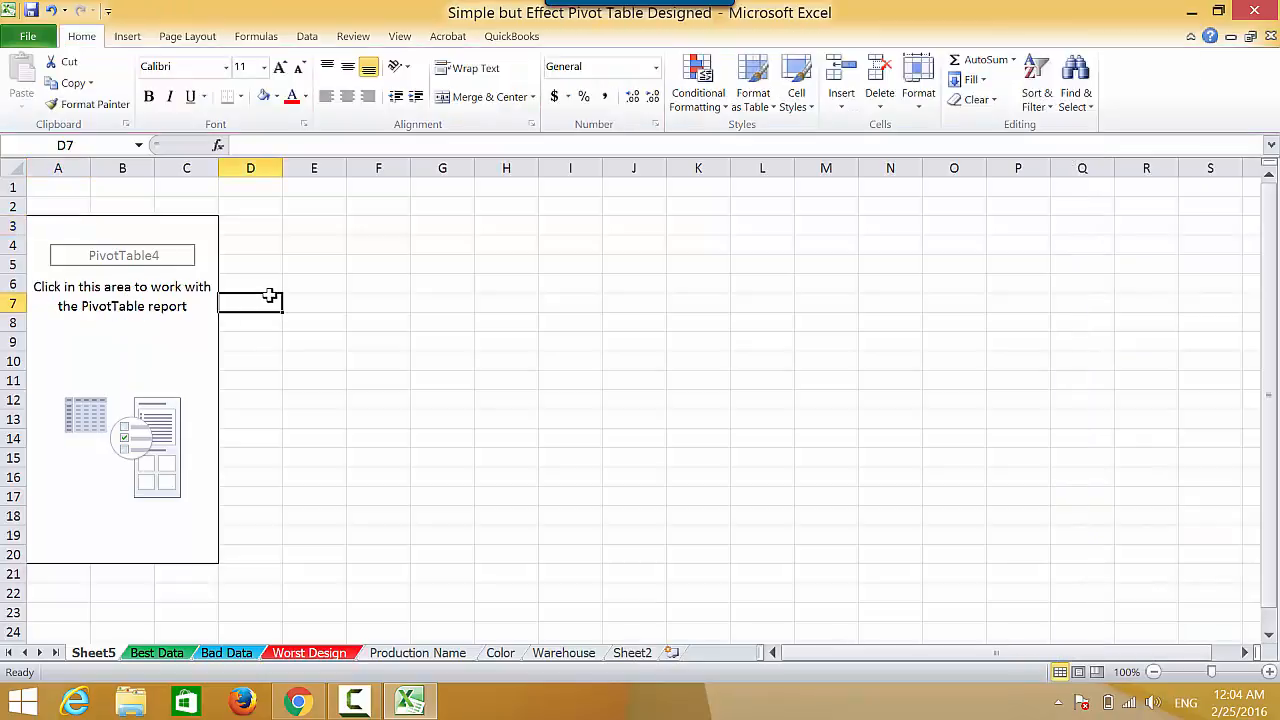
{"action": "left_click", "coordinate": [204, 347]}
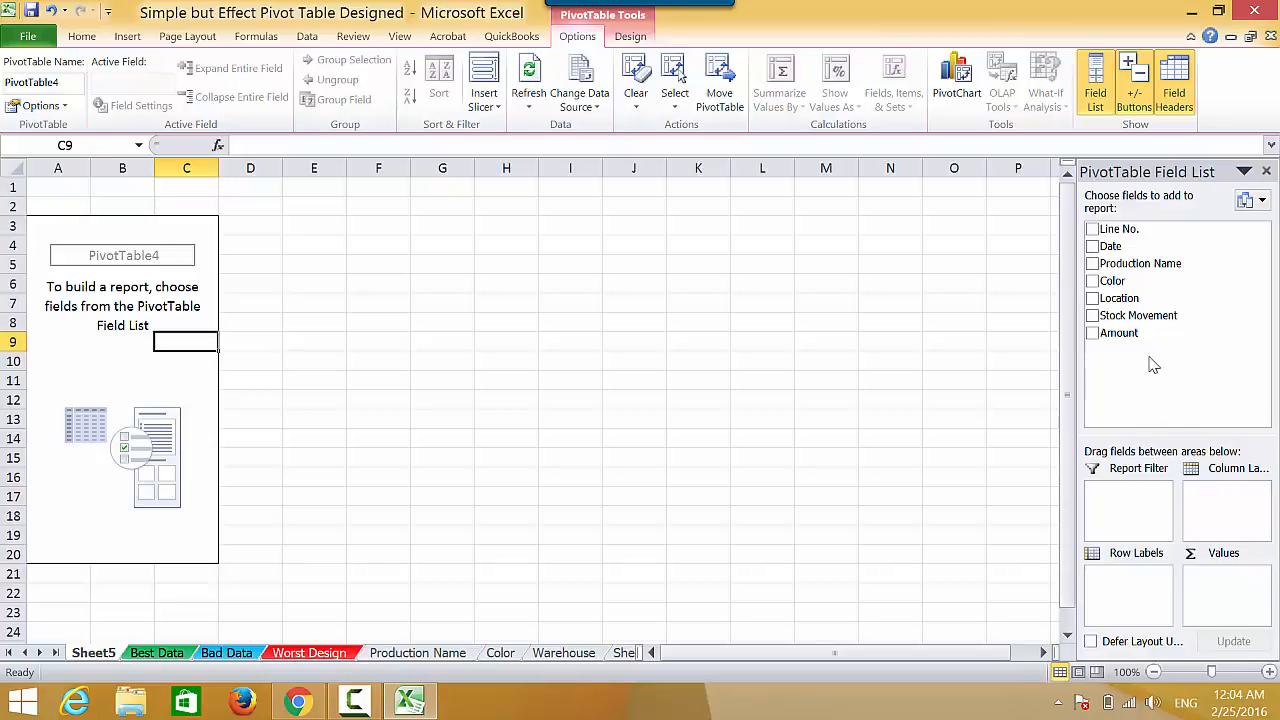
{"action": "left_click_drag", "start_coordinate": [1140, 263], "coordinate": [1137, 598]}
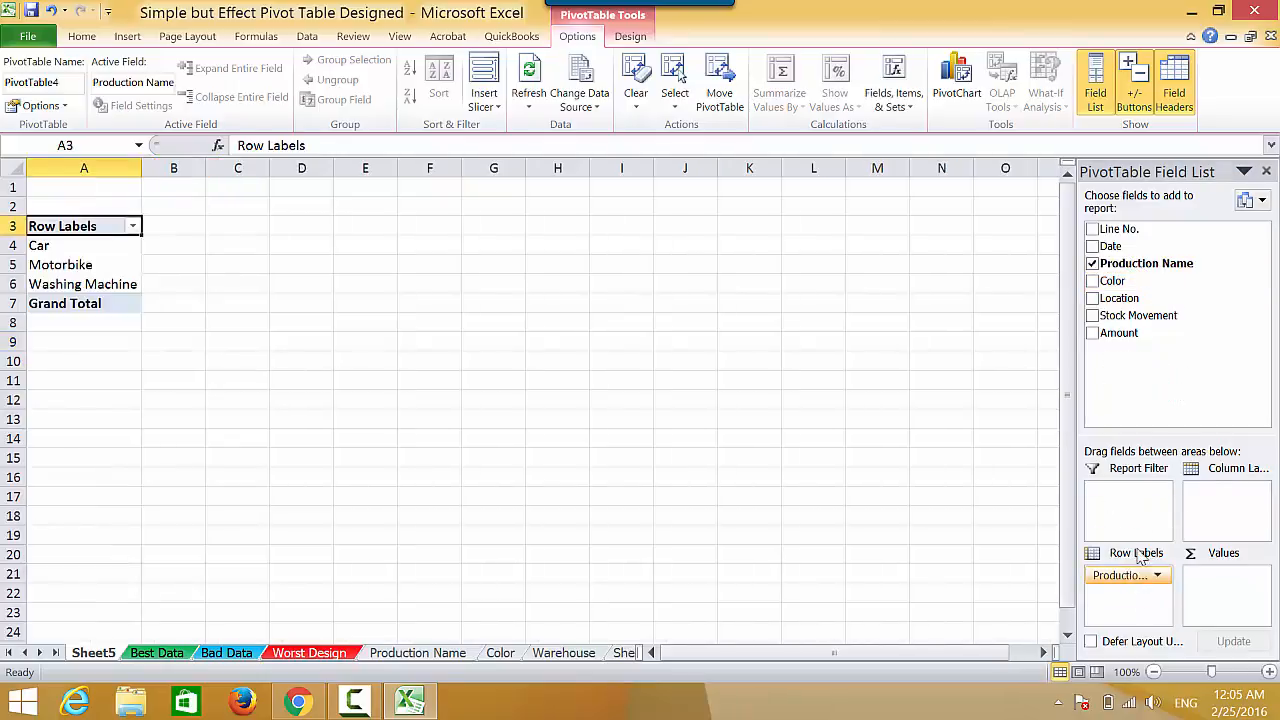
{"action": "left_click_drag", "start_coordinate": [1131, 335], "coordinate": [1222, 594]}
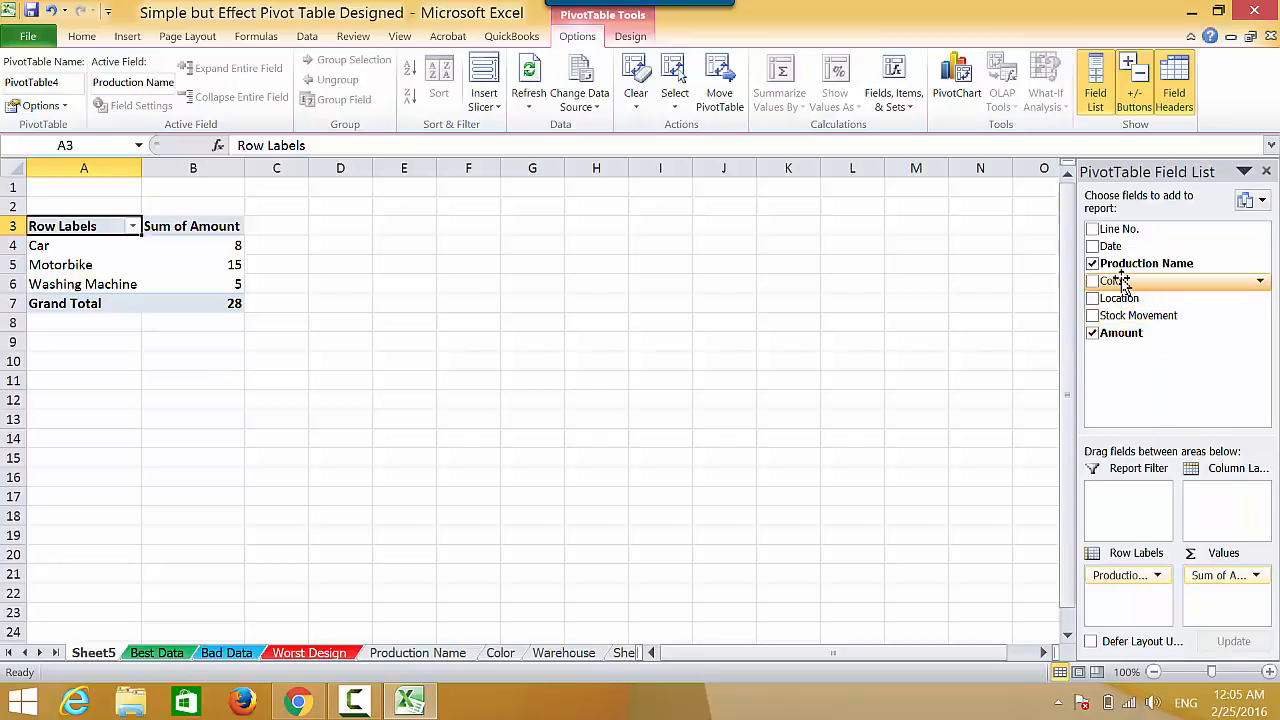
{"action": "left_click_drag", "start_coordinate": [1122, 282], "coordinate": [1133, 500]}
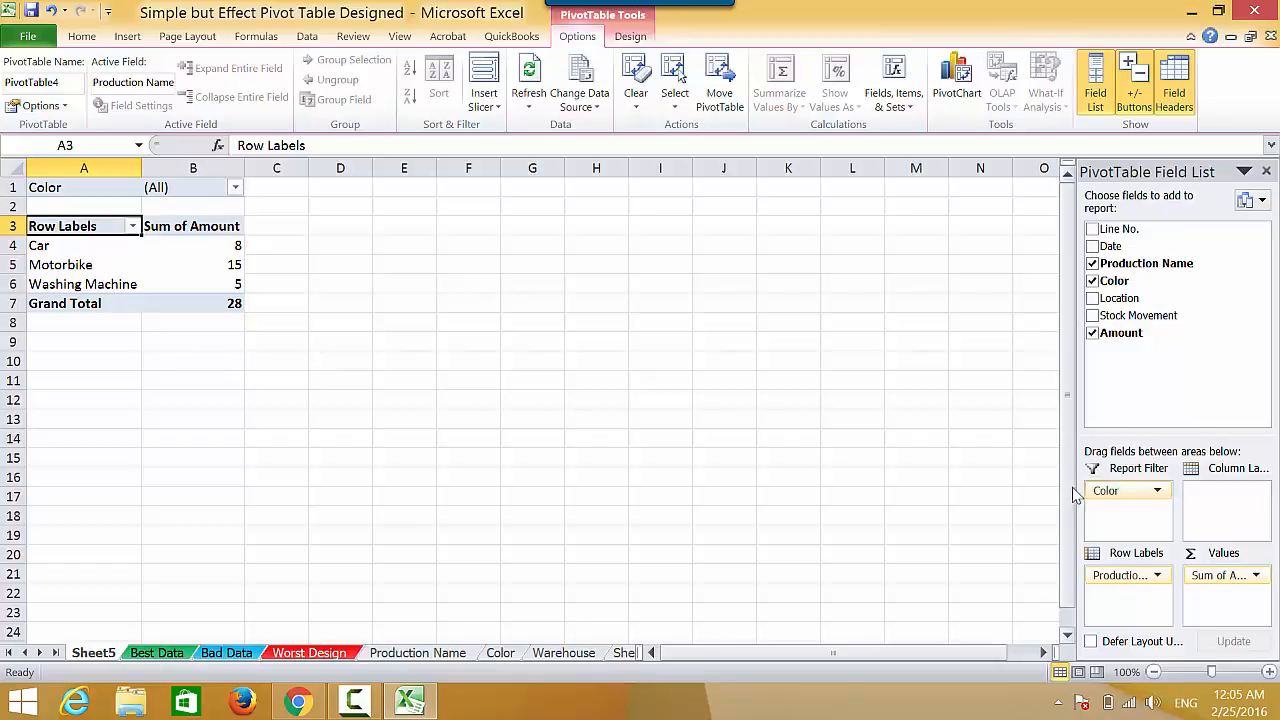
Filter the pivot table's Color report filter by Red, White and Yellow in turn
{"action": "left_click", "coordinate": [236, 188]}
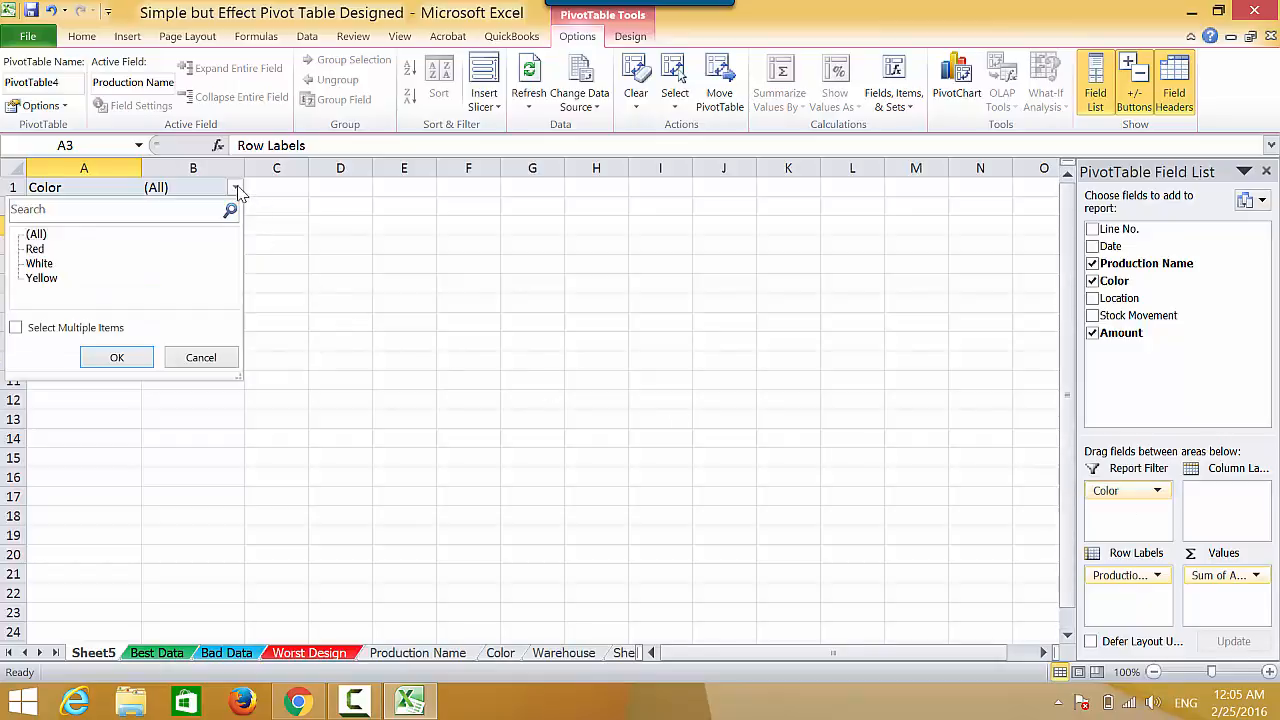
{"action": "left_click", "coordinate": [35, 249]}
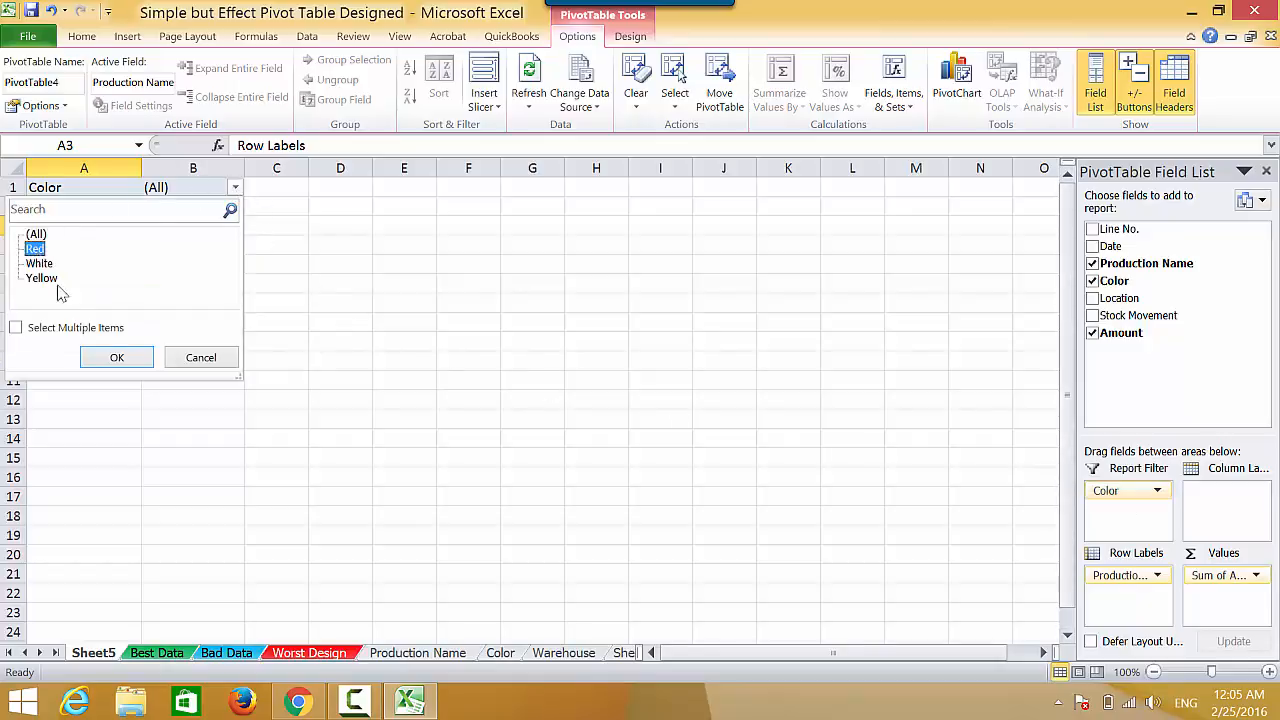
{"action": "left_click", "coordinate": [116, 357]}
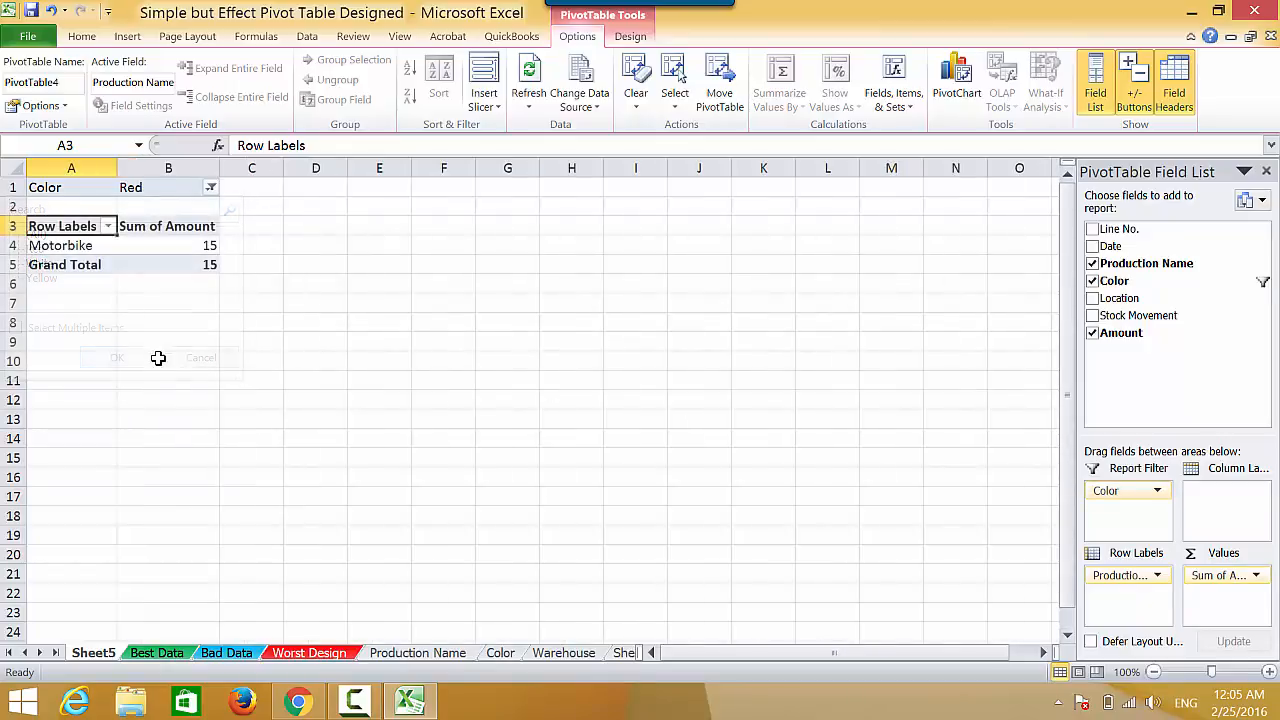
{"action": "left_click", "coordinate": [211, 188]}
{"action": "left_click", "coordinate": [36, 264]}
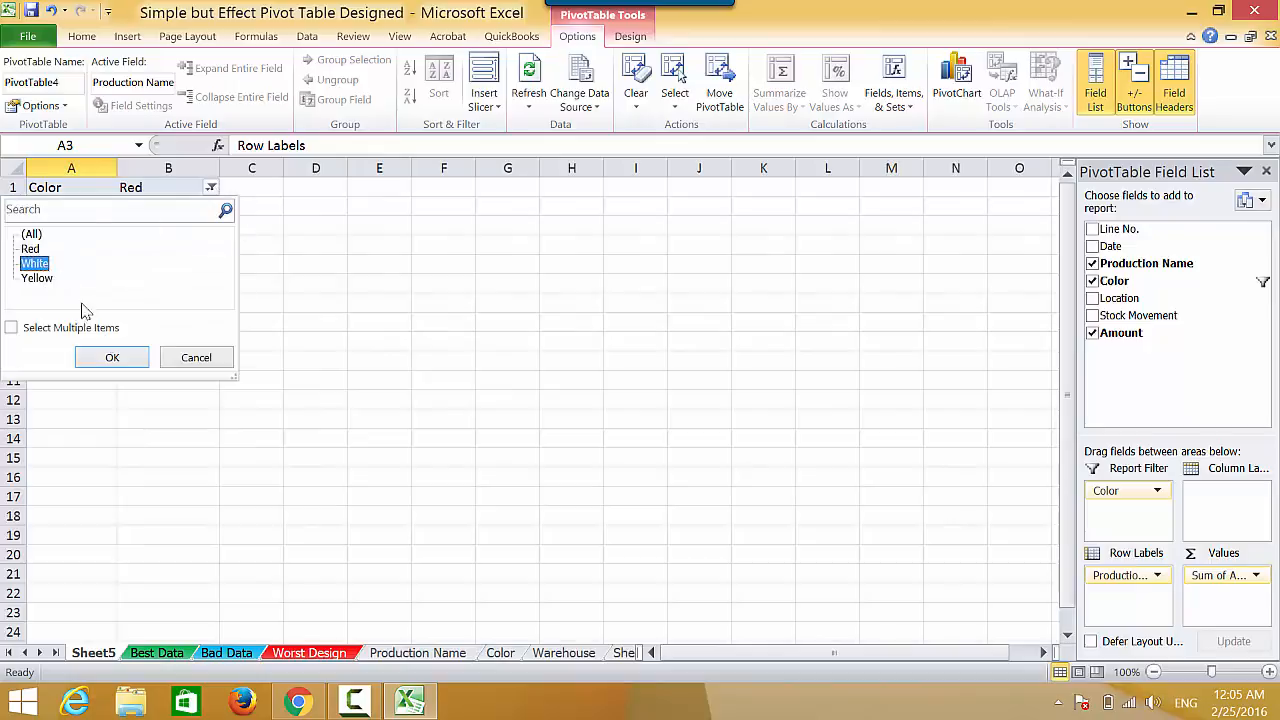
{"action": "left_click", "coordinate": [122, 358]}
{"action": "left_click", "coordinate": [236, 188]}
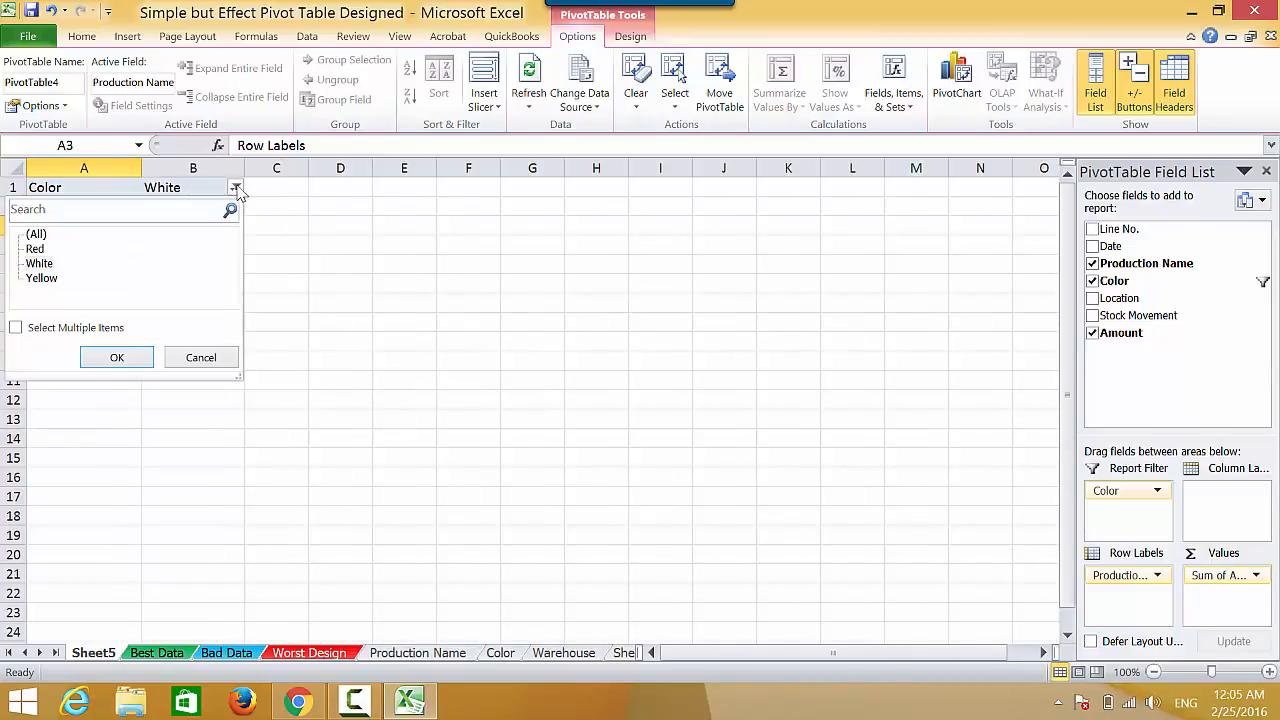
{"action": "left_click", "coordinate": [42, 278]}
{"action": "left_click", "coordinate": [115, 357]}
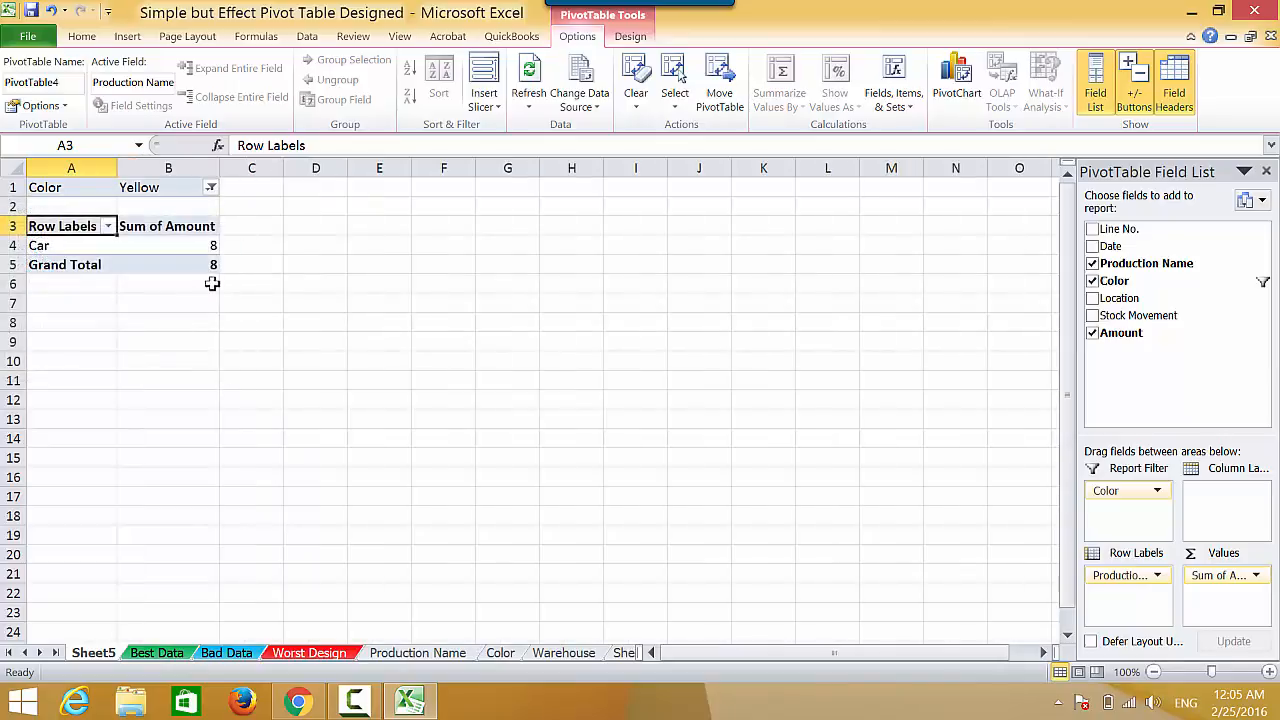
Allow multiple items in the Color report filter and filter the pivot table by Red and Yellow
{"action": "left_click", "coordinate": [210, 188]}
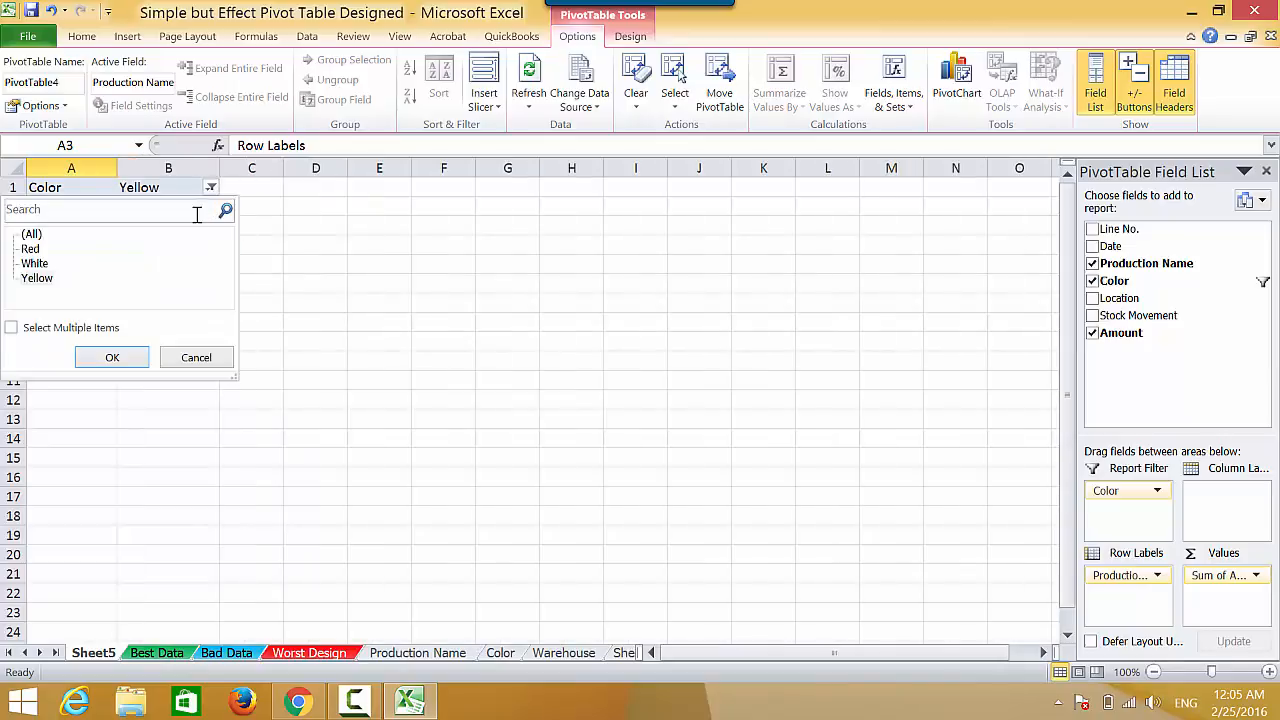
{"action": "left_click", "coordinate": [13, 330]}
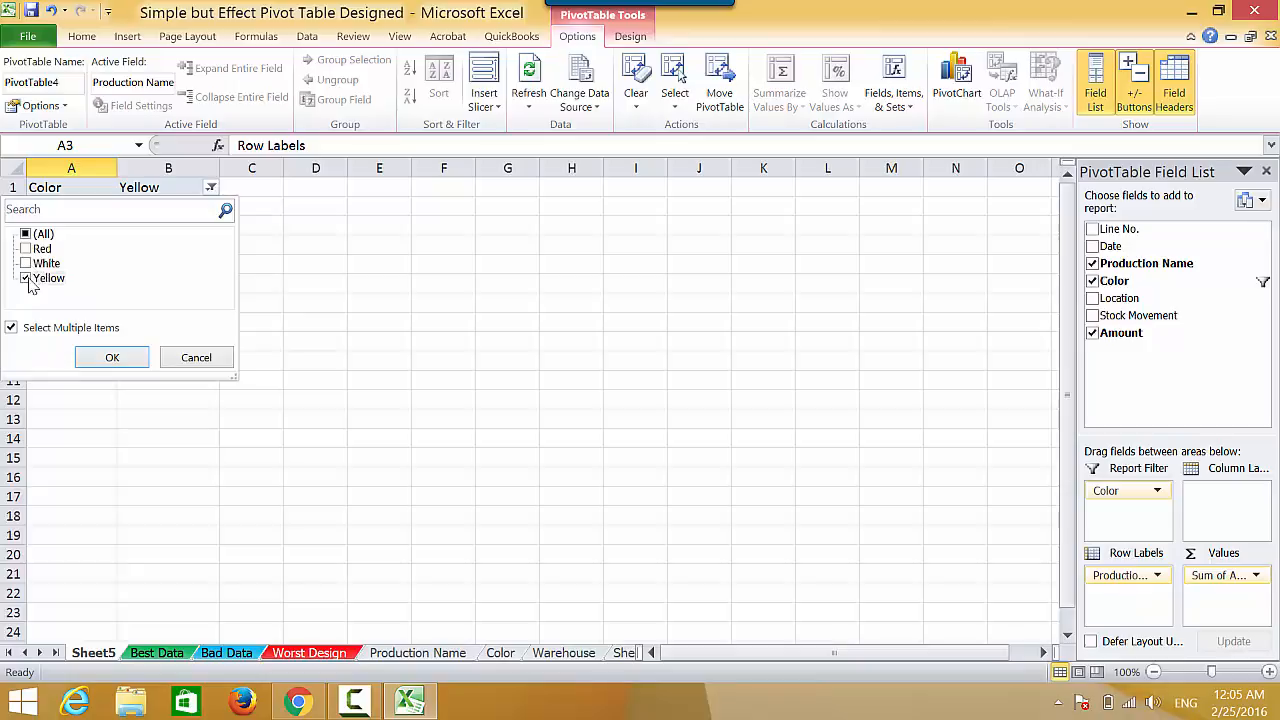
{"action": "left_click", "coordinate": [12, 329]}
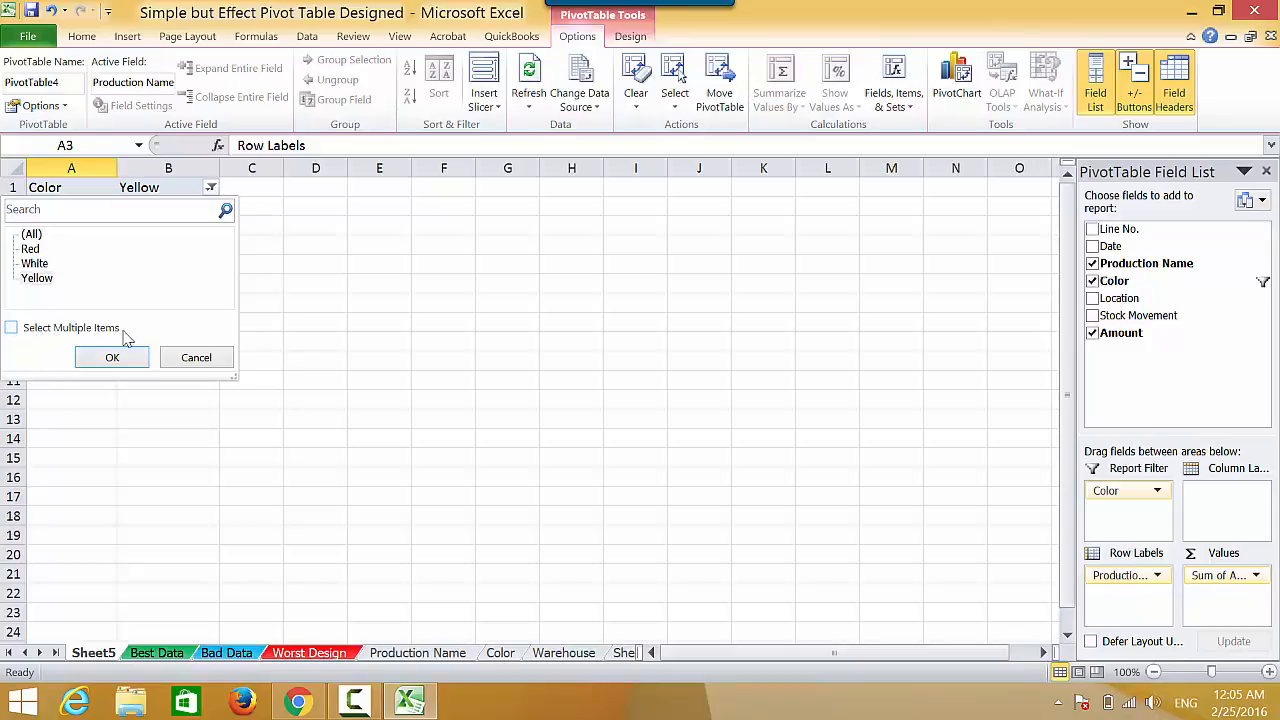
{"action": "left_click", "coordinate": [12, 329]}
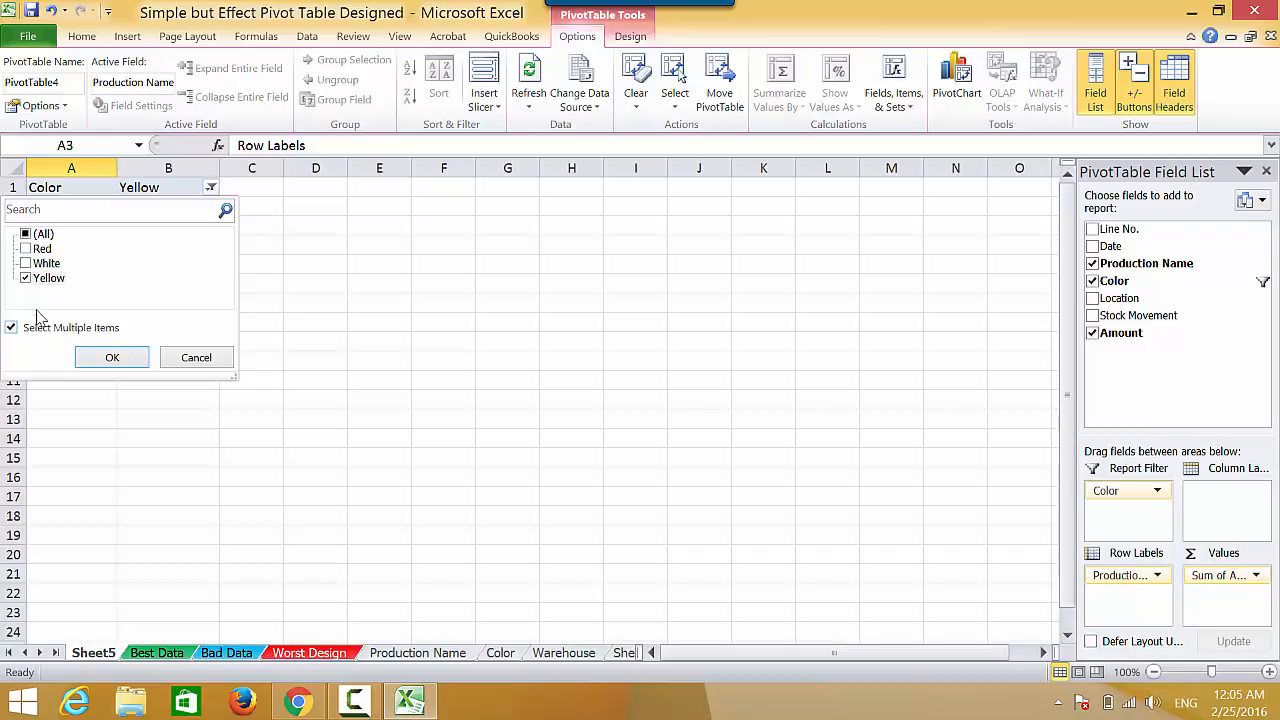
{"action": "left_click", "coordinate": [25, 263]}
{"action": "left_click", "coordinate": [112, 357]}
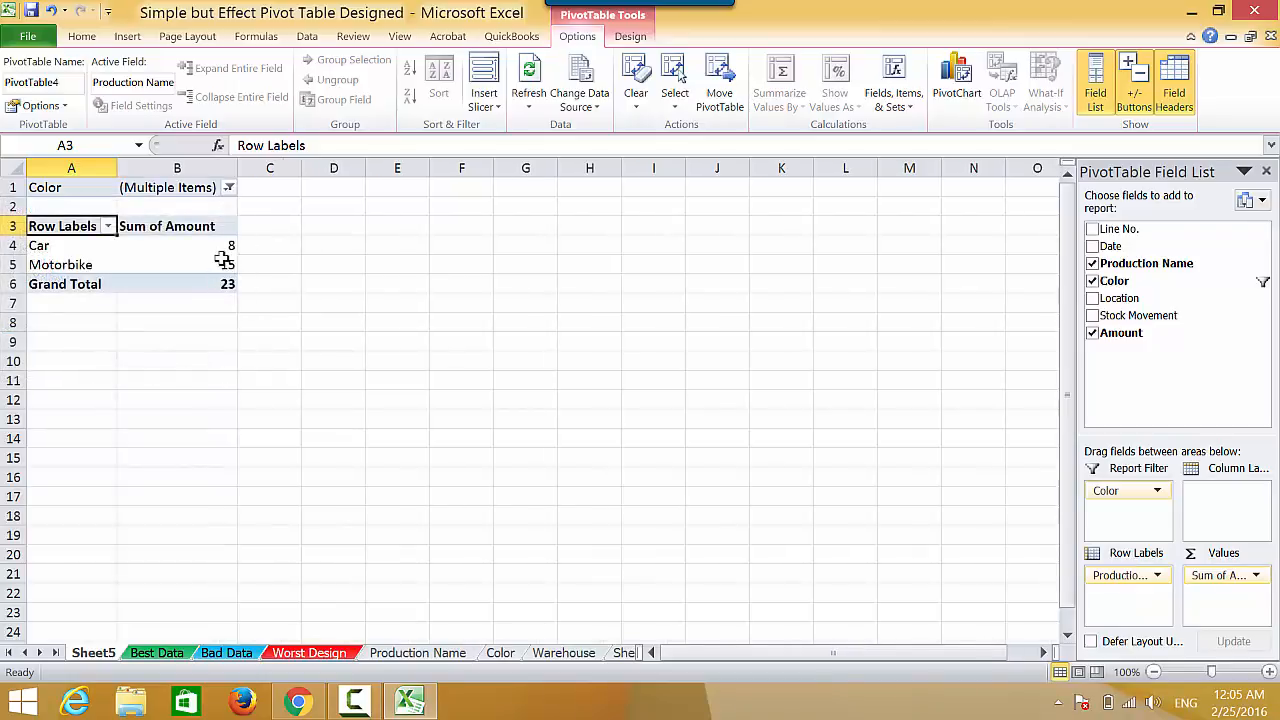
Reset the Color report filter to include all colors
{"action": "left_click", "coordinate": [228, 190]}
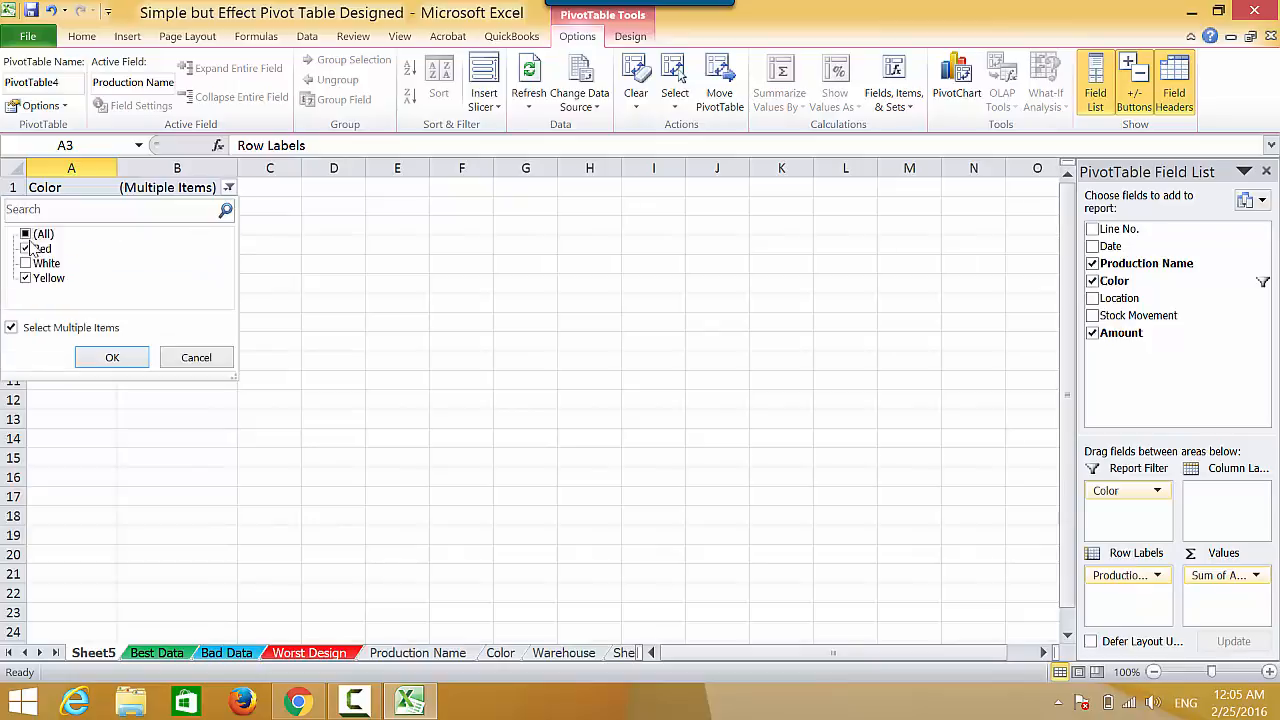
{"action": "left_click", "coordinate": [27, 234]}
{"action": "left_click", "coordinate": [127, 359]}
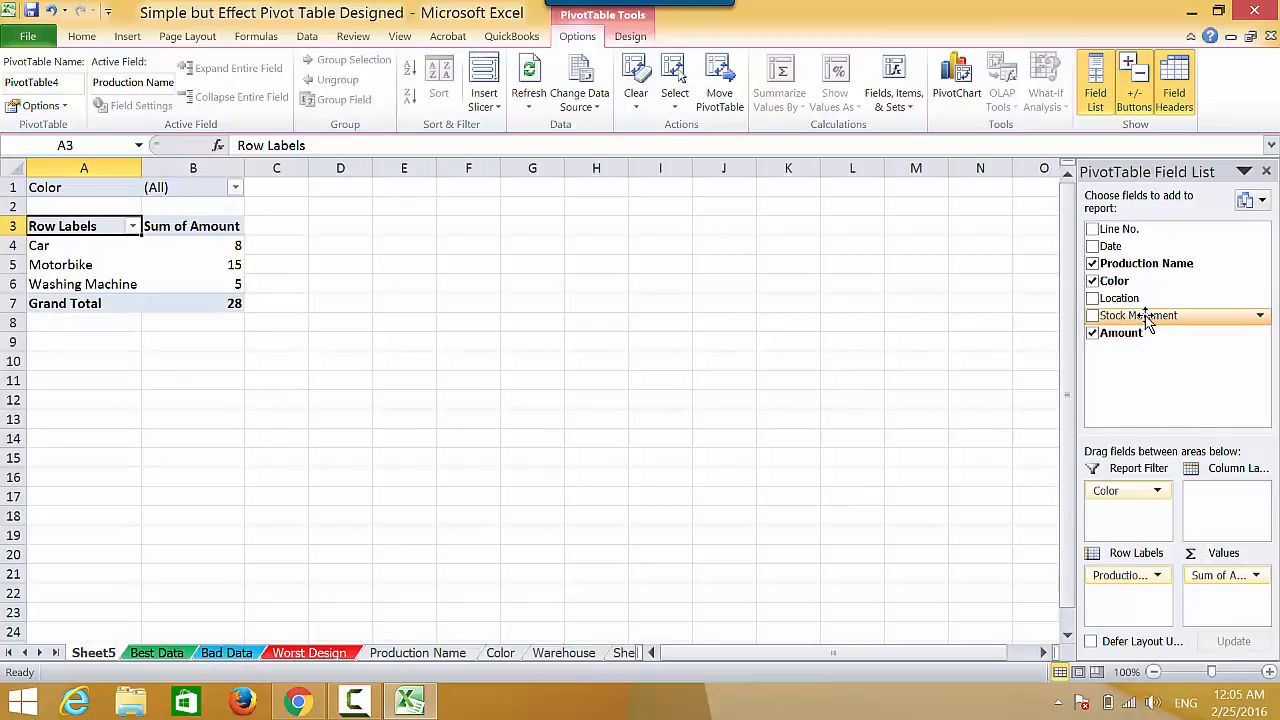
Add Stock Movement to the pivot table's column labels and check the In and Out amounts in the Car row
{"action": "left_click_drag", "start_coordinate": [1147, 322], "coordinate": [1250, 513]}
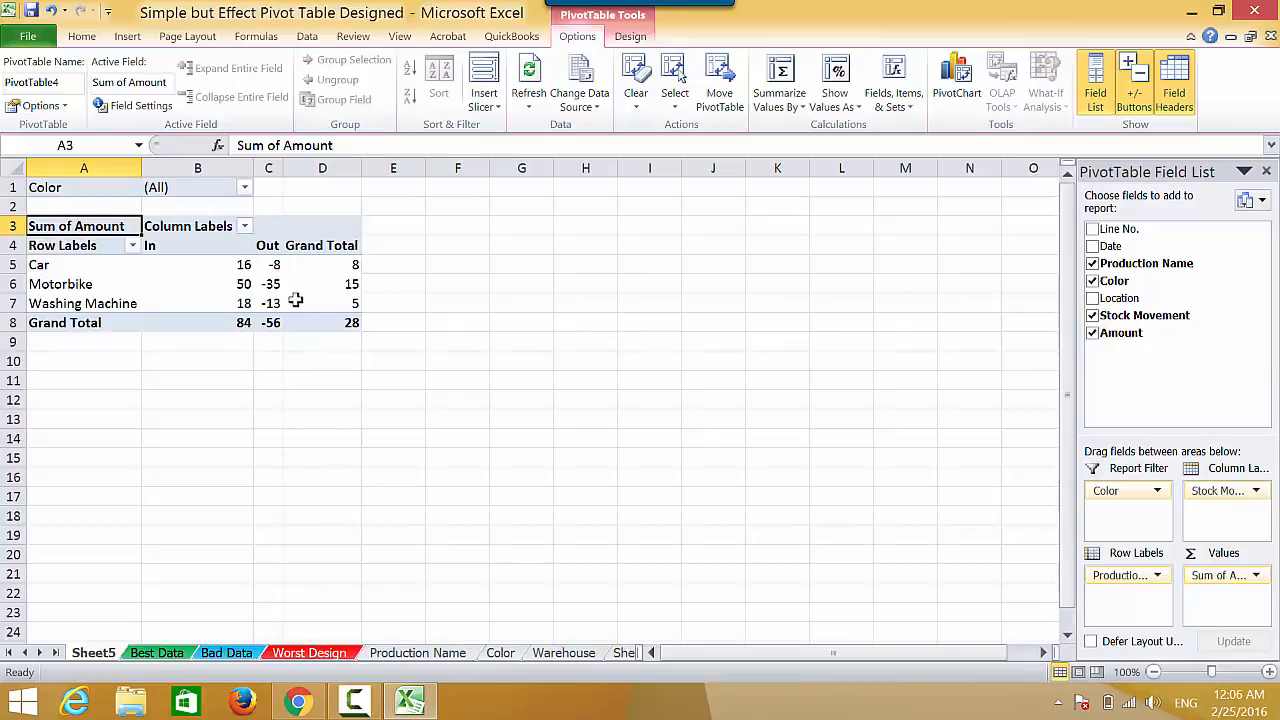
{"action": "left_click", "coordinate": [214, 263]}
{"action": "left_click", "coordinate": [270, 264]}
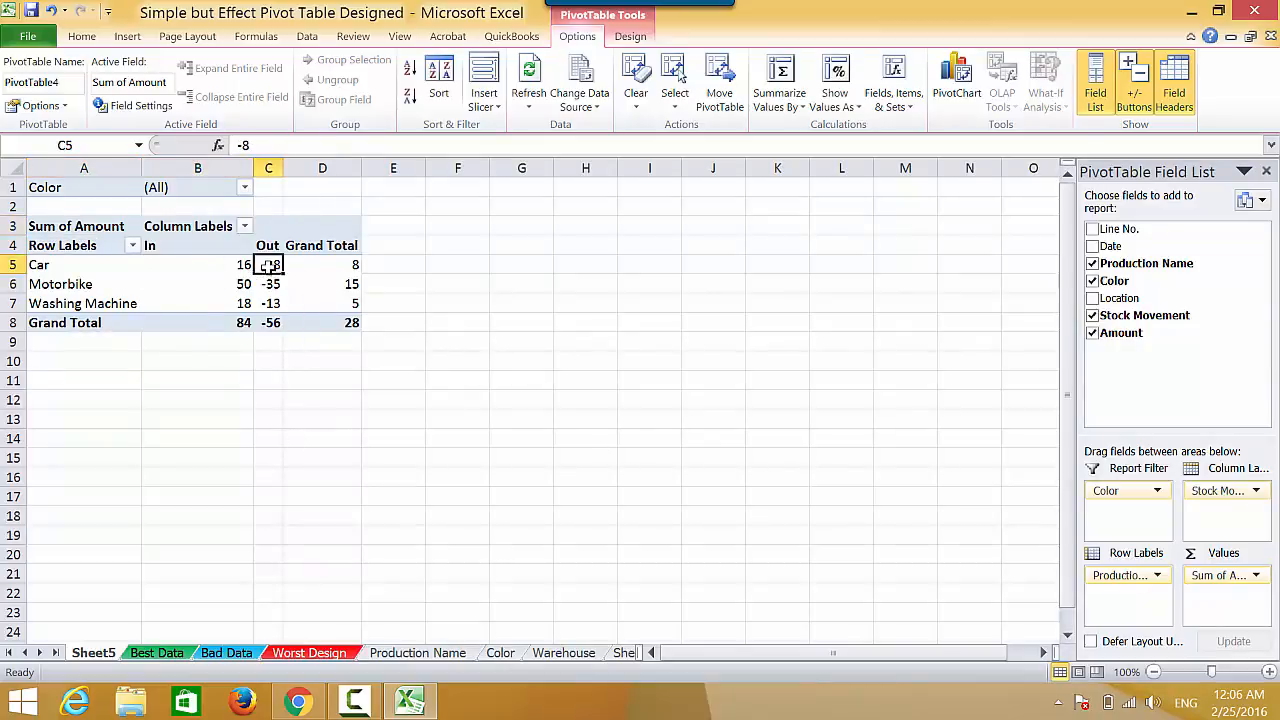
Add Date above Production Name in the pivot table's row labels and check the In and Out amounts per date
{"action": "left_click", "coordinate": [354, 265]}
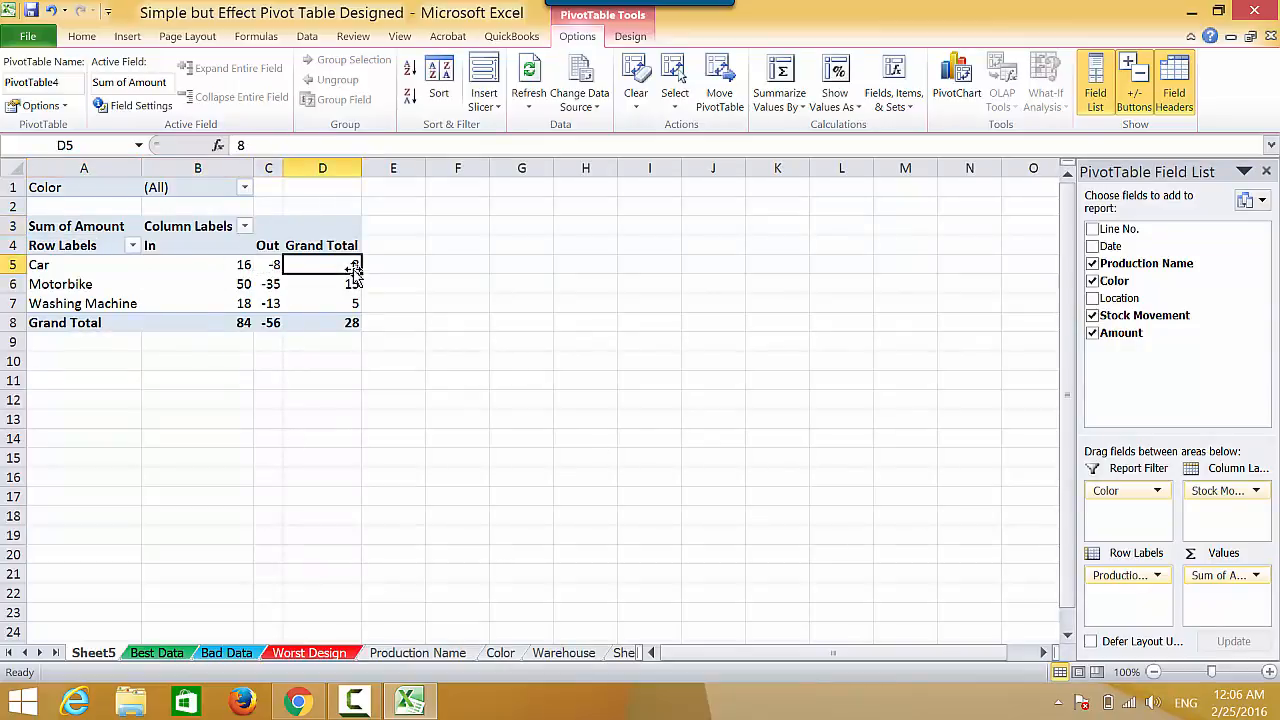
{"action": "mouse_move", "coordinate": [354, 265]}
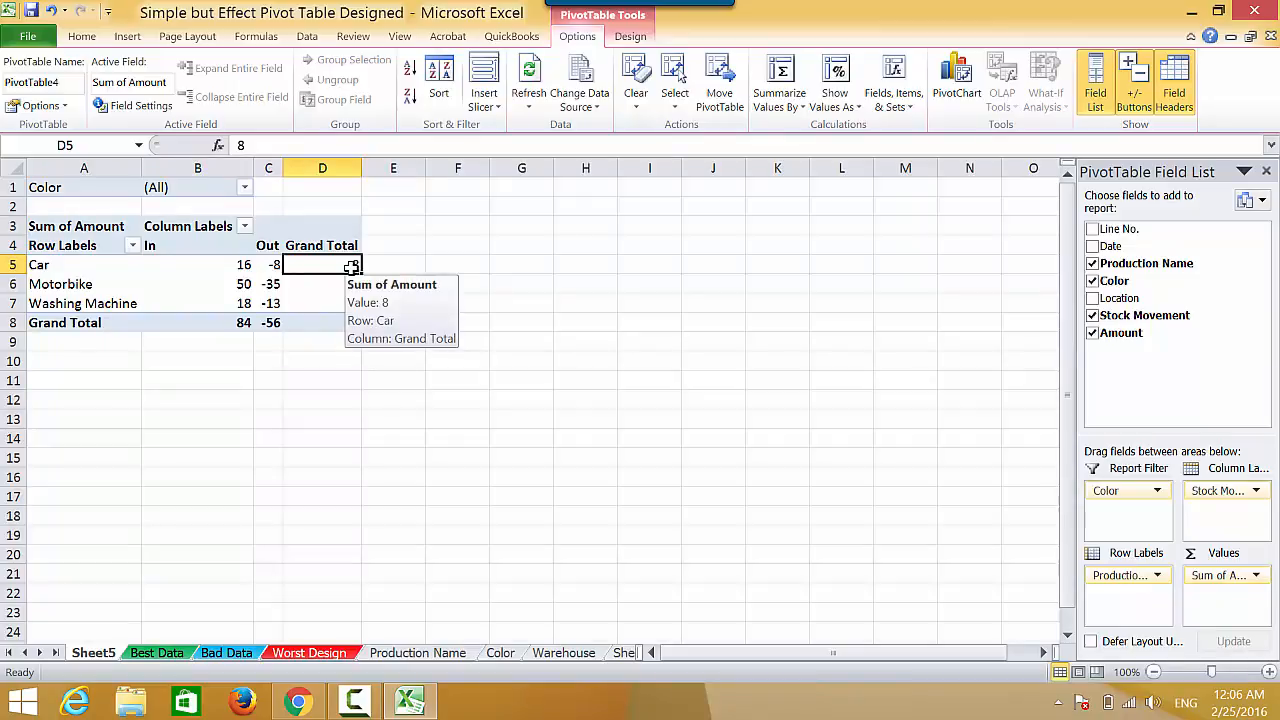
{"action": "left_click_drag", "start_coordinate": [1110, 246], "coordinate": [1126, 576]}
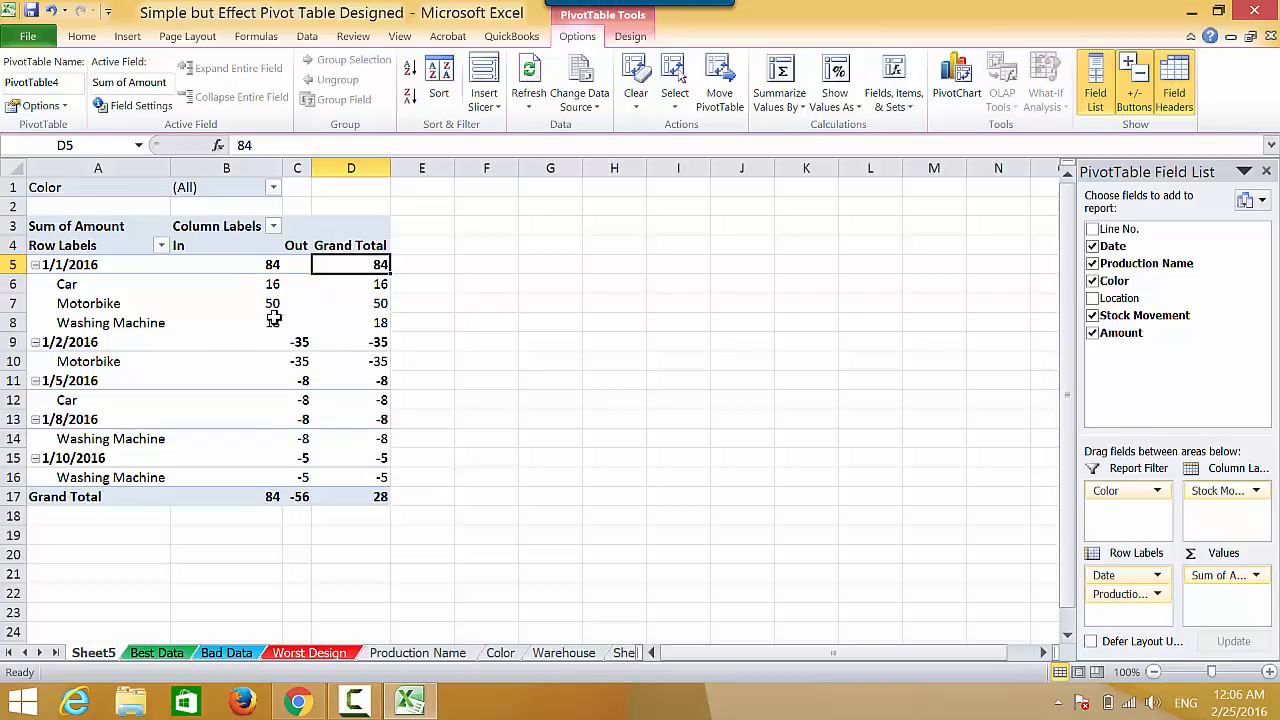
{"action": "left_click", "coordinate": [285, 288]}
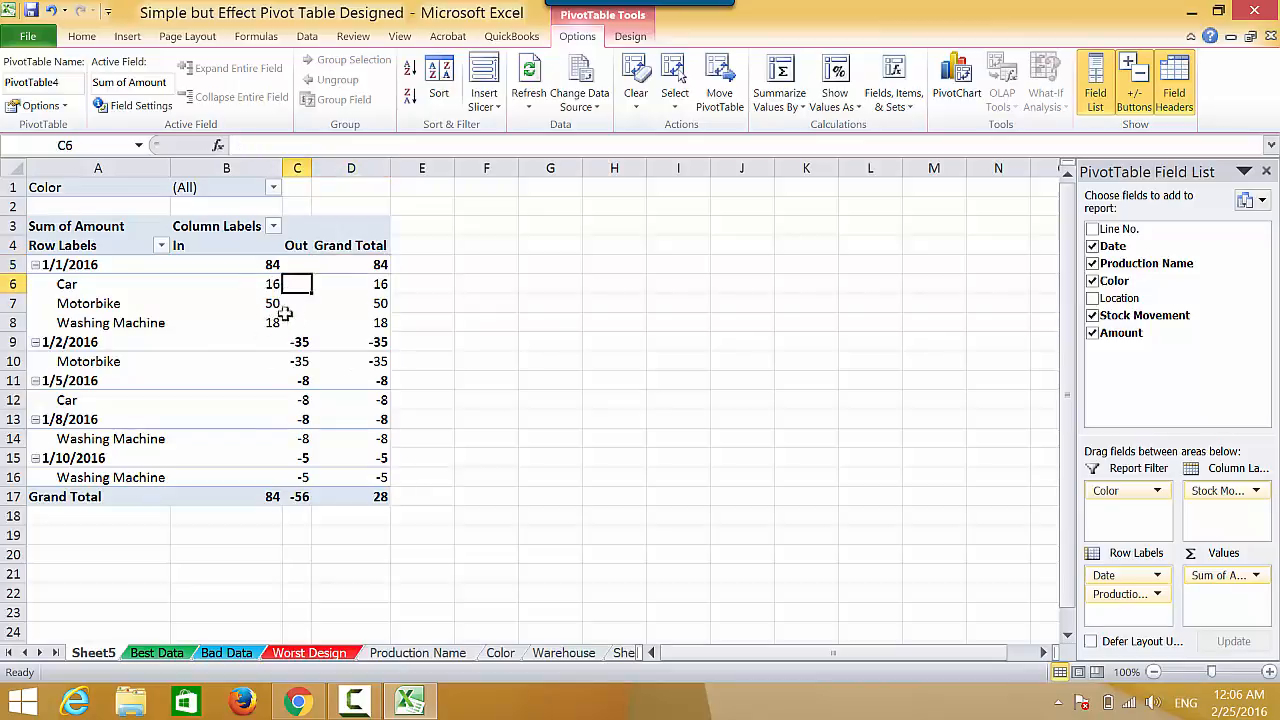
{"action": "left_click", "coordinate": [268, 305]}
{"action": "left_click", "coordinate": [274, 325]}
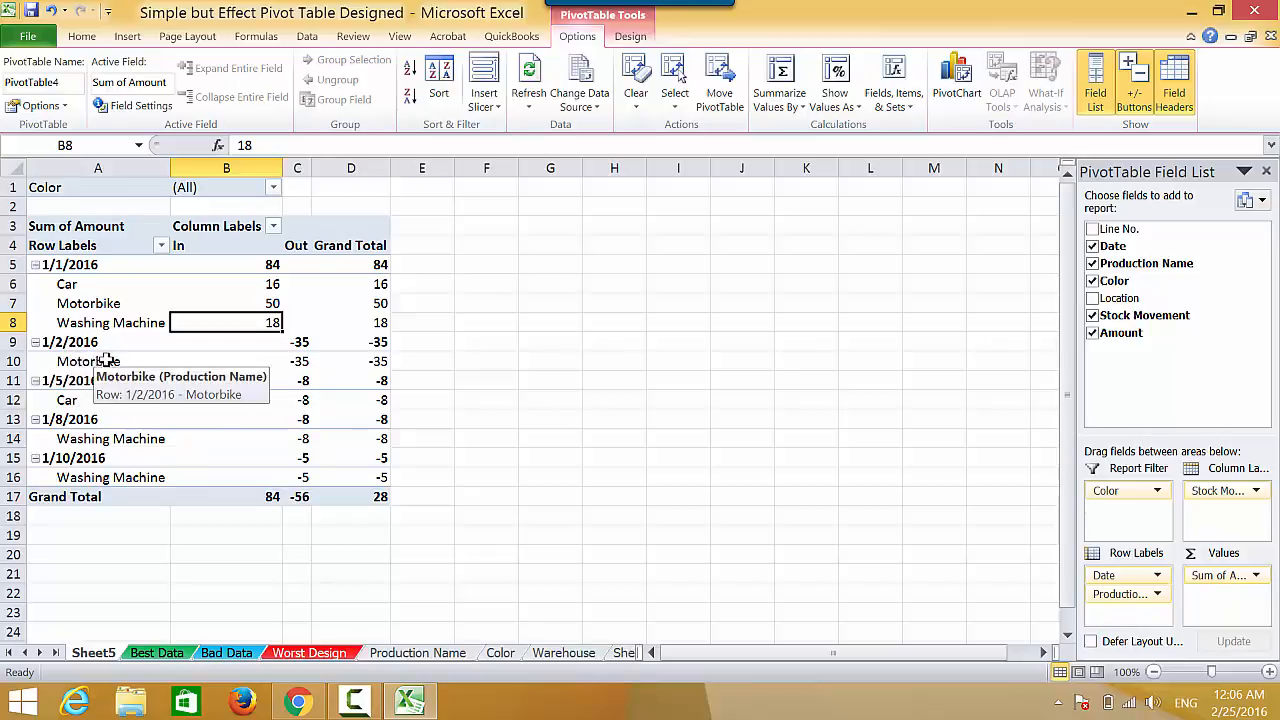
{"action": "left_click", "coordinate": [299, 361]}
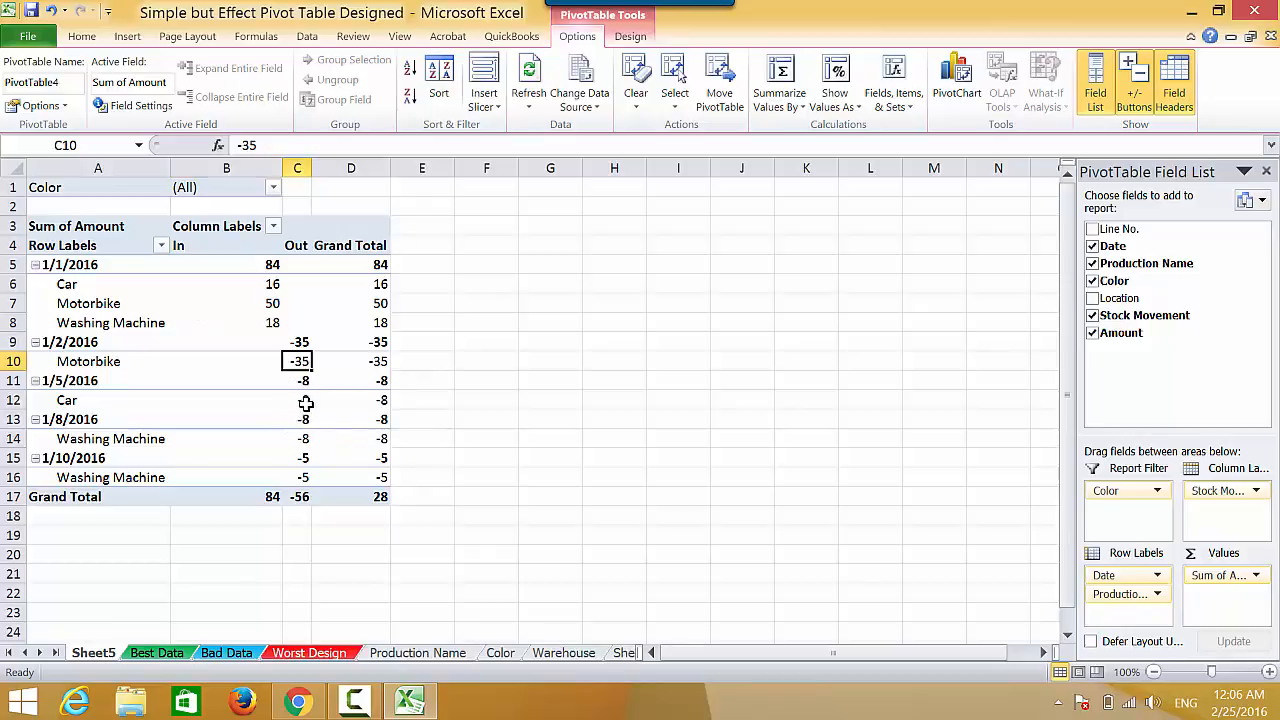
{"action": "left_click", "coordinate": [302, 400]}
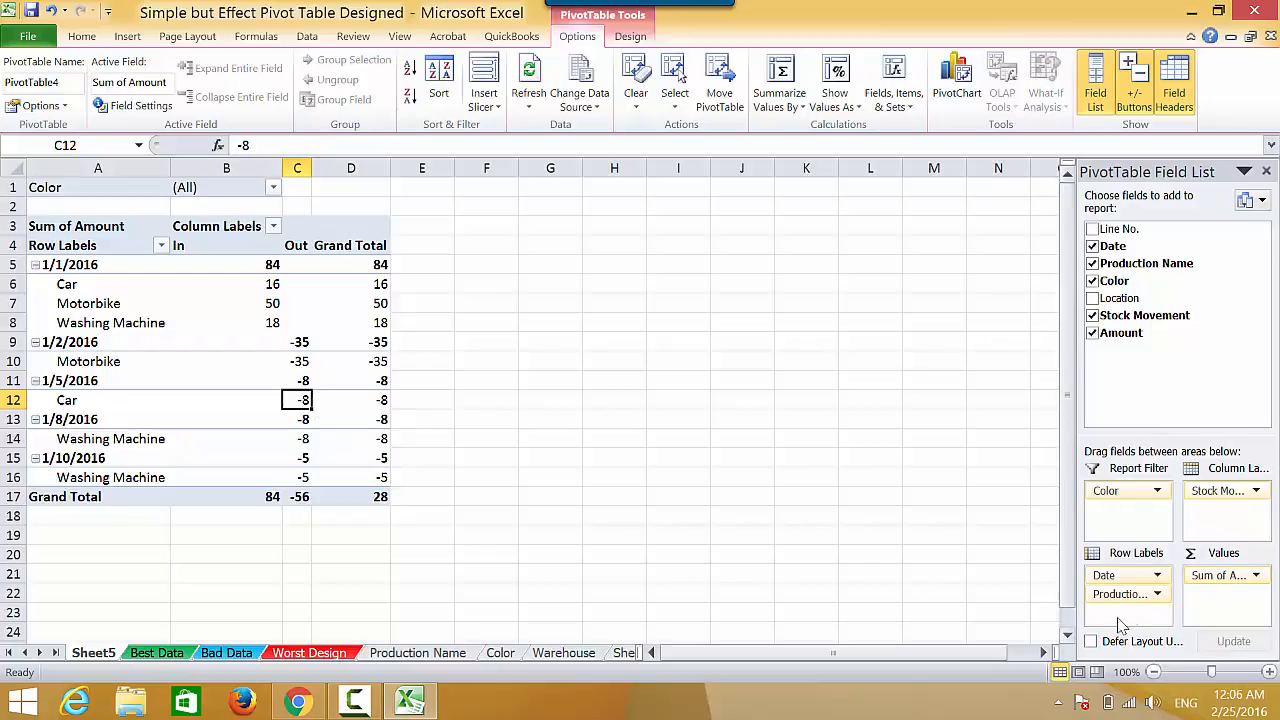
Place Date below Production Name in the row labels, then rearrange the layout to Color as row labels and Production Name as report filter
{"action": "left_click_drag", "start_coordinate": [1120, 578], "coordinate": [1132, 611]}
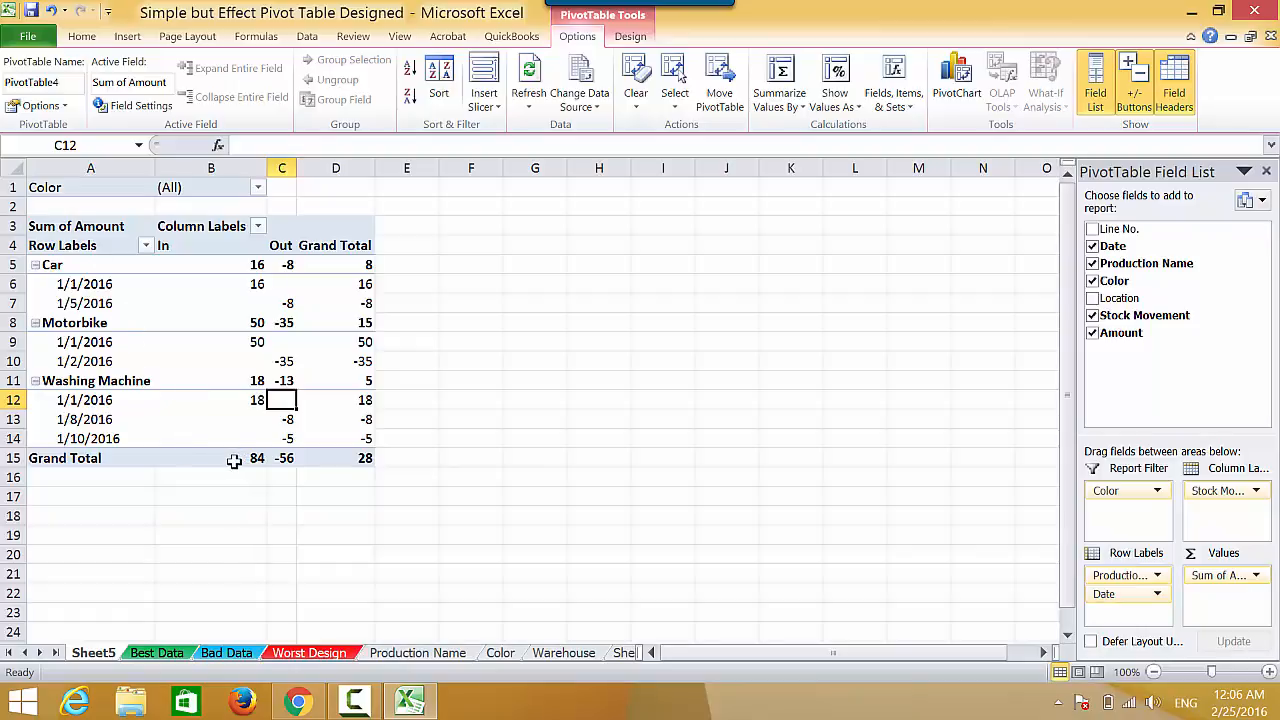
{"action": "left_click_drag", "start_coordinate": [1118, 576], "coordinate": [1143, 395]}
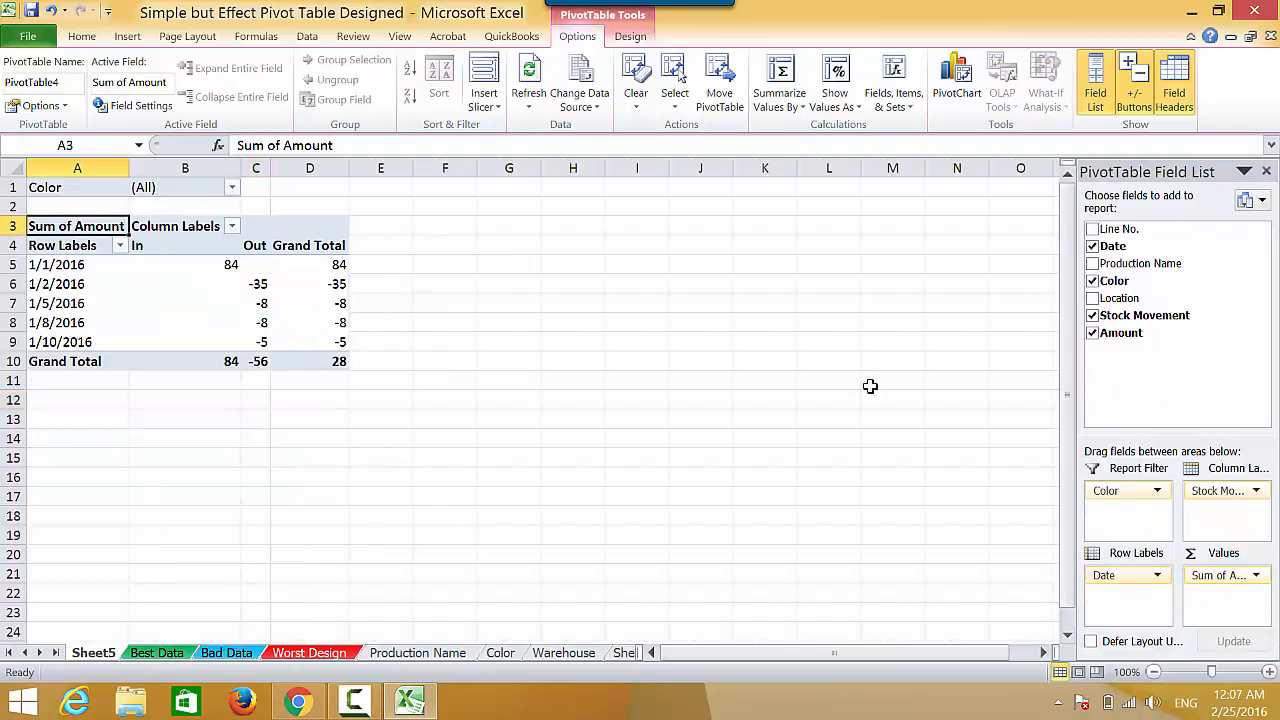
{"action": "mouse_move", "coordinate": [310, 325]}
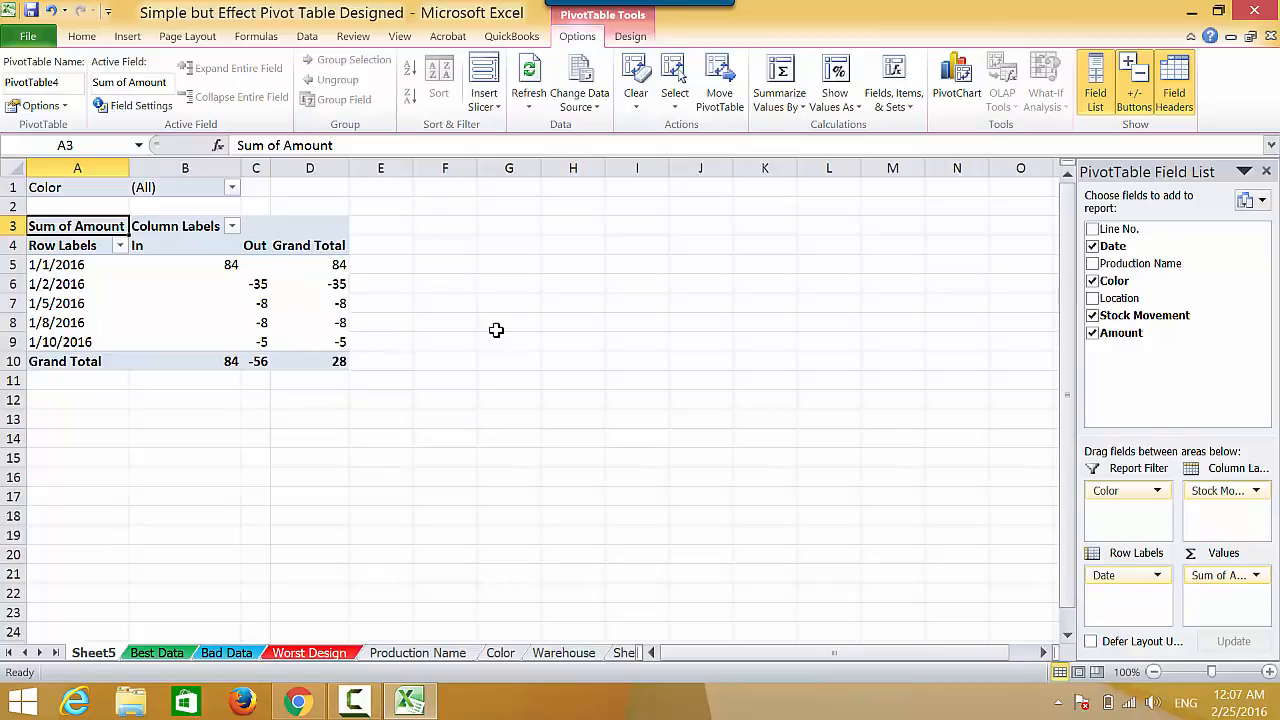
{"action": "left_click_drag", "start_coordinate": [1122, 268], "coordinate": [1160, 402]}
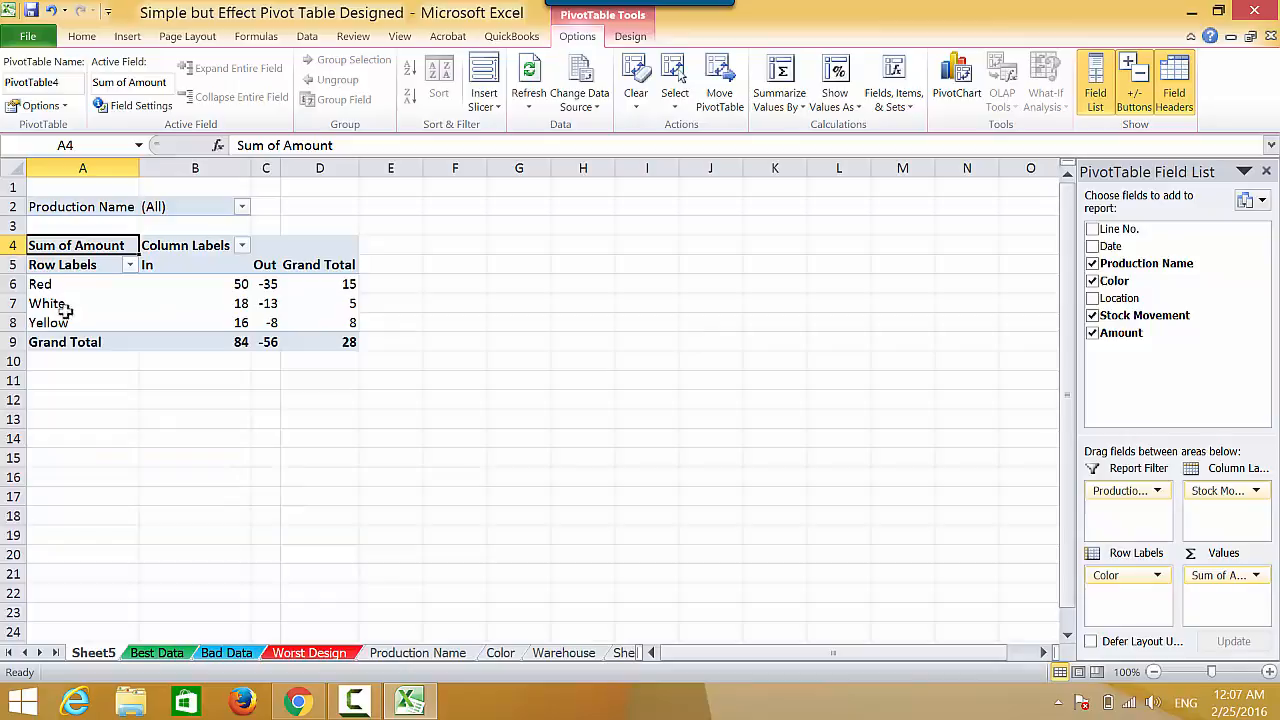
Filter the pivot table by Car with the Production Name report filter, then reset the filter to all products
{"action": "left_click", "coordinate": [242, 208]}
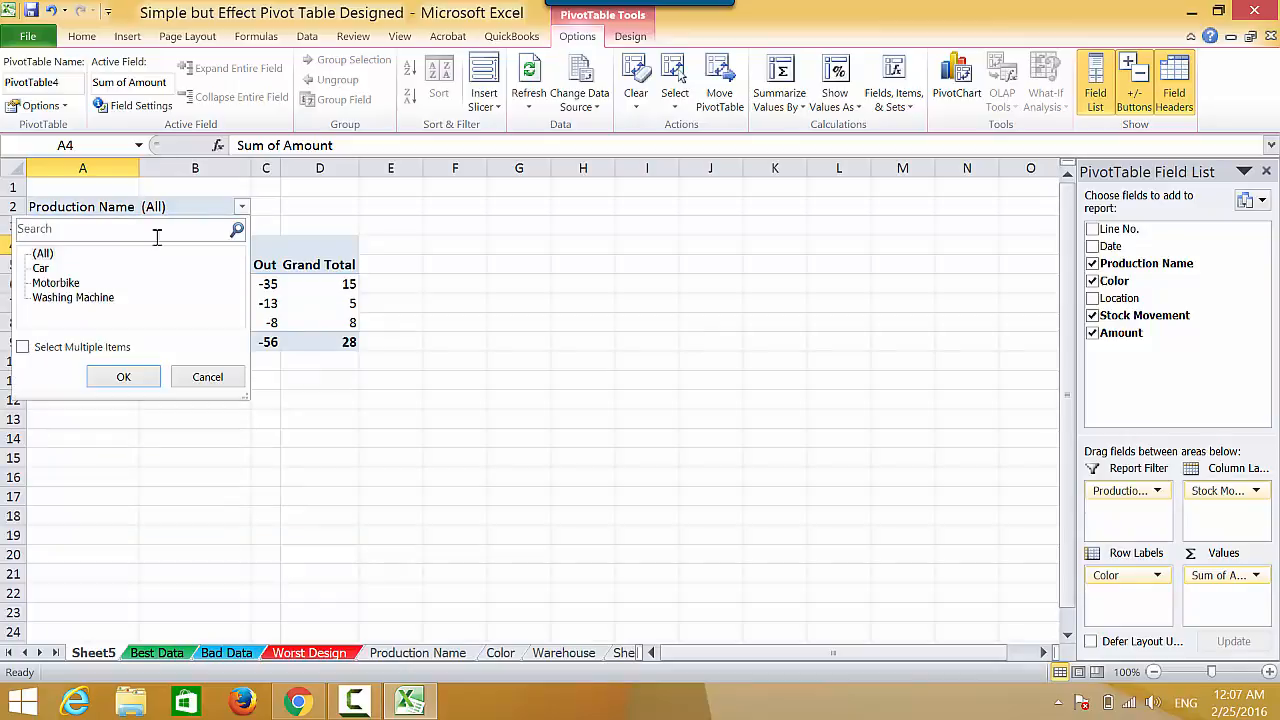
{"action": "left_click", "coordinate": [40, 269]}
{"action": "left_click", "coordinate": [123, 377]}
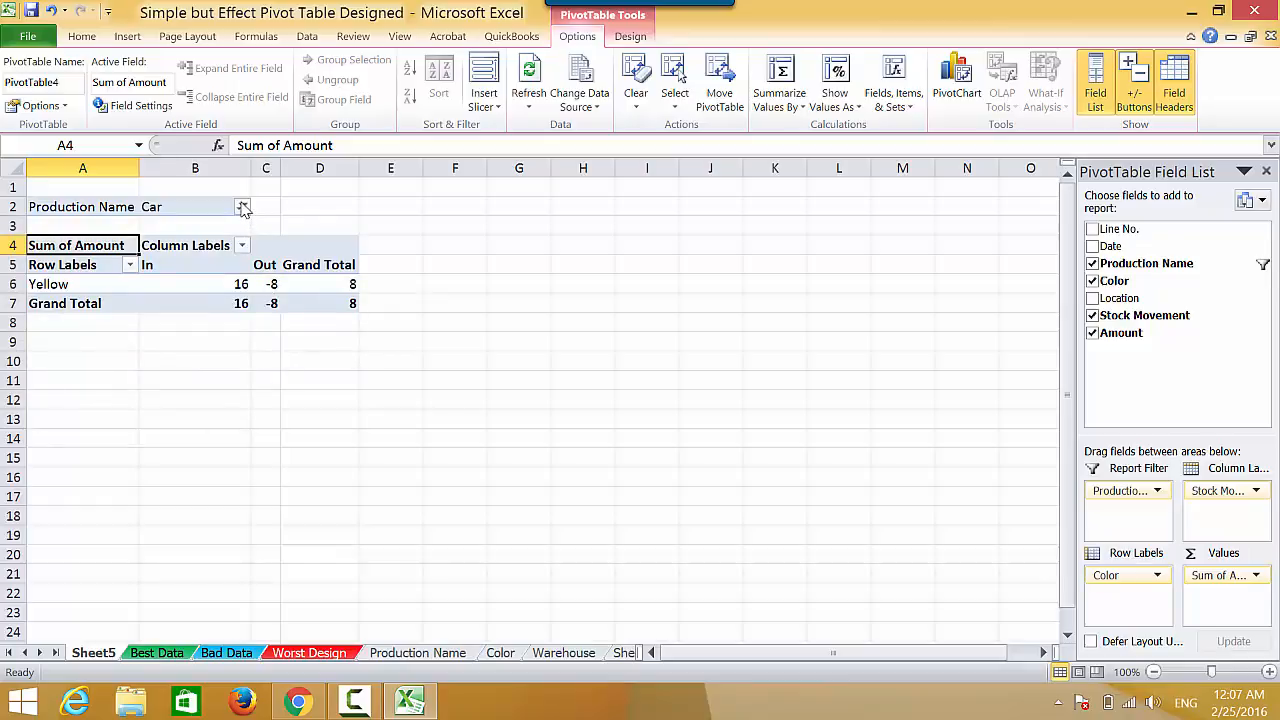
{"action": "left_click", "coordinate": [243, 208]}
{"action": "left_click", "coordinate": [42, 254]}
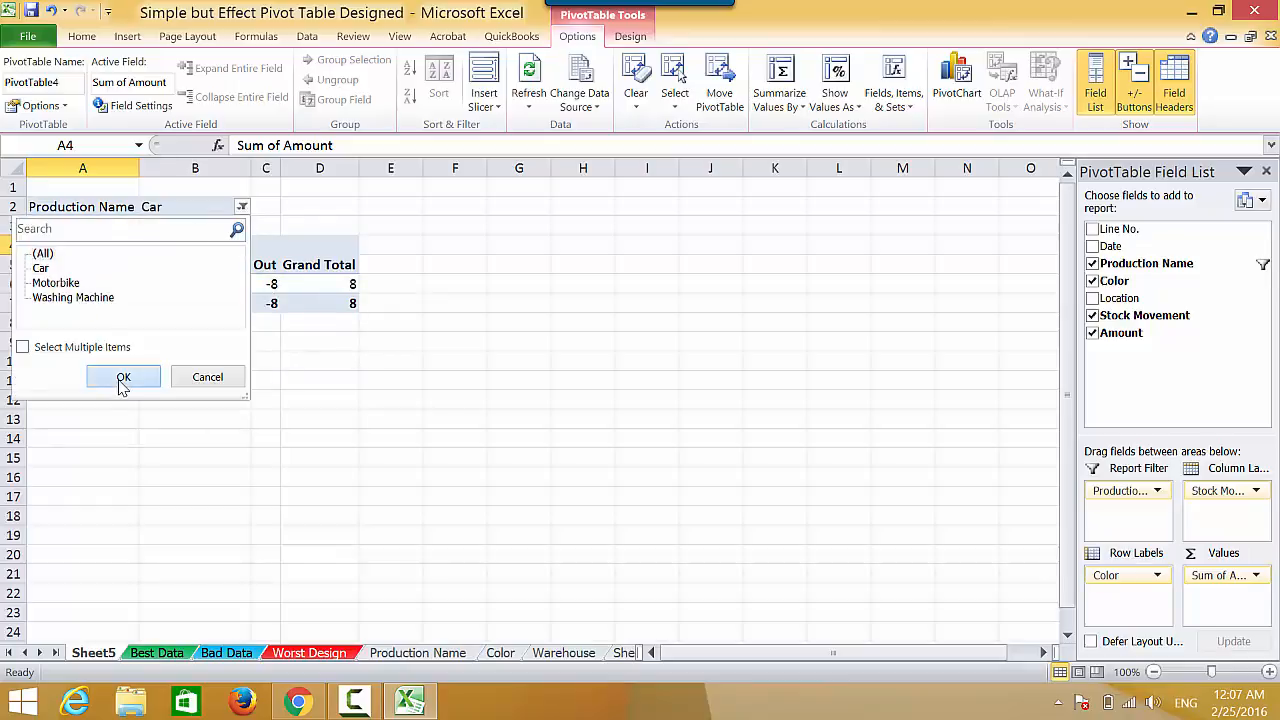
{"action": "left_click", "coordinate": [123, 377]}
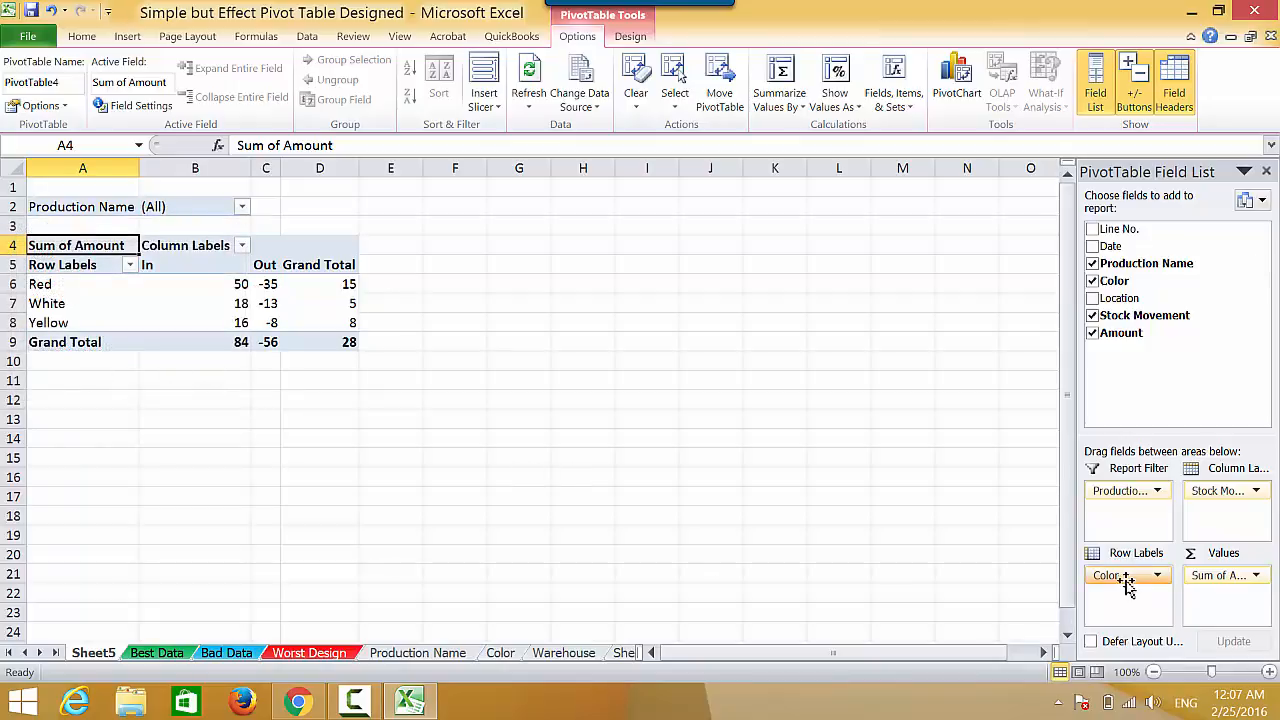
Move Color below Stock Movement in the column labels and Production Name to the row labels, and check the Car row's amounts
{"action": "left_click_drag", "start_coordinate": [1127, 586], "coordinate": [1233, 515]}
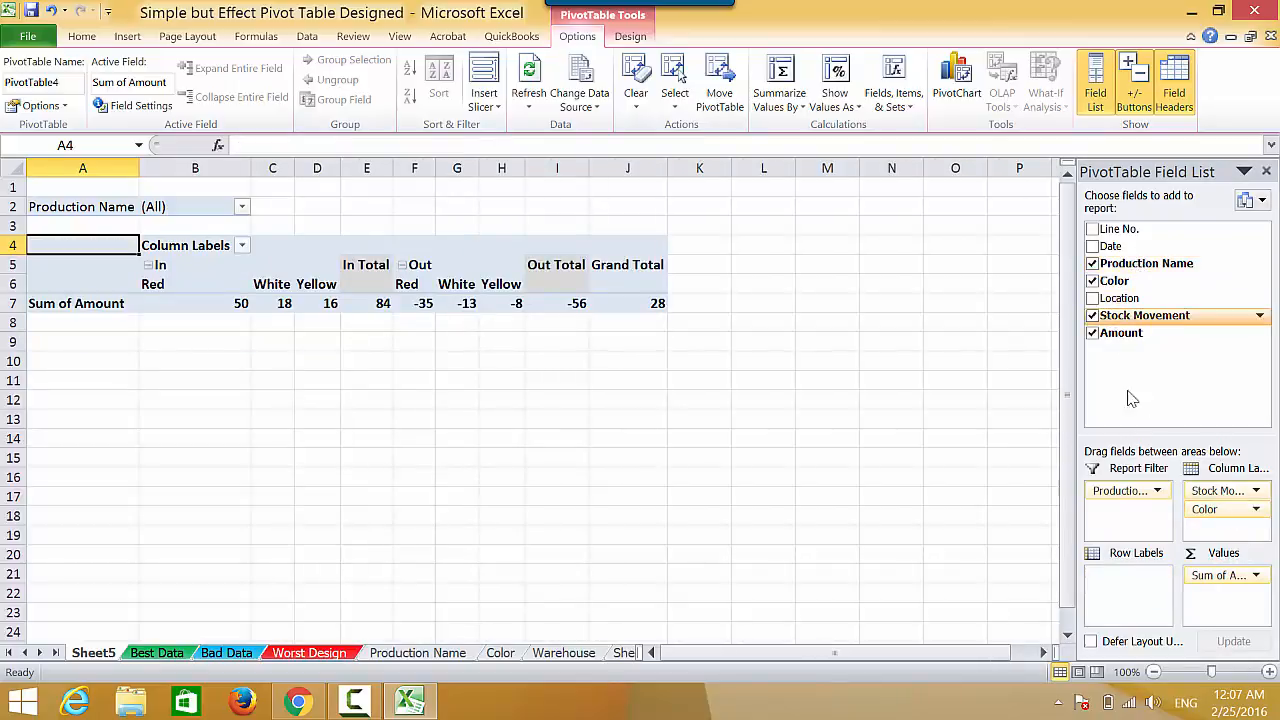
{"action": "left_click_drag", "start_coordinate": [1113, 503], "coordinate": [1108, 594]}
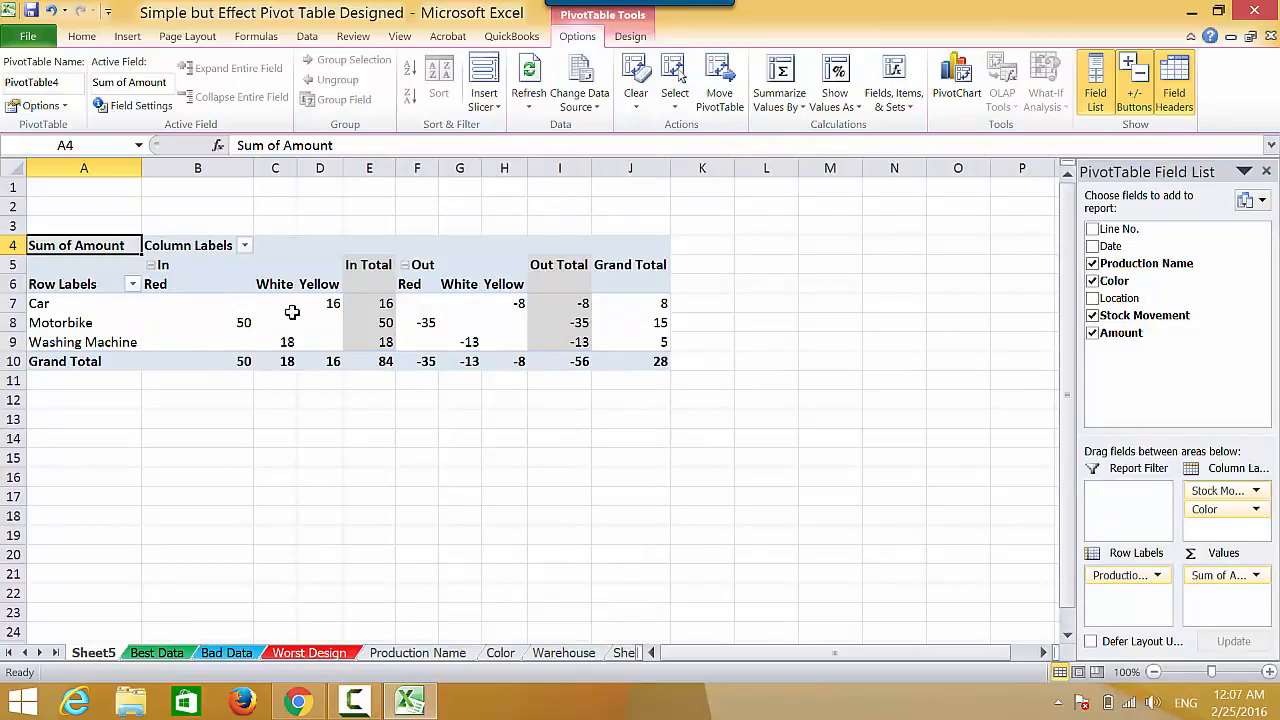
{"action": "left_click", "coordinate": [331, 304]}
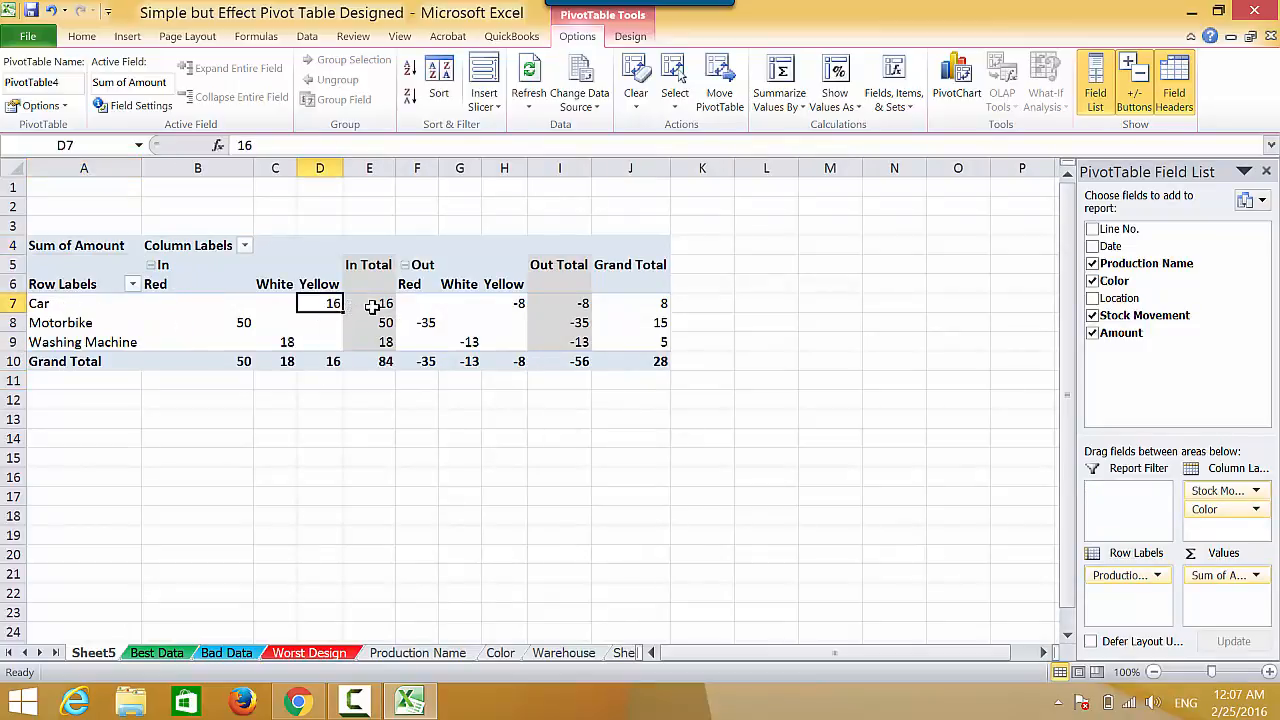
{"action": "left_click", "coordinate": [509, 309]}
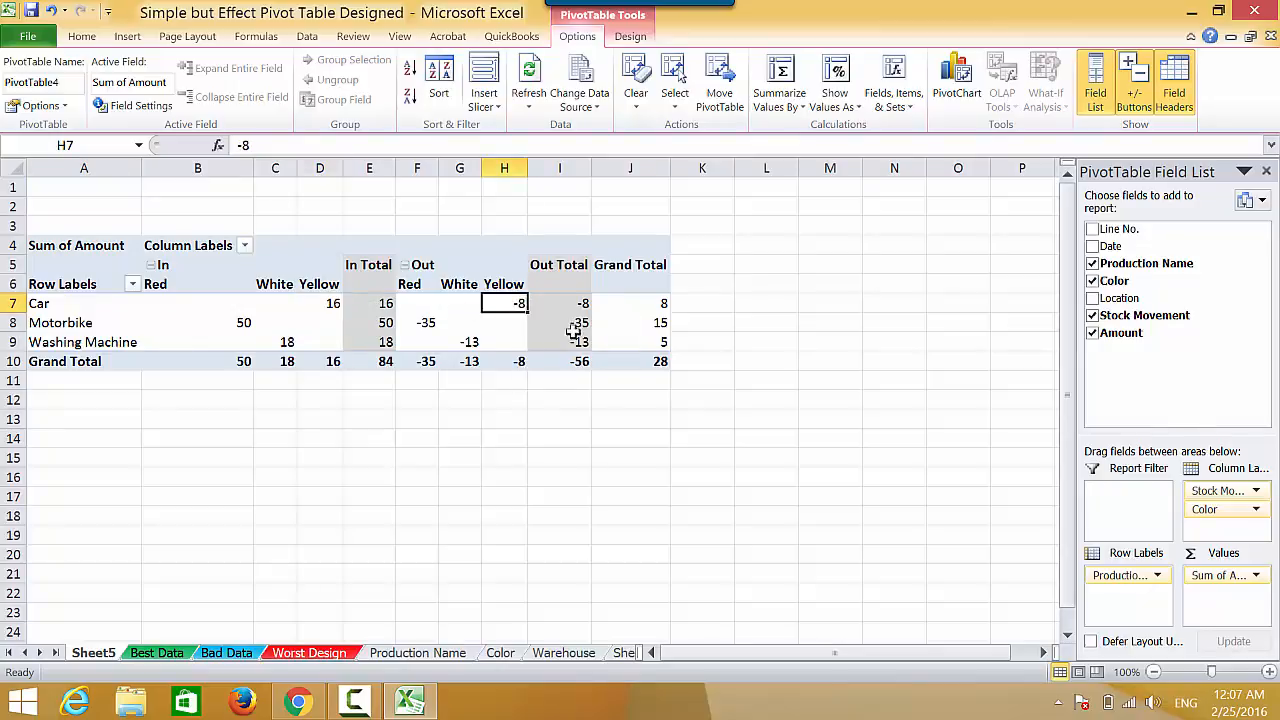
{"action": "left_click", "coordinate": [666, 305]}
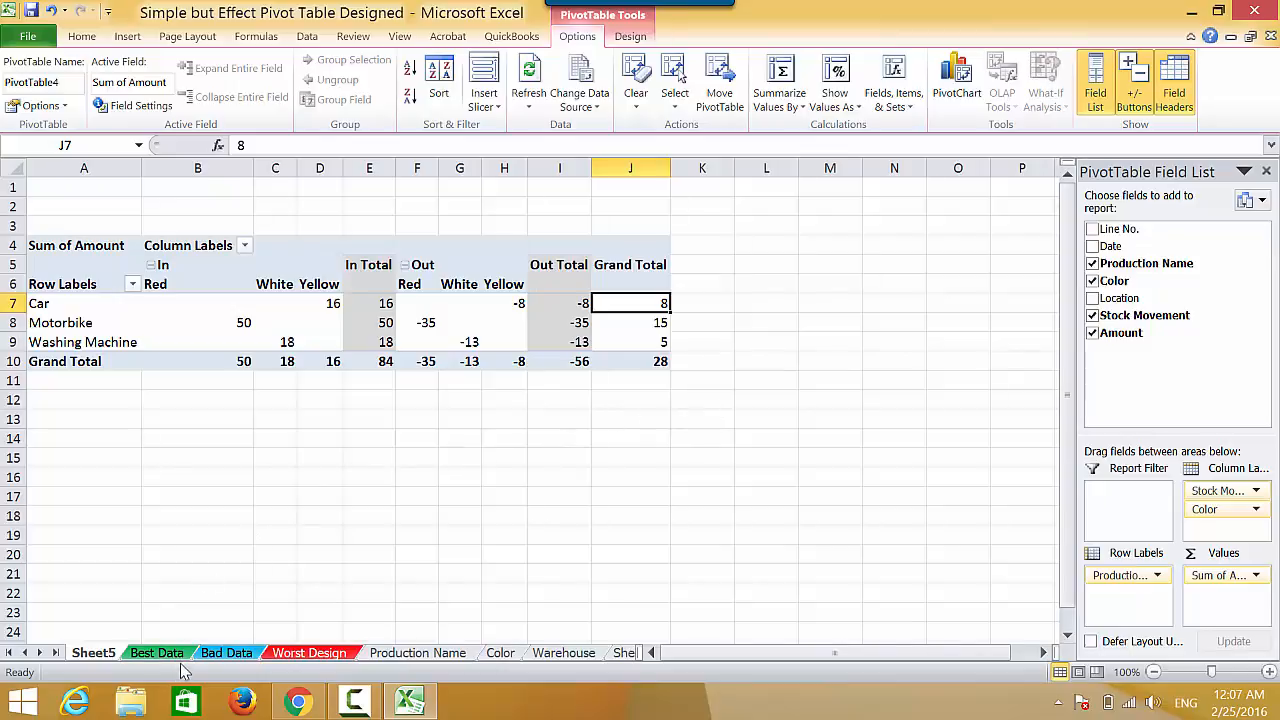
Examine the spellings of the production names and locations on the Bad Data sheet
{"action": "left_click", "coordinate": [228, 656]}
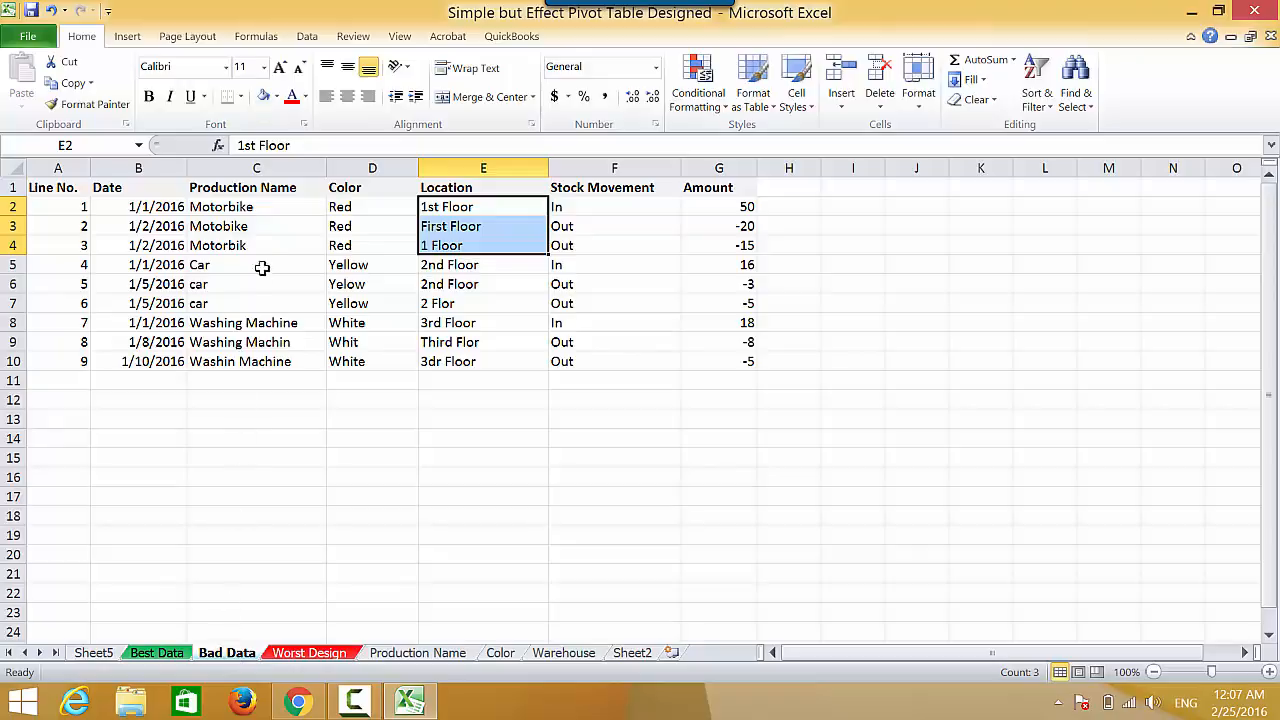
{"action": "left_click_drag", "start_coordinate": [284, 208], "coordinate": [277, 247]}
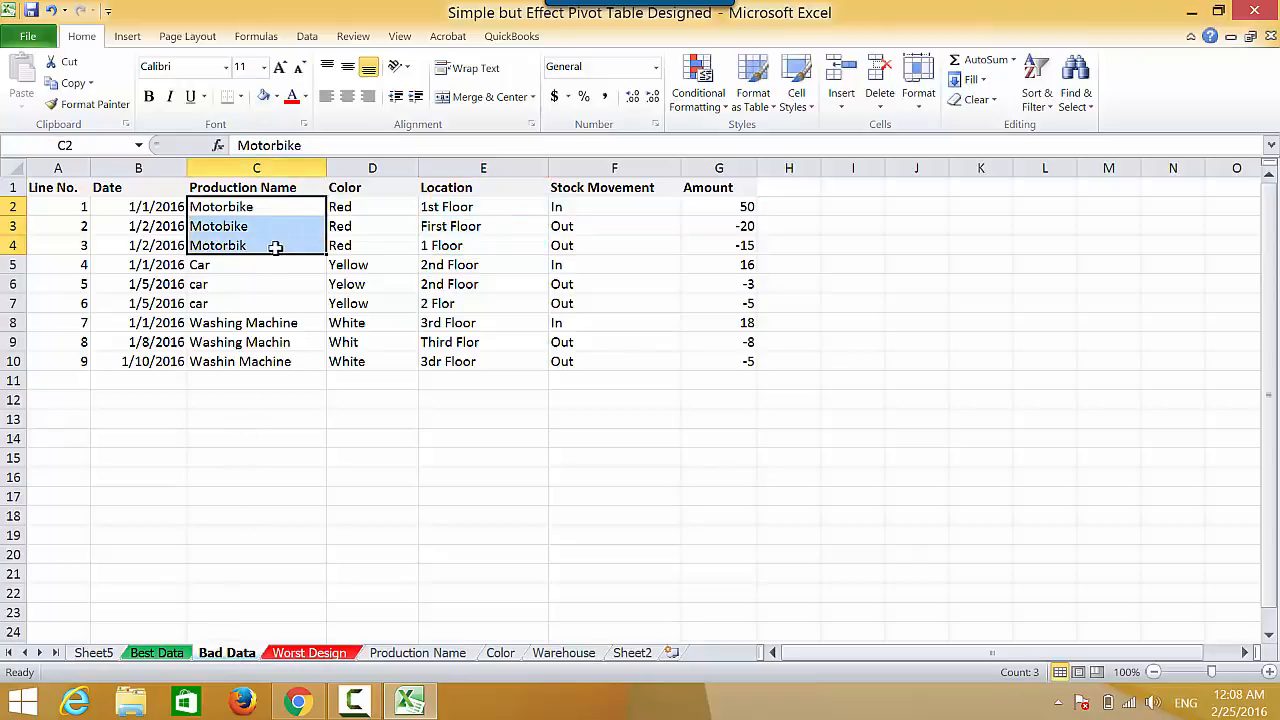
{"action": "left_click_drag", "start_coordinate": [268, 323], "coordinate": [279, 371]}
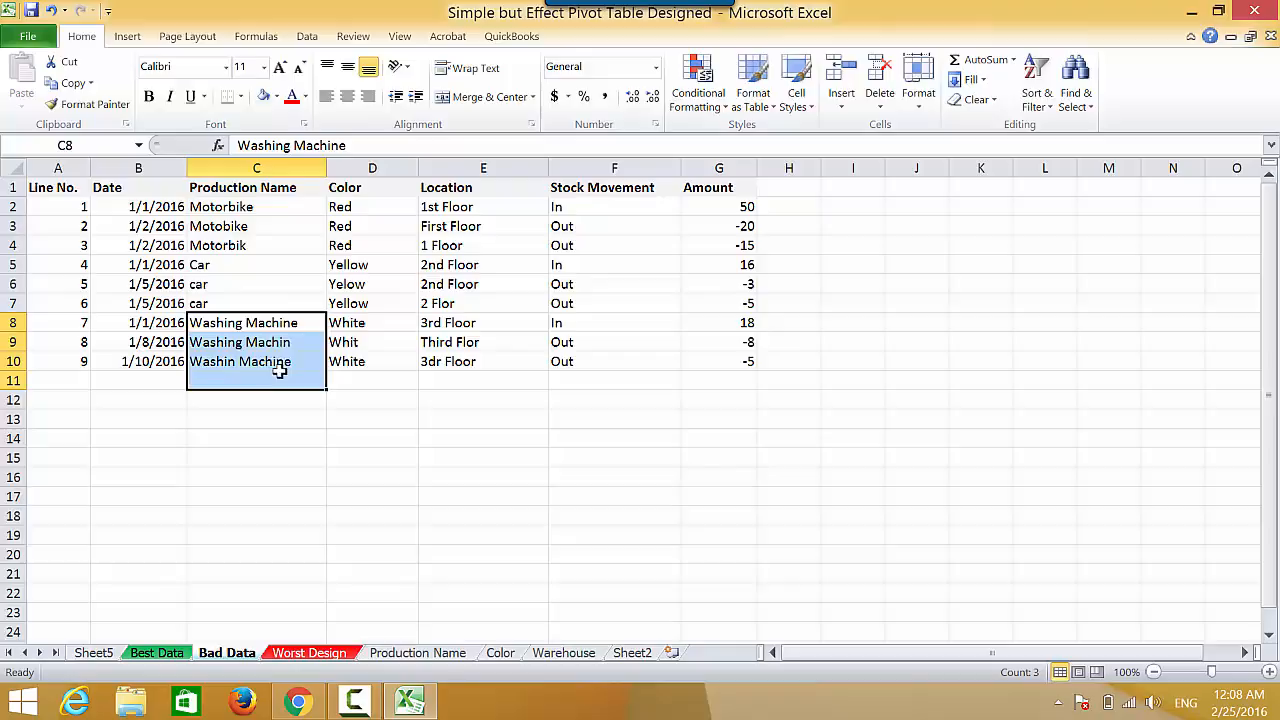
{"action": "left_click", "coordinate": [443, 342]}
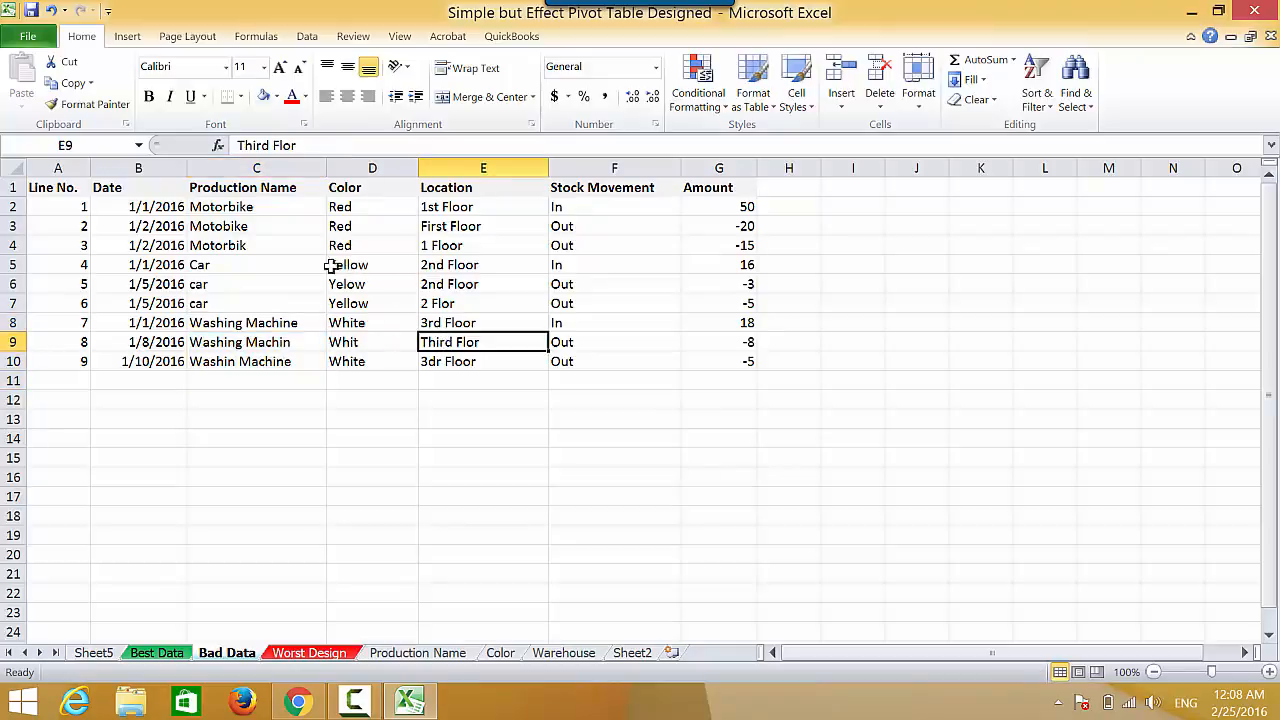
Create a pivot table from the Bad Data range A1:G10 on a new worksheet
{"action": "left_click", "coordinate": [69, 203]}
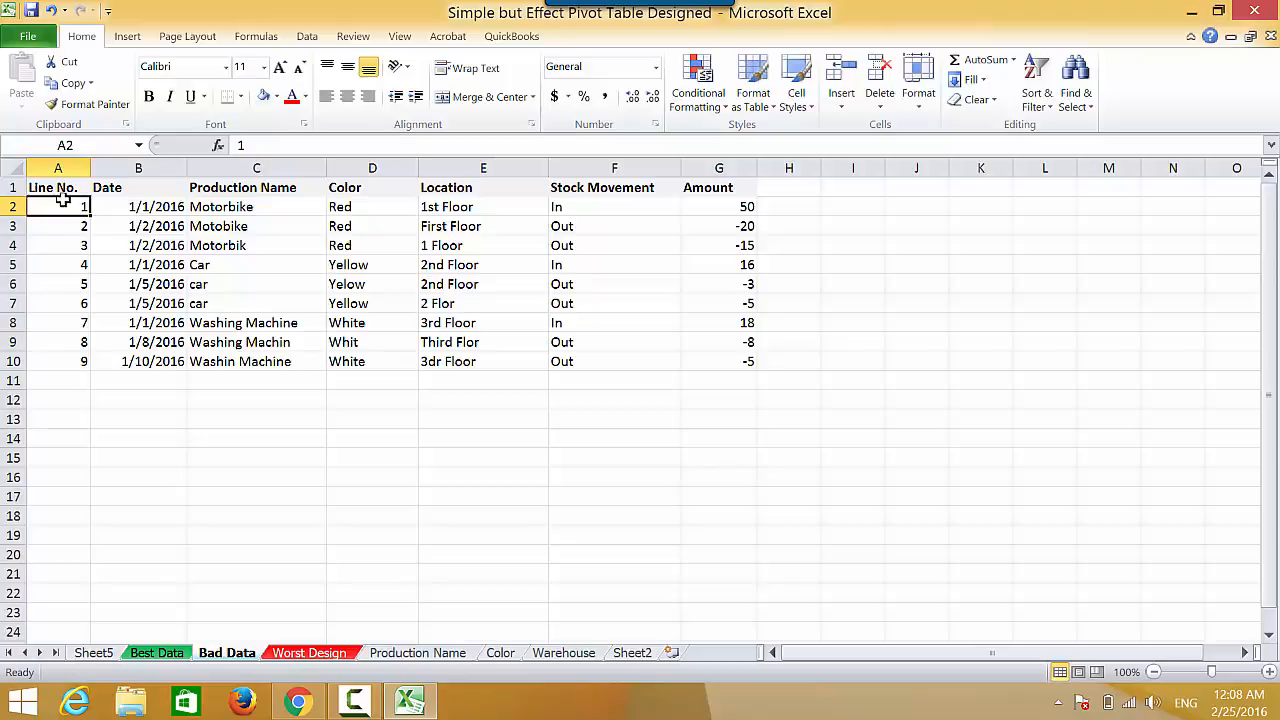
{"action": "left_click", "coordinate": [133, 40]}
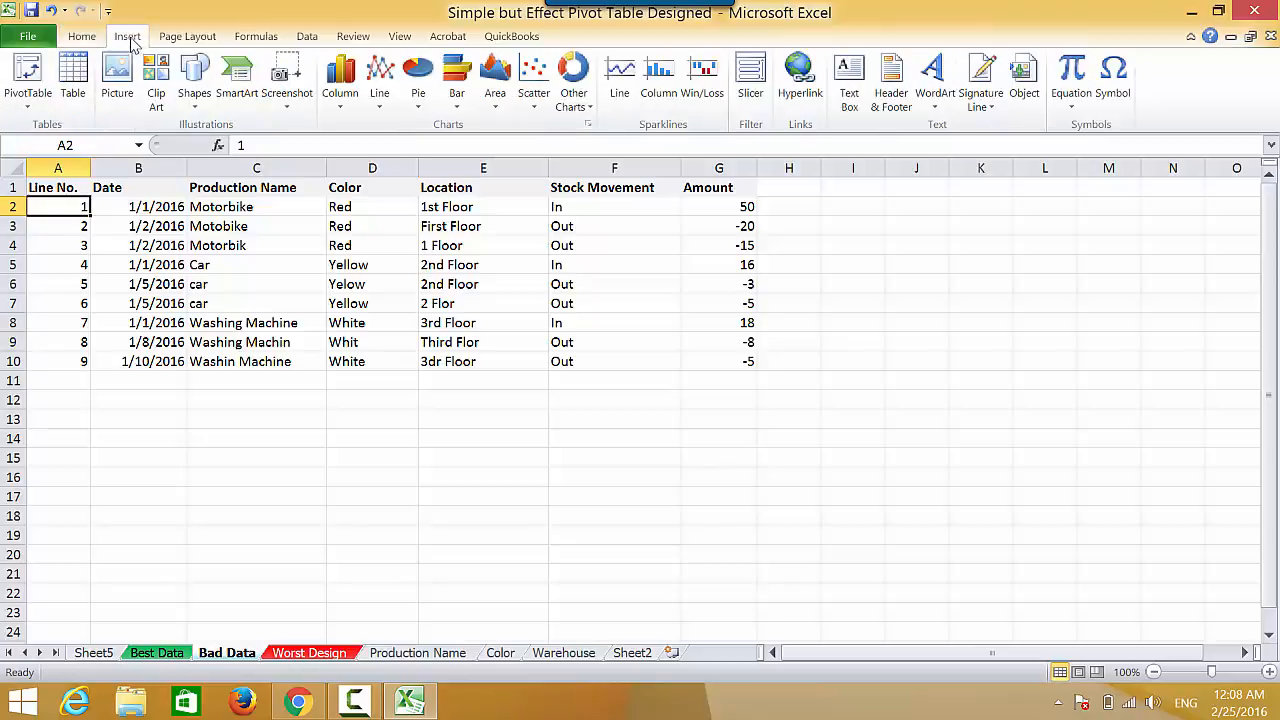
{"action": "left_click", "coordinate": [28, 75]}
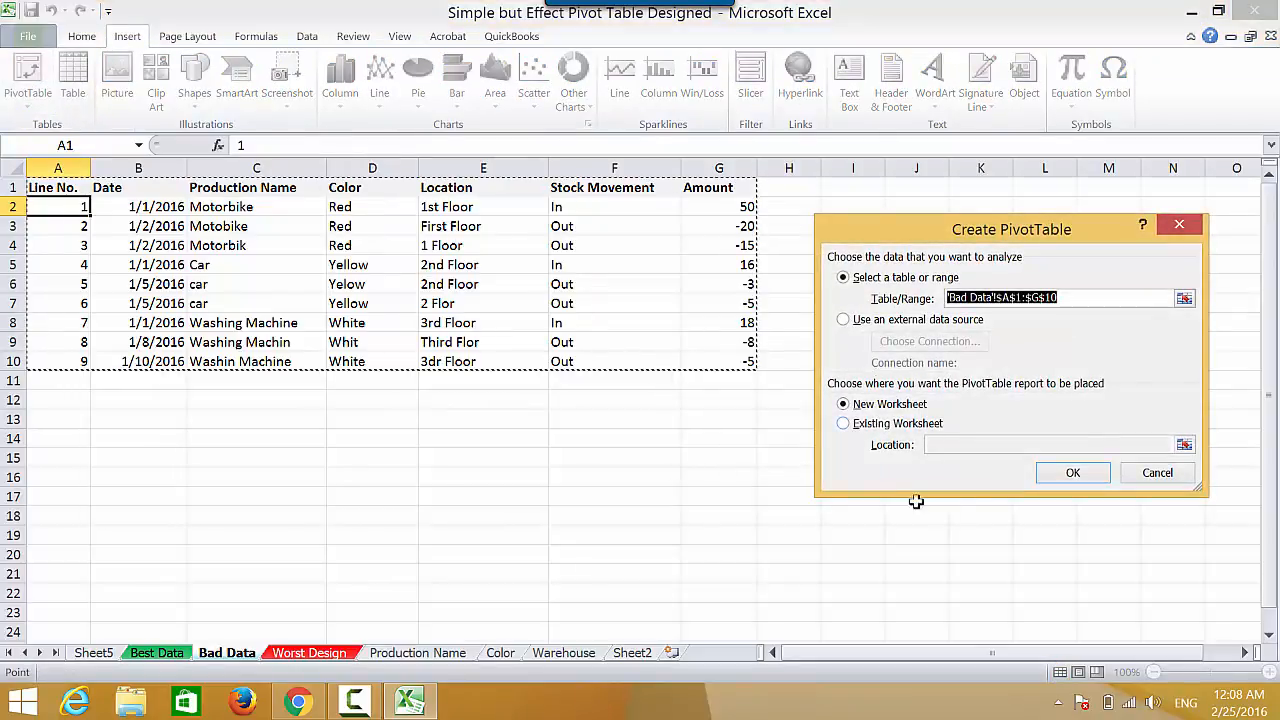
{"action": "left_click", "coordinate": [1075, 473]}
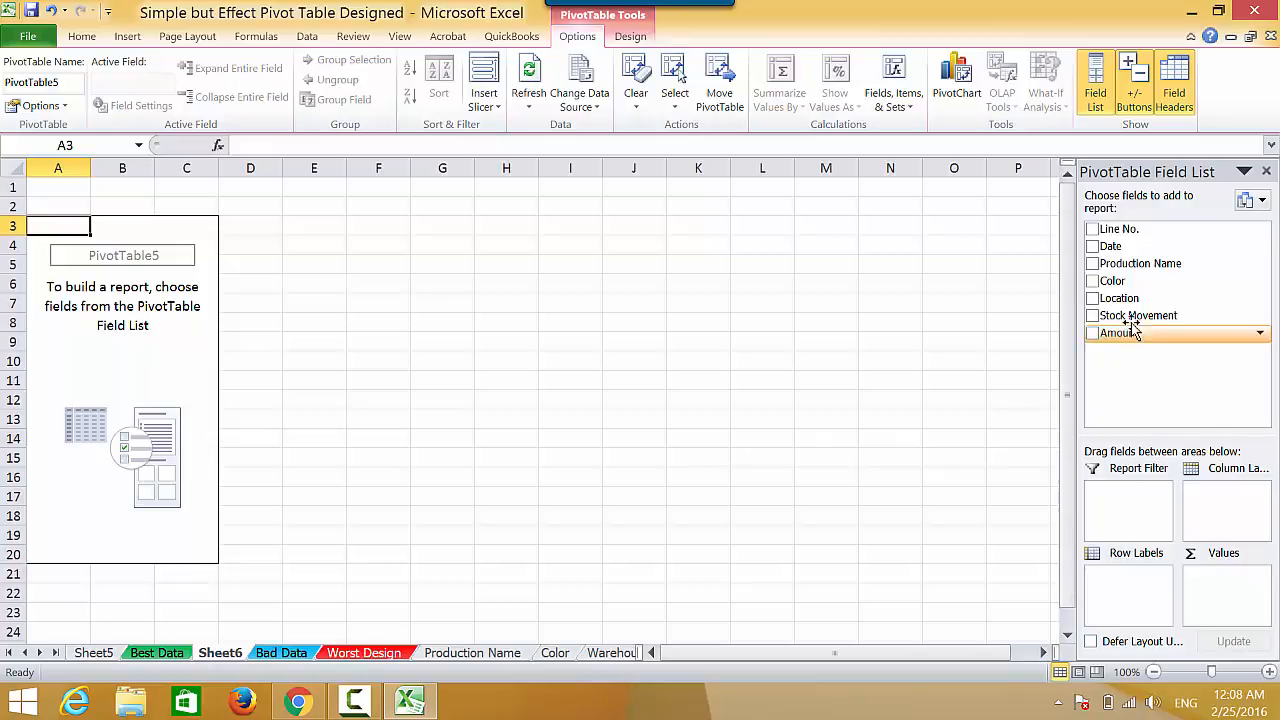
Add Production Name to the row labels and Amount to the values, and check the sums for Car and the Motorbike spelling variants
{"action": "left_click_drag", "start_coordinate": [1140, 263], "coordinate": [1120, 600]}
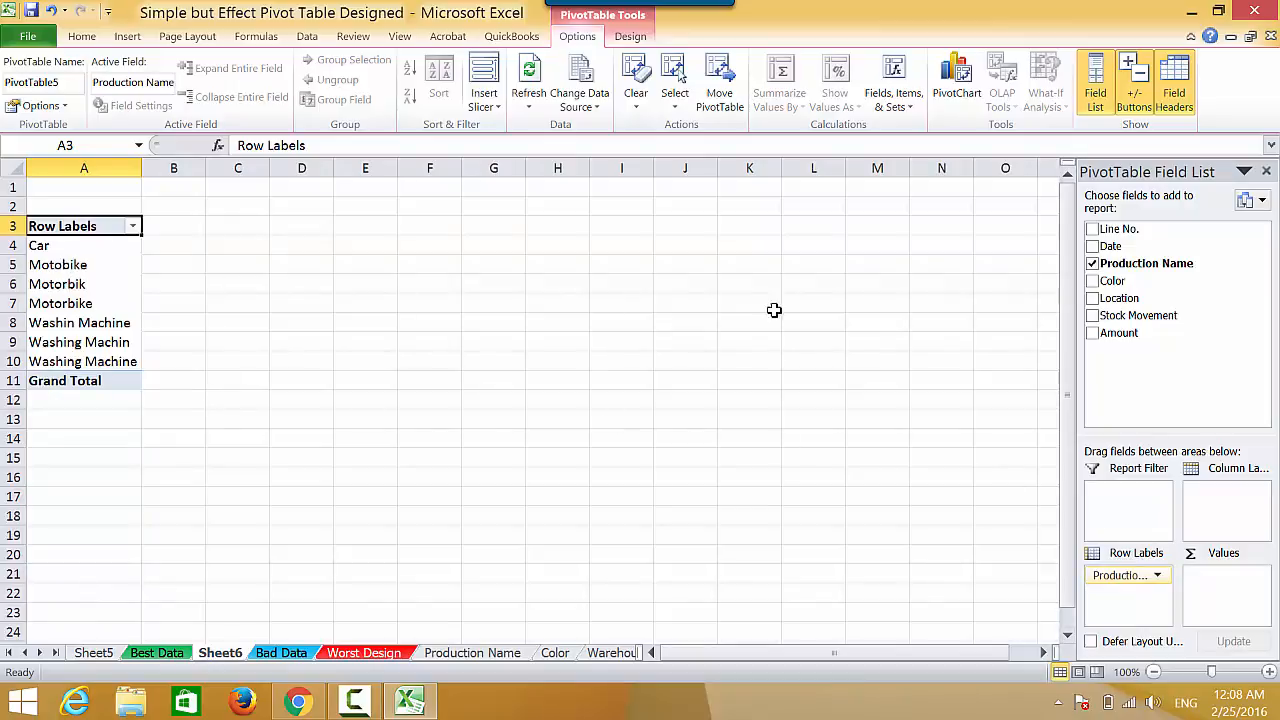
{"action": "left_click_drag", "start_coordinate": [1118, 333], "coordinate": [1210, 609]}
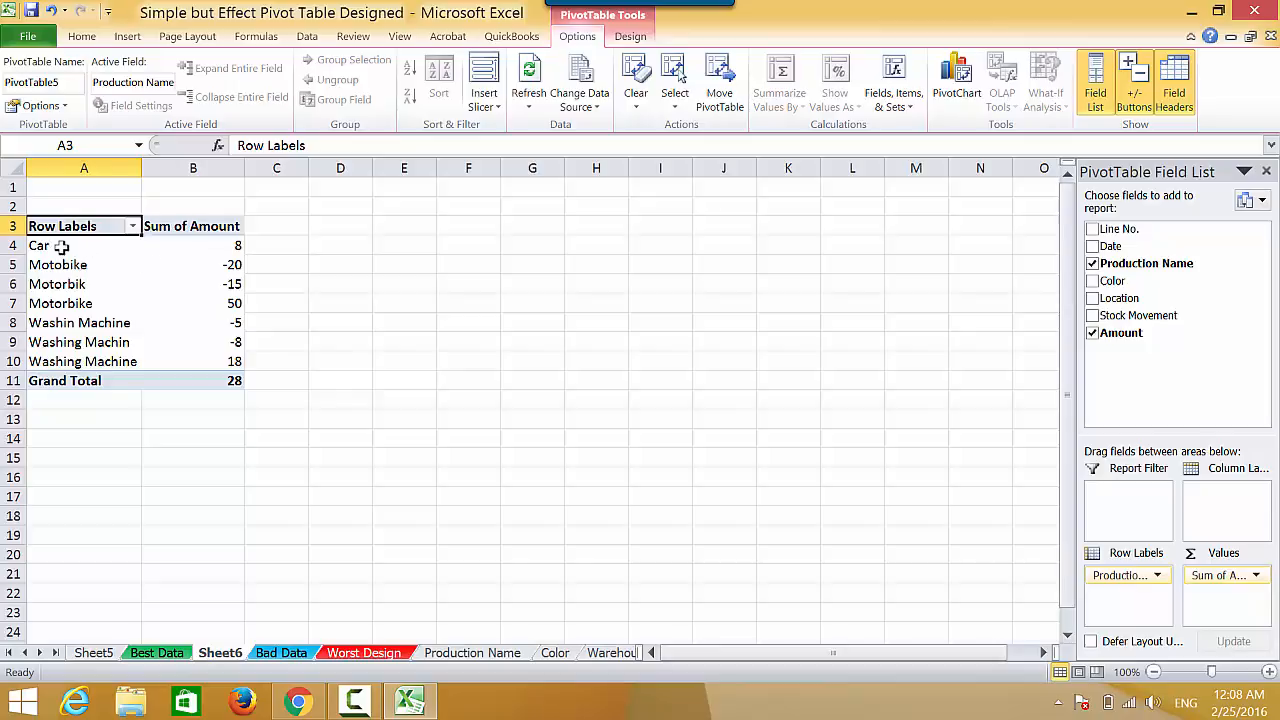
{"action": "left_click", "coordinate": [234, 246]}
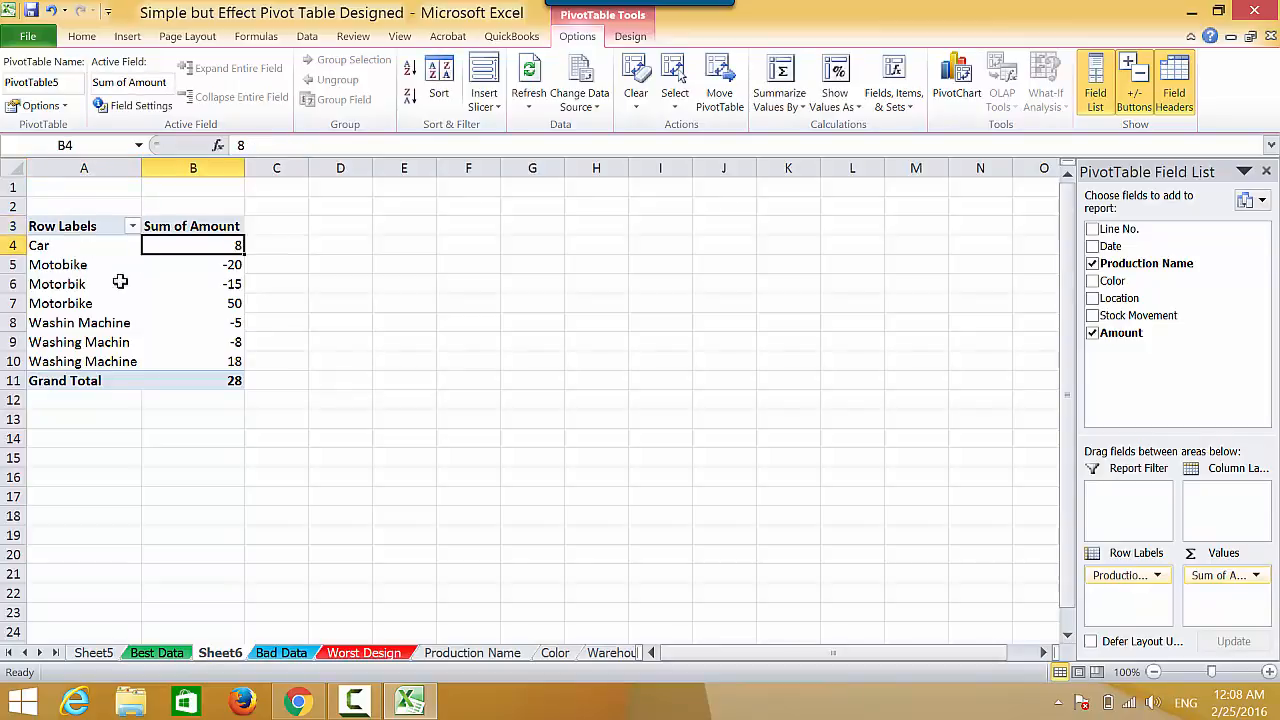
{"action": "left_click", "coordinate": [234, 264]}
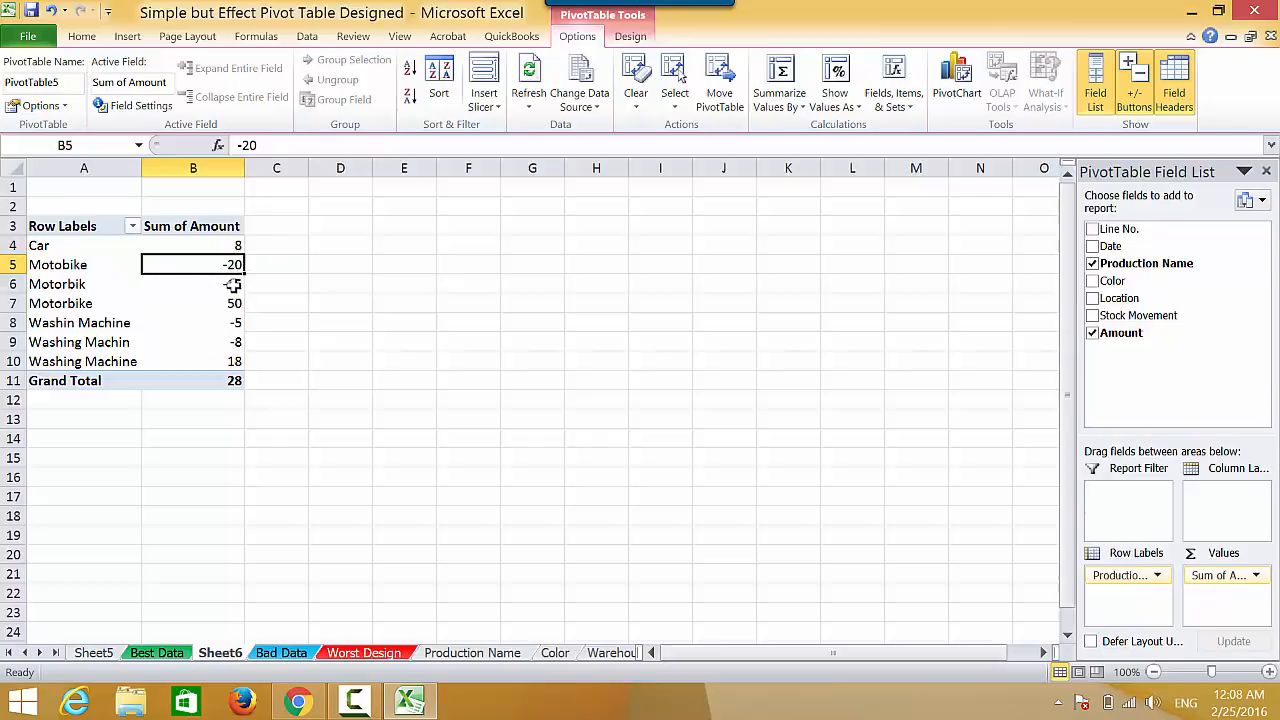
{"action": "left_click", "coordinate": [232, 284]}
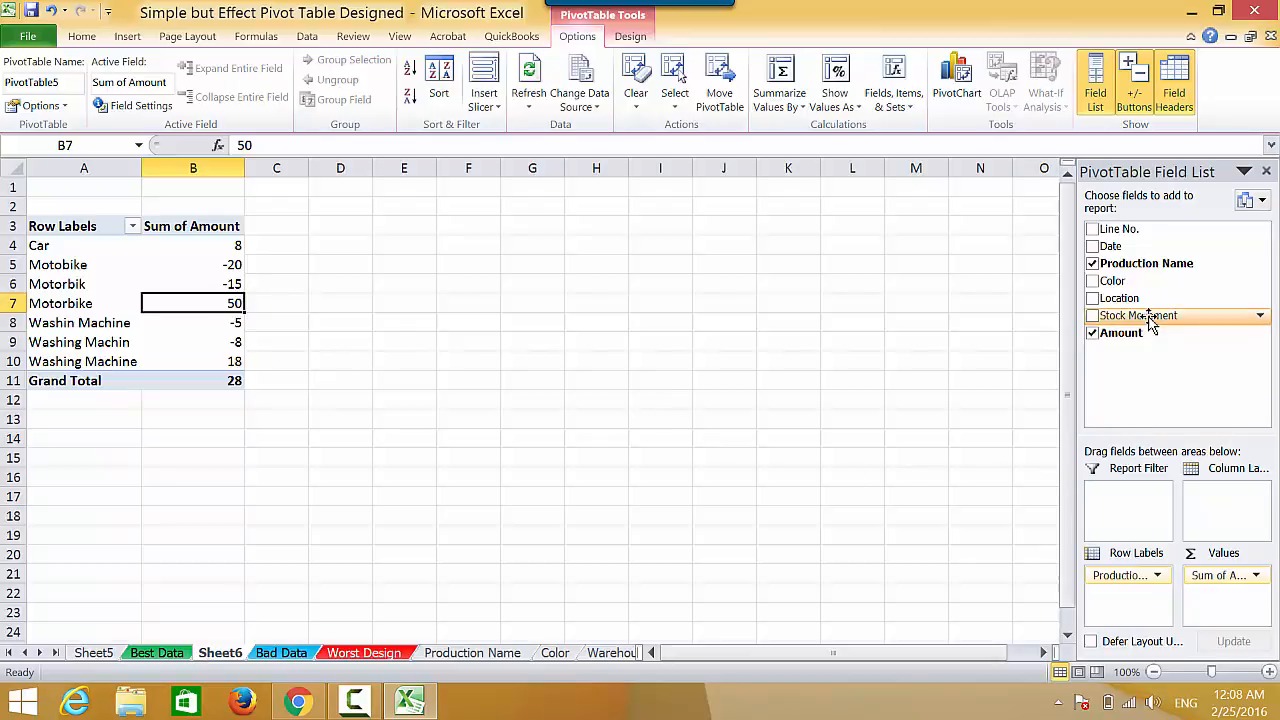
Add Stock Movement to the column labels and replace Production Name with Location in the row labels
{"action": "left_click_drag", "start_coordinate": [1160, 318], "coordinate": [1220, 505]}
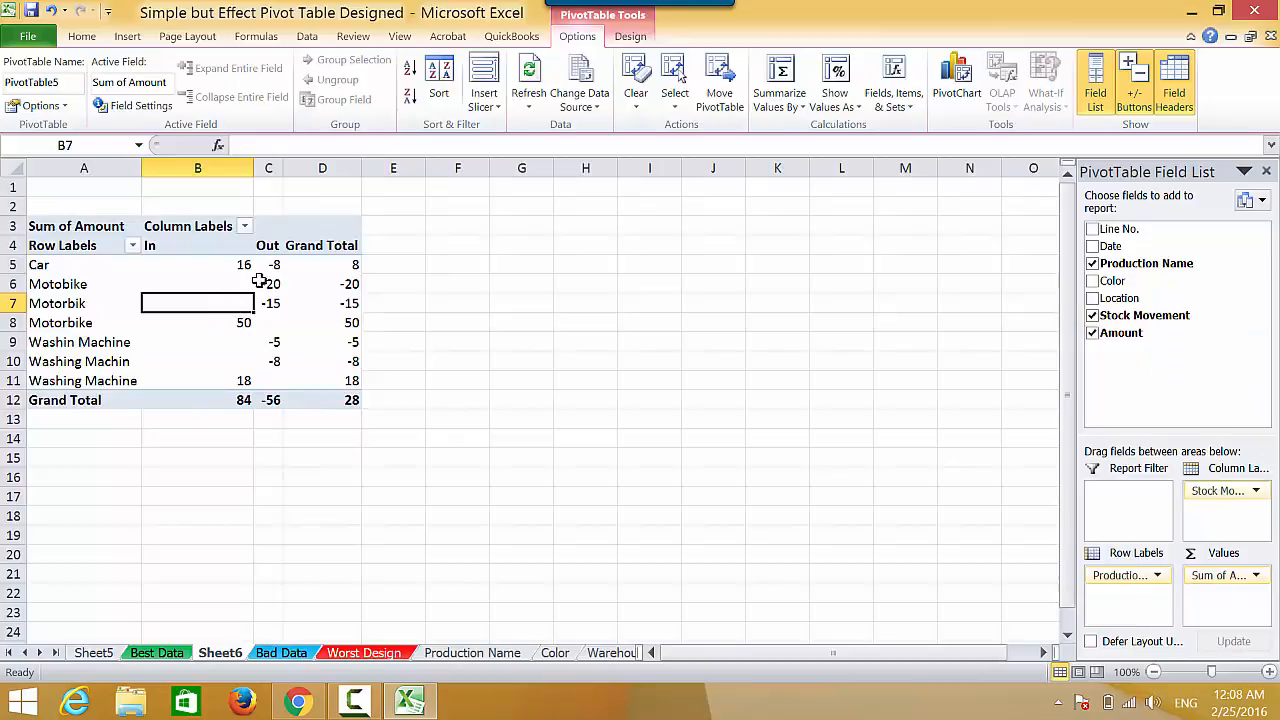
{"action": "left_click_drag", "start_coordinate": [1110, 300], "coordinate": [1182, 338]}
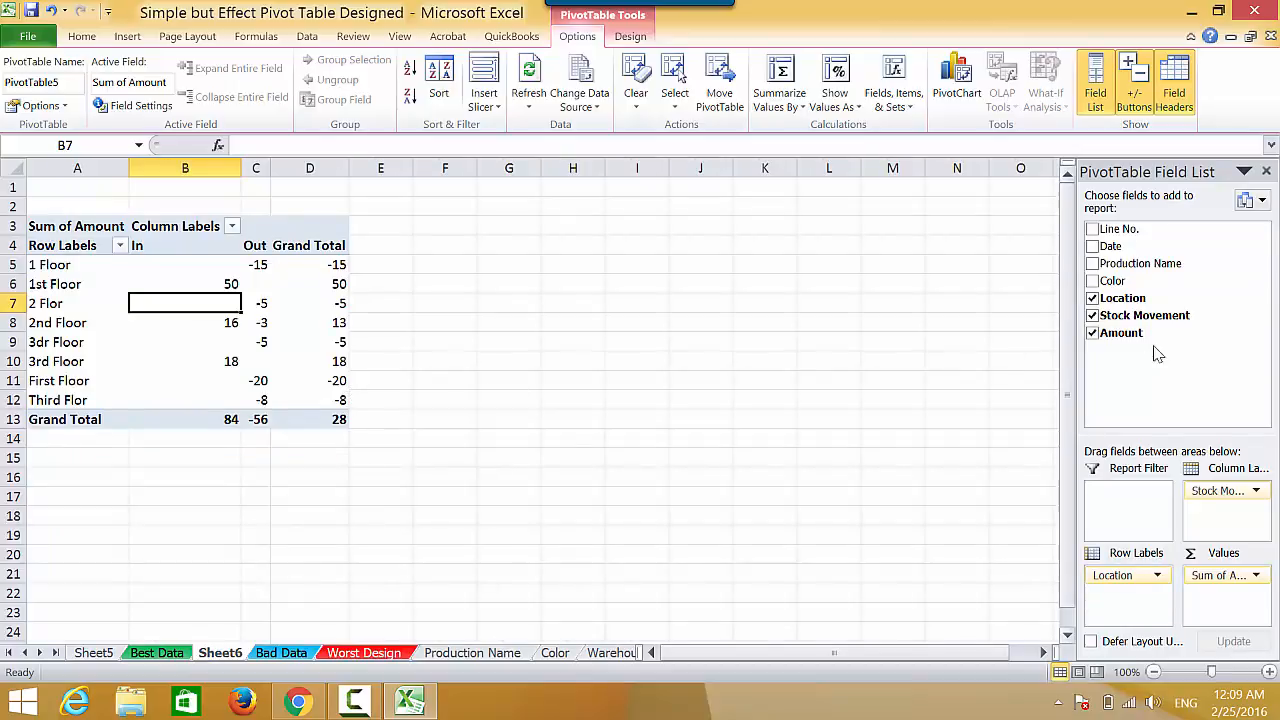
Add Production Name as the report filter of the Bad Data pivot table and review its filter entries without choosing one
{"action": "left_click_drag", "start_coordinate": [1138, 268], "coordinate": [1105, 510]}
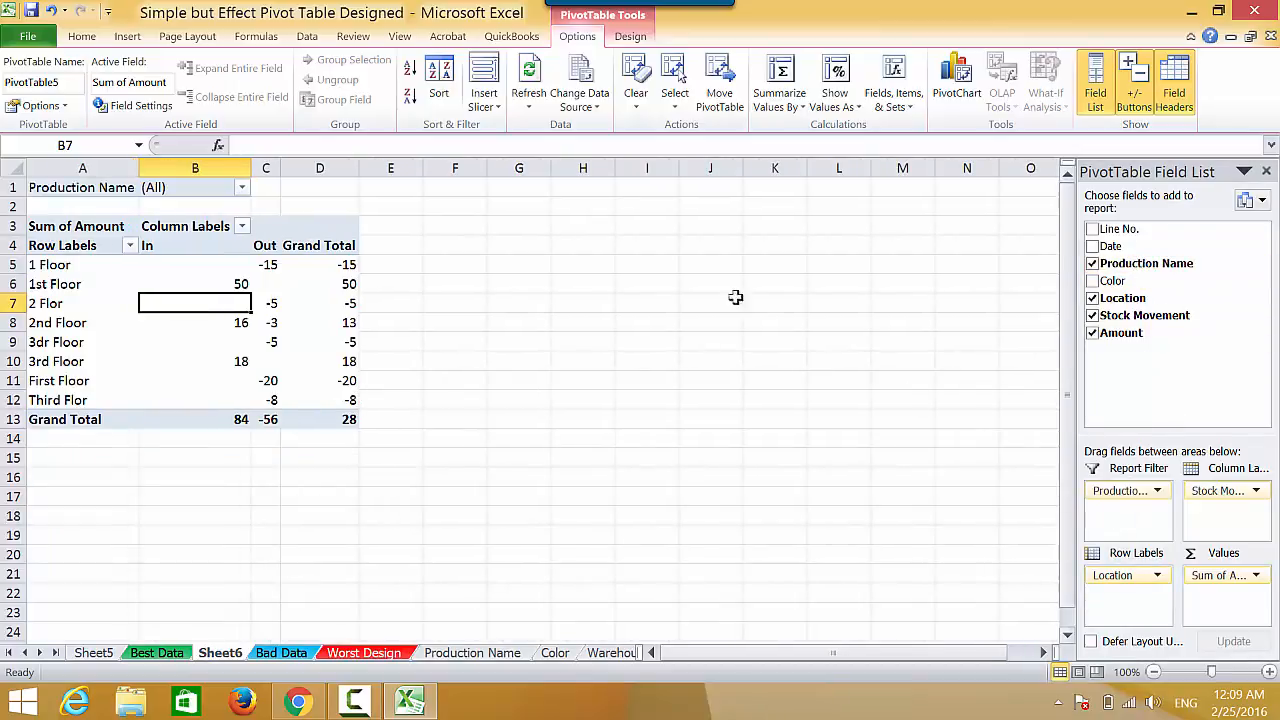
{"action": "left_click", "coordinate": [241, 188]}
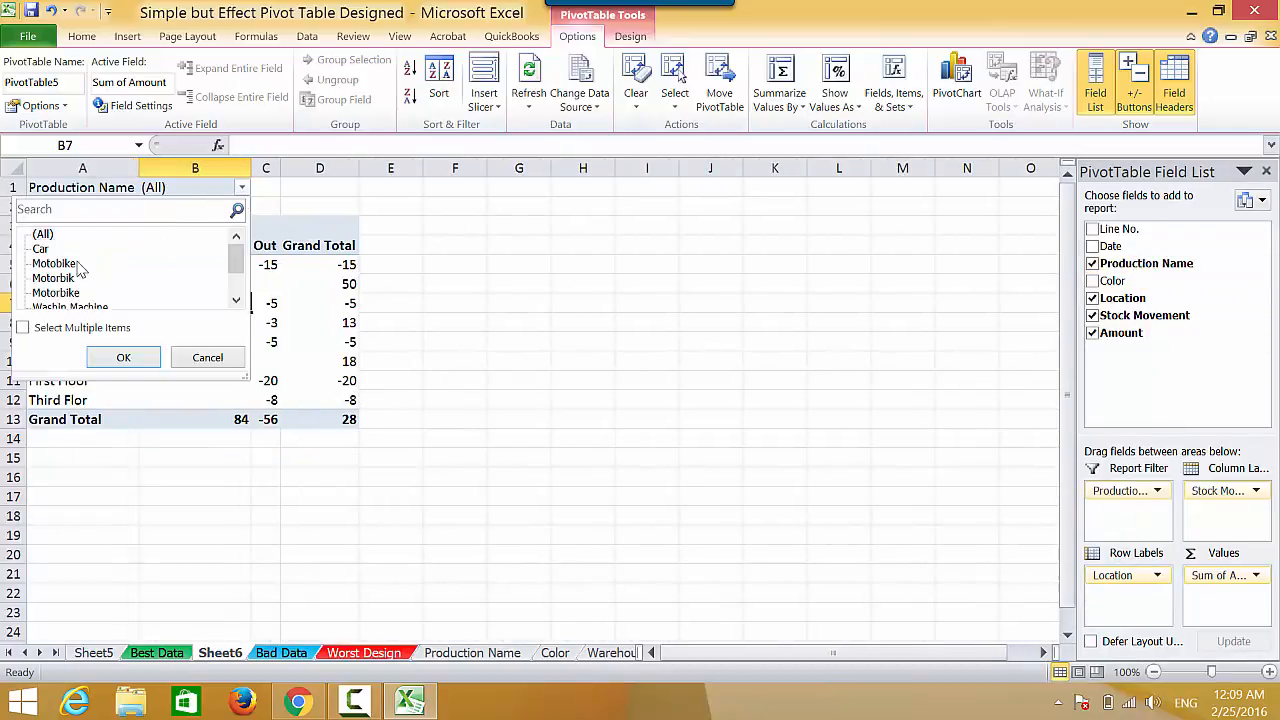
{"action": "mouse_move", "coordinate": [238, 263]}
{"action": "left_mouse_down"}
{"action": "mouse_move", "coordinate": [236, 292]}
{"action": "mouse_move", "coordinate": [242, 250]}
{"action": "left_mouse_up"}
{"action": "left_click", "coordinate": [222, 357]}
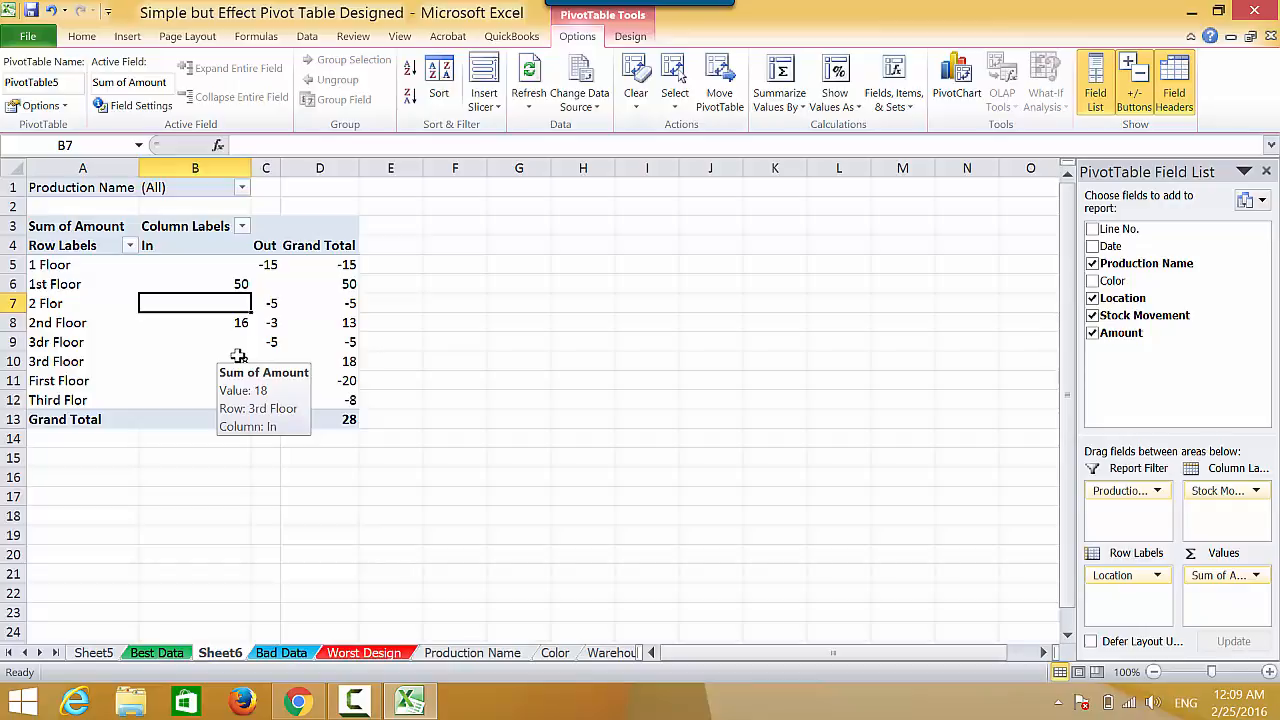
Start a new record in row 11 of the Best Data sheet with Line No. 10 and the date 1/10/2016 copied from above
{"action": "left_click", "coordinate": [100, 653]}
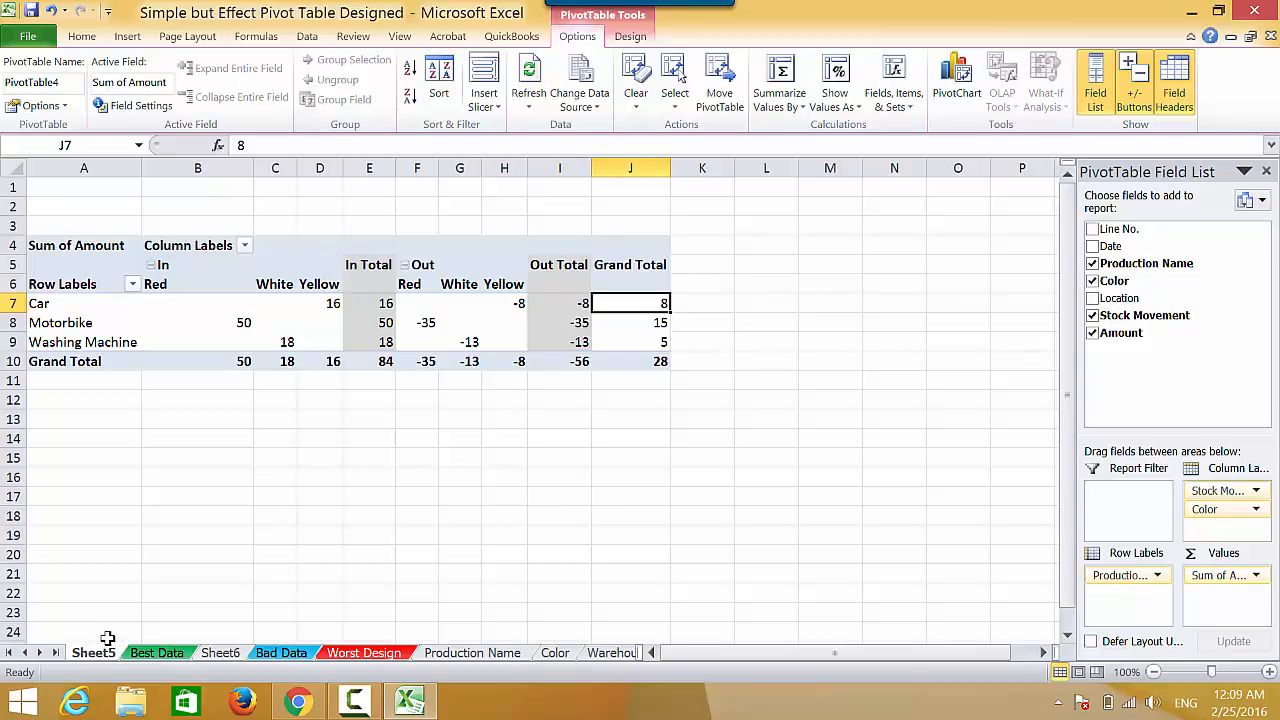
{"action": "left_click", "coordinate": [157, 652]}
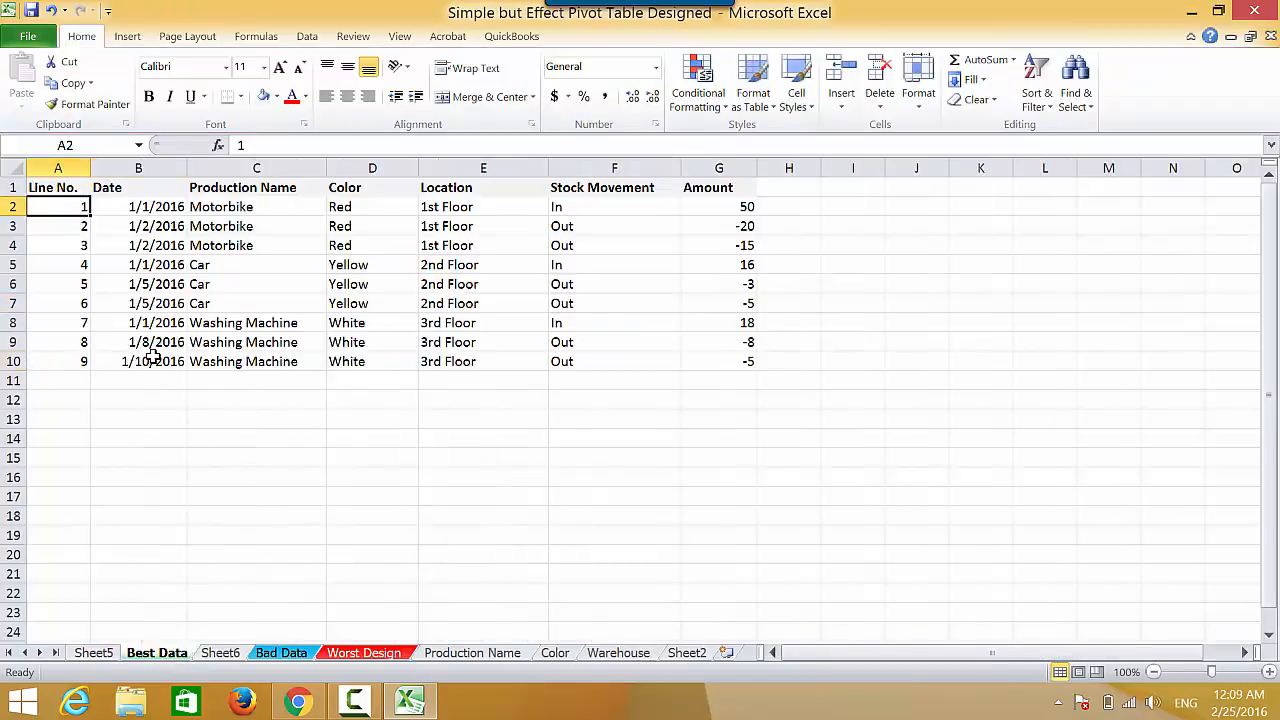
{"action": "left_click_drag", "start_coordinate": [150, 358], "coordinate": [735, 205]}
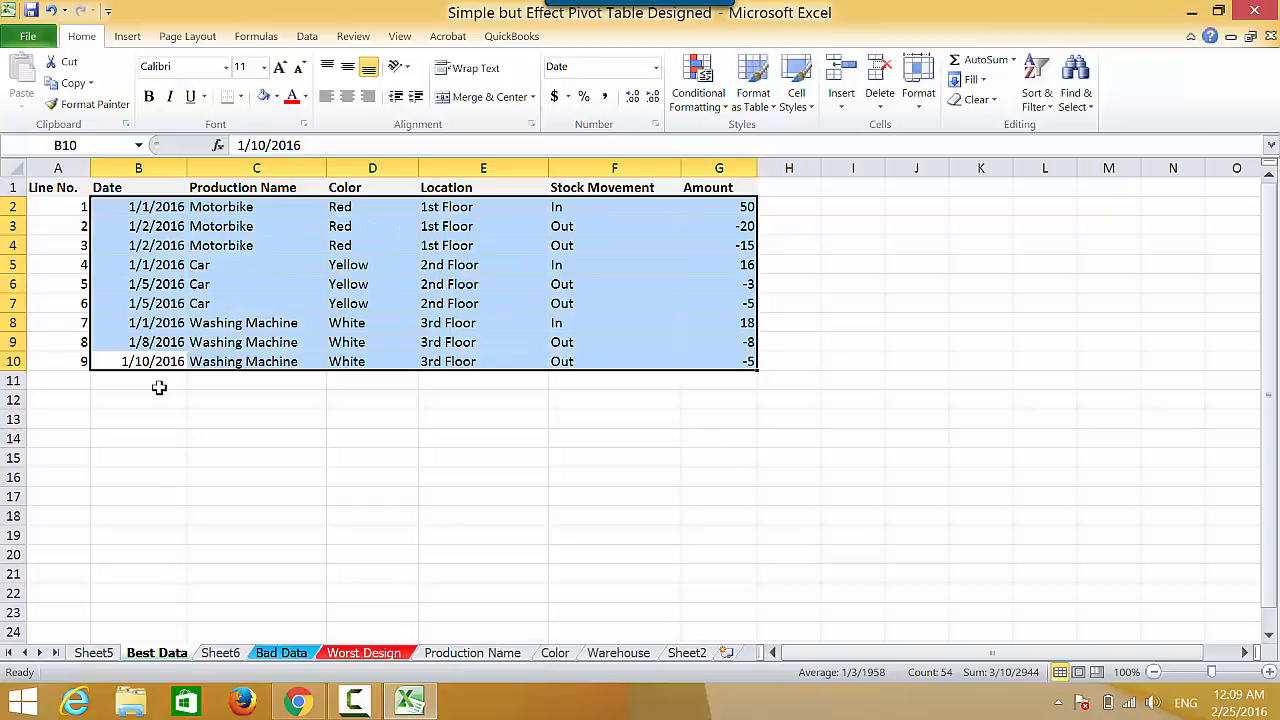
{"action": "left_click", "coordinate": [75, 378]}
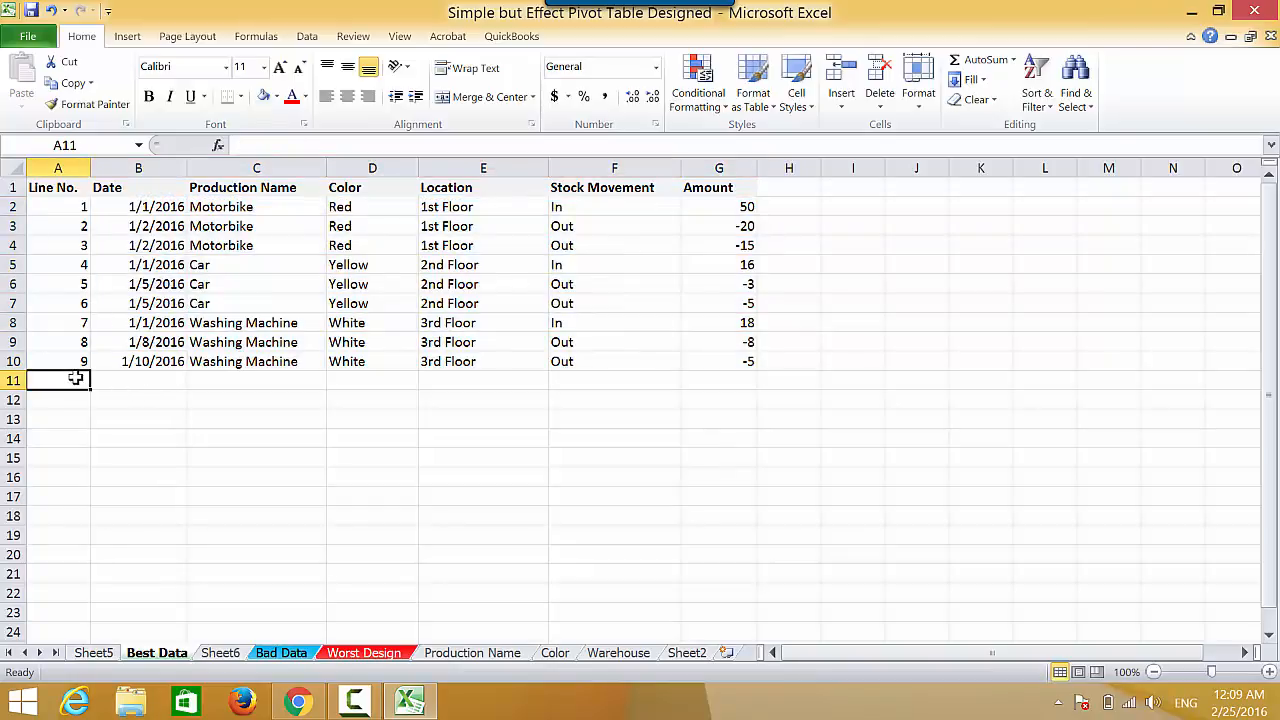
{"action": "type", "text": "10"}
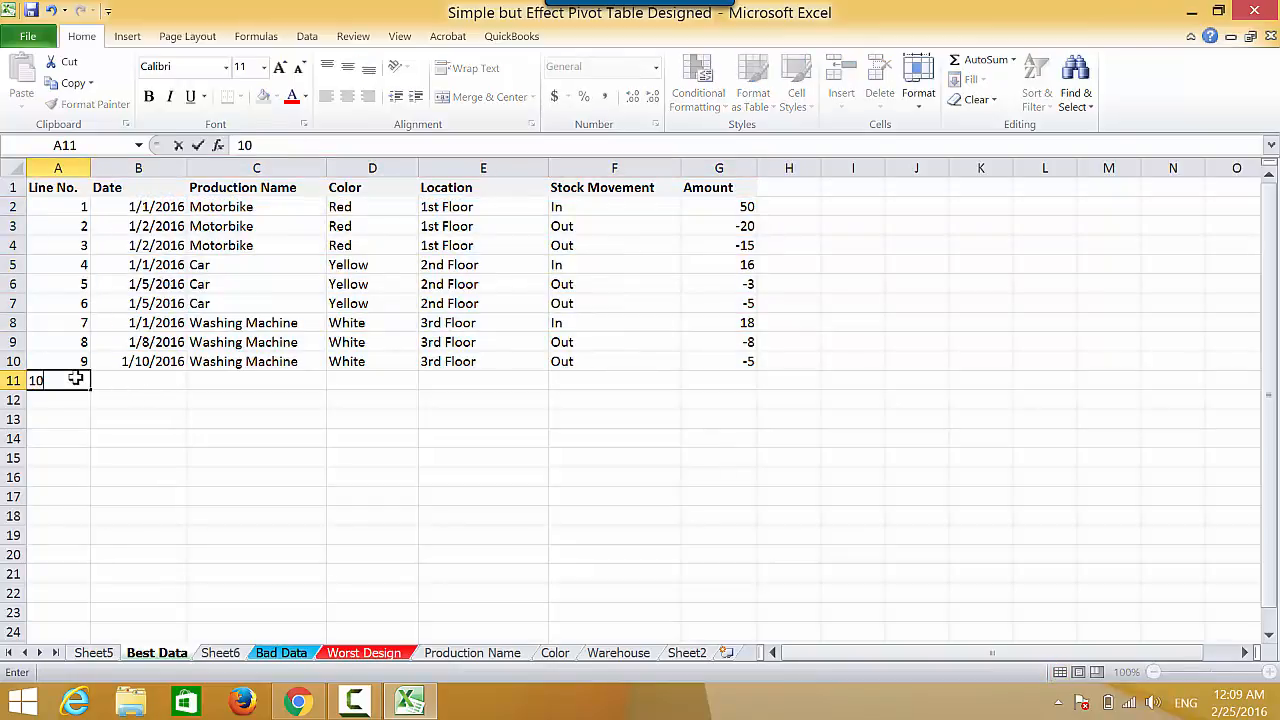
{"action": "key", "text": "Tab"}
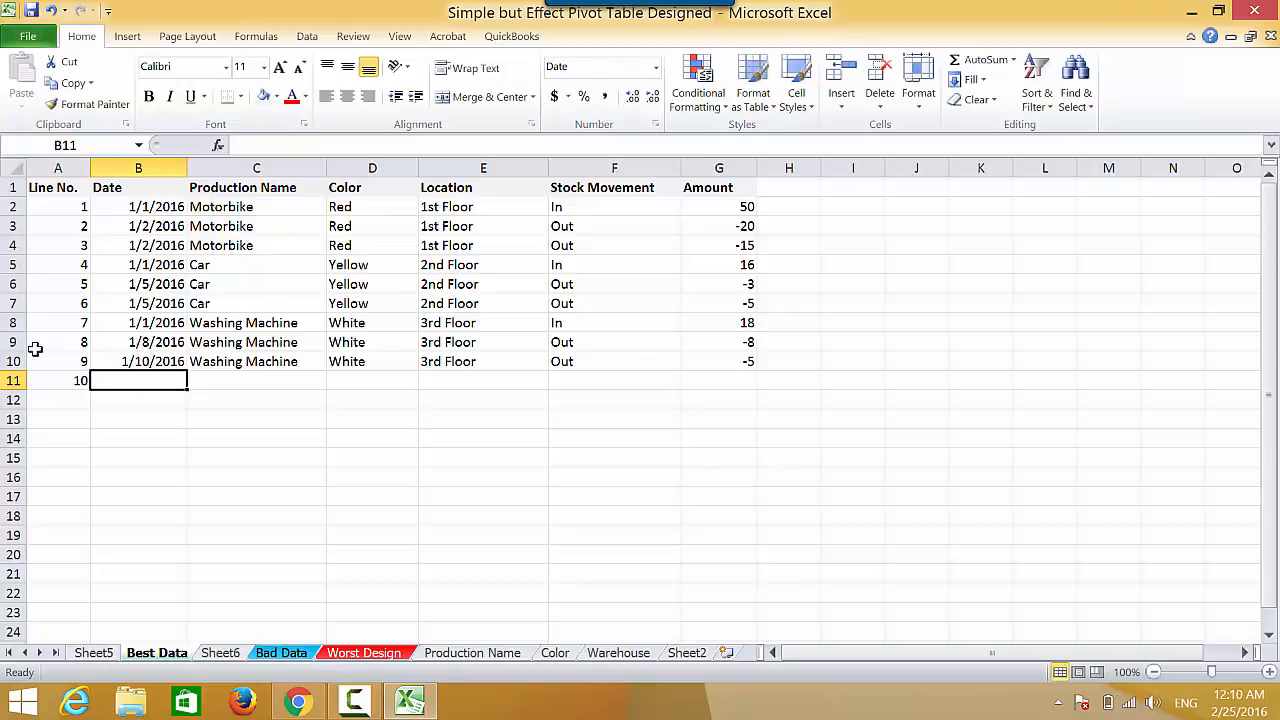
{"action": "left_click", "coordinate": [152, 363]}
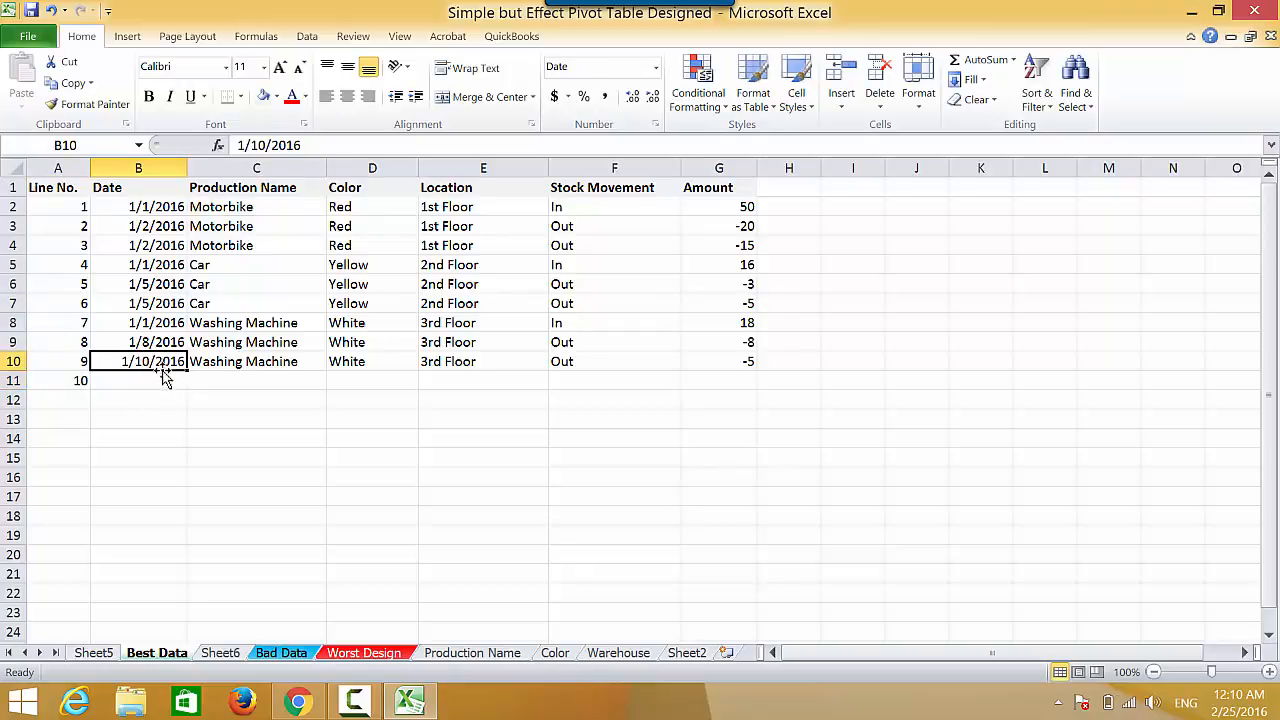
{"action": "key", "text": "ctrl+c"}
{"action": "left_click", "coordinate": [163, 378]}
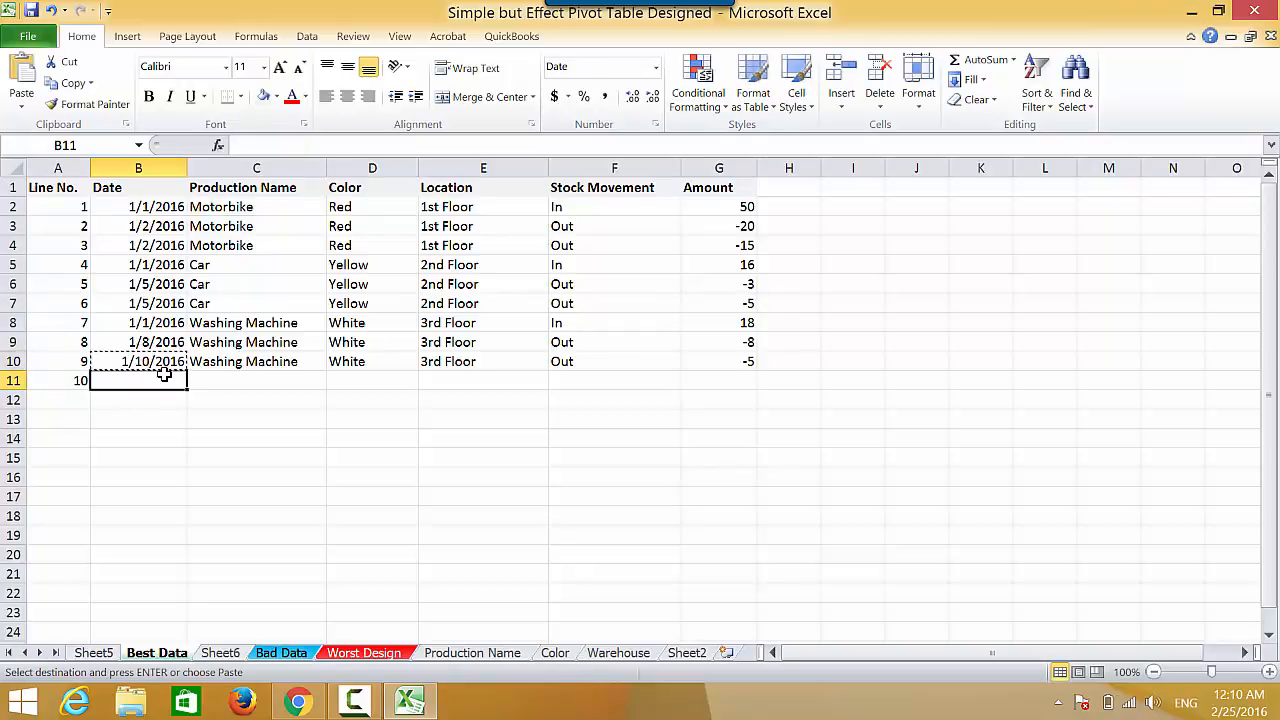
{"action": "key", "text": "Return"}
Check the Production Name sheet's product list, then copy the validated name cell C10 into C11 and choose DVD Player
{"action": "left_click", "coordinate": [245, 372]}
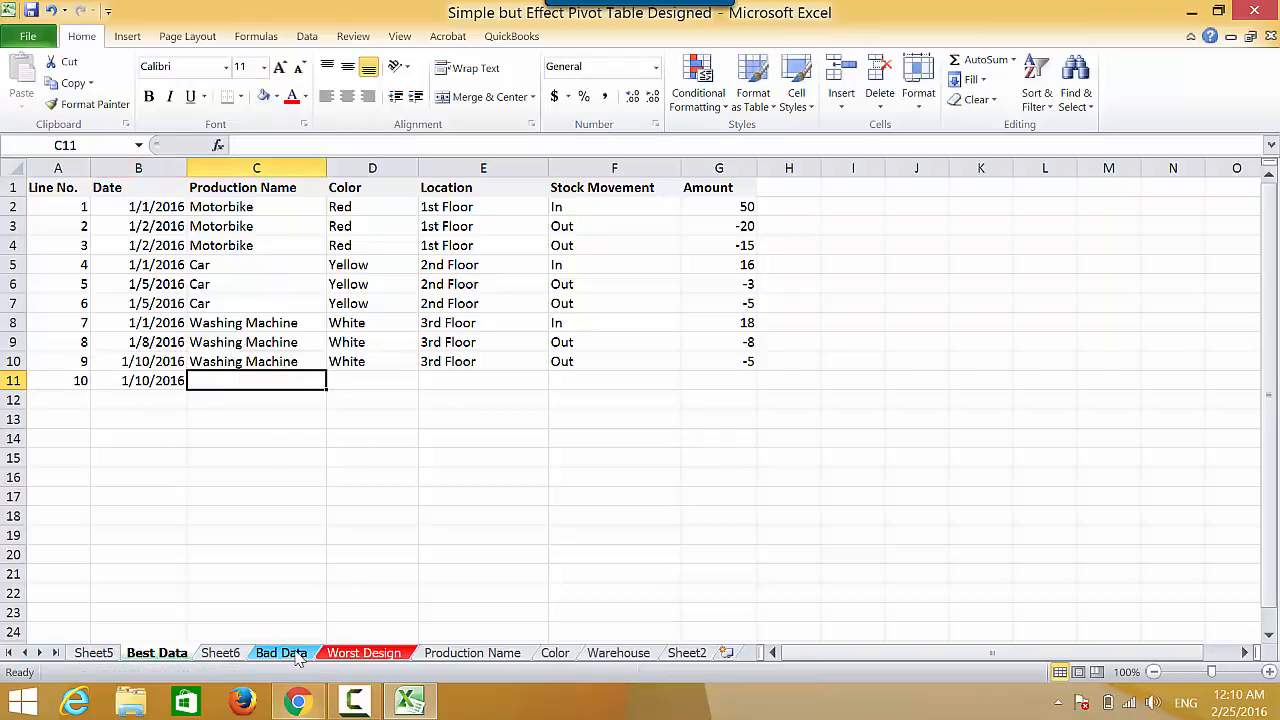
{"action": "left_click", "coordinate": [452, 654]}
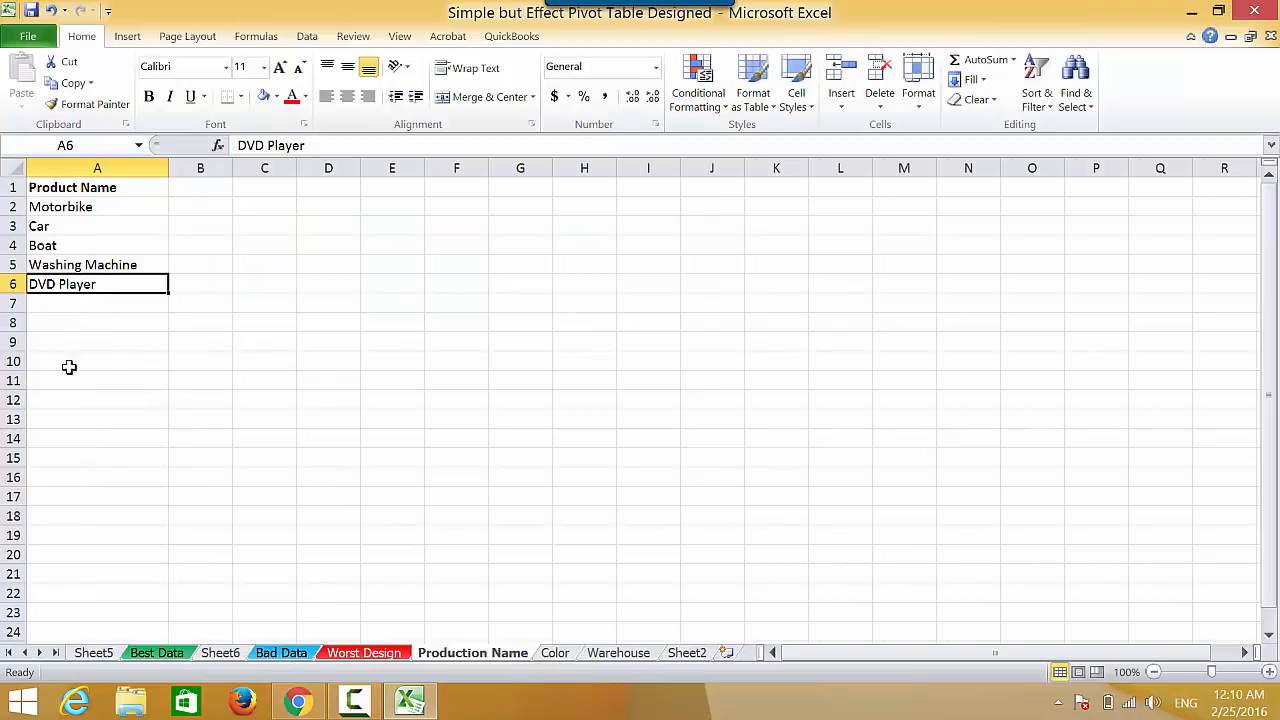
{"action": "left_click", "coordinate": [150, 653]}
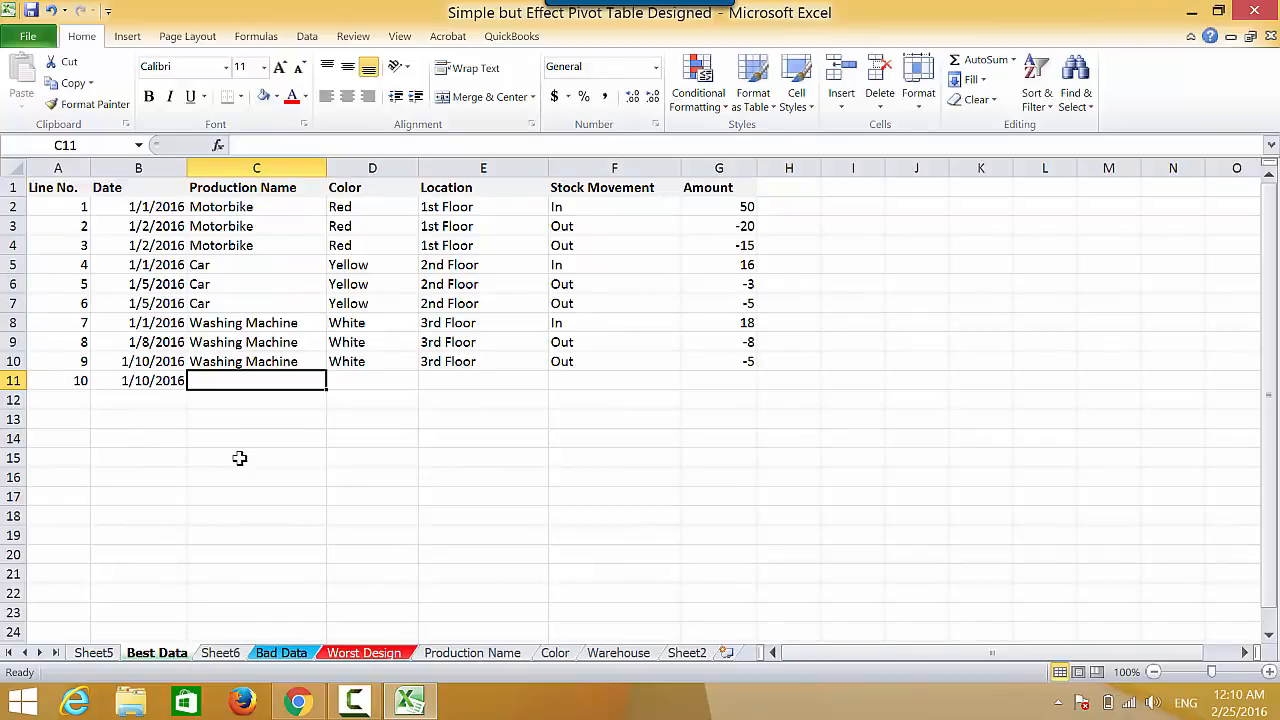
{"action": "key", "text": "Up"}
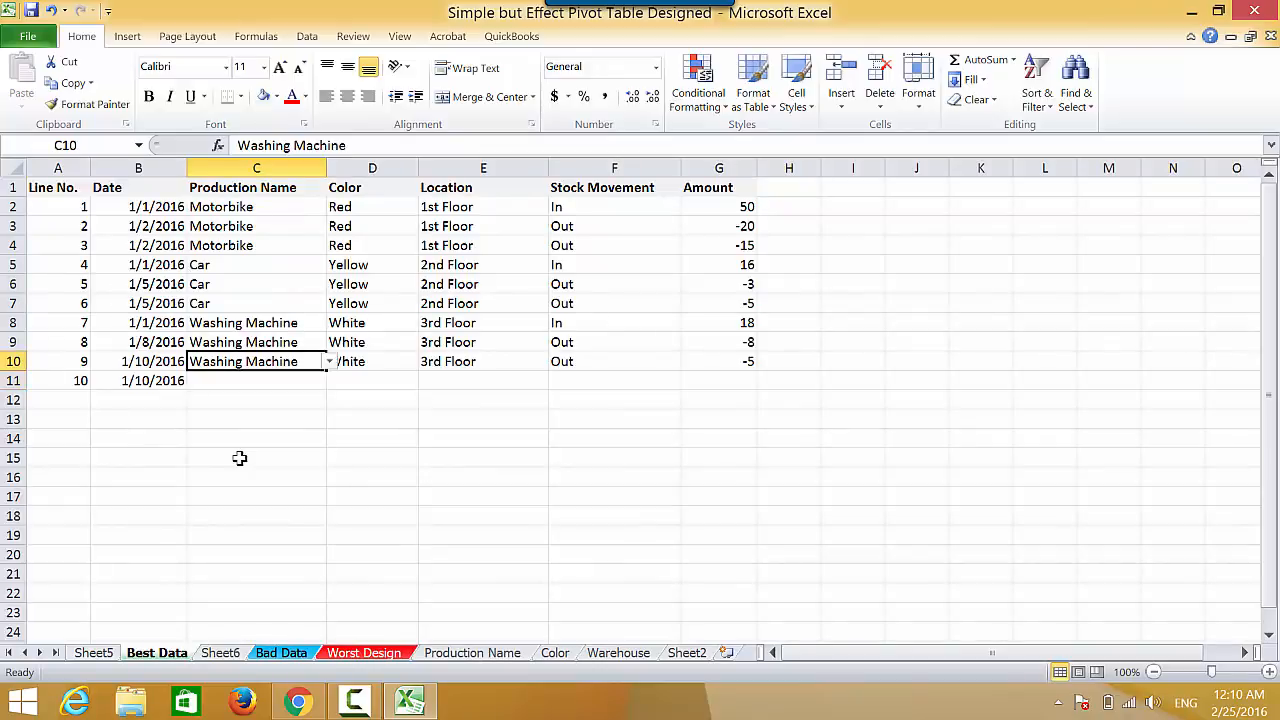
{"action": "key", "text": "ctrl+c"}
{"action": "key", "text": "Down"}
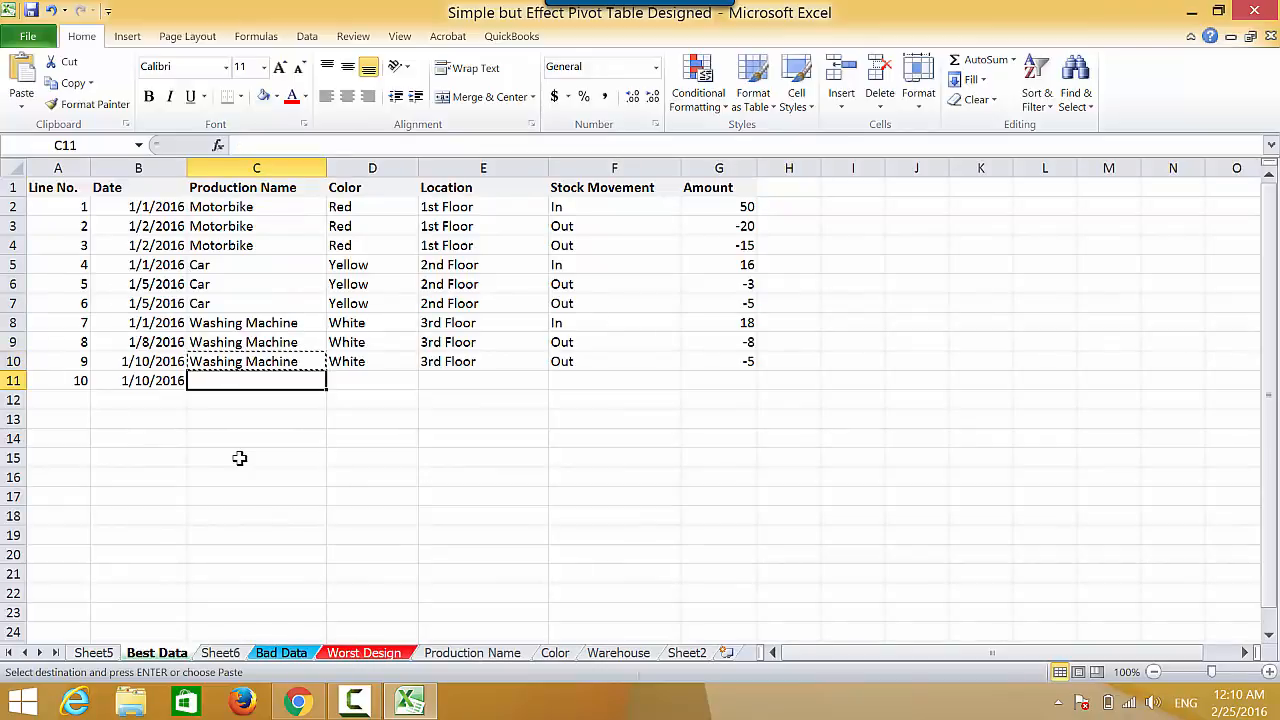
{"action": "key", "text": "Return"}
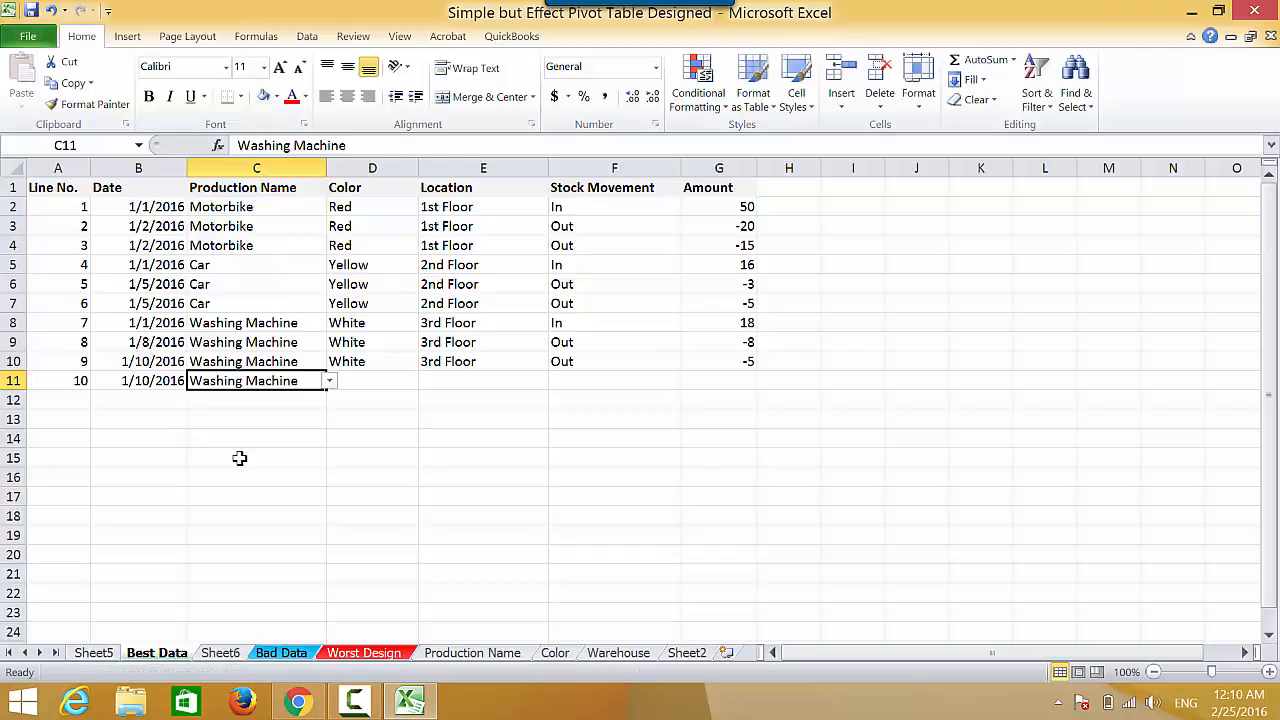
{"action": "left_click", "coordinate": [329, 381]}
{"action": "left_click", "coordinate": [230, 448]}
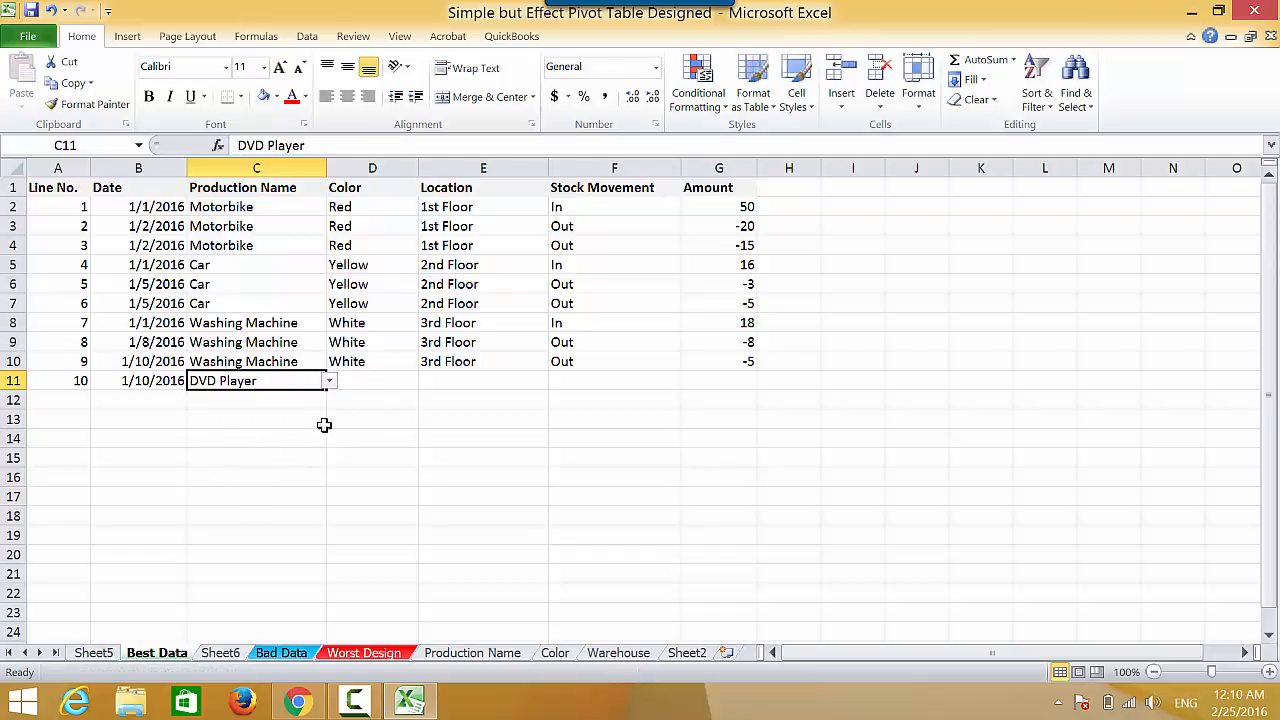
Fill the Color of the DVD Player record by copying White from the row above into D11
{"action": "left_click", "coordinate": [363, 380]}
{"action": "left_click", "coordinate": [382, 361]}
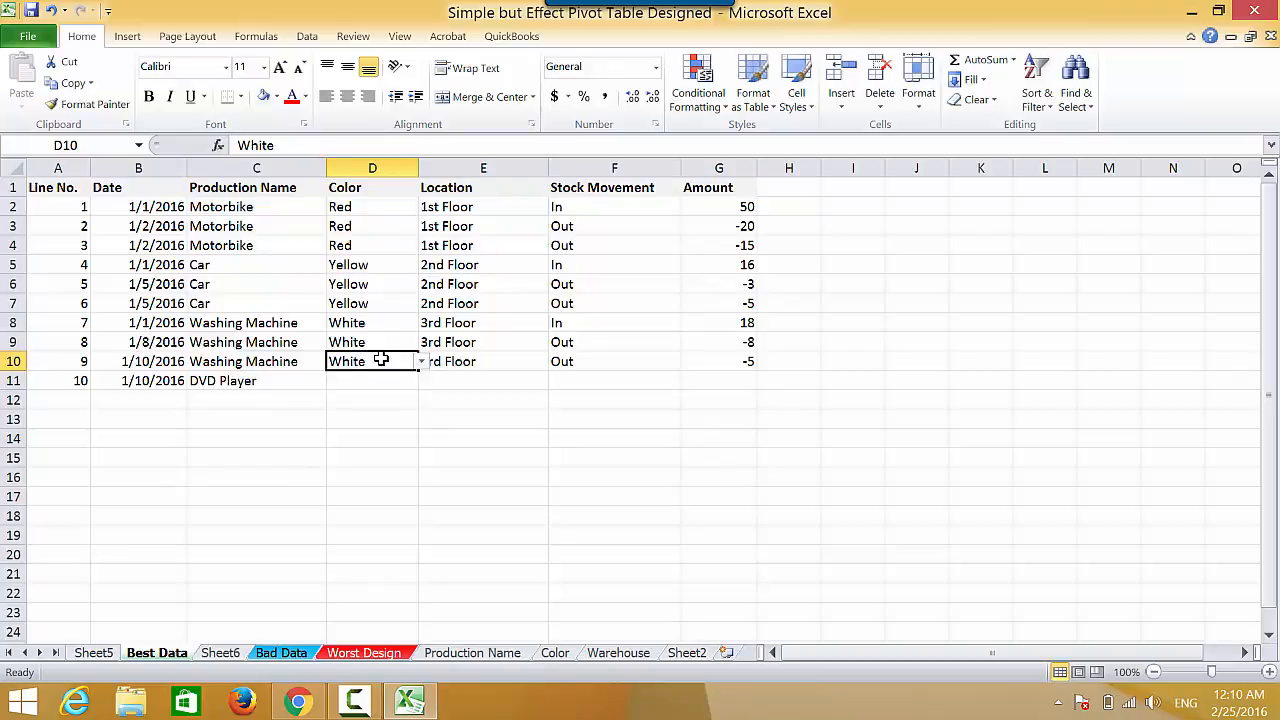
{"action": "key", "text": "ctrl+c"}
{"action": "key", "text": "Down"}
{"action": "key", "text": "Return"}
Copy the validated Location cell E10 into E11 and choose 1st Floor for the DVD Player record
{"action": "left_click", "coordinate": [446, 378]}
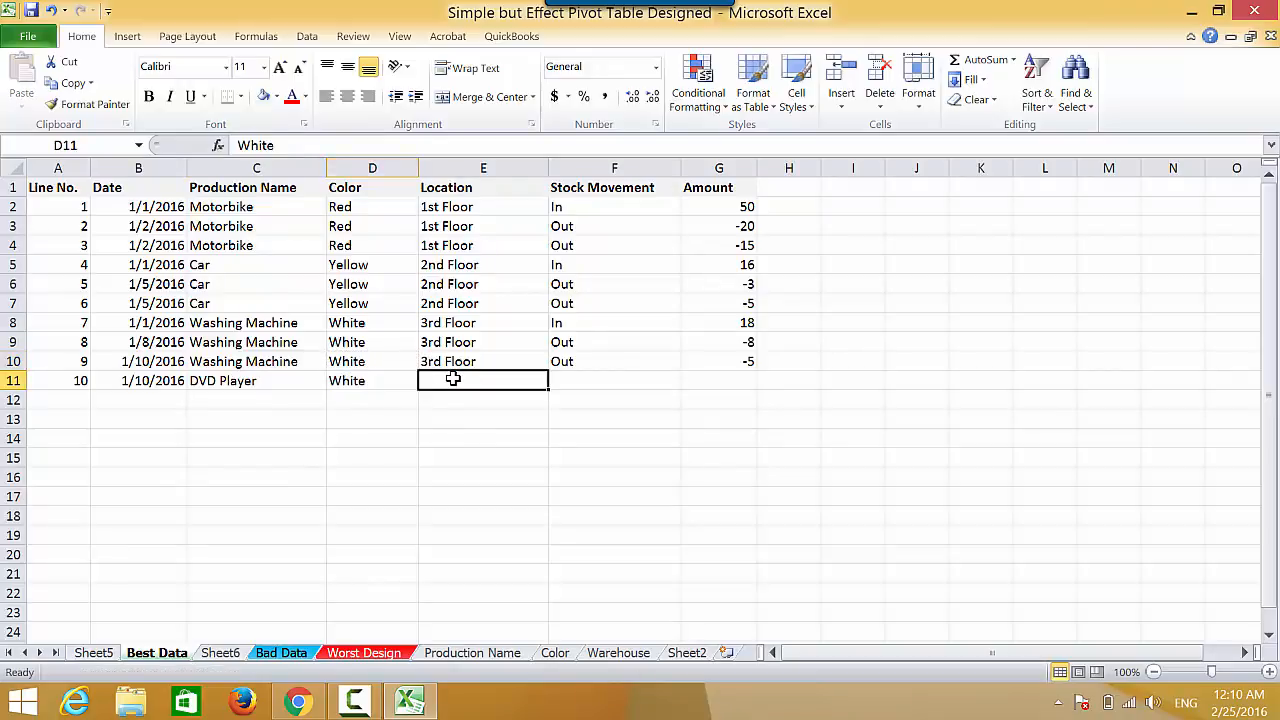
{"action": "key", "text": "Up"}
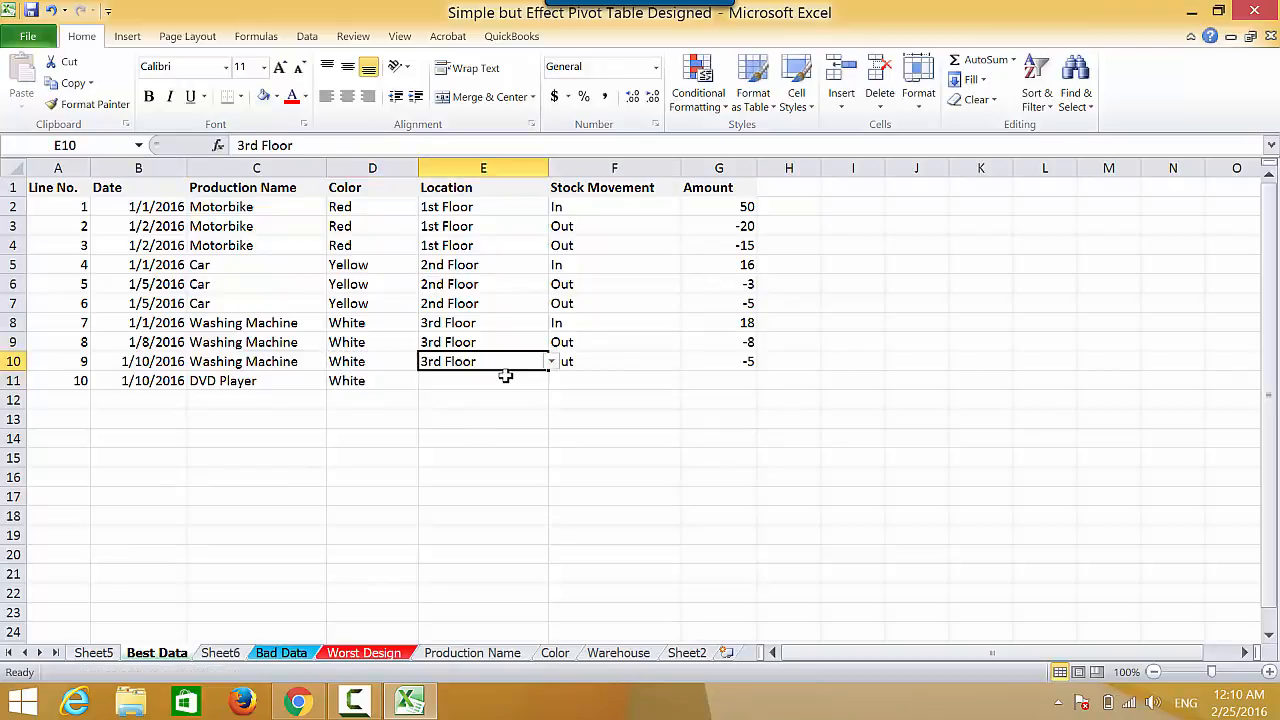
{"action": "key", "text": "ctrl+c"}
{"action": "key", "text": "Down"}
{"action": "key", "text": "Return"}
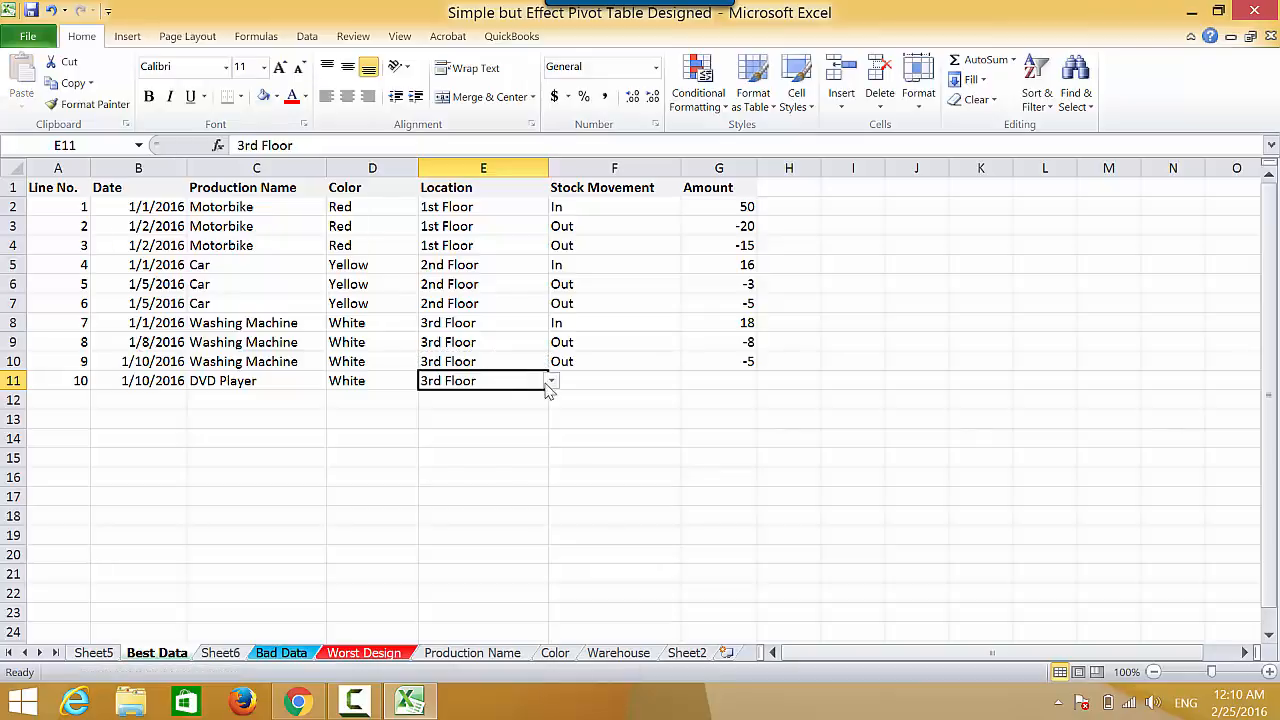
{"action": "left_click", "coordinate": [551, 382]}
{"action": "left_click", "coordinate": [435, 398]}
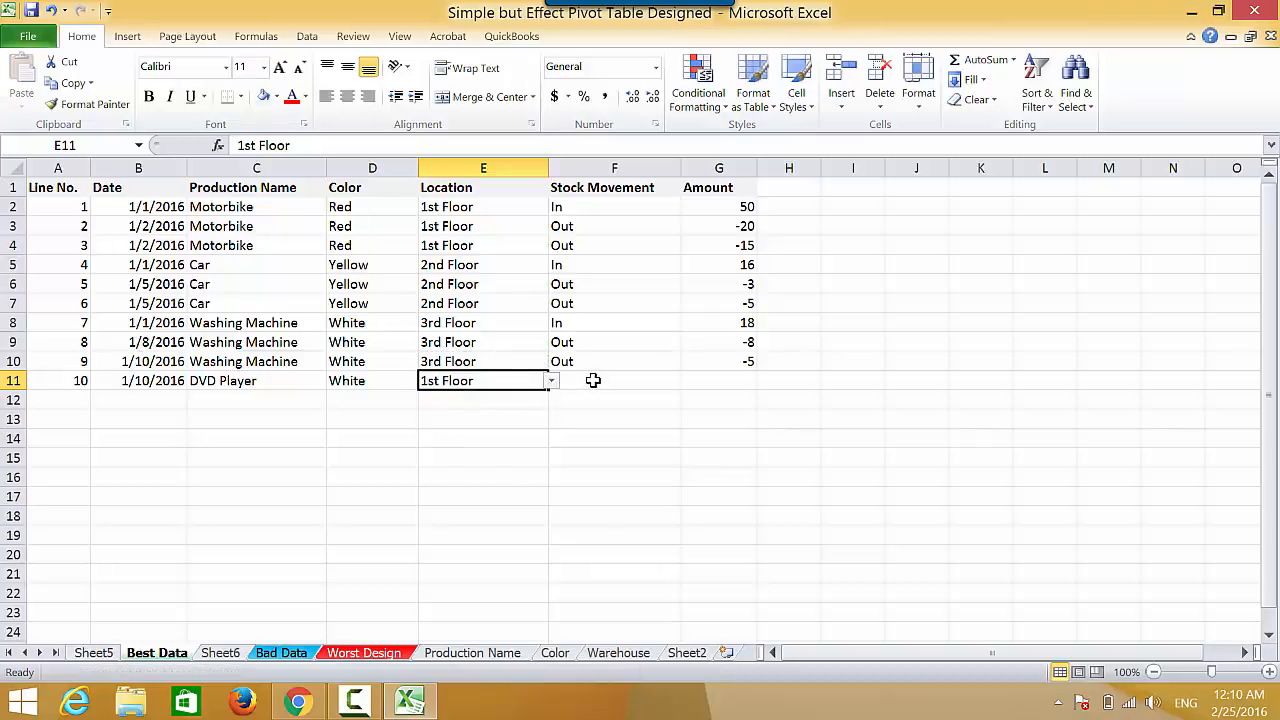
Complete the DVD Player record with Stock Movement In and Amount 100
{"action": "left_click", "coordinate": [593, 380]}
{"action": "type", "text": "In"}
{"action": "key", "text": "Tab"}
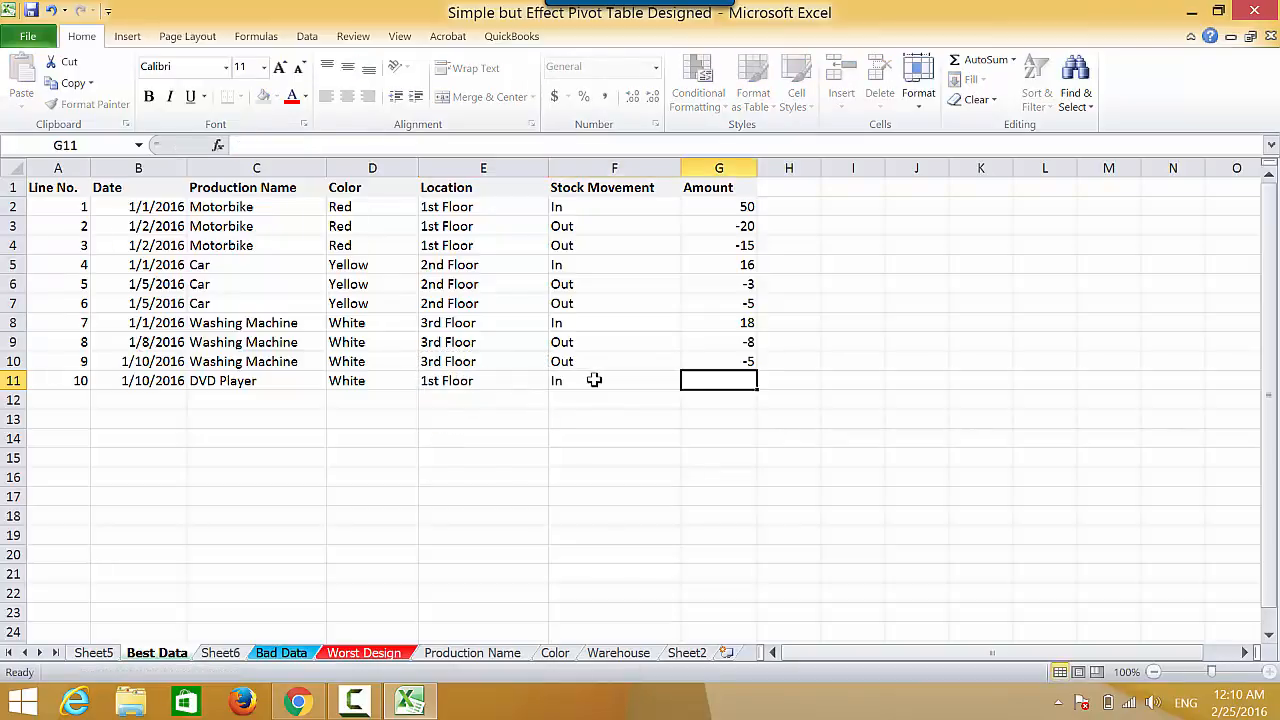
{"action": "type", "text": "100"}
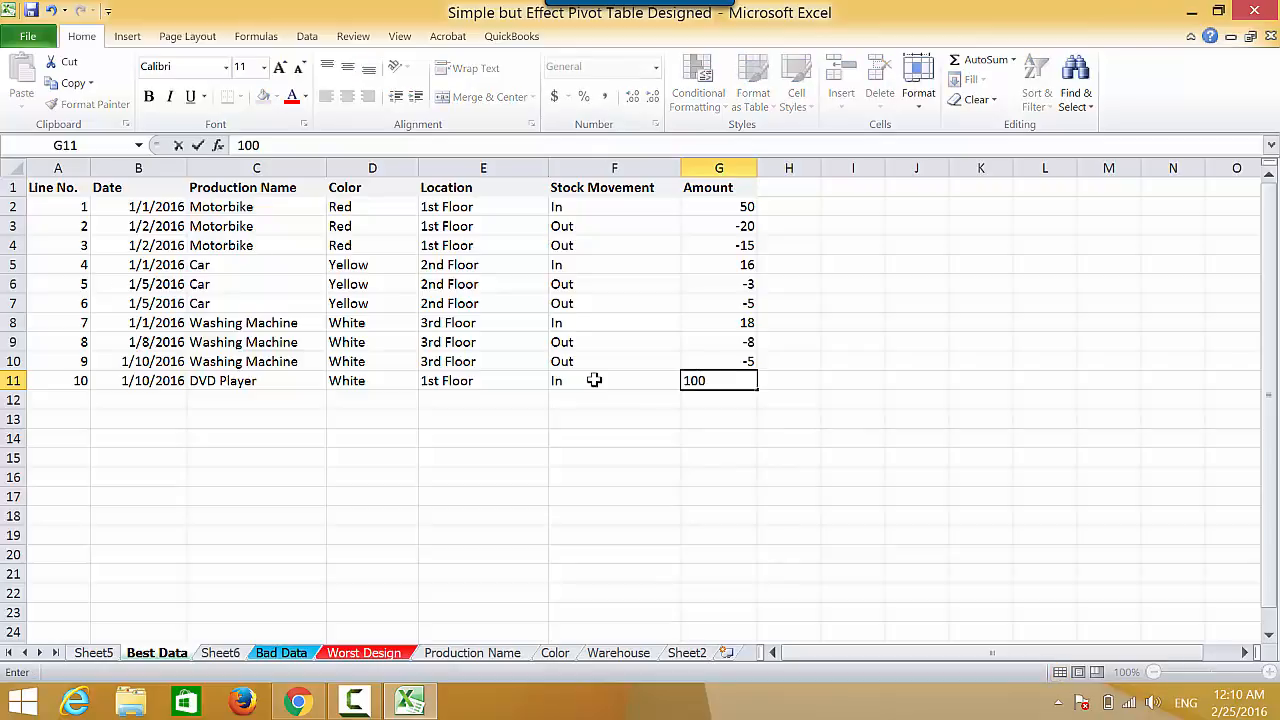
{"action": "key", "text": "Return"}
{"action": "left_click", "coordinate": [150, 379]}
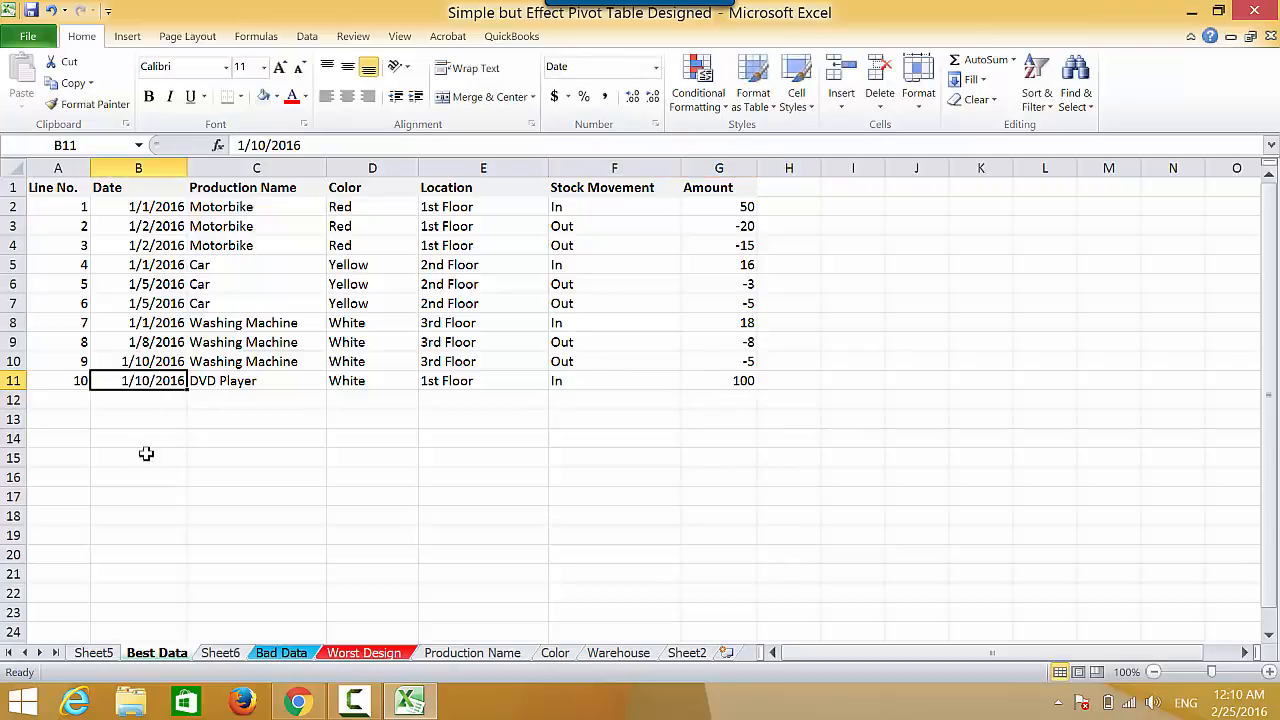
Refresh the pivot table on Sheet5 and check it for the new DVD Player record
{"action": "left_click", "coordinate": [111, 653]}
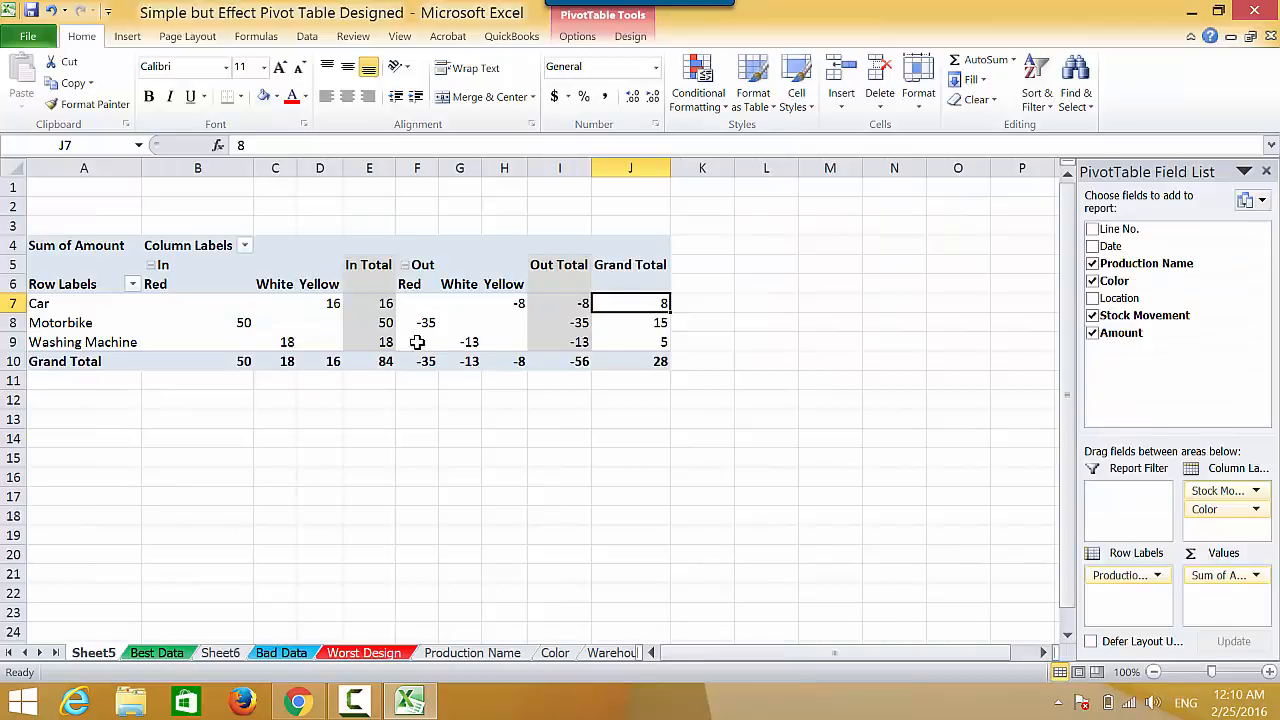
{"action": "mouse_move", "coordinate": [406, 327]}
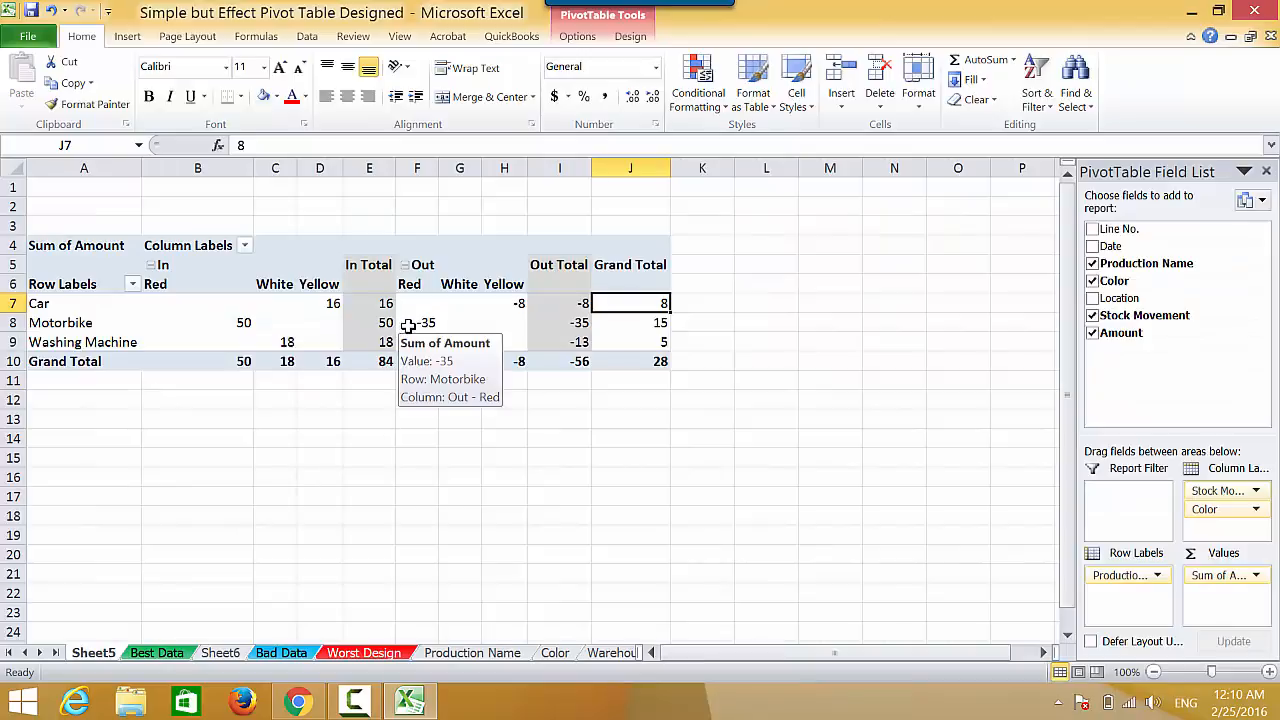
{"action": "left_click", "coordinate": [462, 324]}
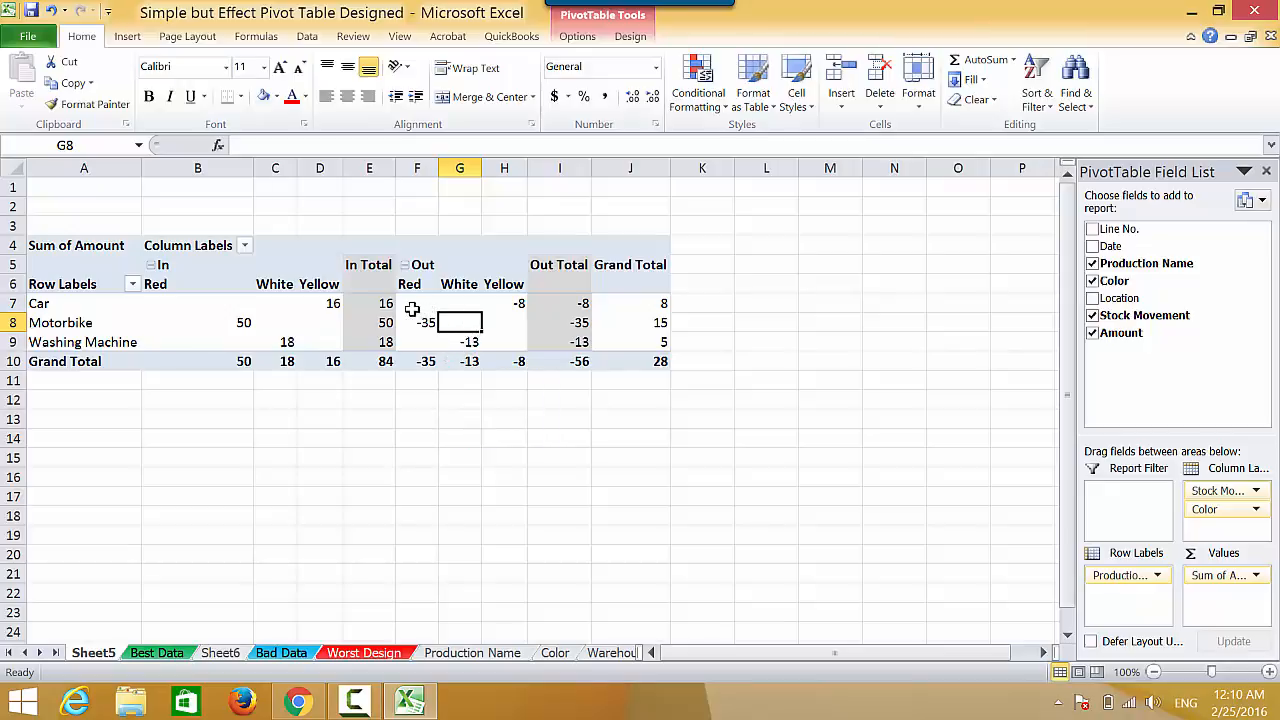
{"action": "right_click", "coordinate": [210, 324]}
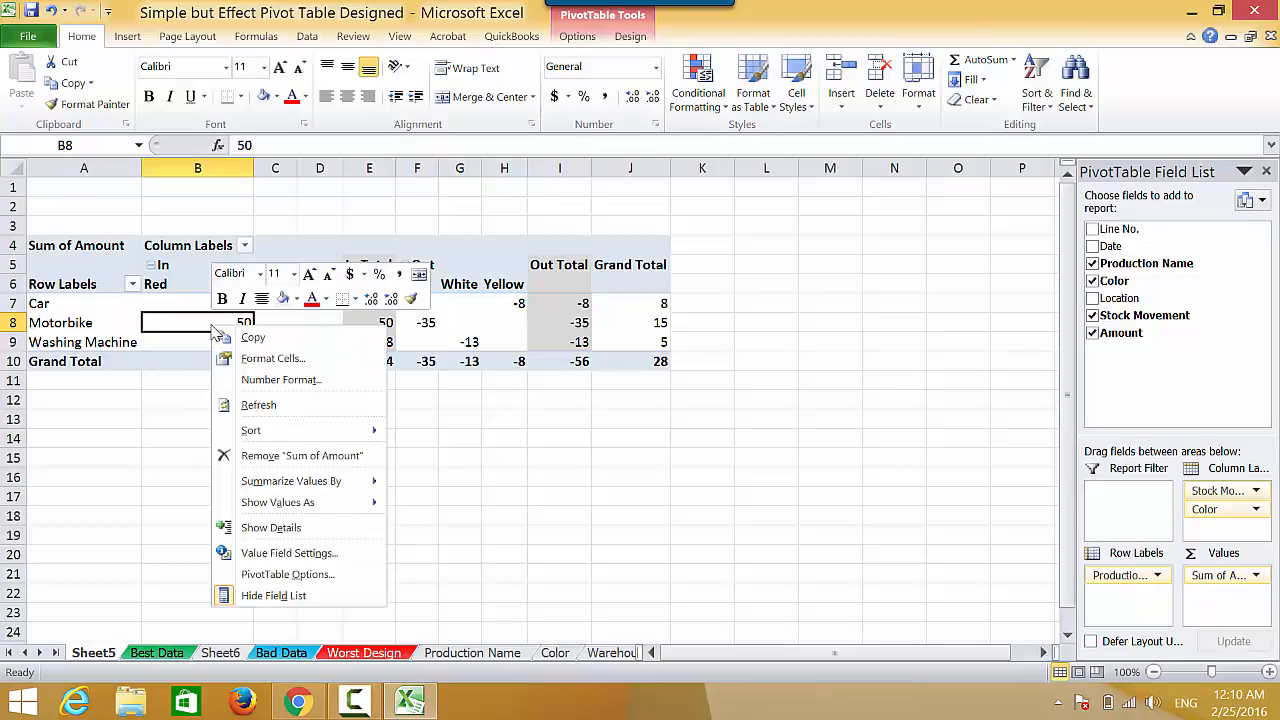
{"action": "left_click", "coordinate": [312, 404]}
{"action": "mouse_move", "coordinate": [355, 326]}
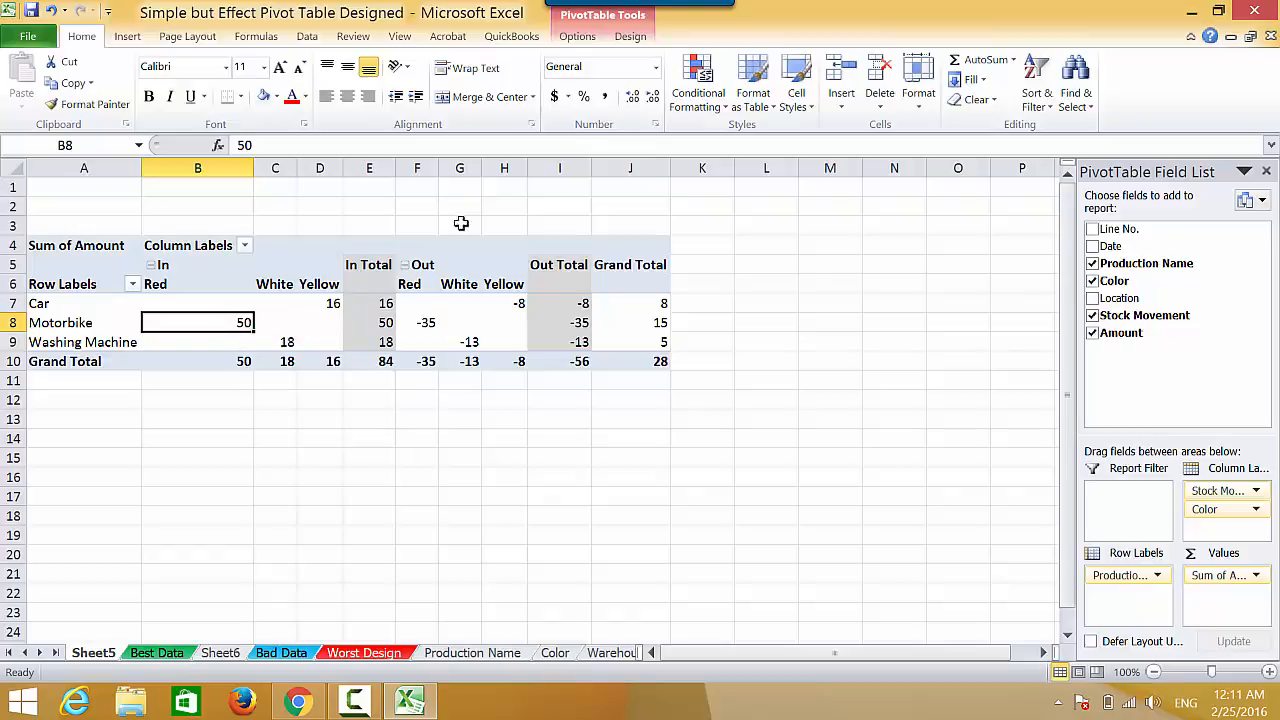
Change the pivot table's data source to the whole columns A through G of the Best Data sheet
{"action": "left_click", "coordinate": [632, 38]}
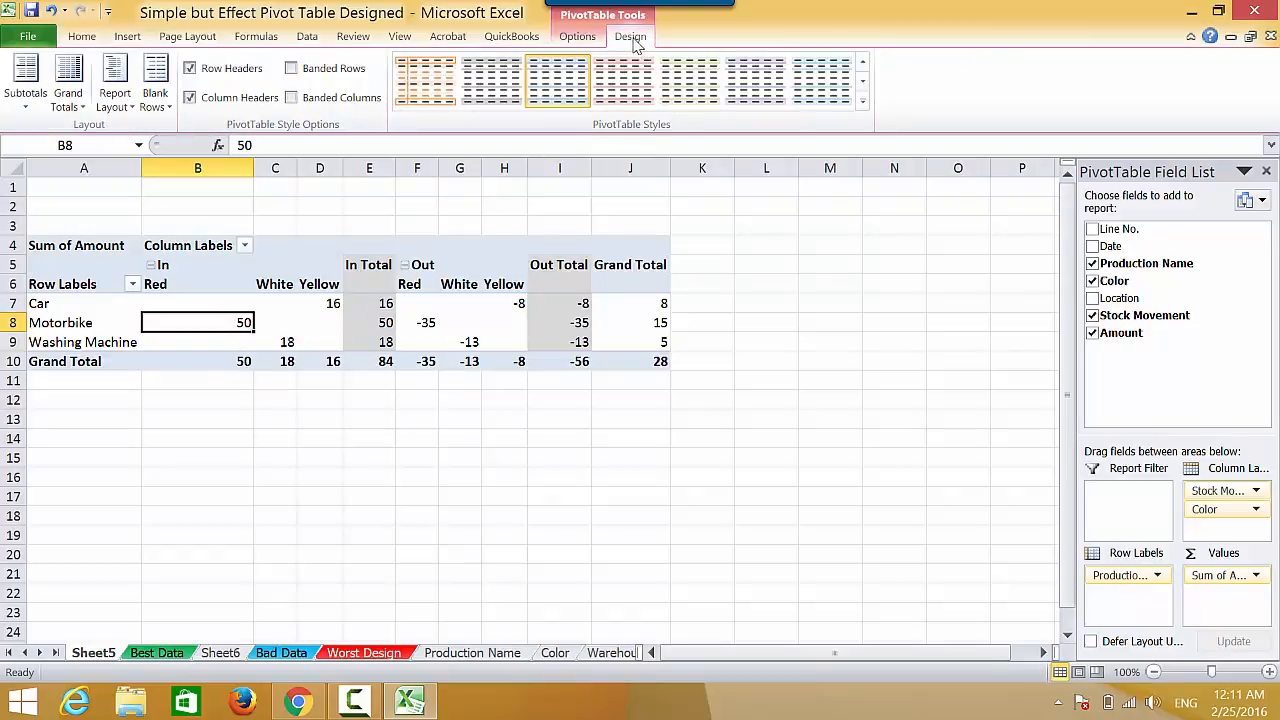
{"action": "left_click", "coordinate": [590, 39]}
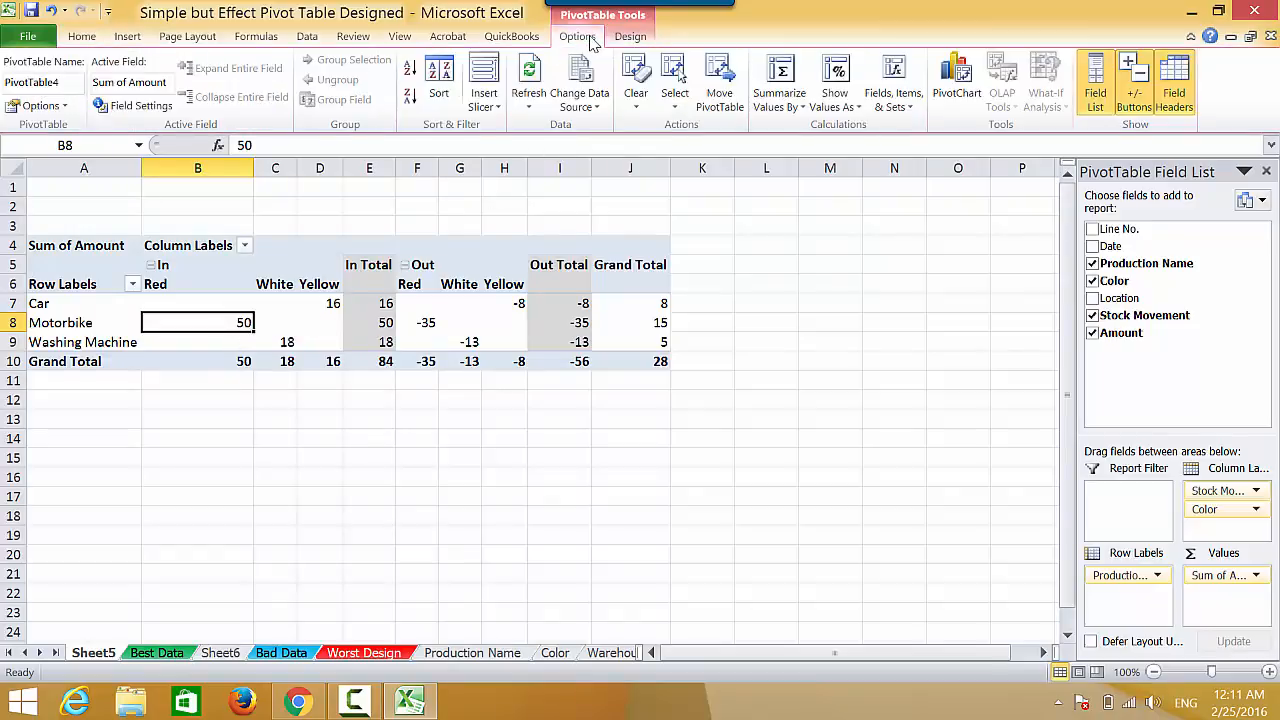
{"action": "left_click", "coordinate": [577, 106]}
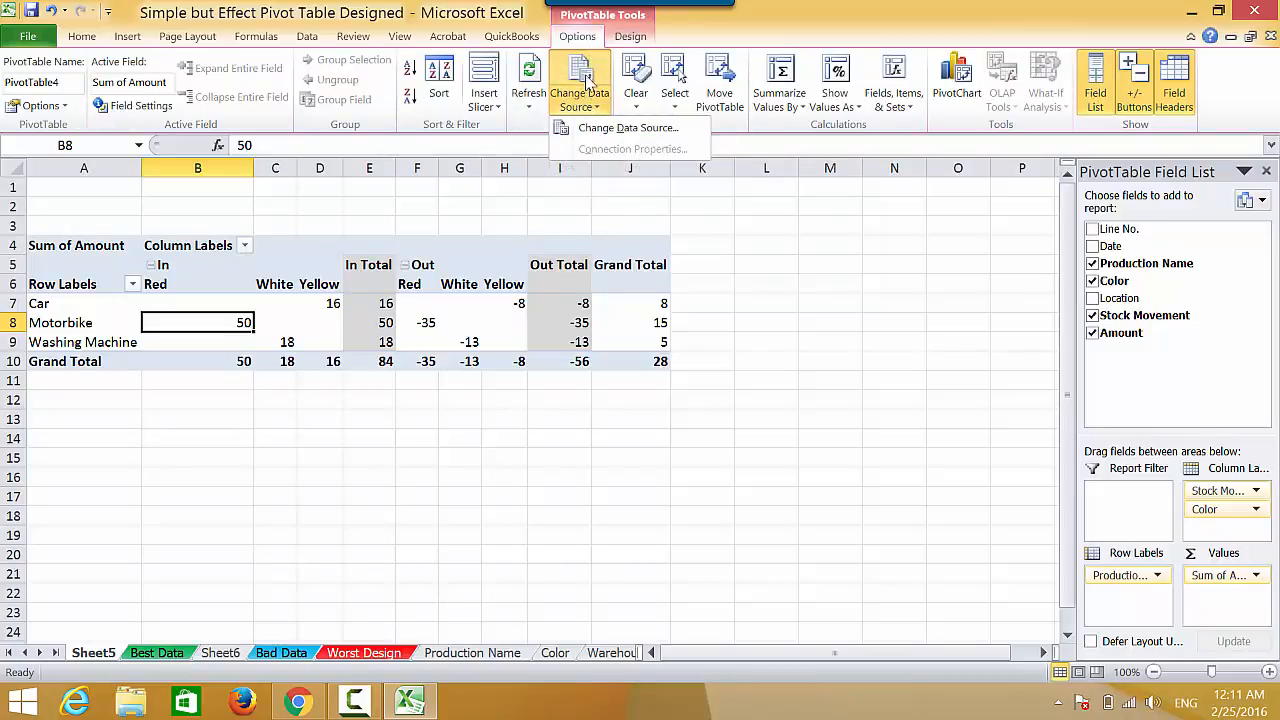
{"action": "left_click", "coordinate": [628, 127]}
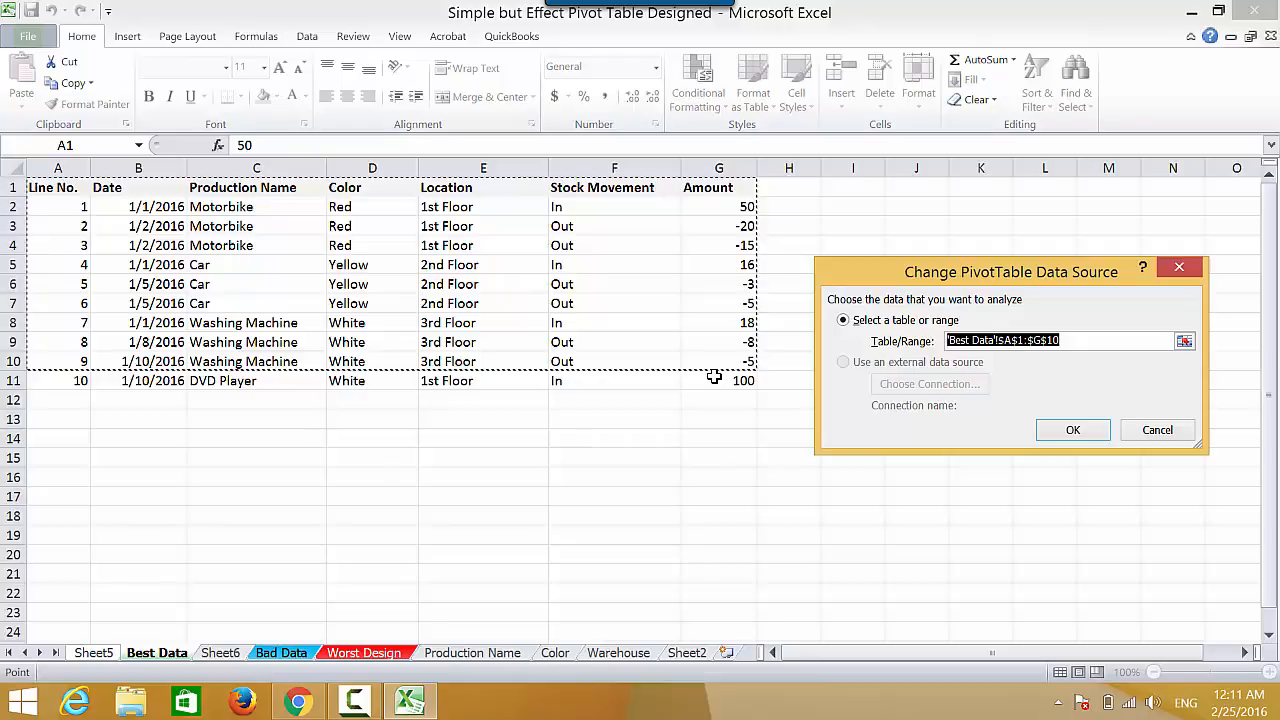
{"action": "left_click_drag", "start_coordinate": [65, 158], "coordinate": [741, 158]}
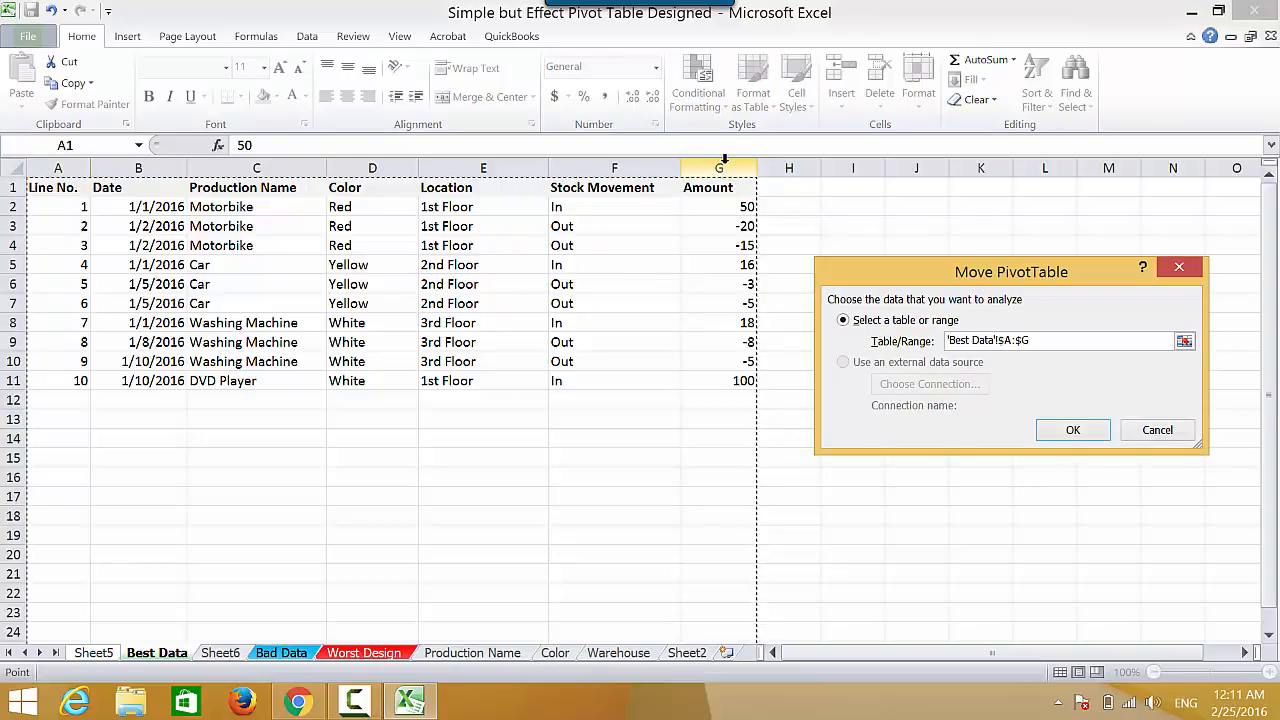
{"action": "left_click", "coordinate": [1075, 432]}
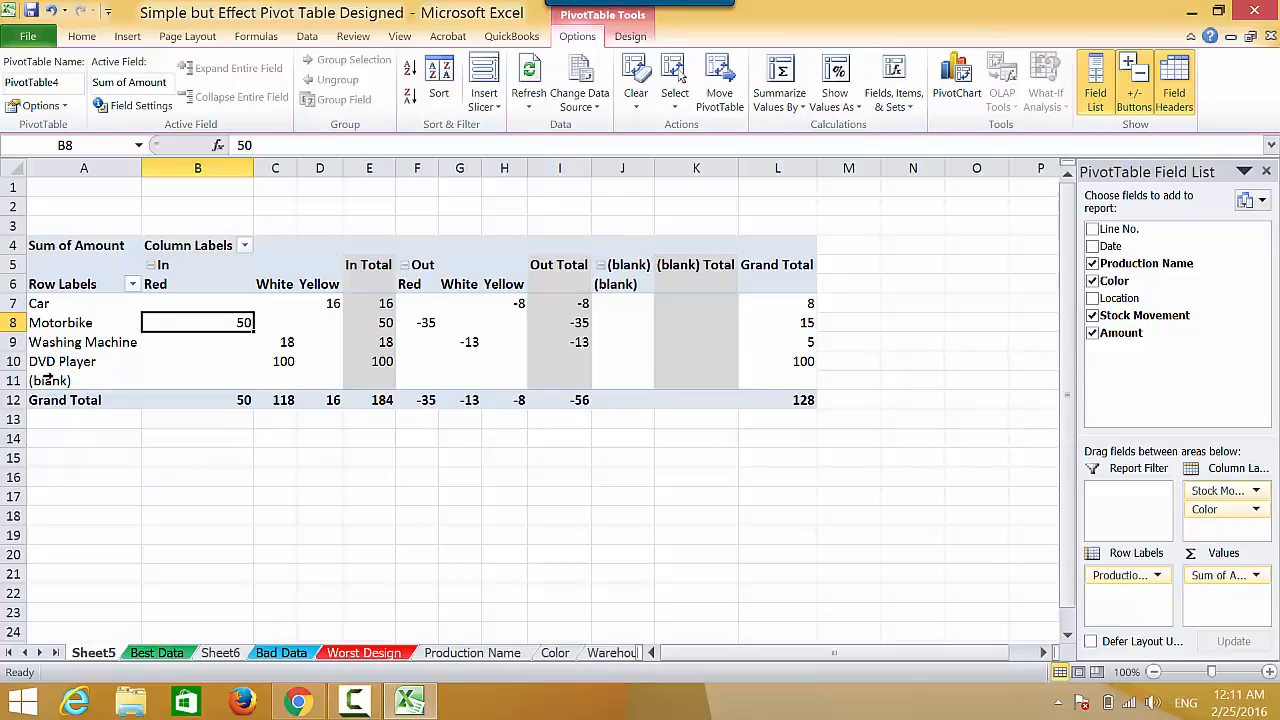
Filter the (blank) item out of the pivot table's row labels
{"action": "left_click", "coordinate": [102, 303]}
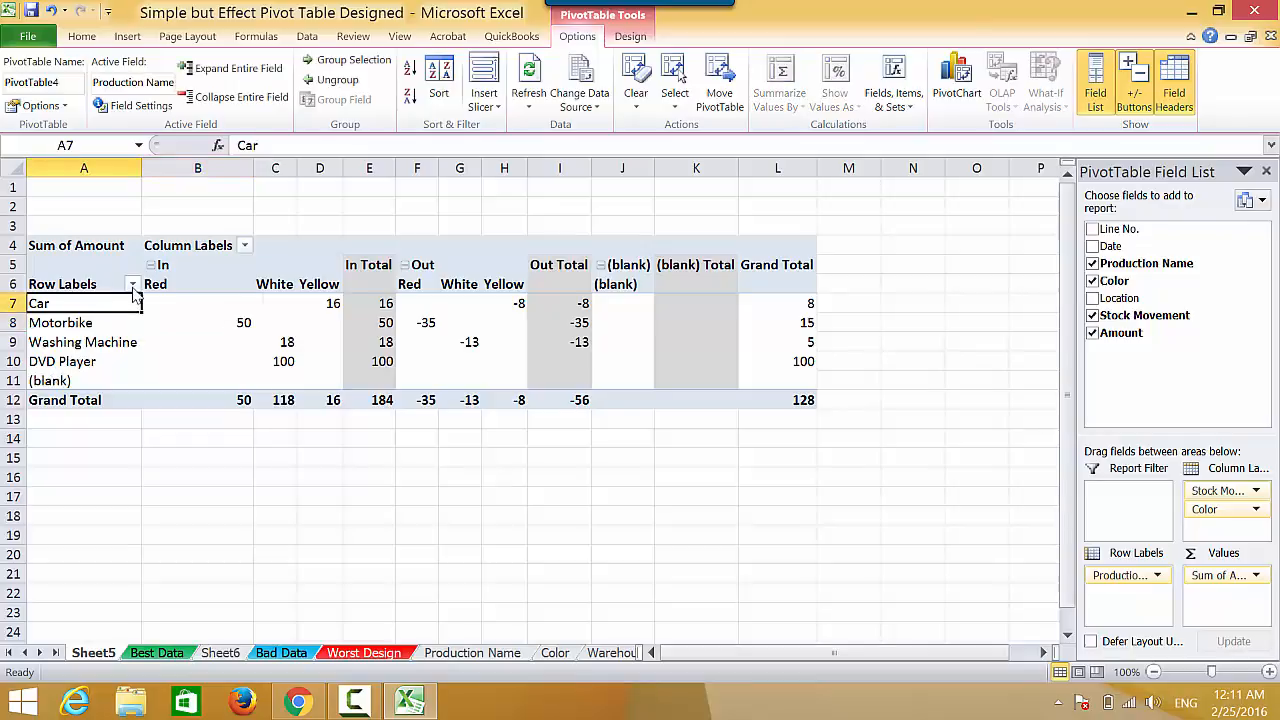
{"action": "left_click", "coordinate": [132, 285]}
{"action": "scroll", "coordinate": [252, 500], "scroll_direction": "down", "scroll_amount": 1}
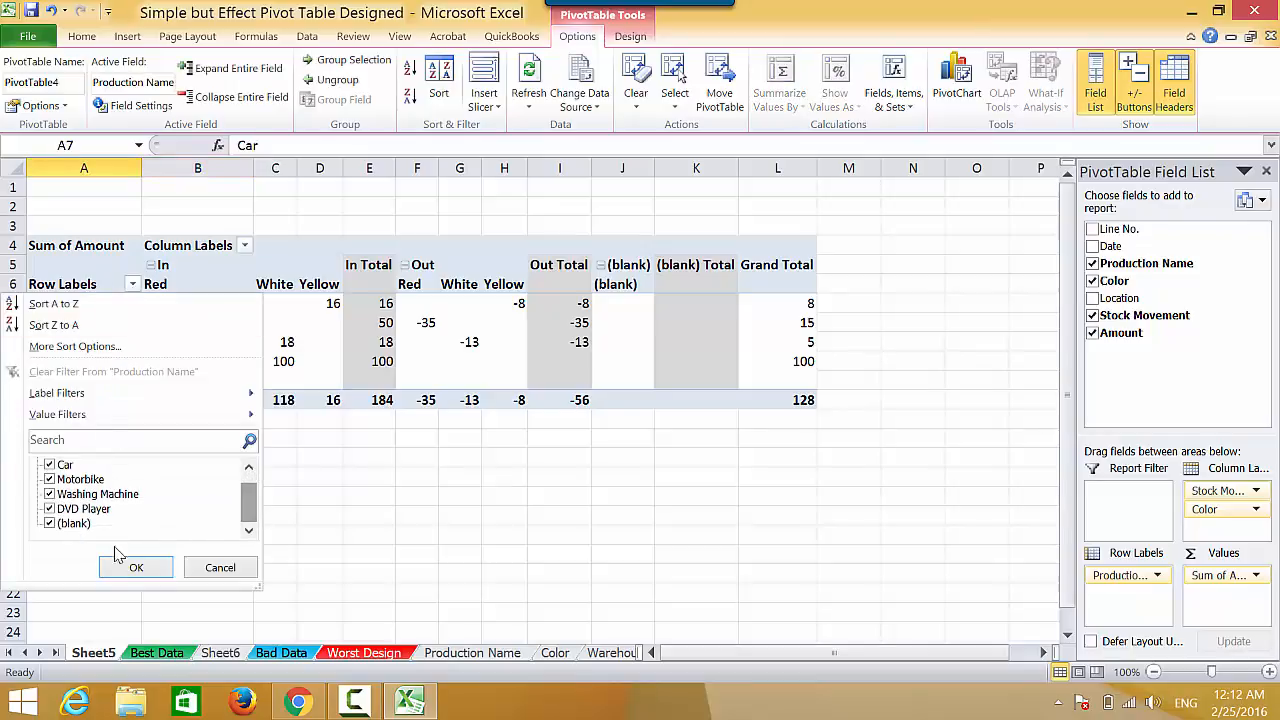
{"action": "left_click", "coordinate": [50, 524]}
{"action": "left_click", "coordinate": [136, 568]}
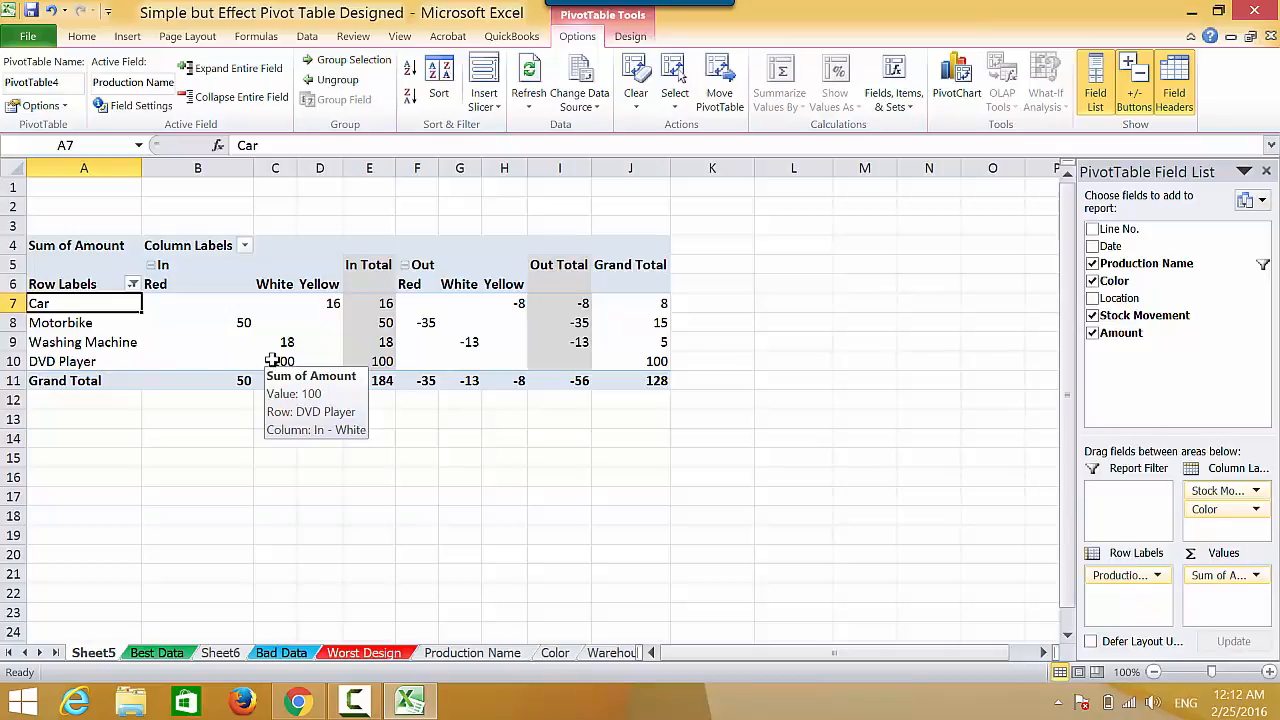
Start record 11 in row 12 of Best Data, copying the date, product, color and location from the DVD Player row above
{"action": "left_click", "coordinate": [134, 654]}
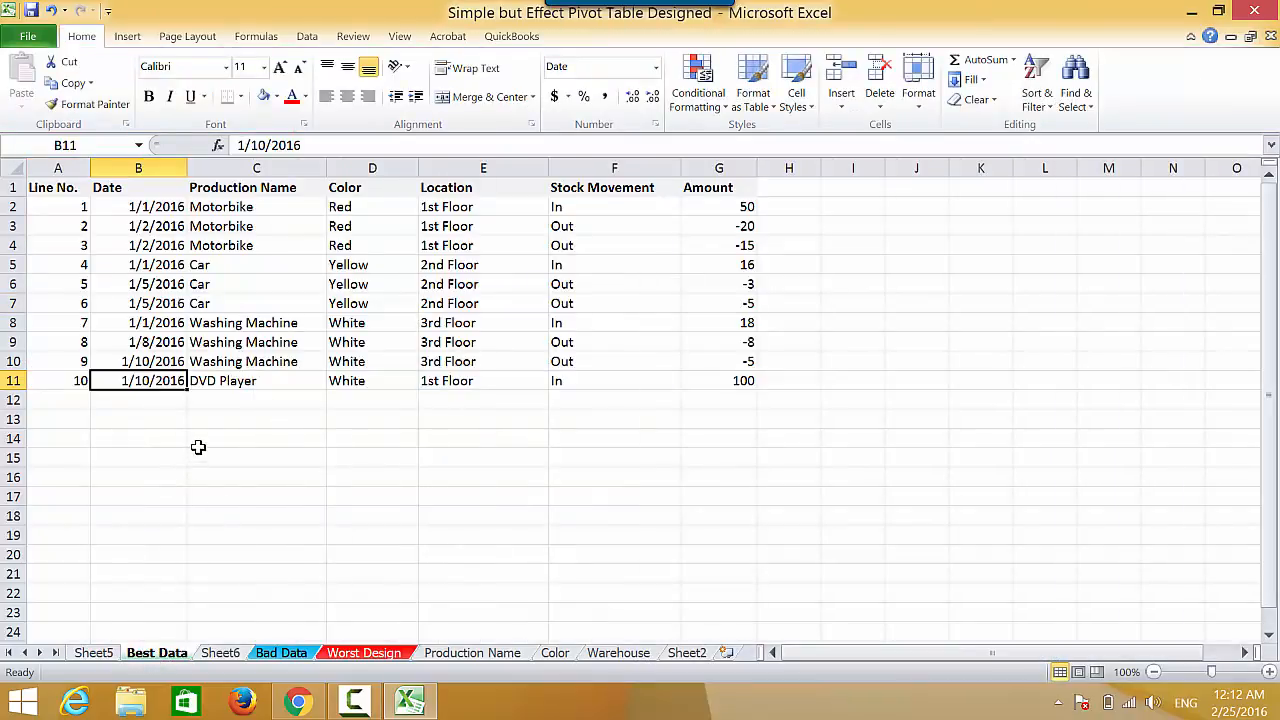
{"action": "left_click", "coordinate": [70, 398]}
{"action": "type", "text": "11"}
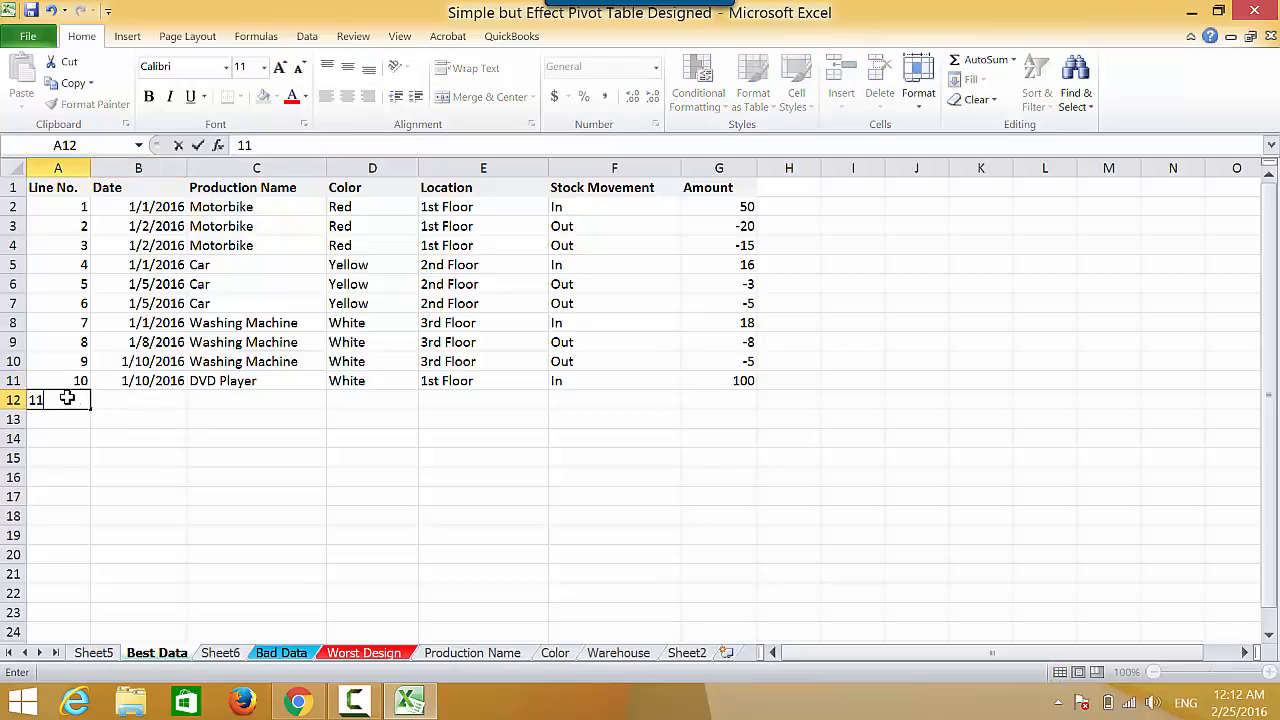
{"action": "key", "text": "Tab"}
{"action": "left_click", "coordinate": [144, 376]}
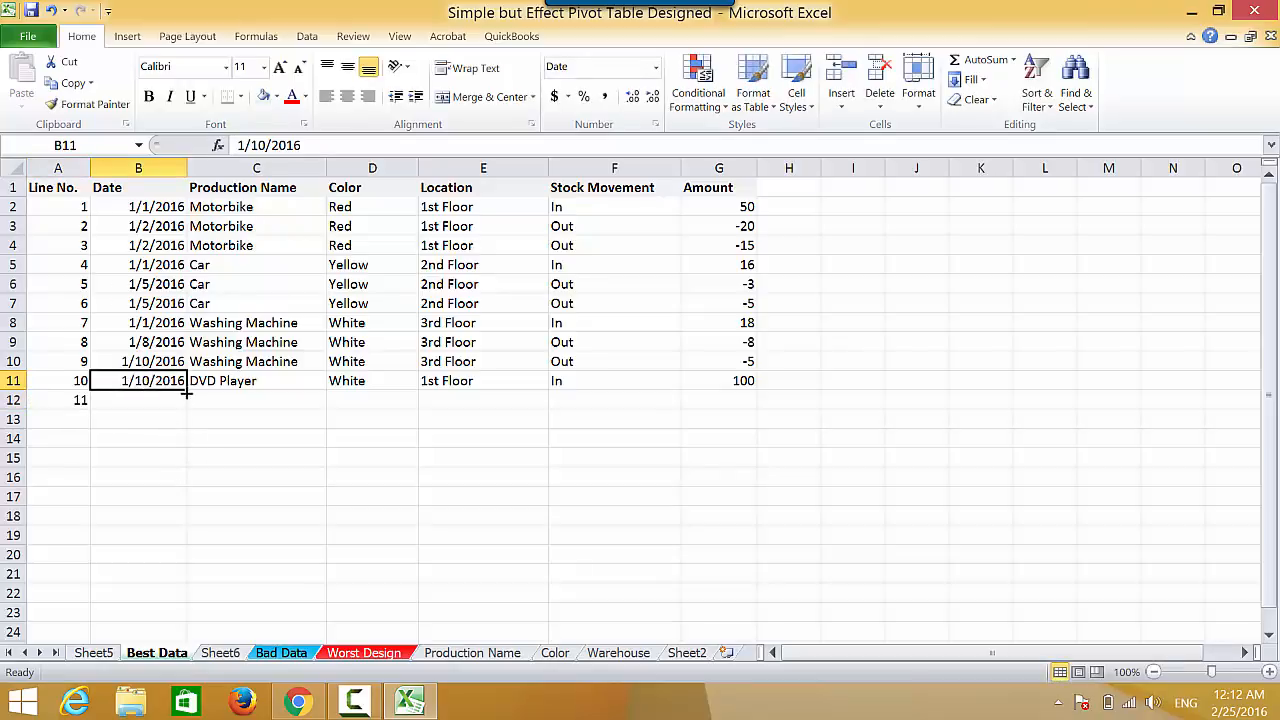
{"action": "left_click_drag", "start_coordinate": [157, 382], "coordinate": [523, 385]}
{"action": "key", "text": "ctrl+c"}
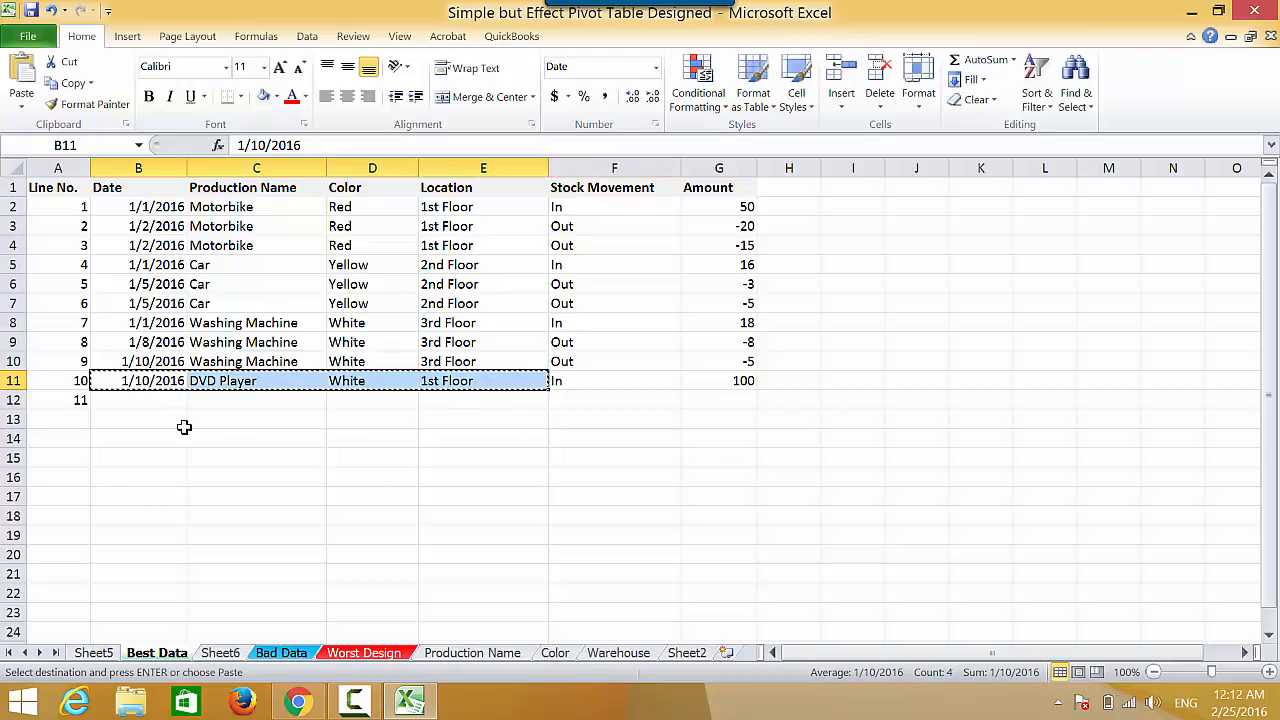
{"action": "left_click", "coordinate": [128, 400]}
{"action": "key", "text": "Return"}
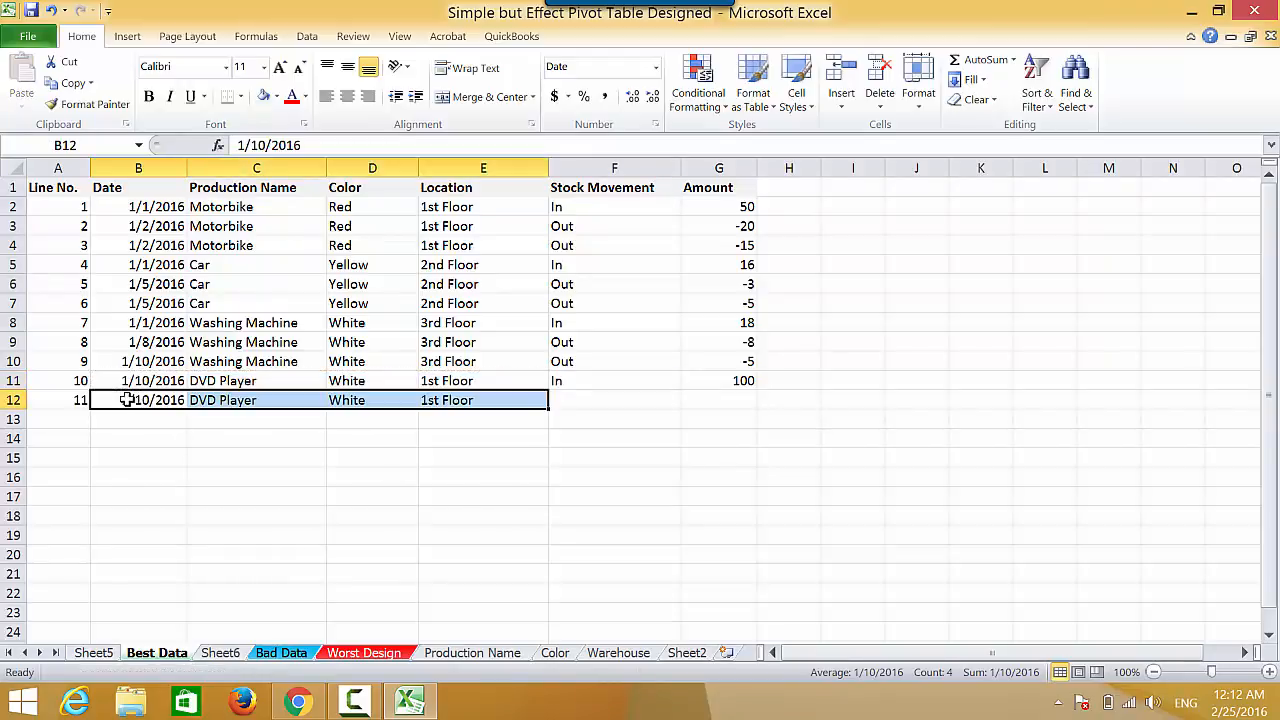
Complete the second DVD Player record with Stock Movement Out and Amount -80
{"action": "left_click", "coordinate": [568, 400]}
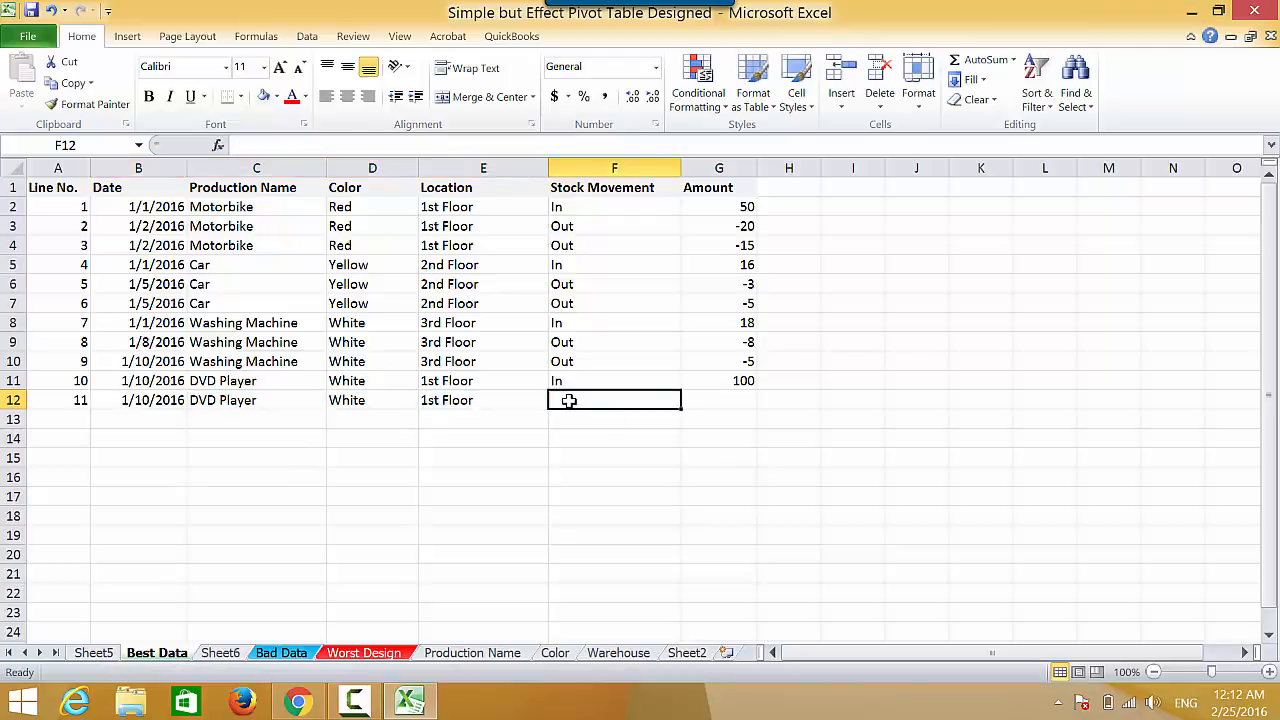
{"action": "type", "text": "Out"}
{"action": "key", "text": "Tab"}
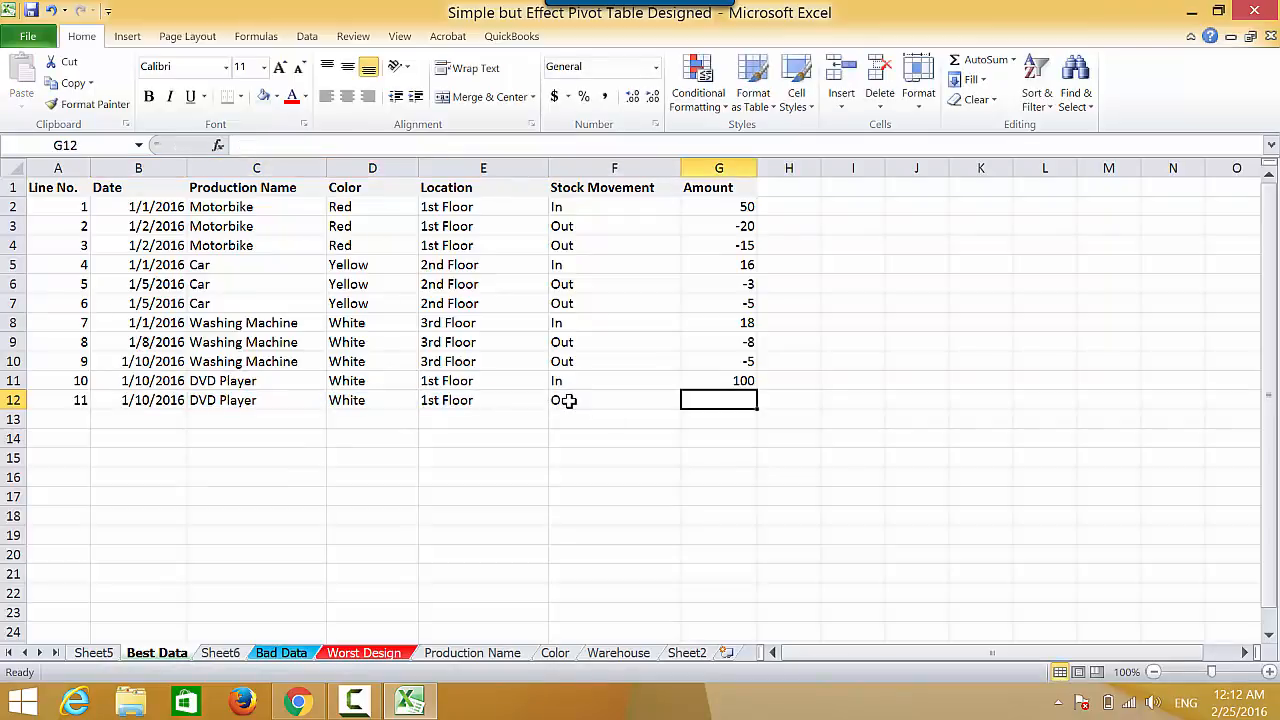
{"action": "type", "text": "-"}
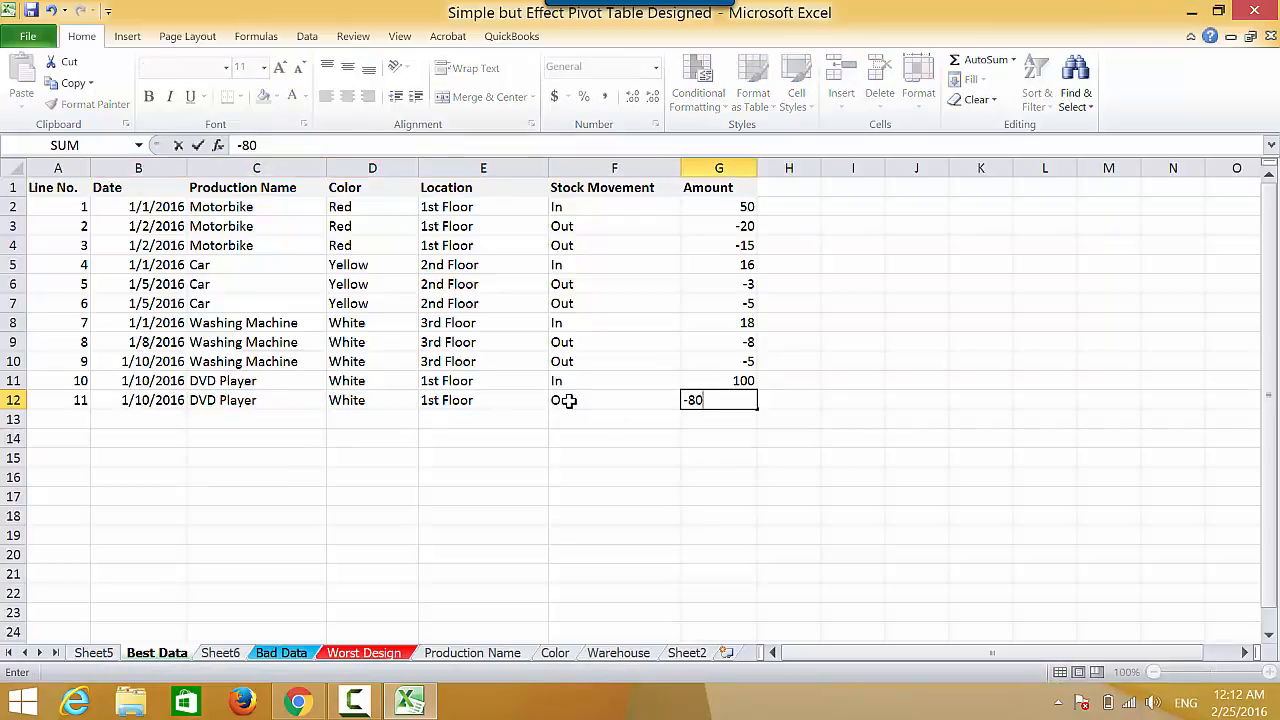
{"action": "type", "text": "80"}
{"action": "key", "text": "Return"}
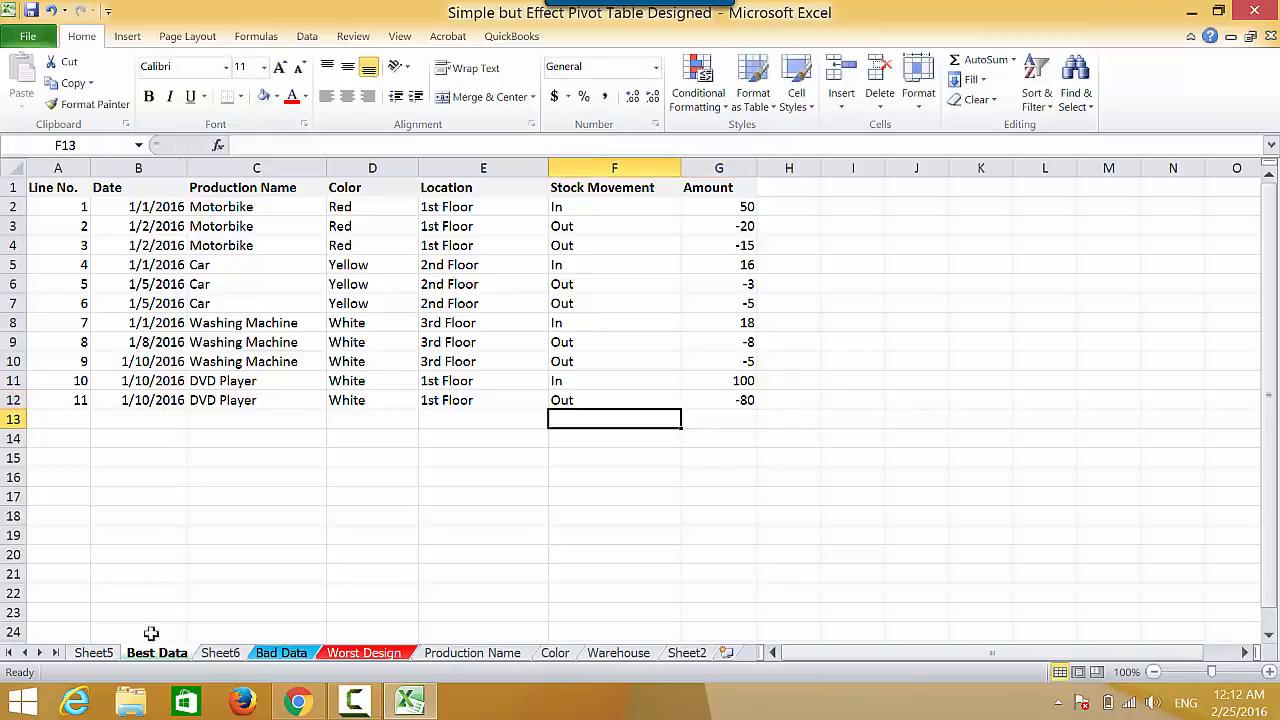
Refresh the pivot table on Sheet5 and check the DVD Player's grand total
{"action": "left_click", "coordinate": [98, 655]}
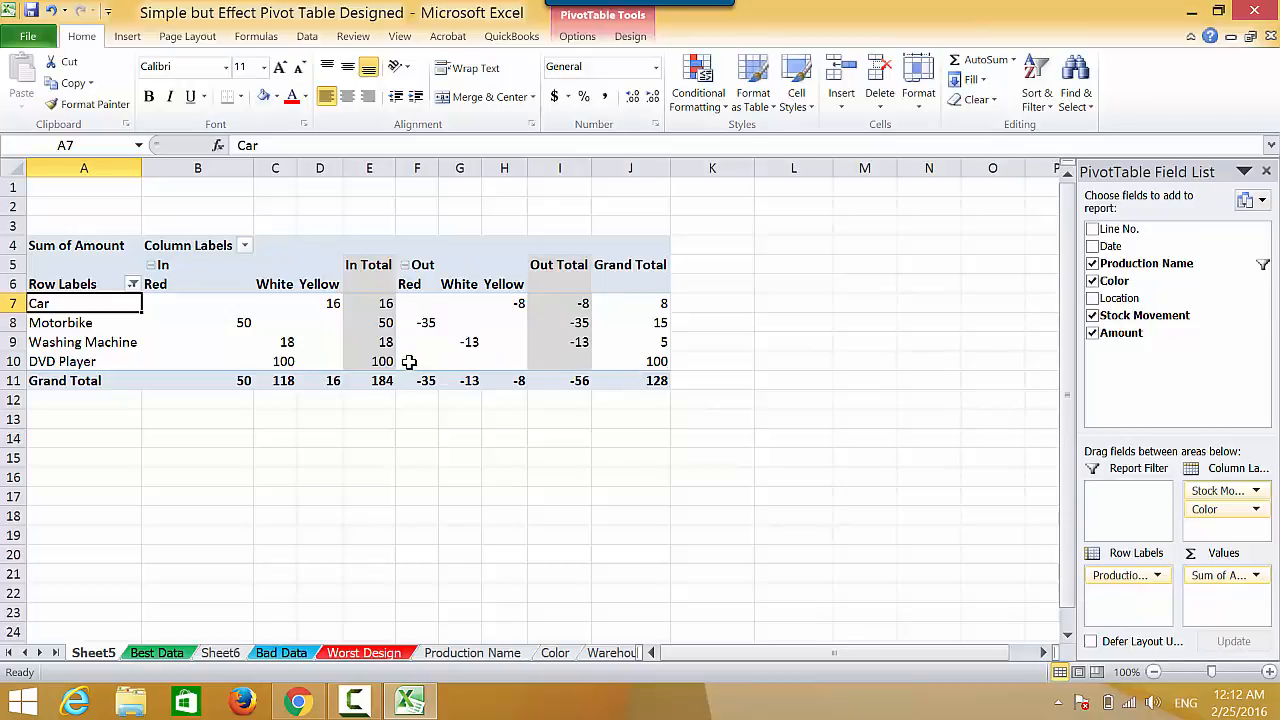
{"action": "right_click", "coordinate": [495, 358]}
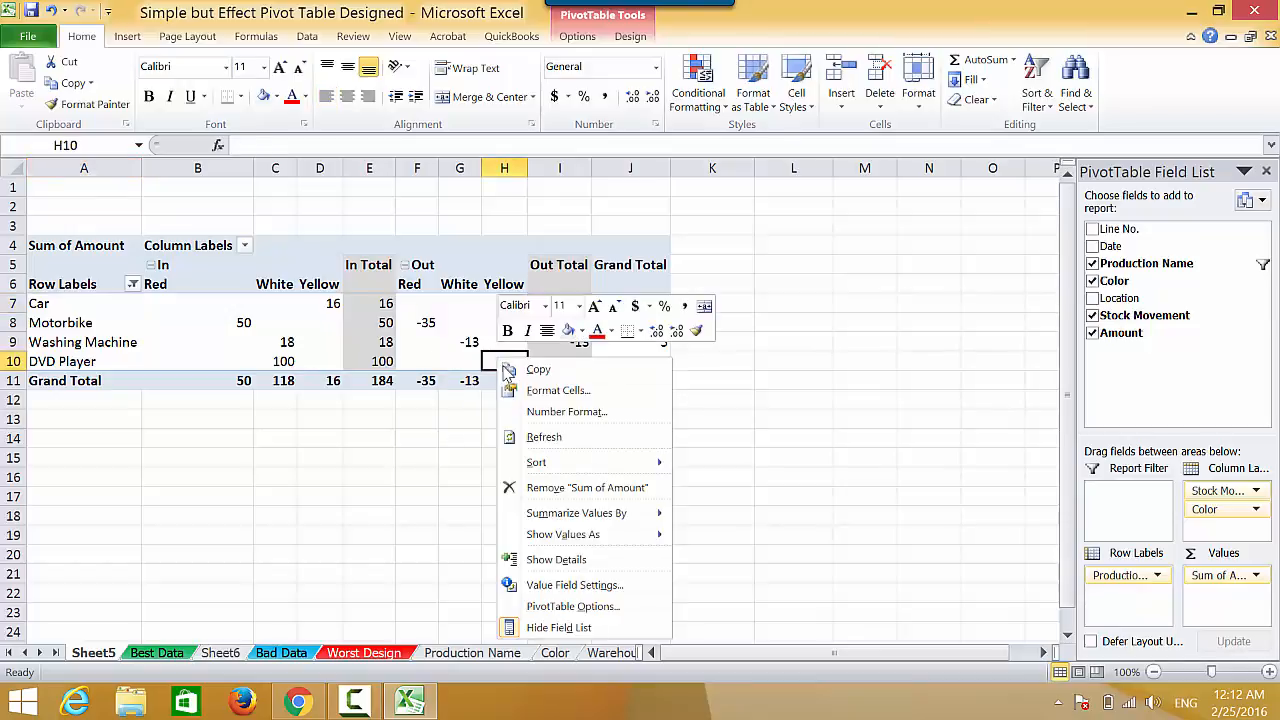
{"action": "left_click", "coordinate": [545, 437]}
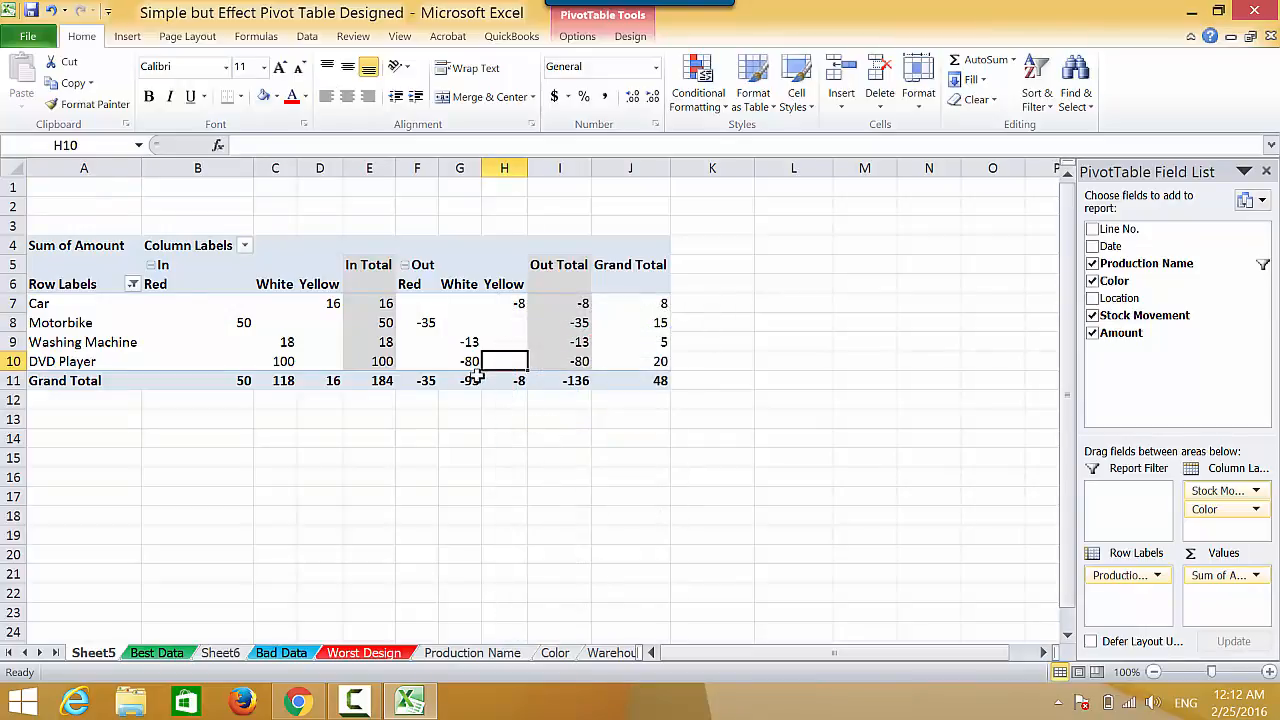
{"action": "left_click", "coordinate": [658, 359]}
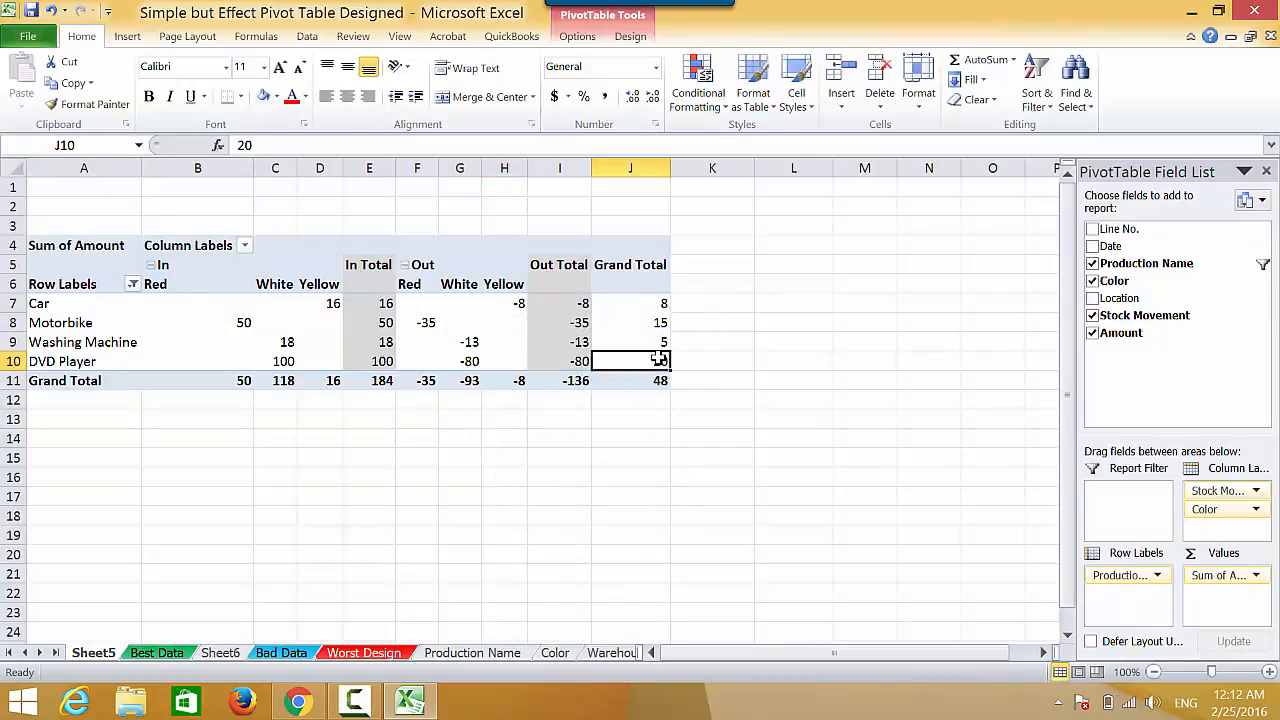